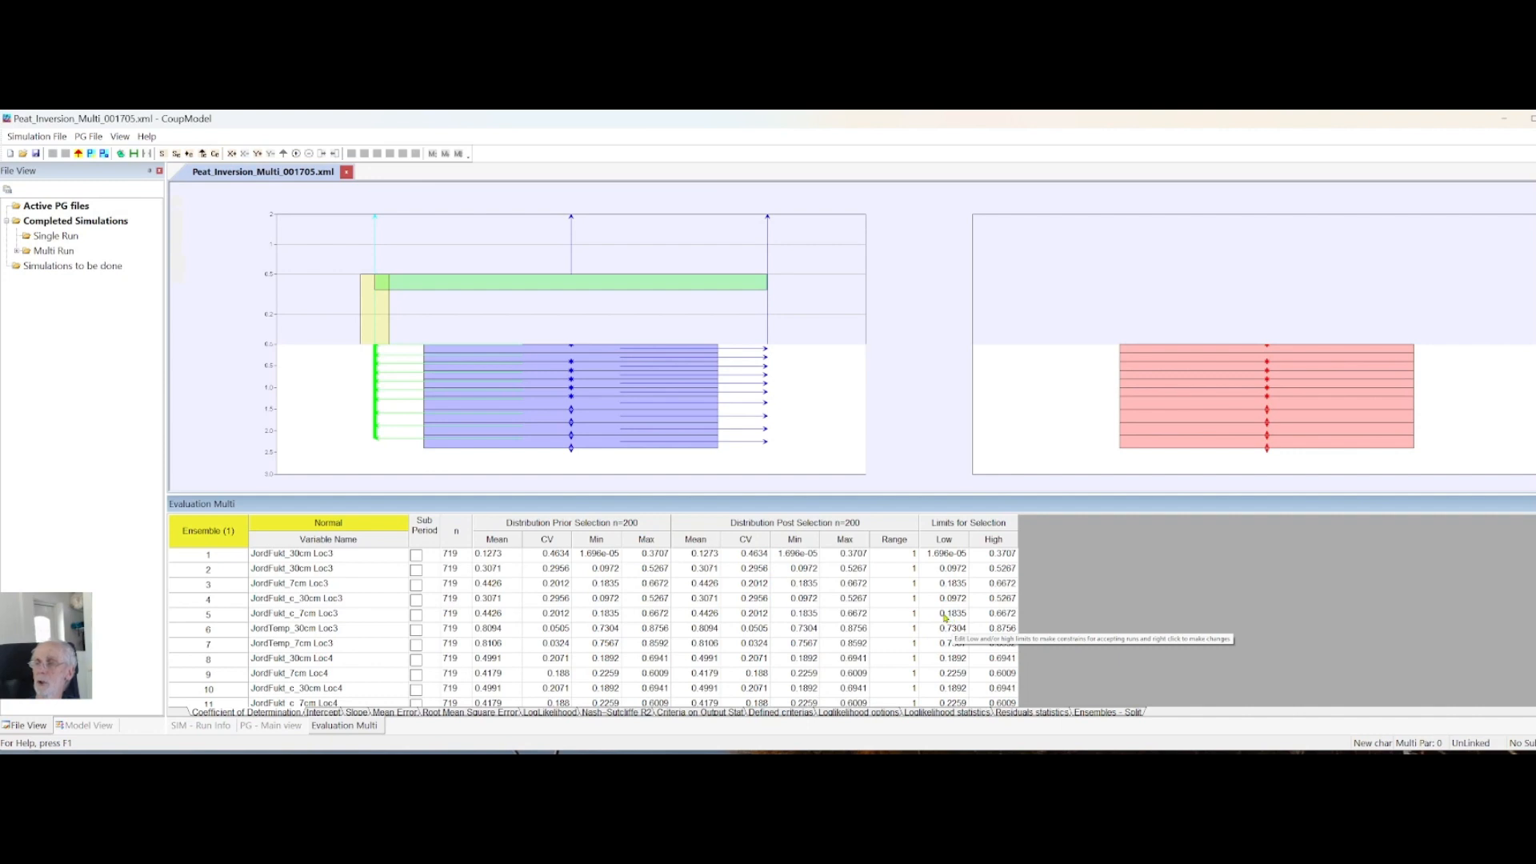
Reset the ensemble's accepted runs to all runs and estimate the mean value for the ensemble in the validation table
right_click(945, 618)
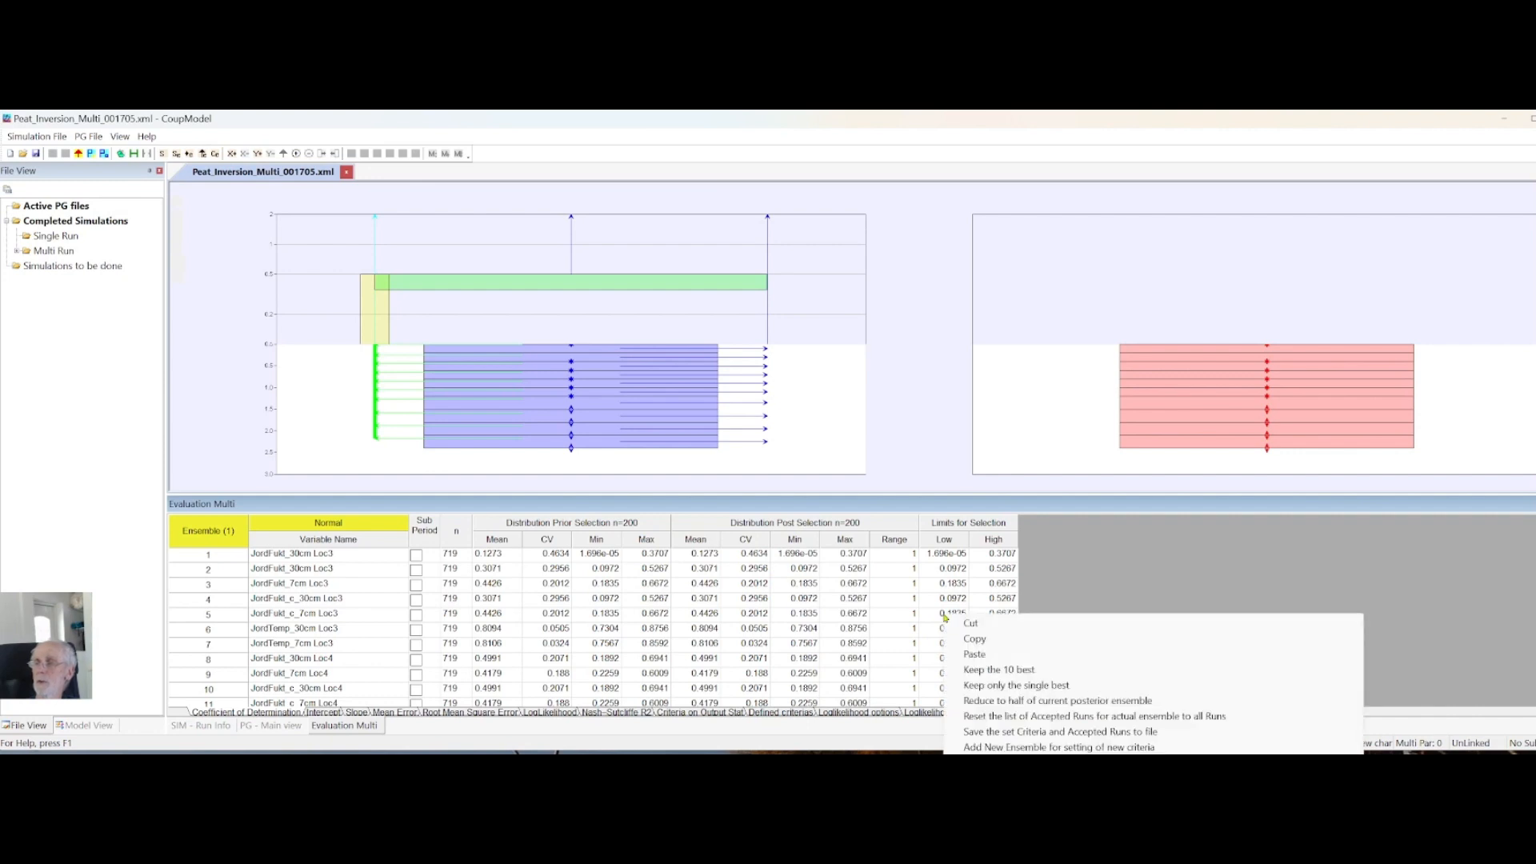
left_click(998, 718)
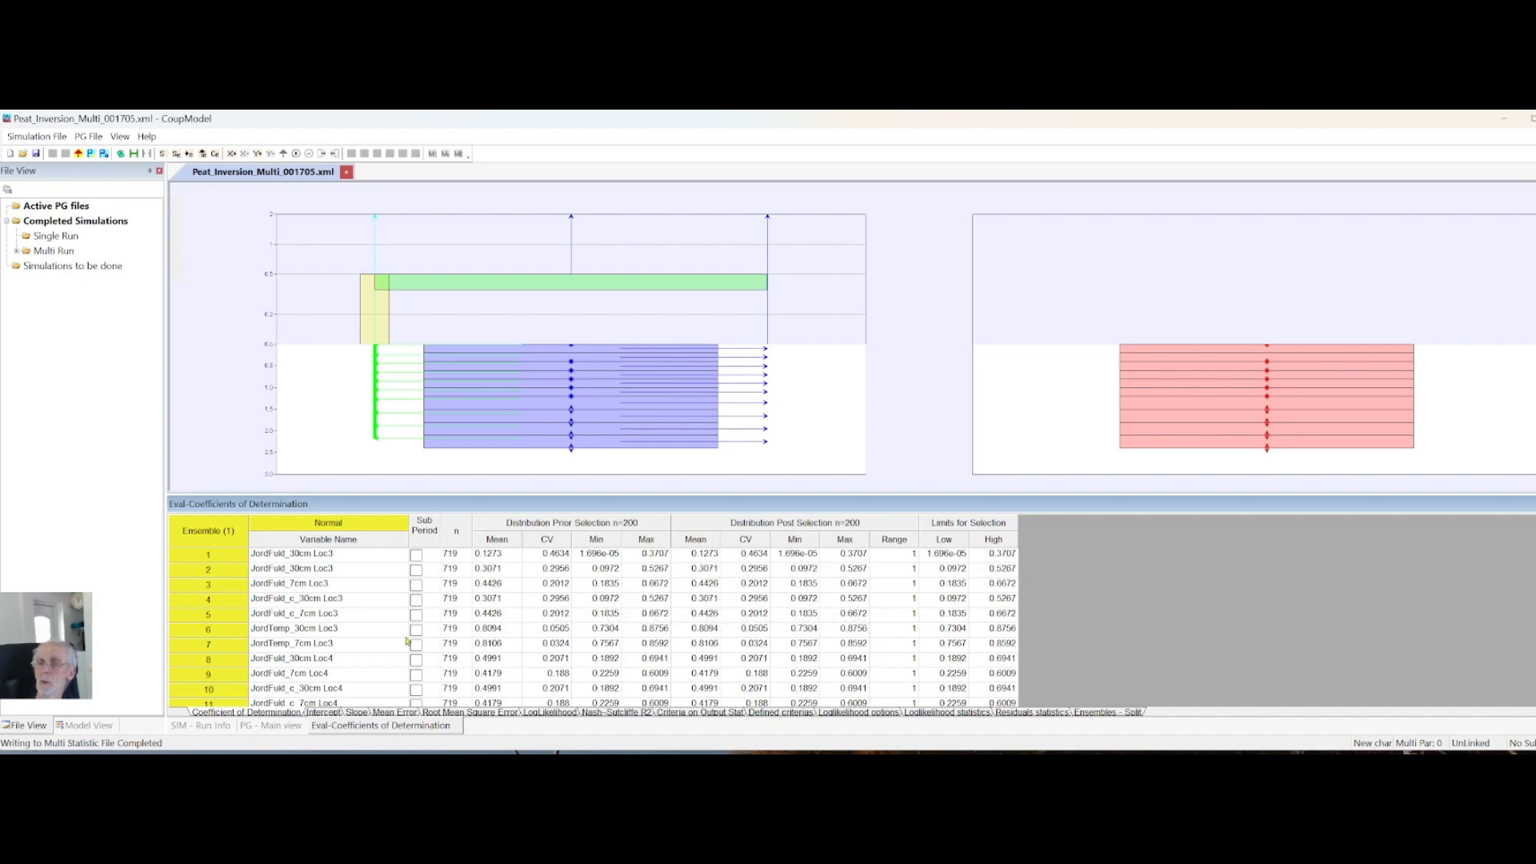
left_click(223, 726)
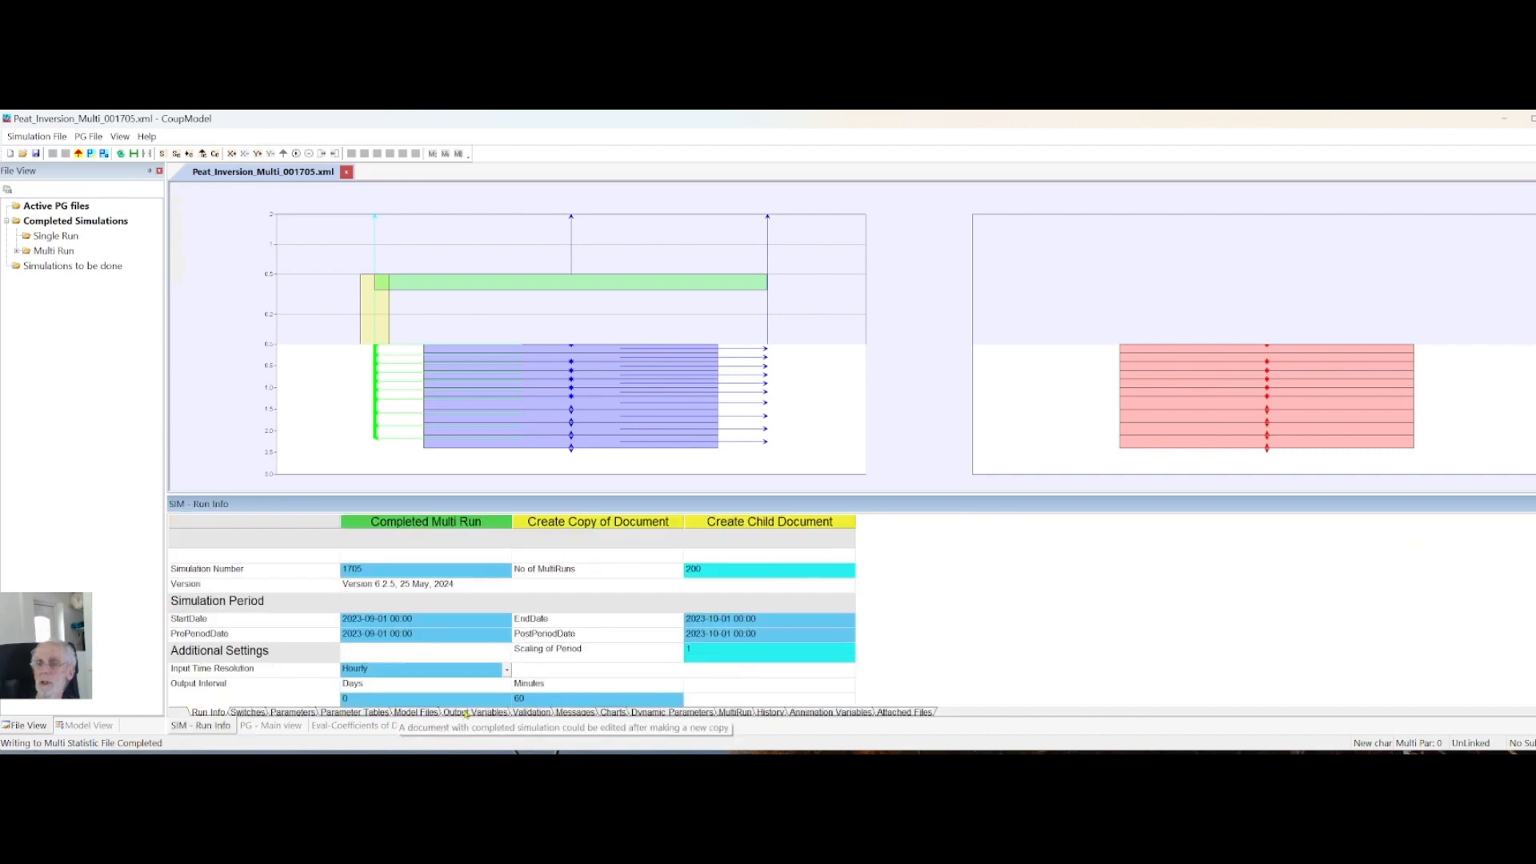
left_click(534, 712)
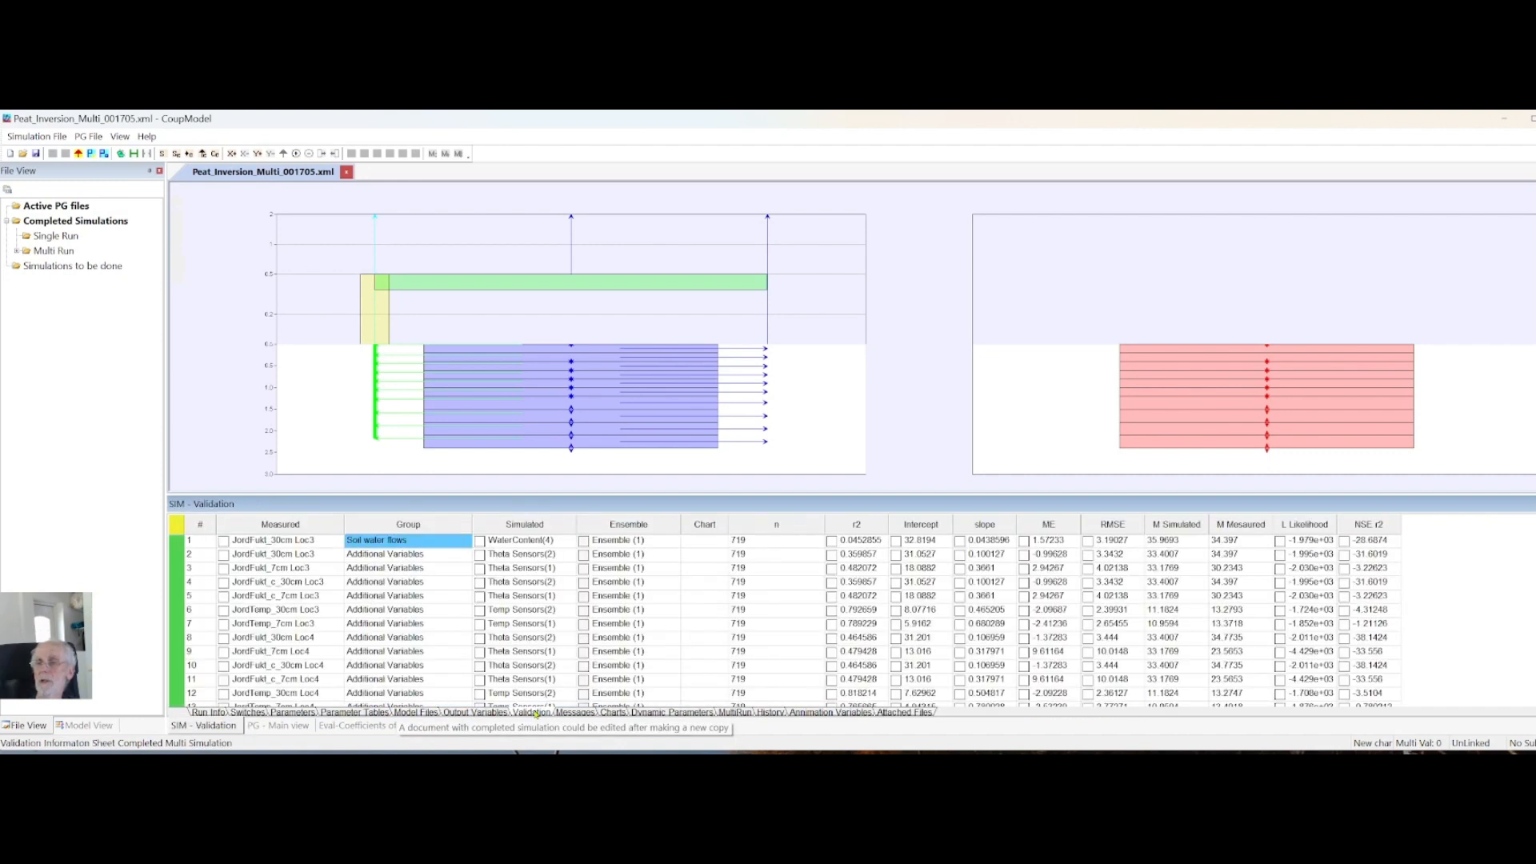
right_click(620, 648)
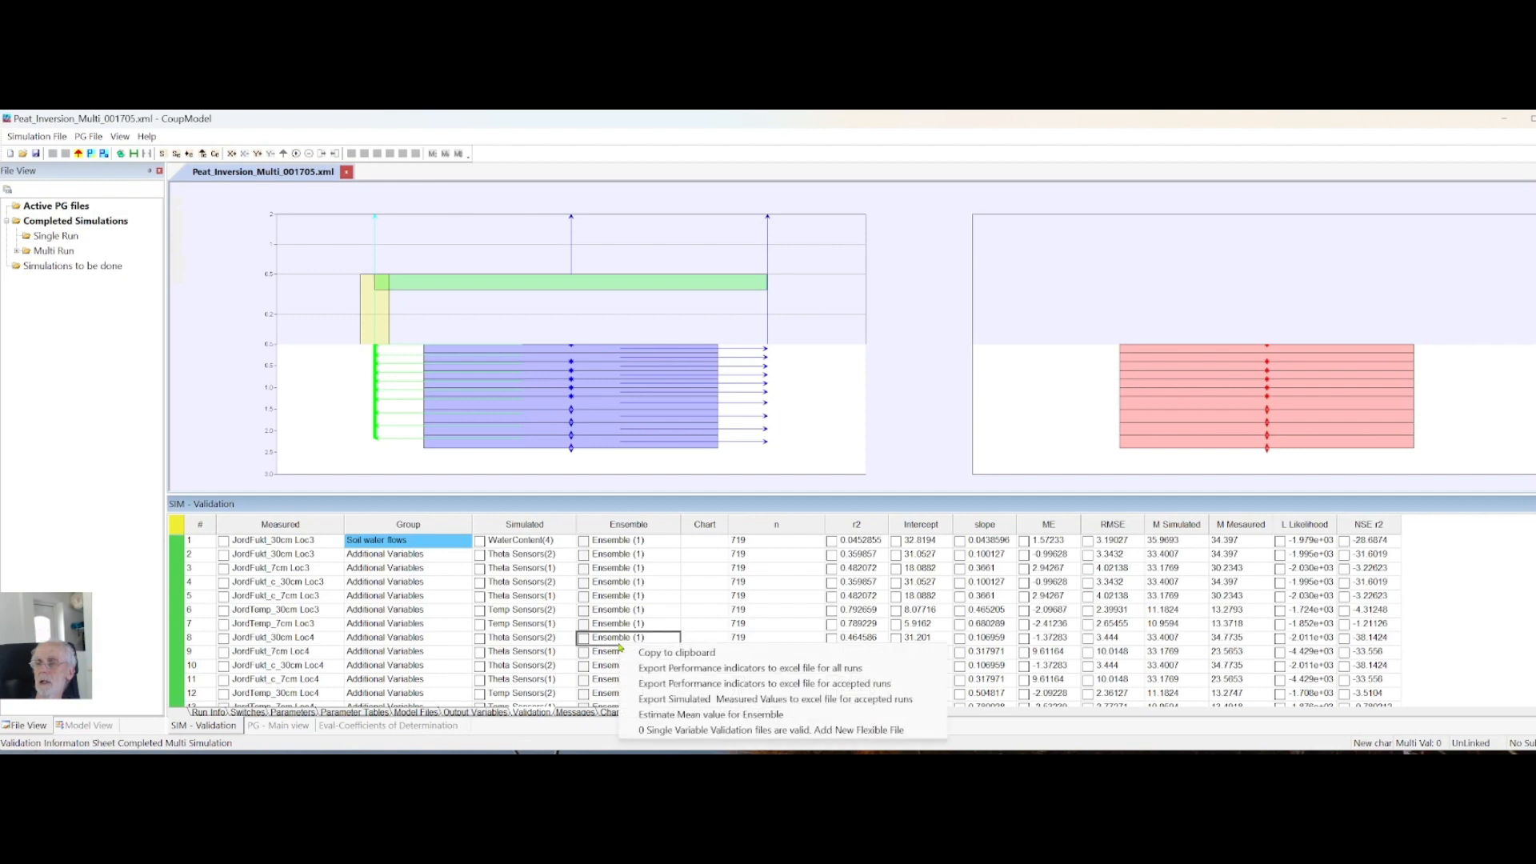
left_click(646, 715)
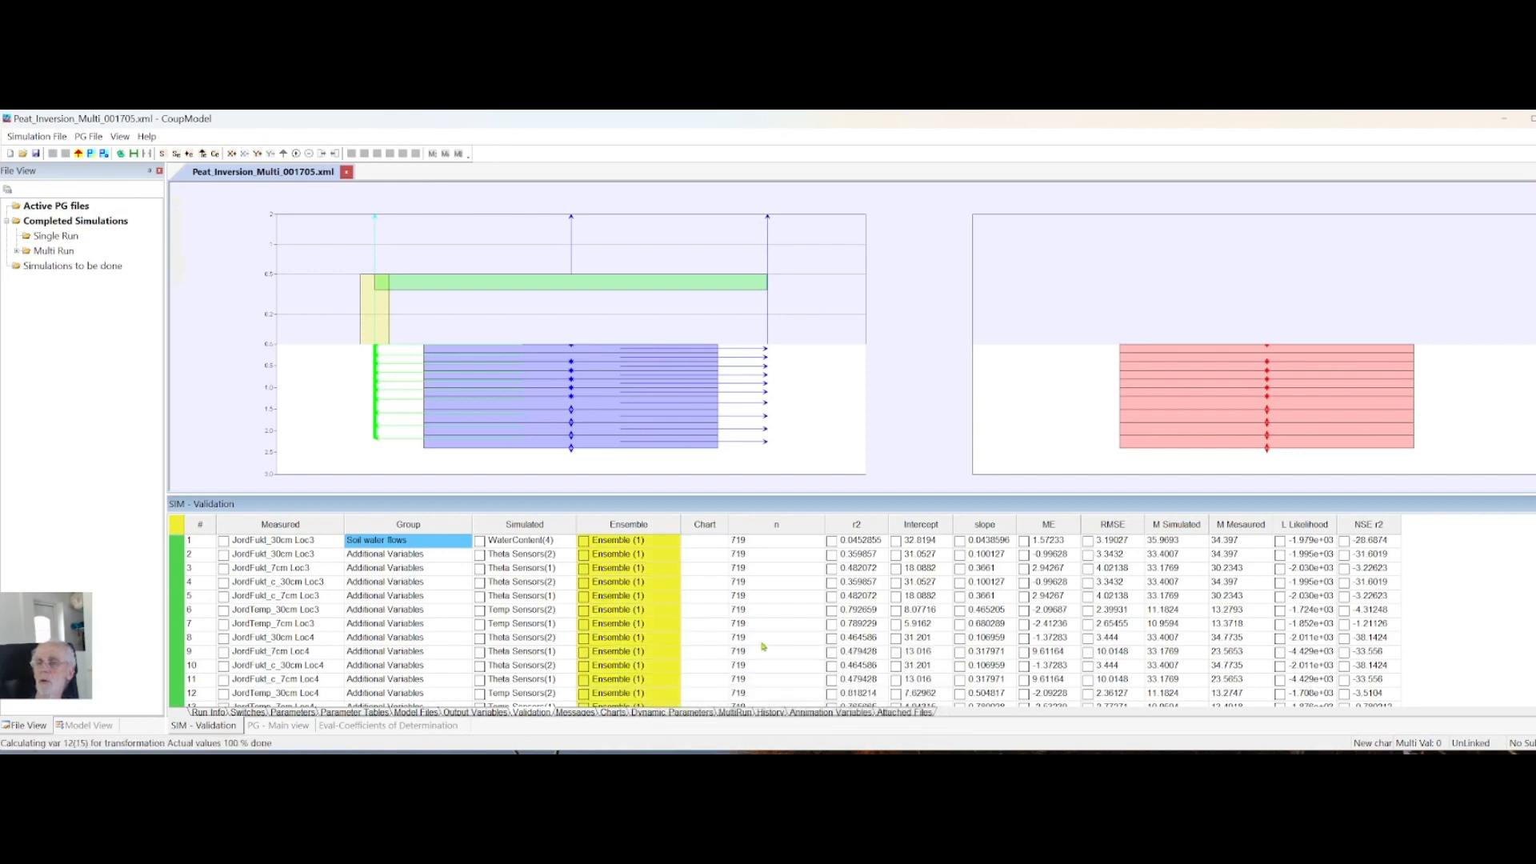
Plot the ensemble mean SaturationLevel of VannHoyde Loc4 together with the measured VannHoyde Loc4 and Loc3 series
scroll(730, 638, "down", 1)
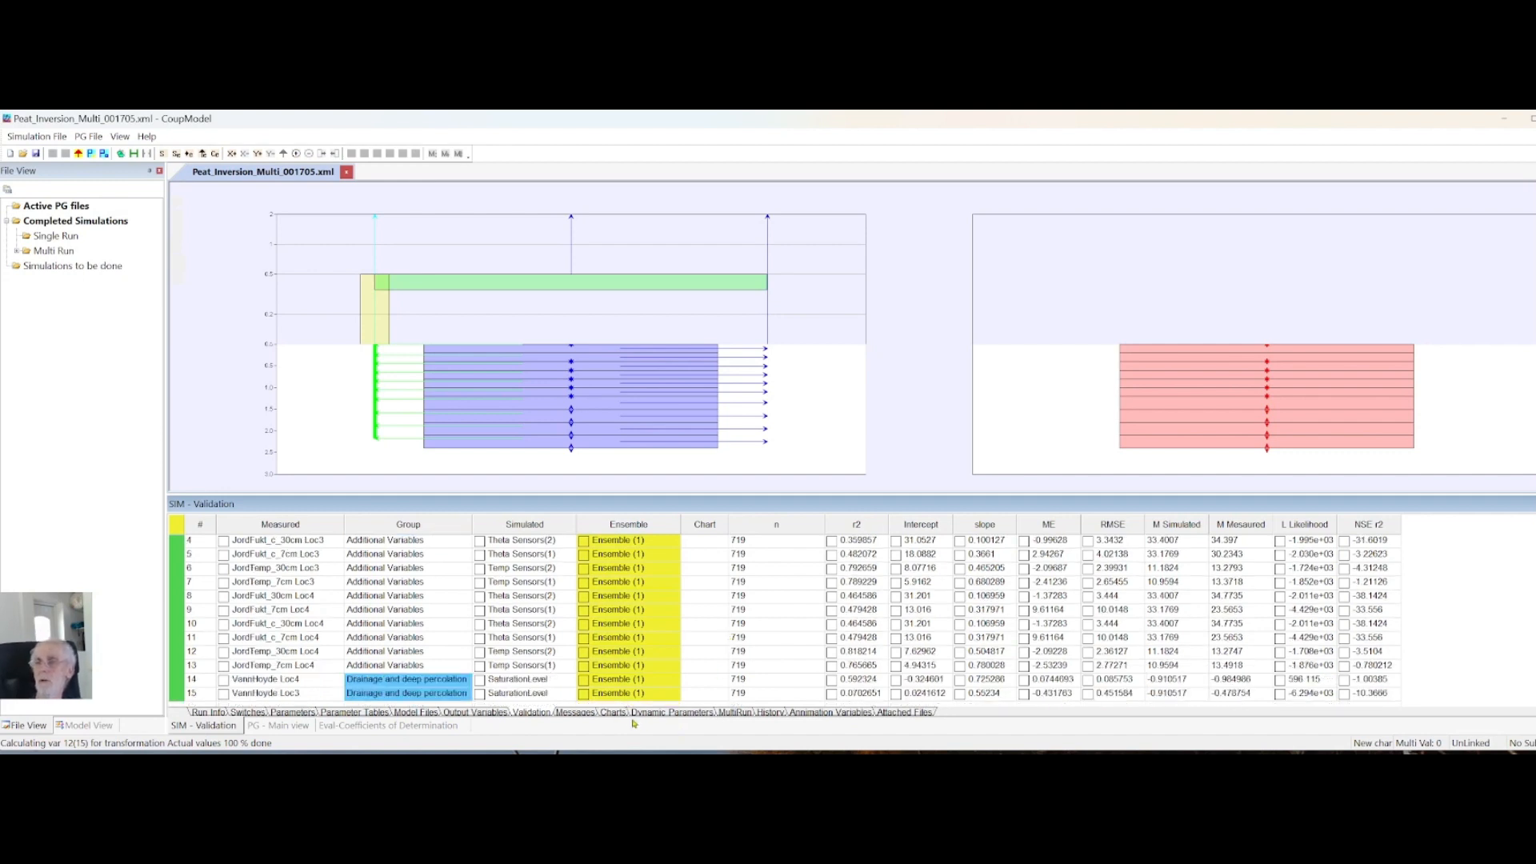
left_click(583, 680)
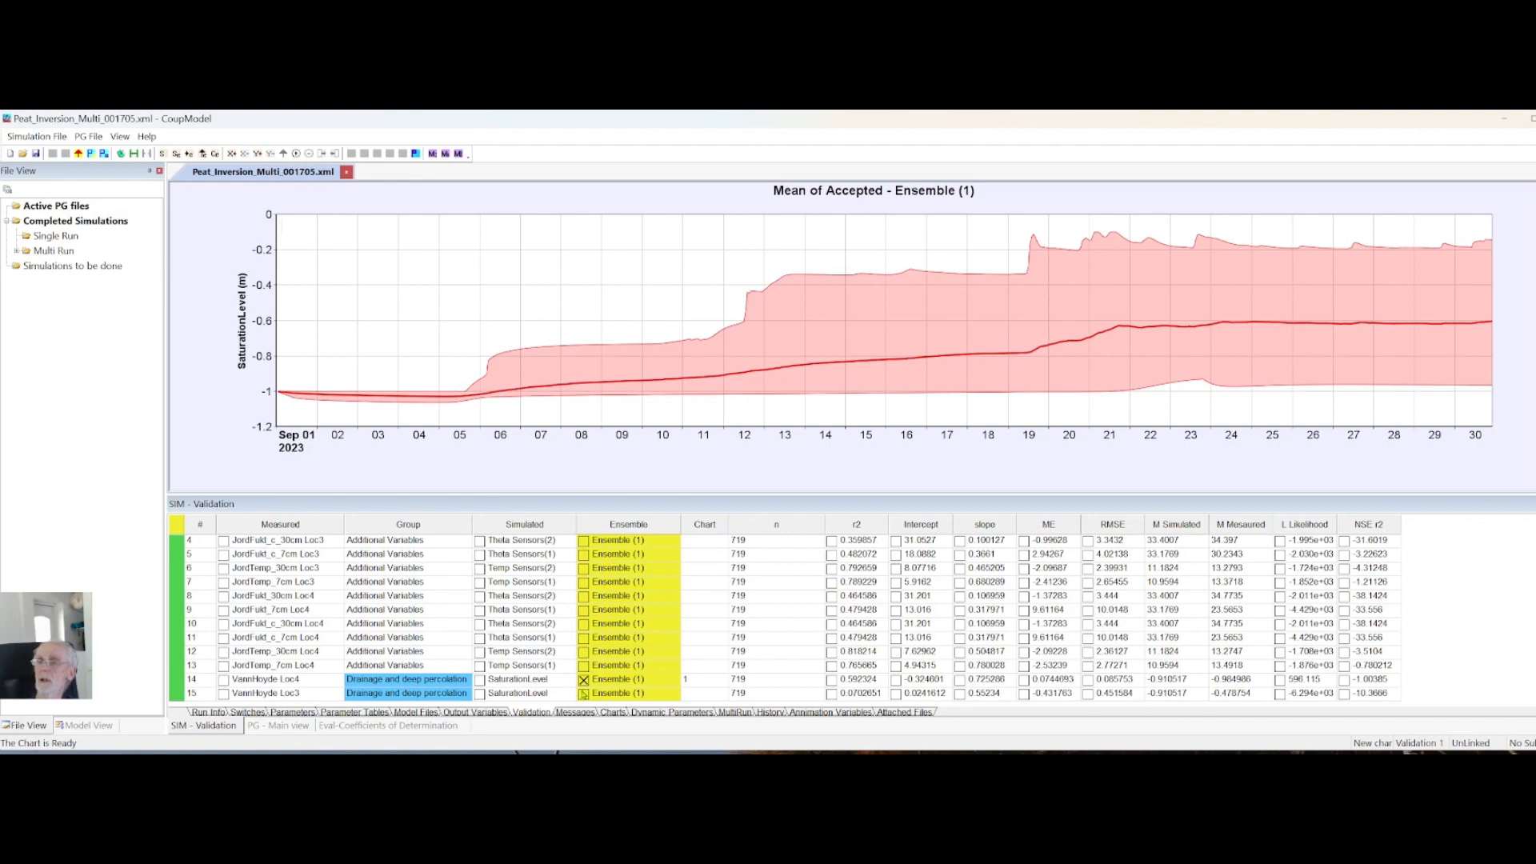
left_click(223, 680)
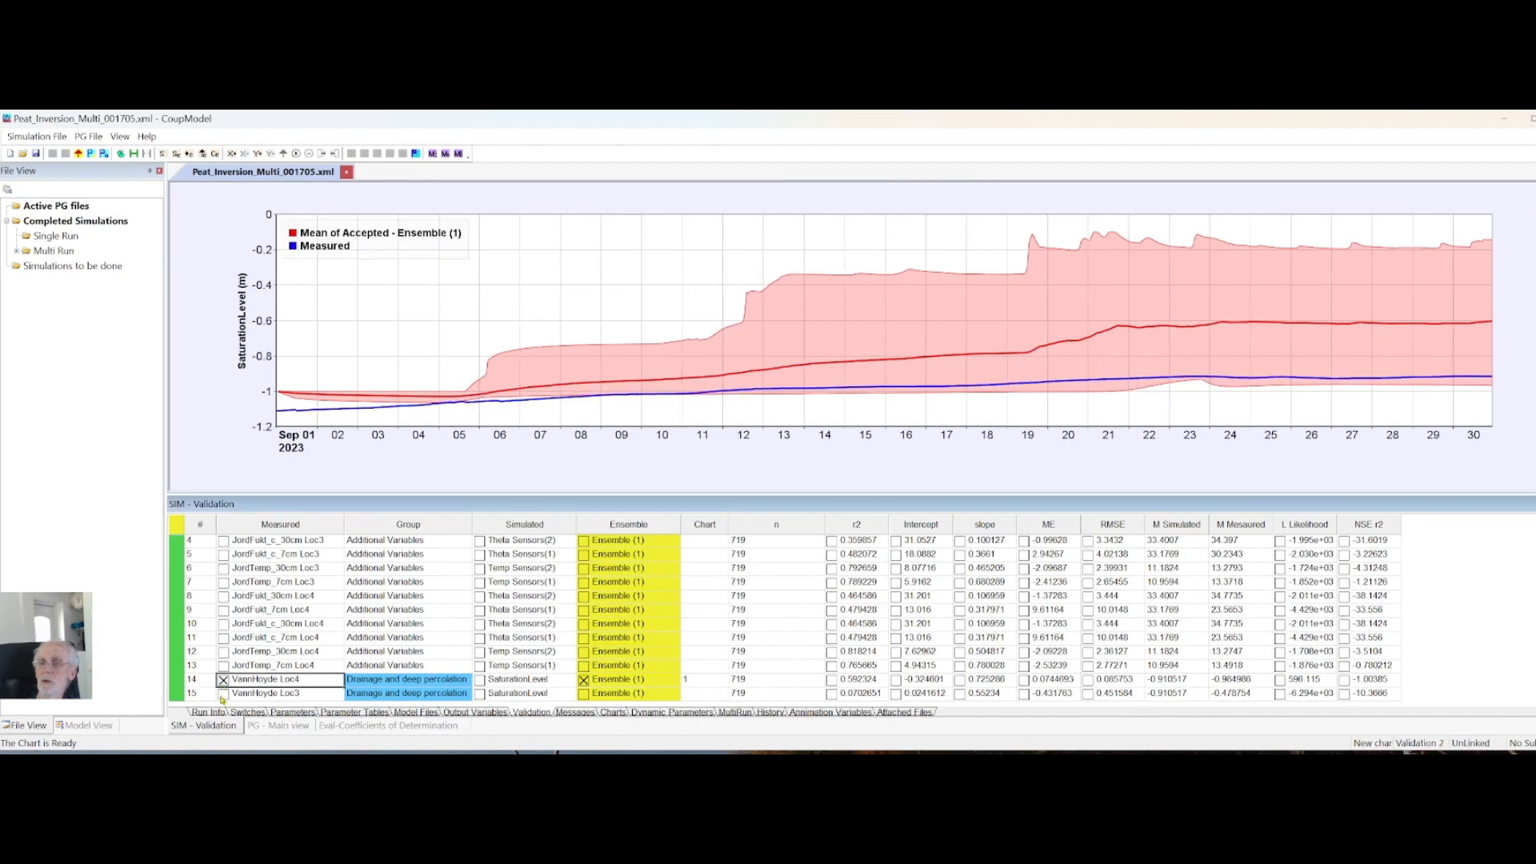
left_click(223, 694)
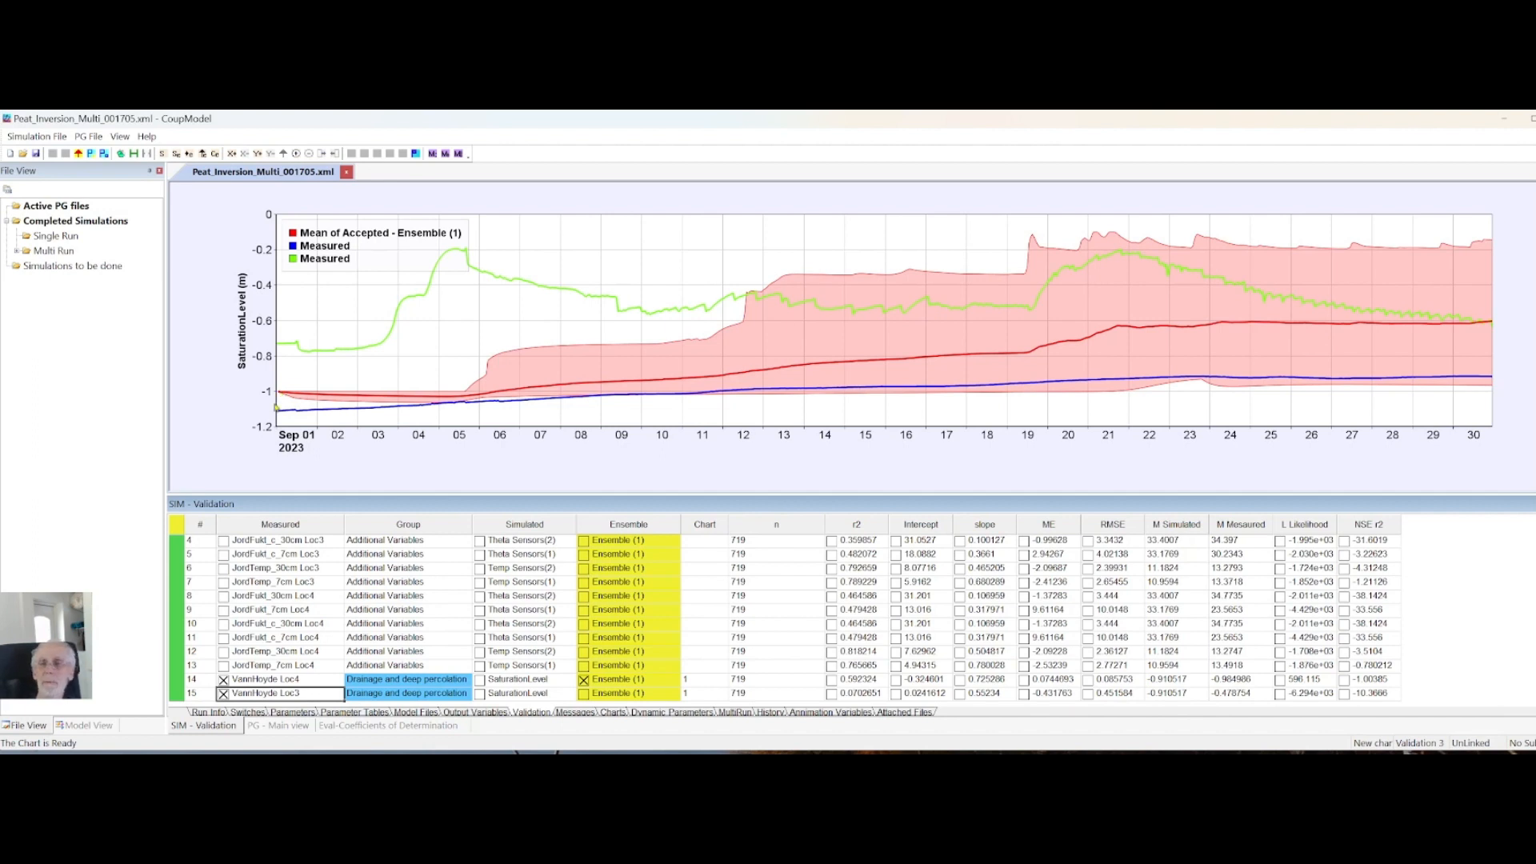
Clear the selected validation variables and plot the ensemble mean against the measured series for JordTemp_30cm Loc4
right_click(586, 683)
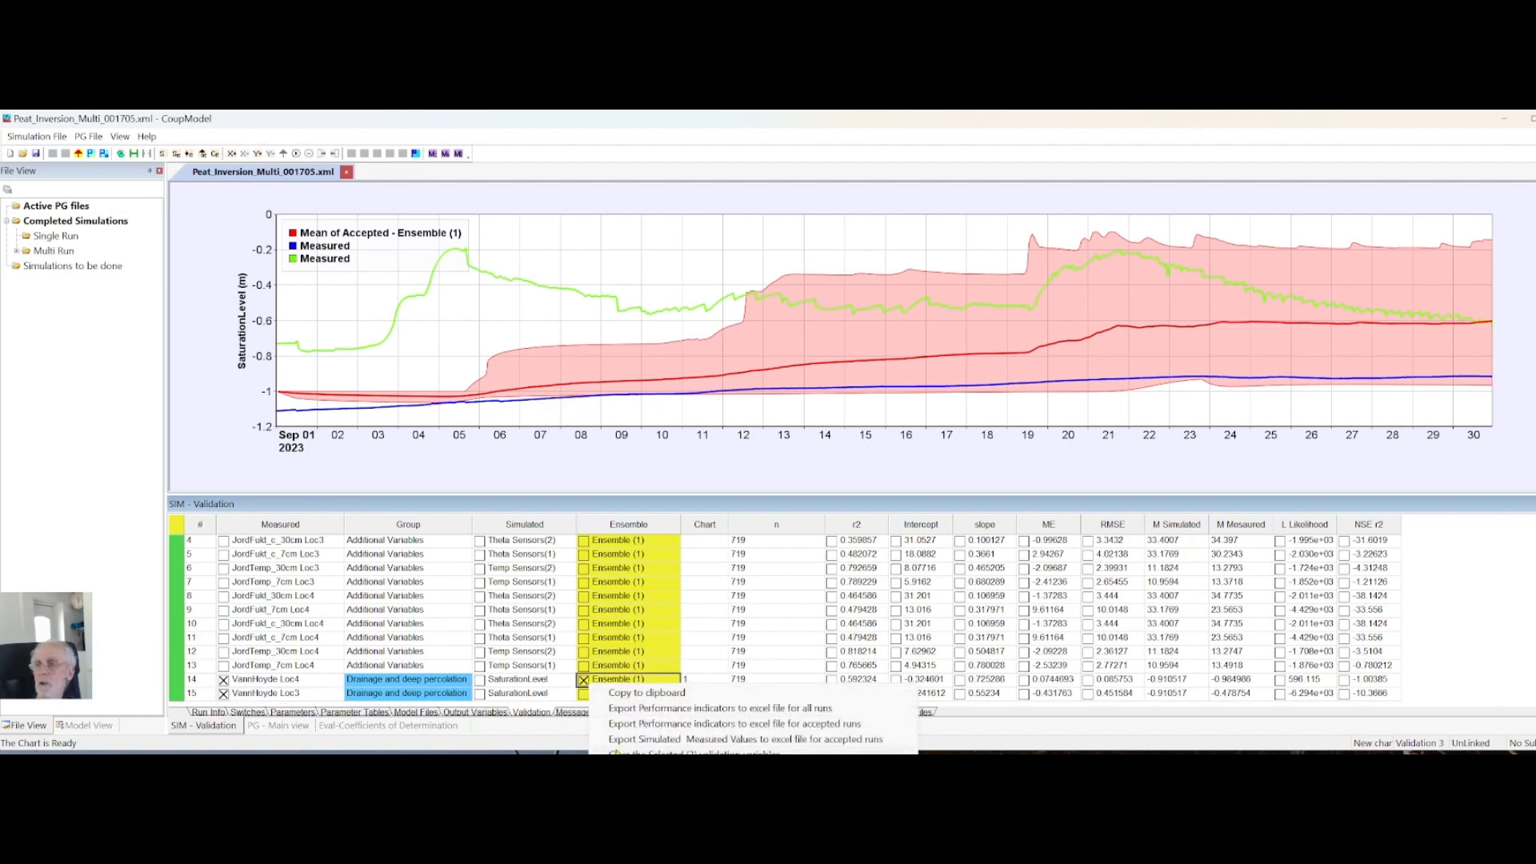
left_click(692, 752)
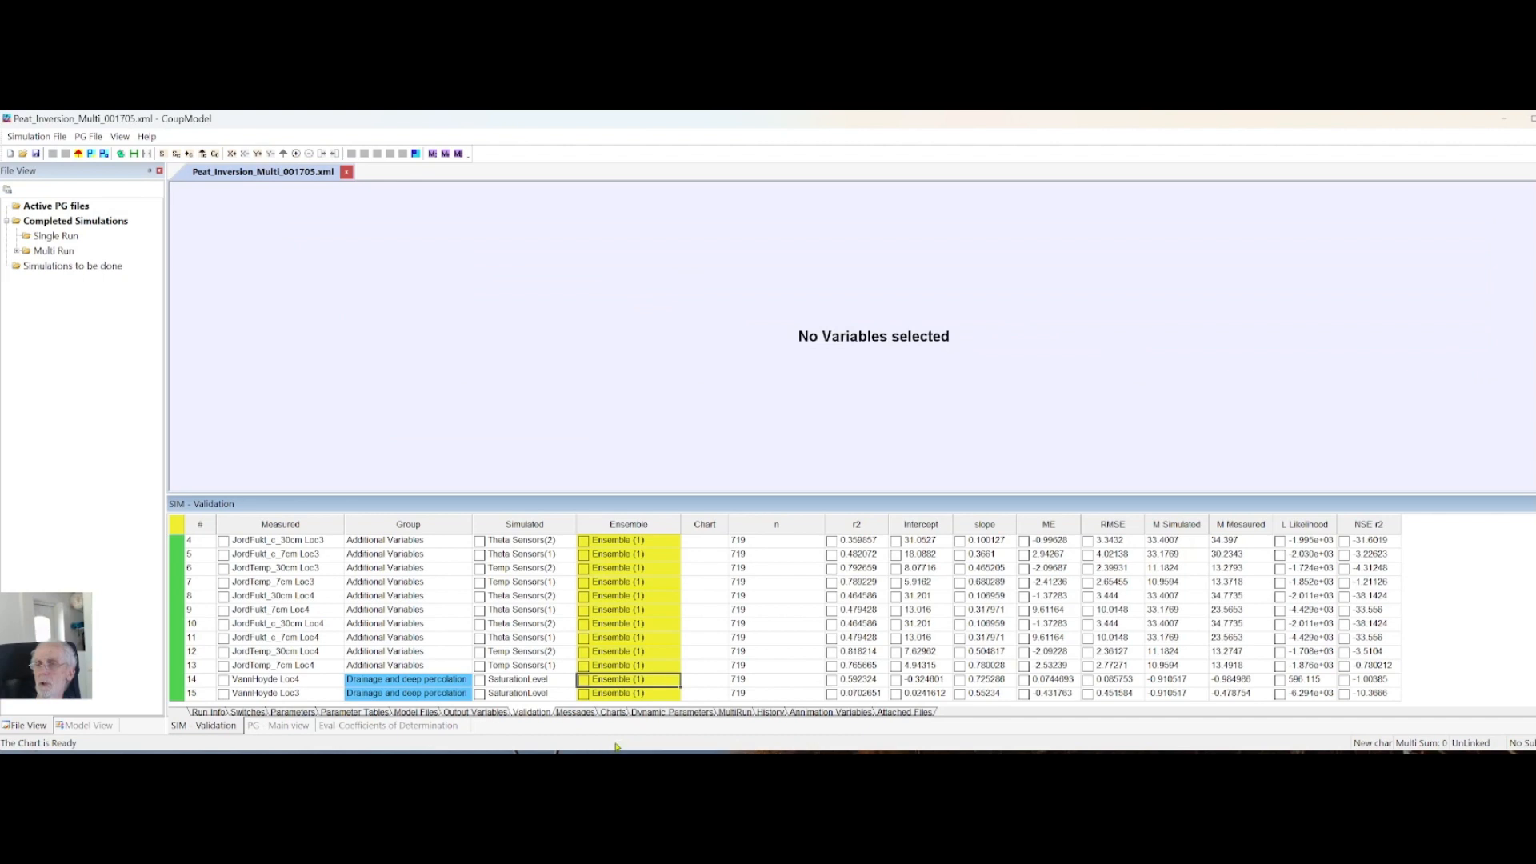
left_click(584, 652)
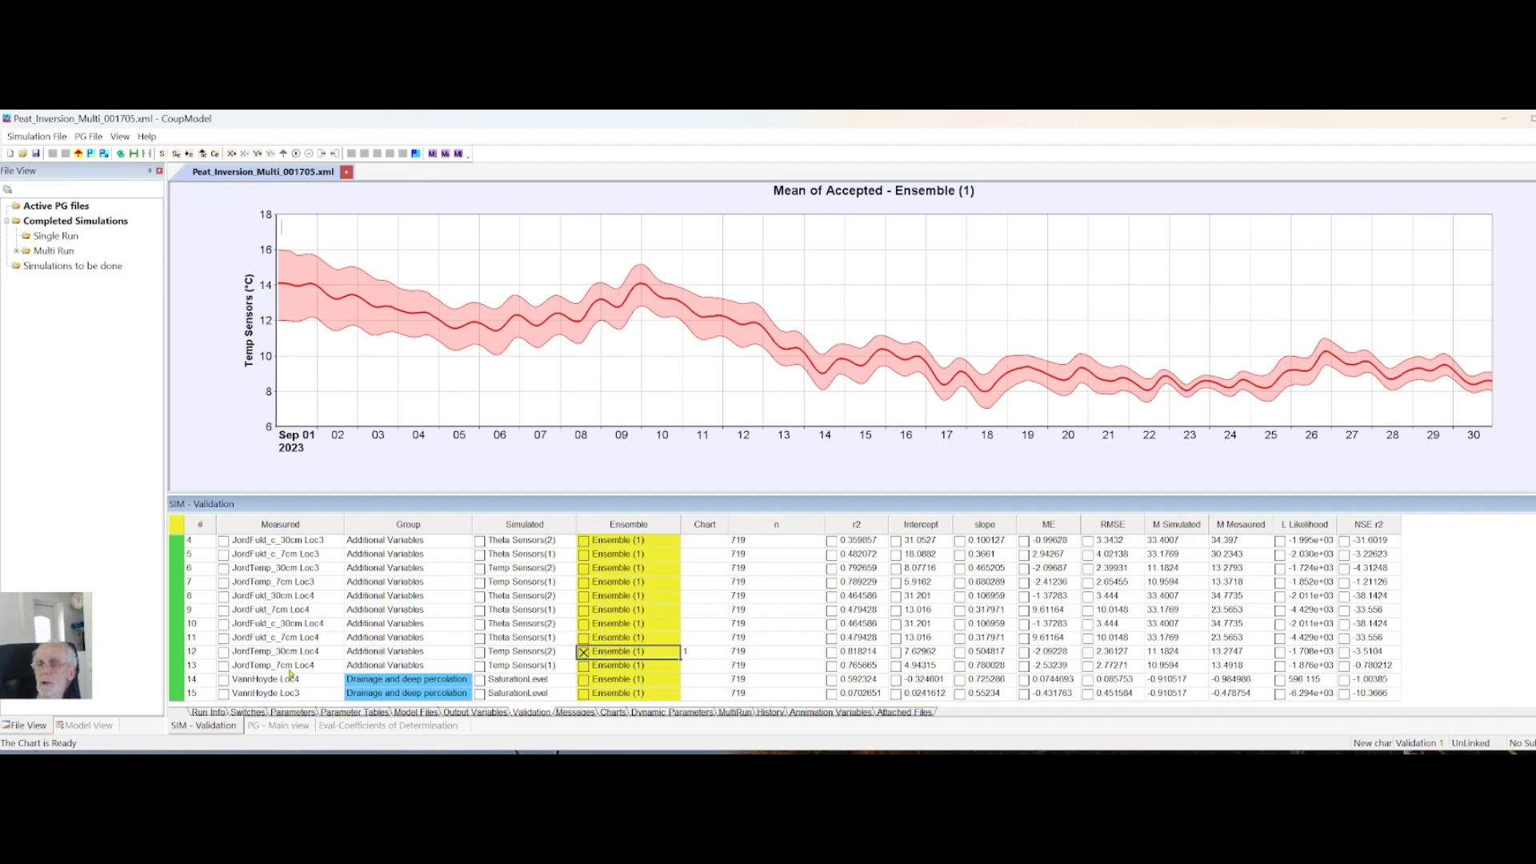
left_click(223, 652)
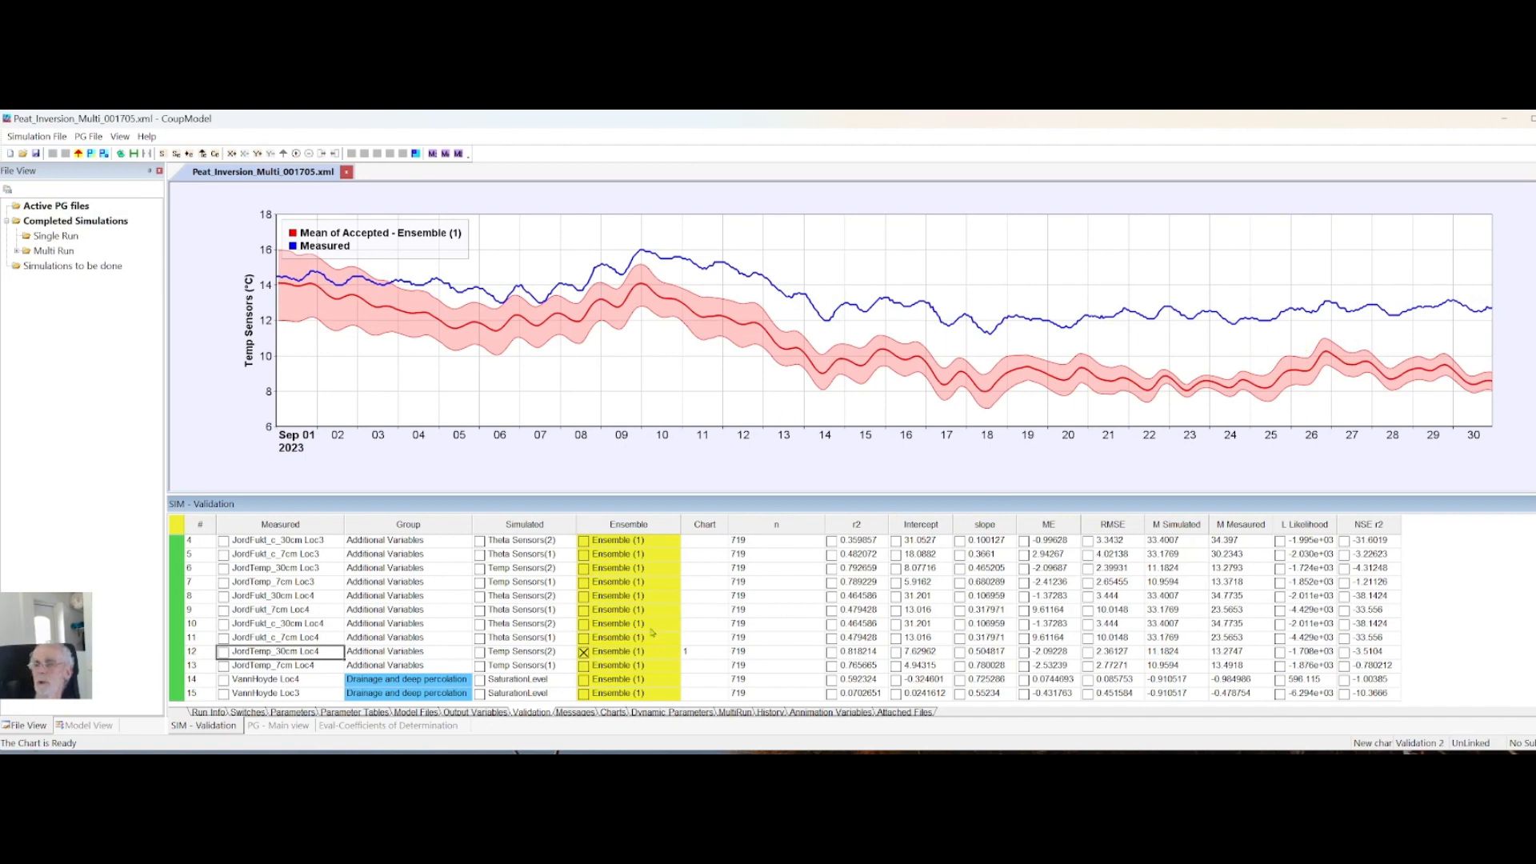
Clear the JordTemp_30cm Loc4 chart and plot the ensemble mean against the measured series for JordTemp_7cm Loc4
left_click(584, 652)
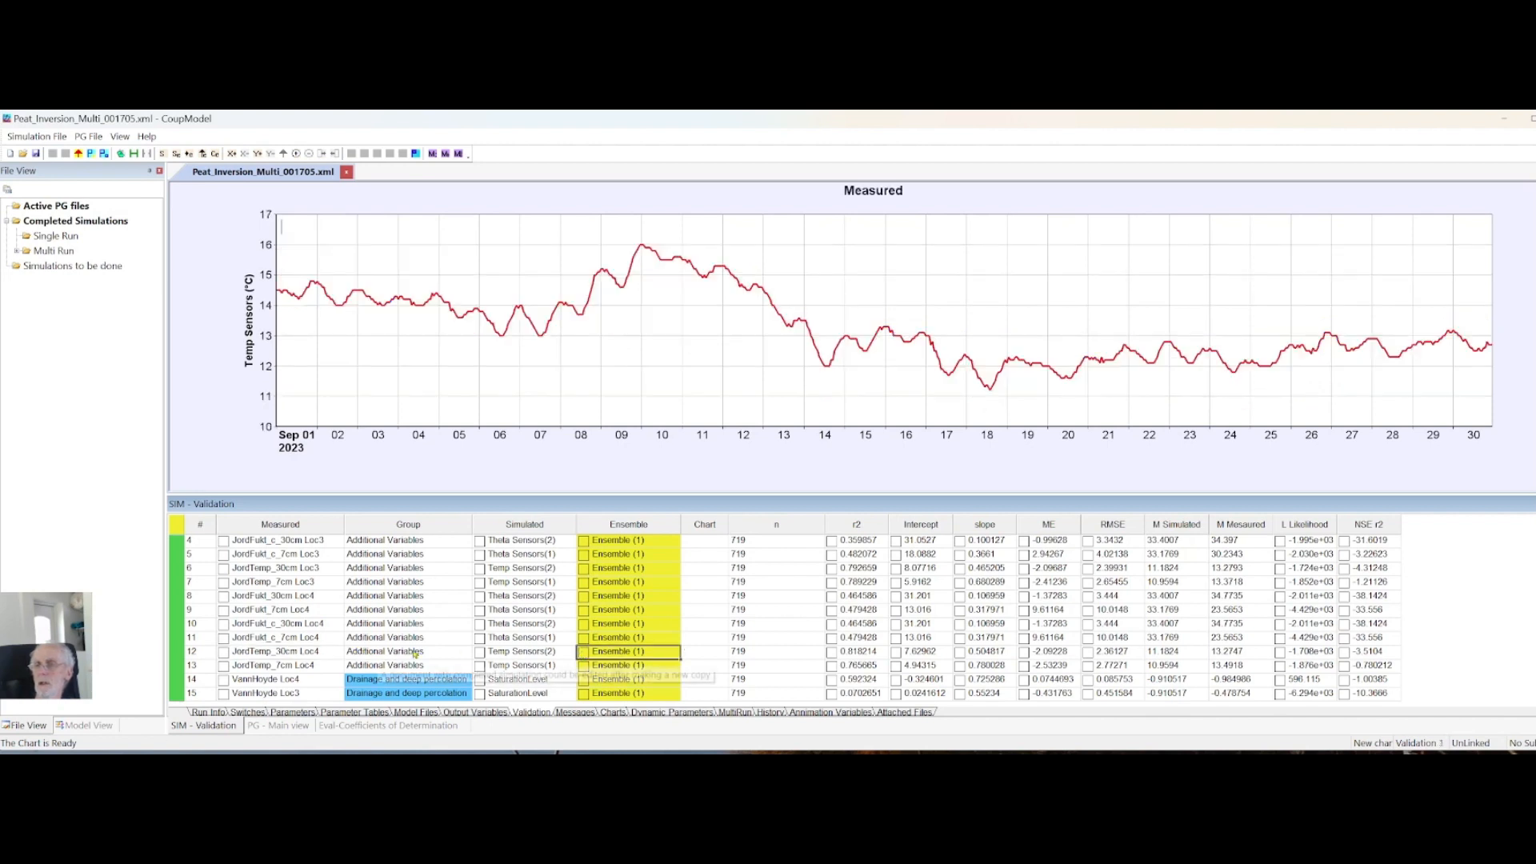
right_click(609, 656)
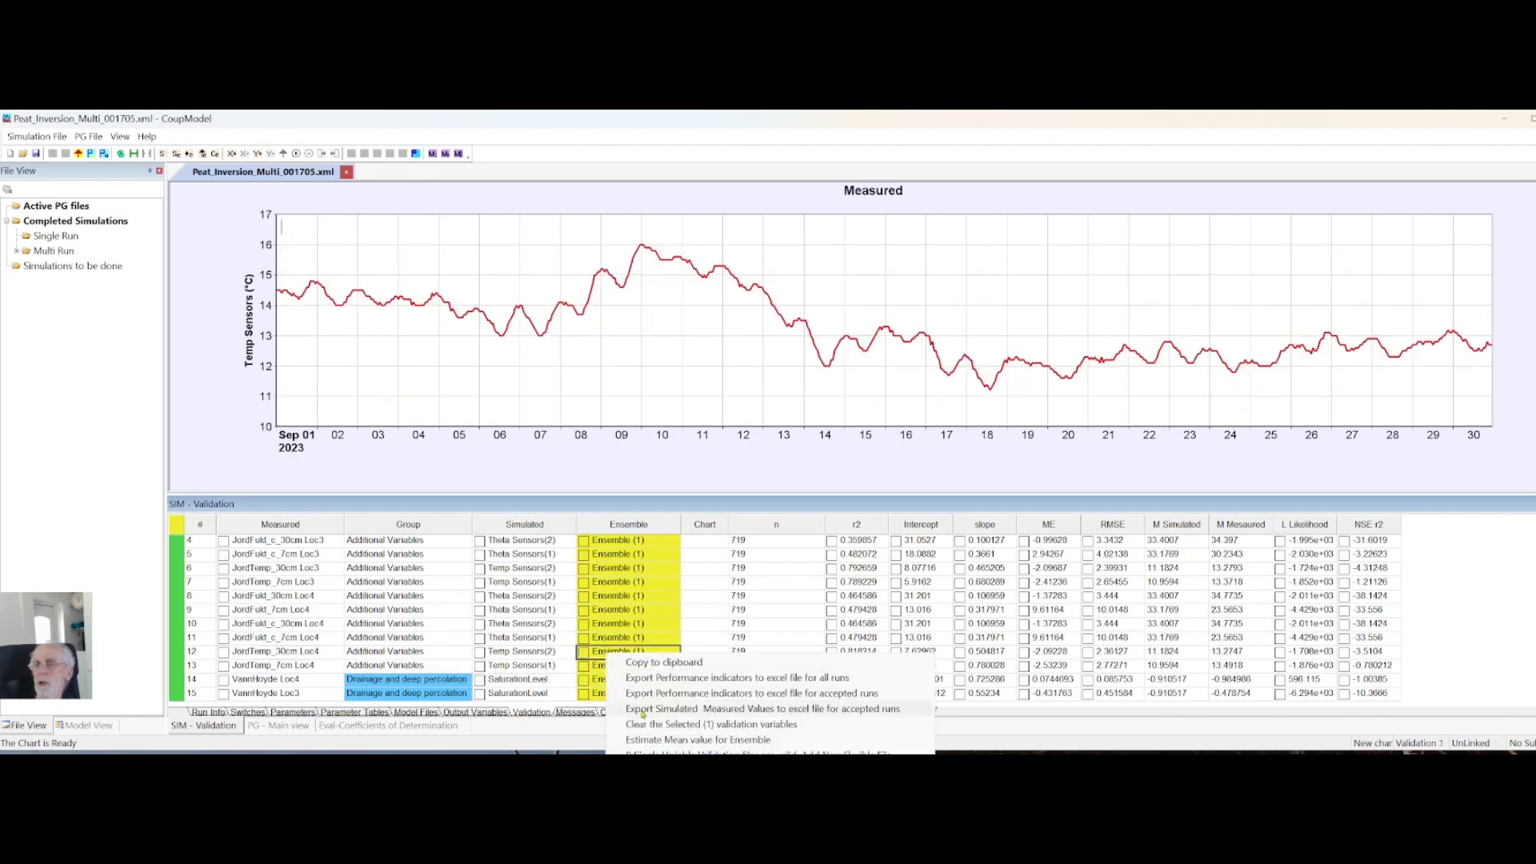
left_click(711, 724)
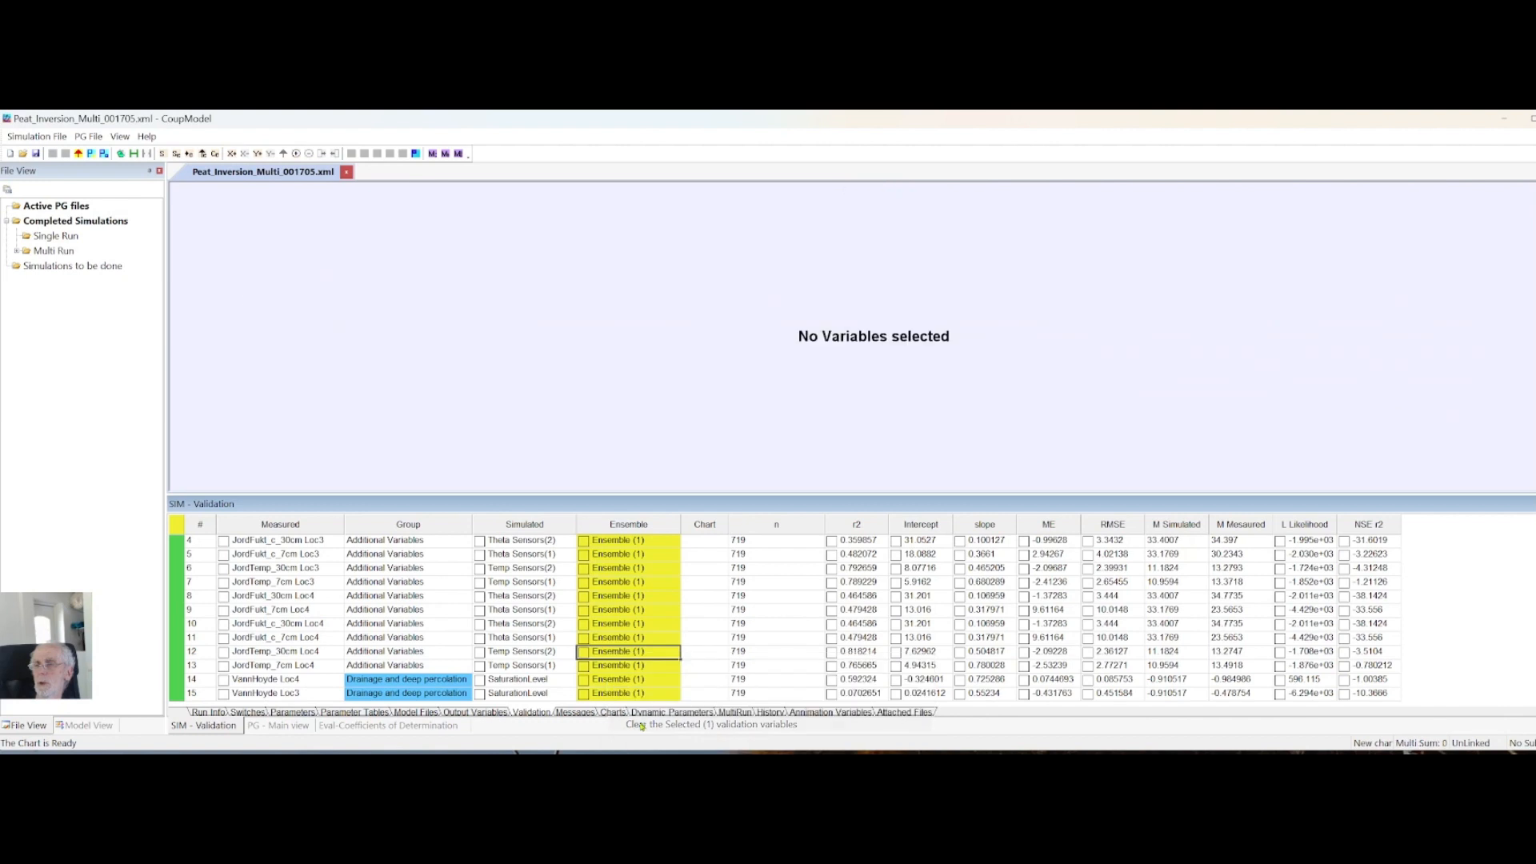
left_click(583, 666)
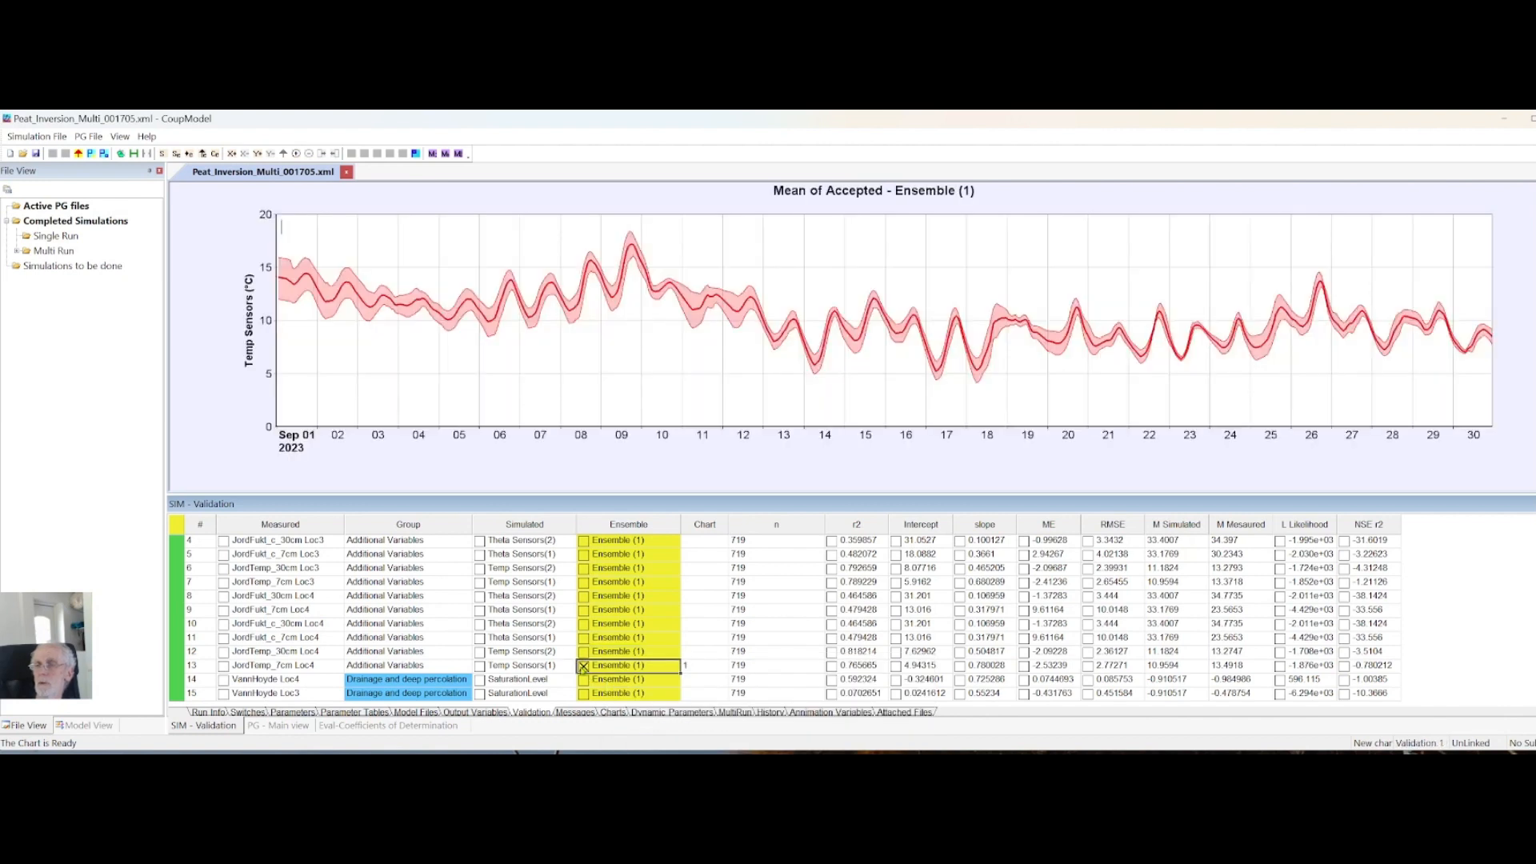
left_click(223, 667)
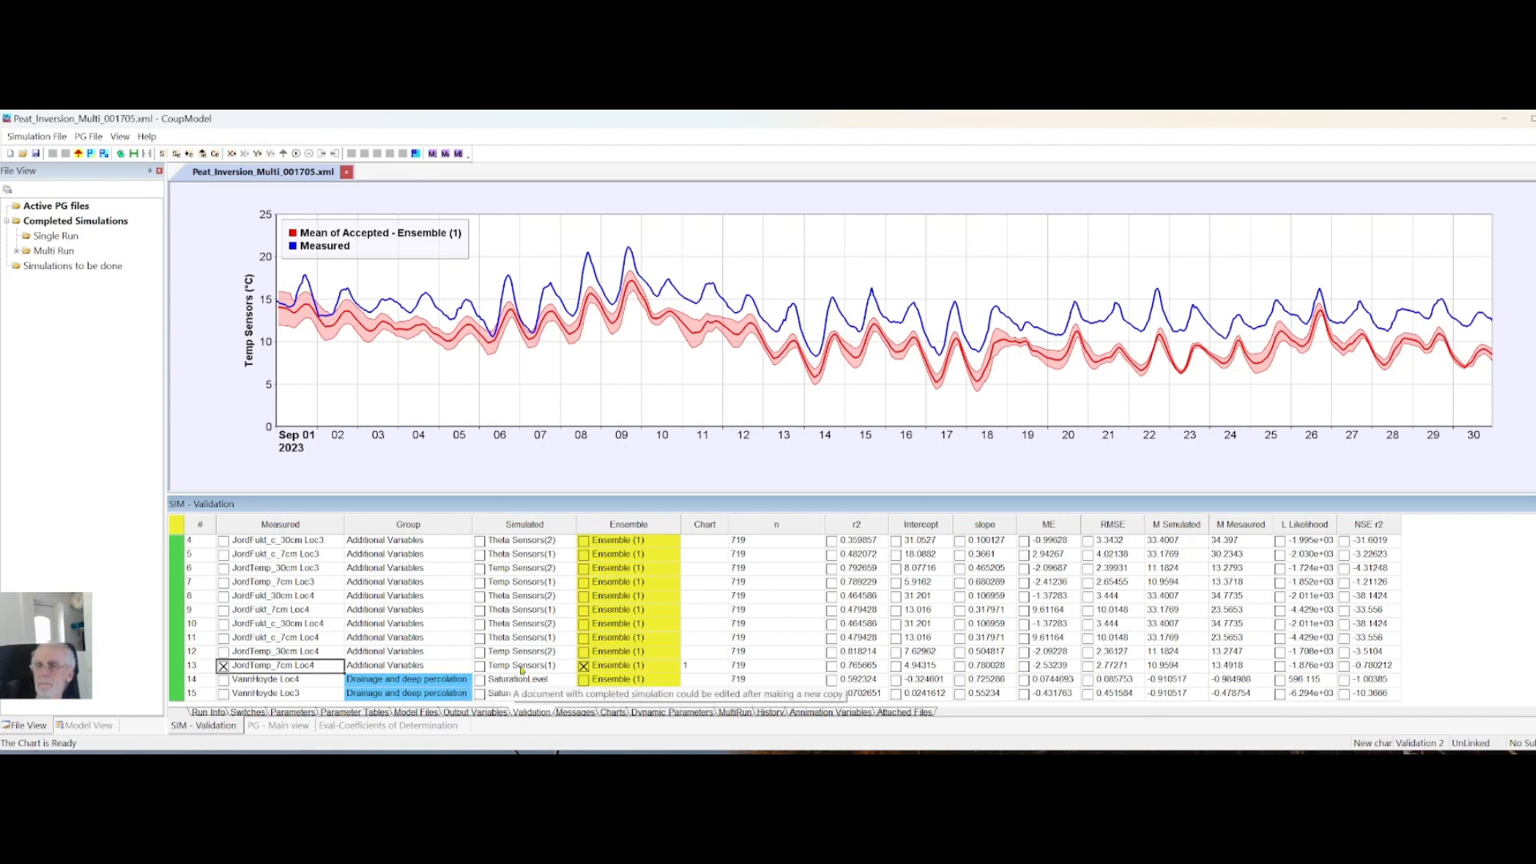
Clear the temperature chart and plot the ensemble mean against the measured series for JordFukt_c_30cm Loc4
right_click(521, 671)
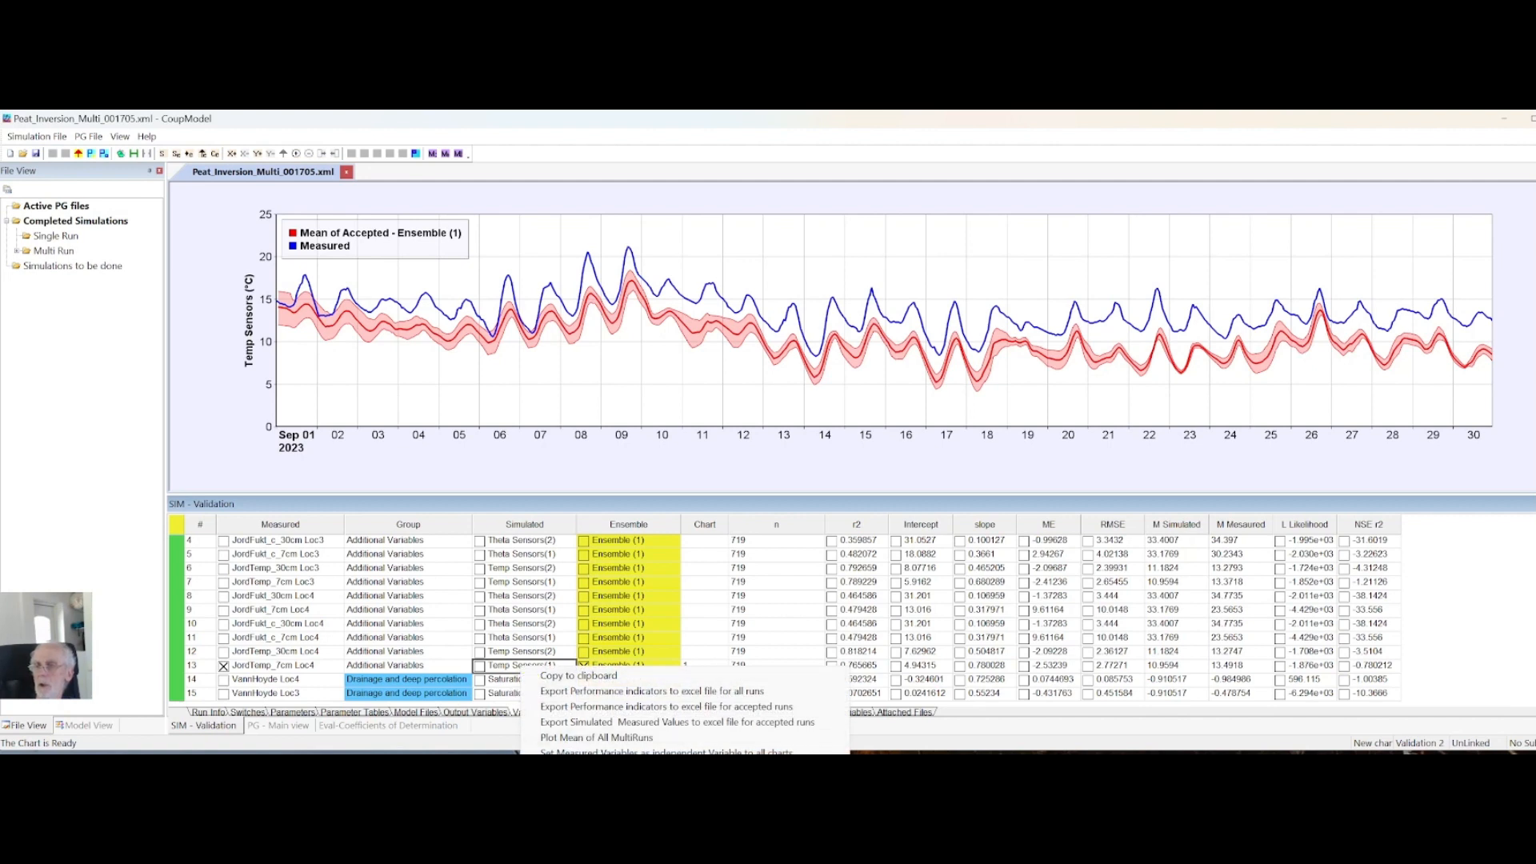
left_click(592, 768)
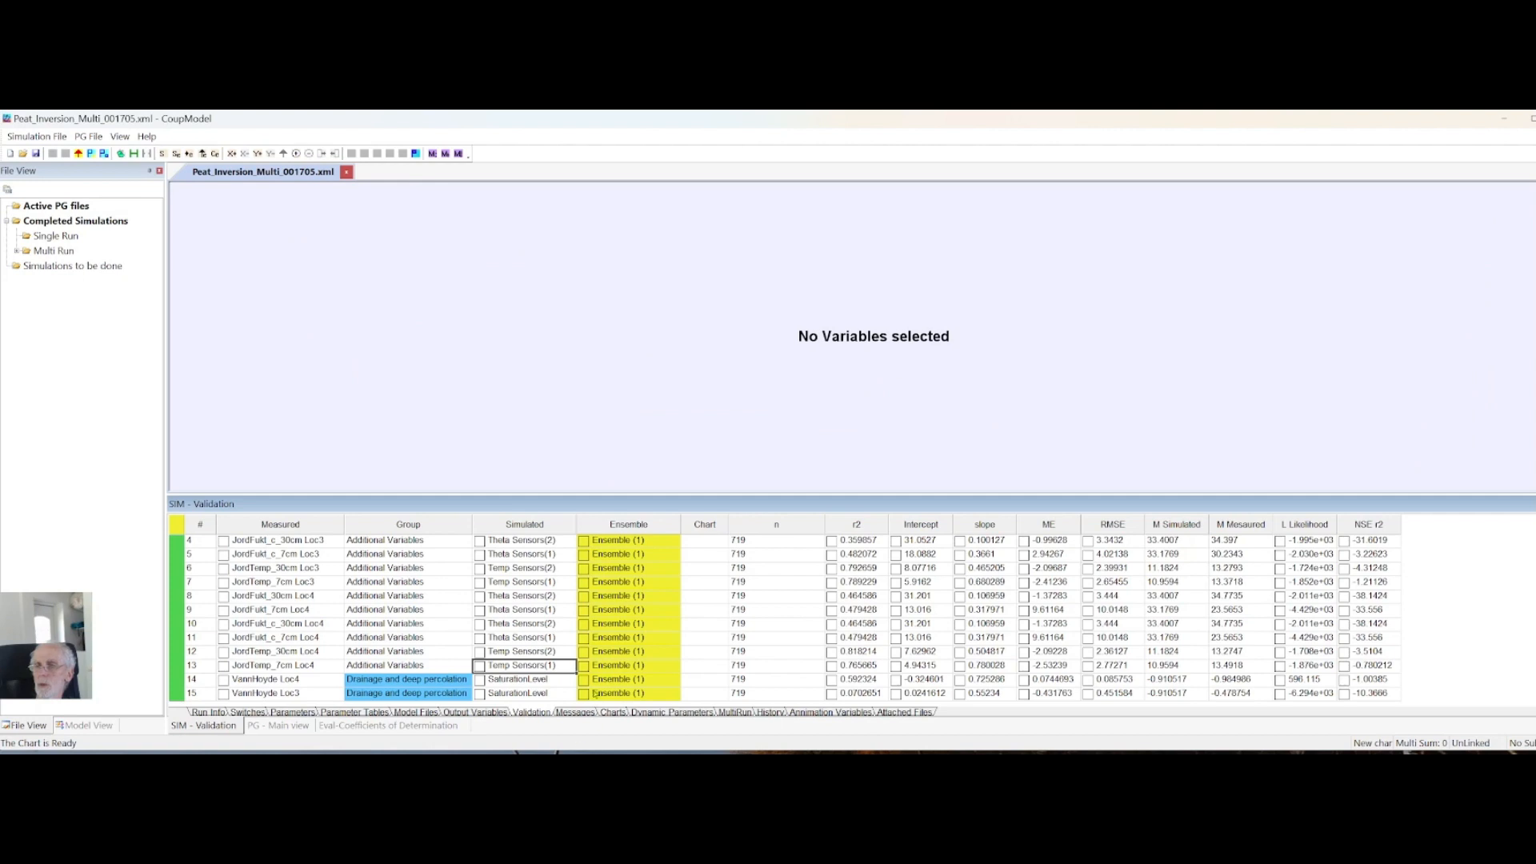
left_click(583, 624)
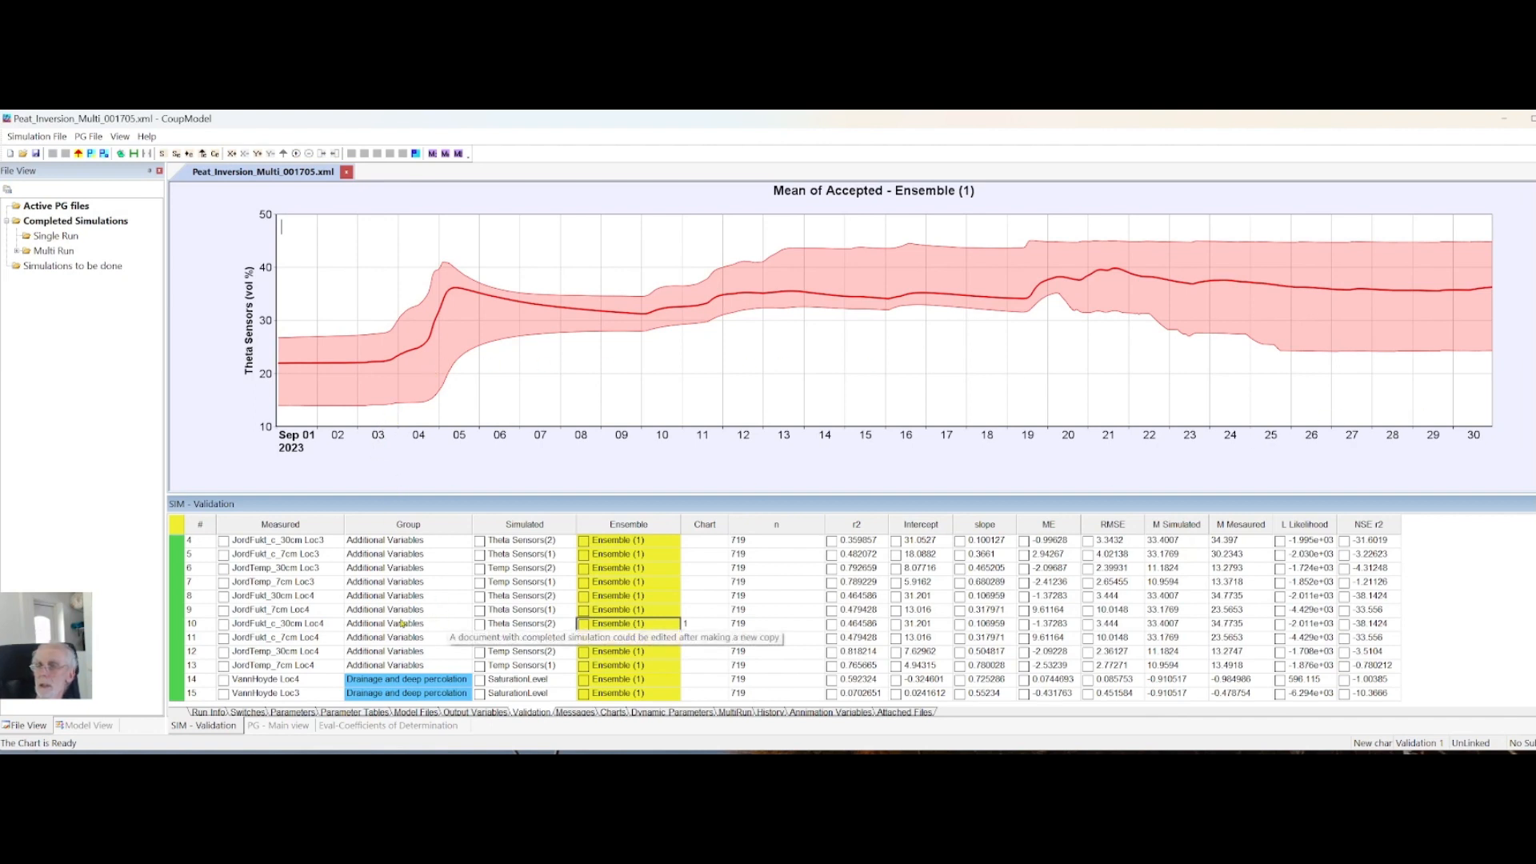
left_click(224, 624)
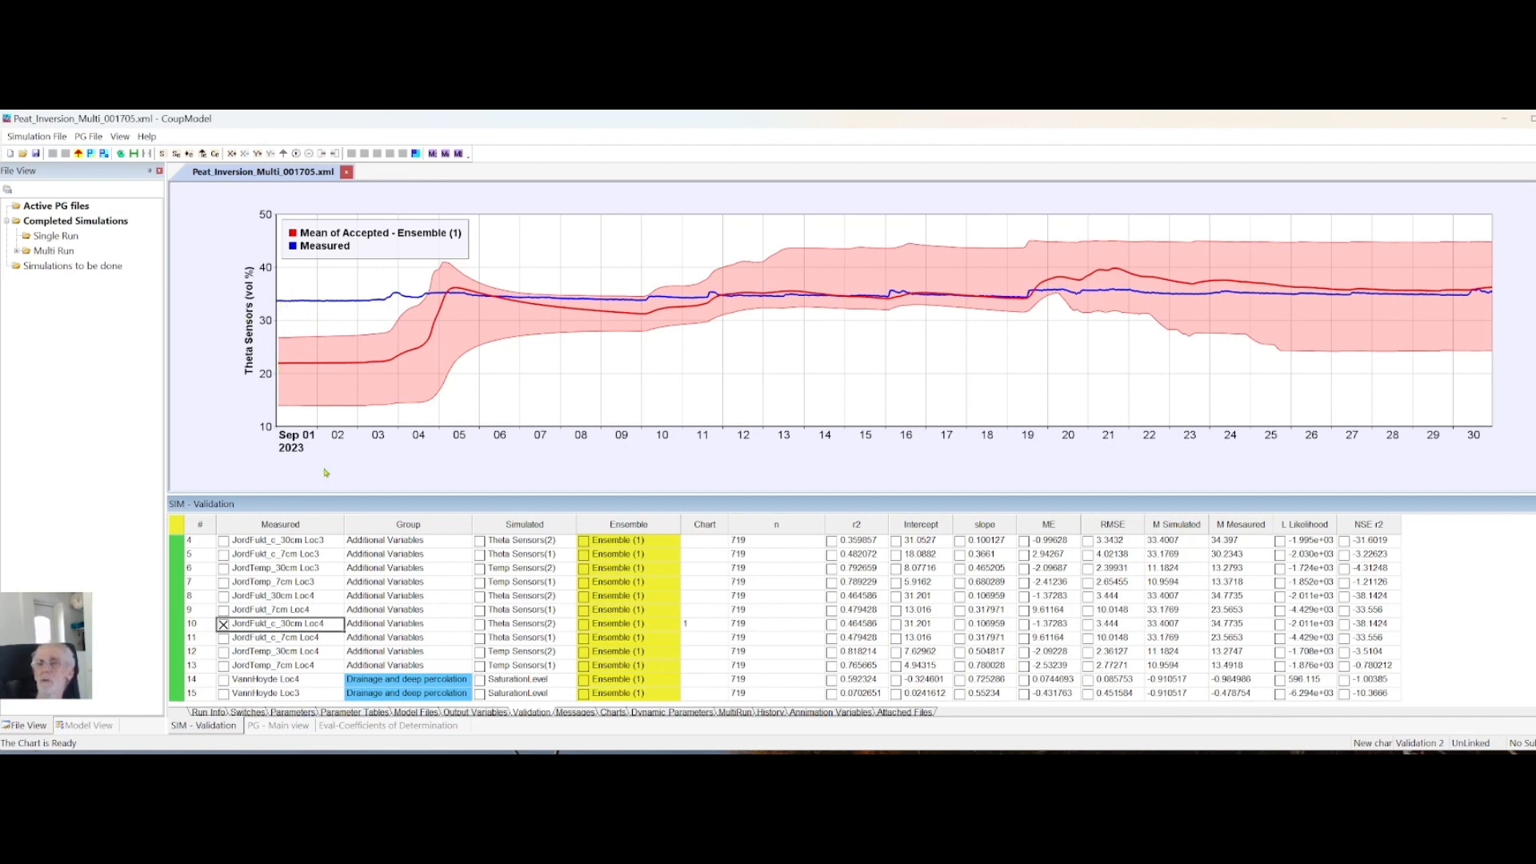
Clear the JordFukt_c_30cm Loc4 chart and plot the ensemble mean against the measured series for JordFukt_c_7cm Loc4
right_click(594, 628)
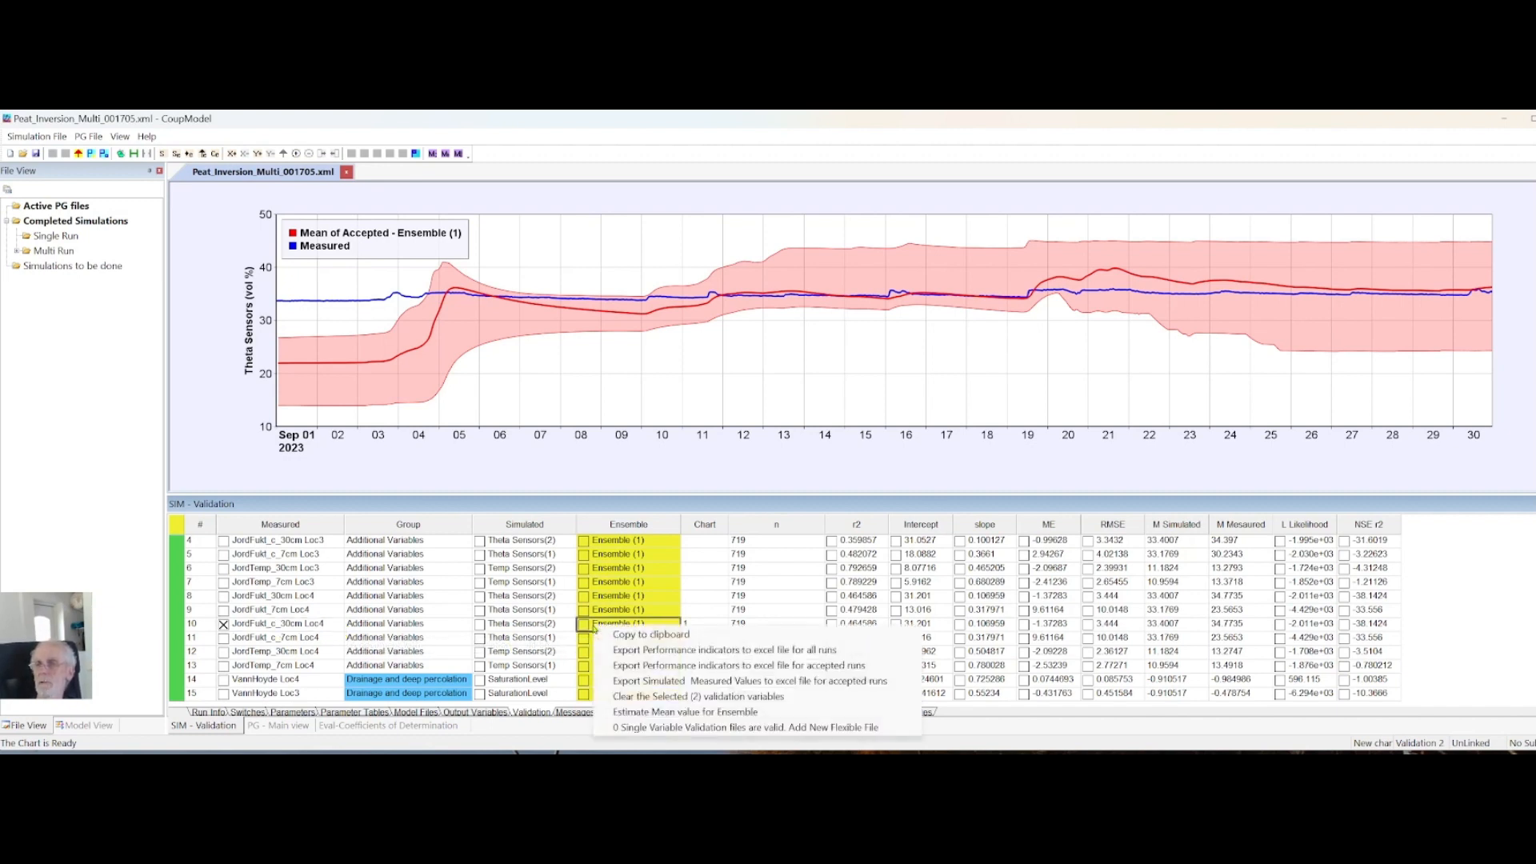
left_click(644, 711)
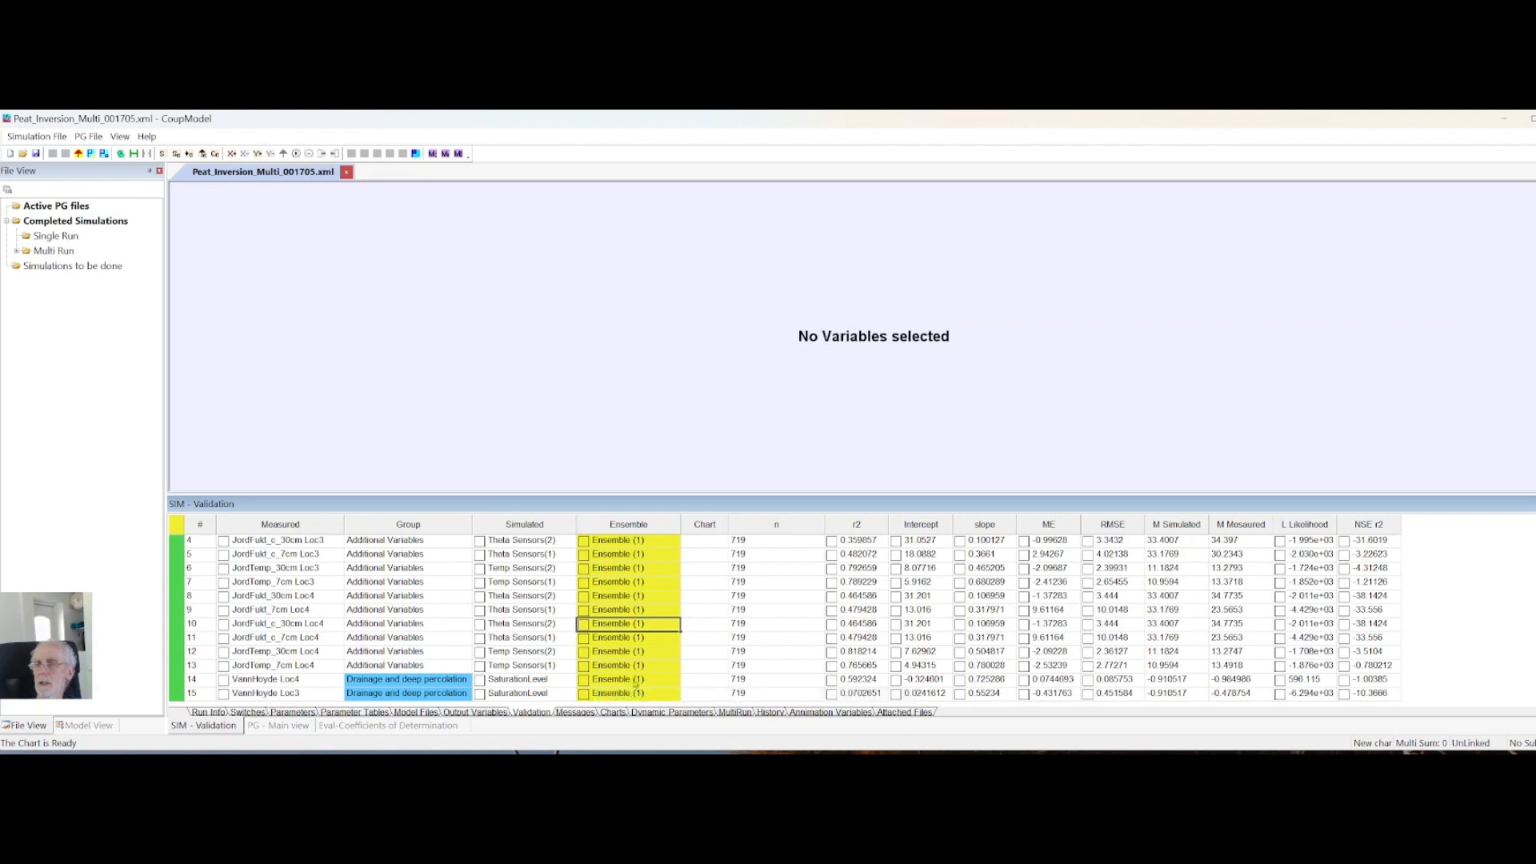
left_click(583, 638)
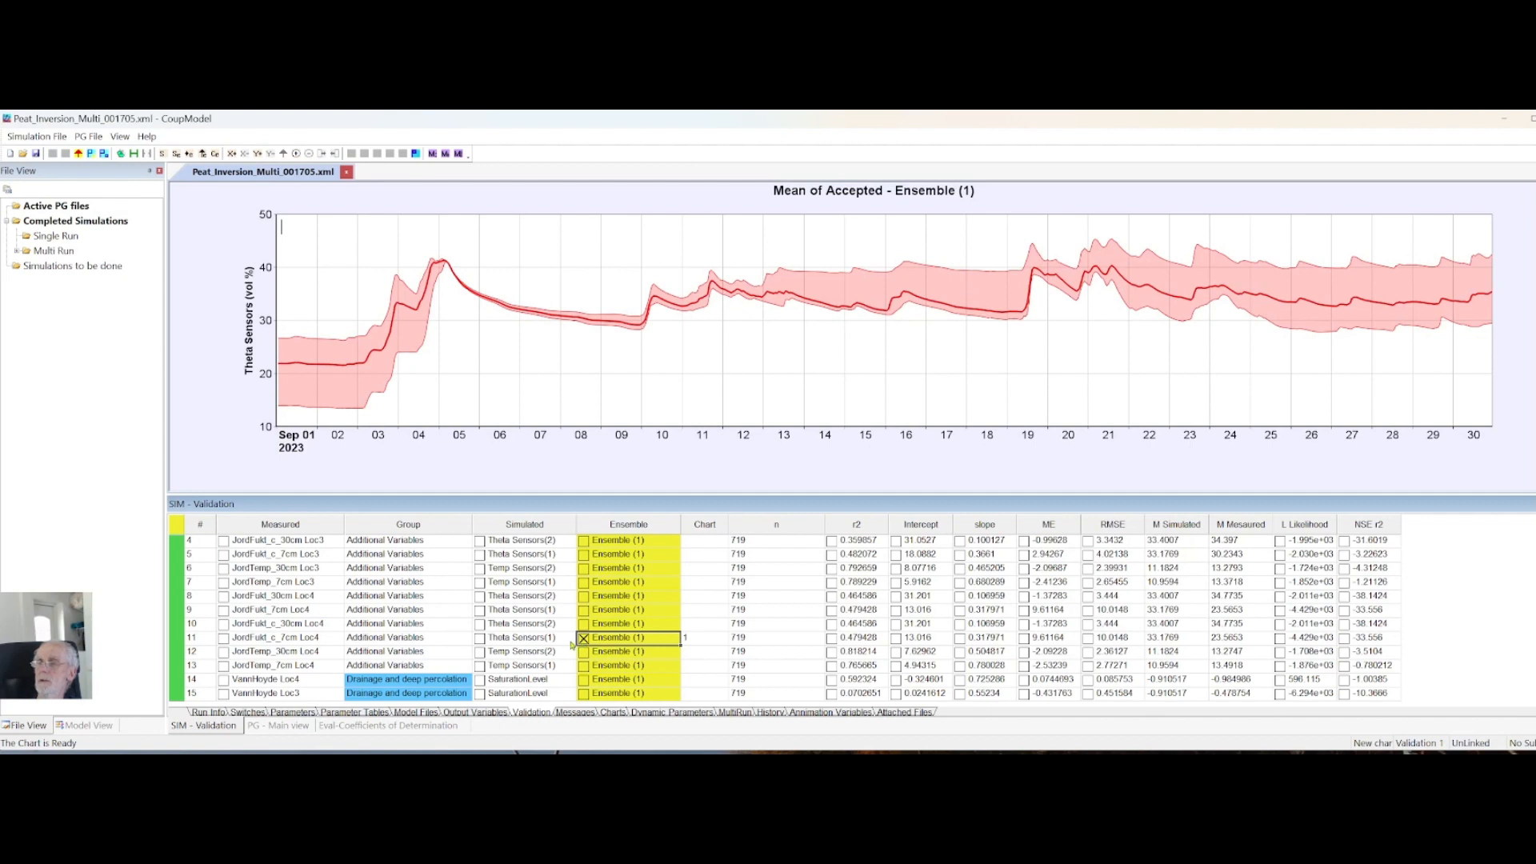
left_click(224, 639)
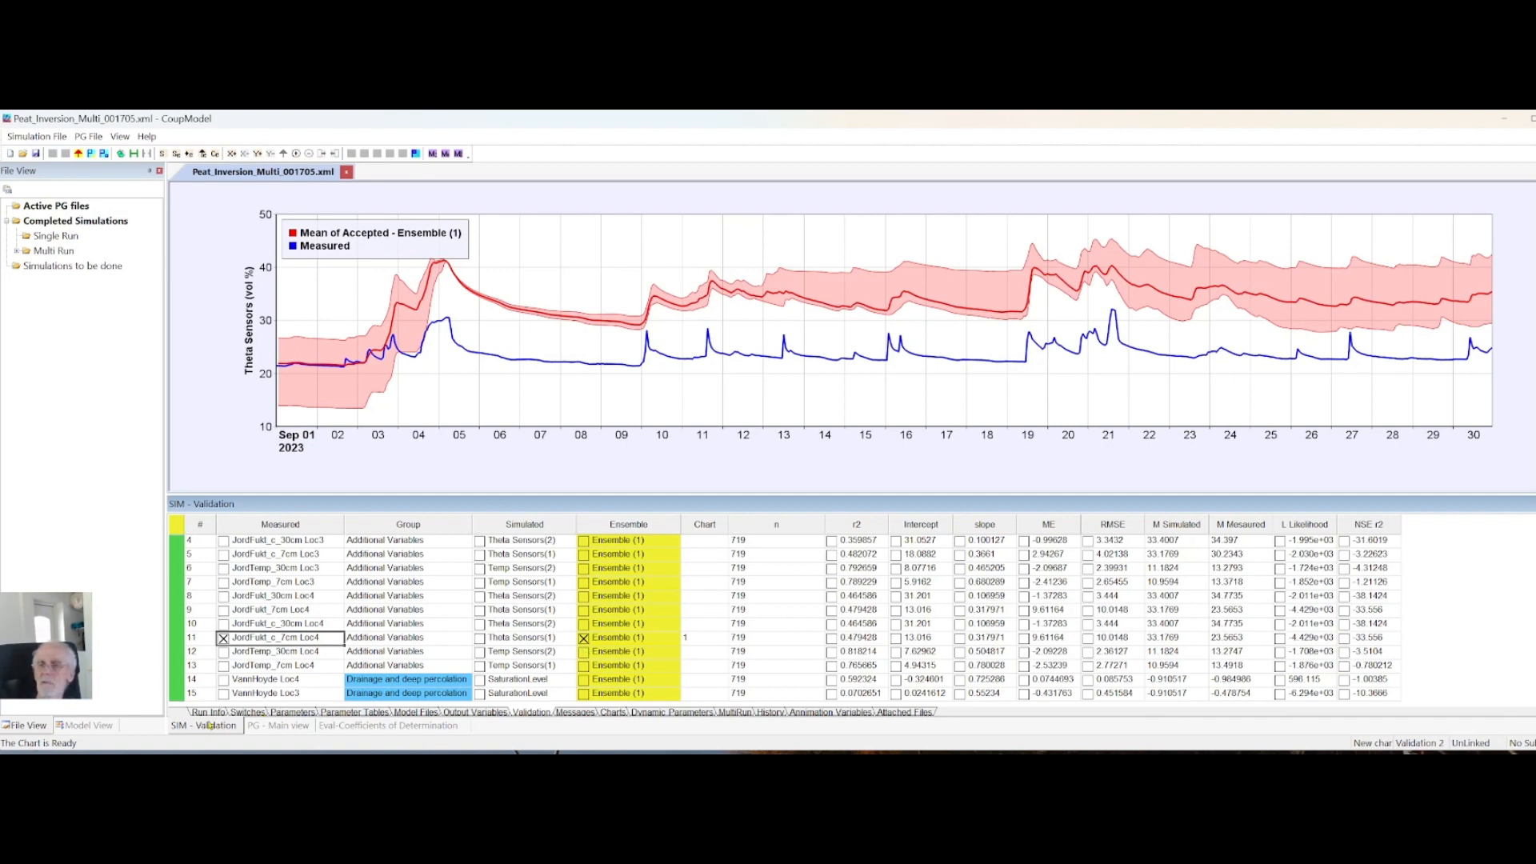
Create a copy of the completed multi-run document and open the validation settings of the new document
left_click(209, 712)
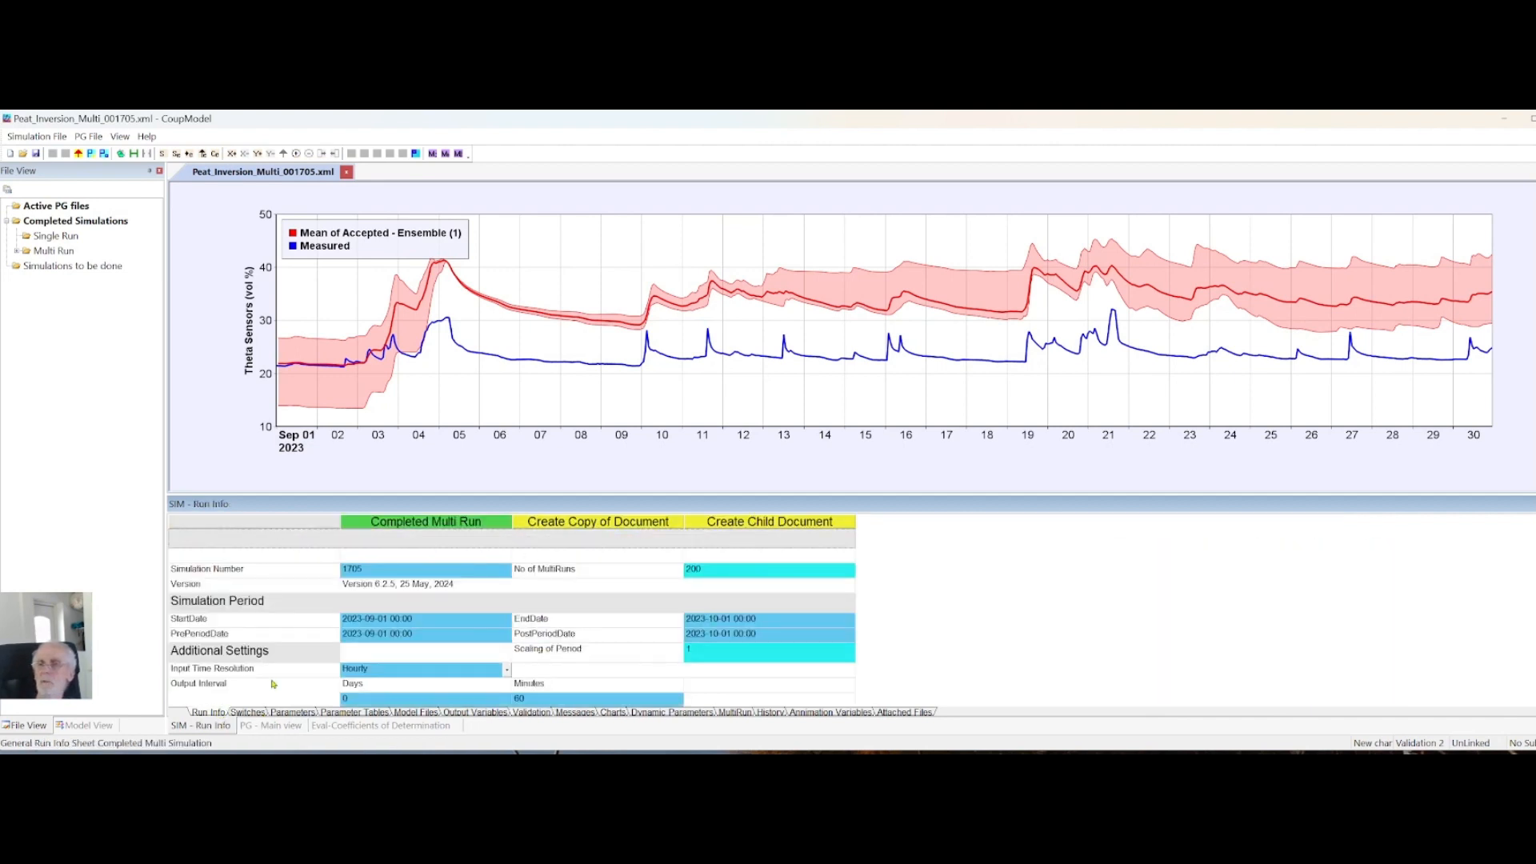
left_click(607, 525)
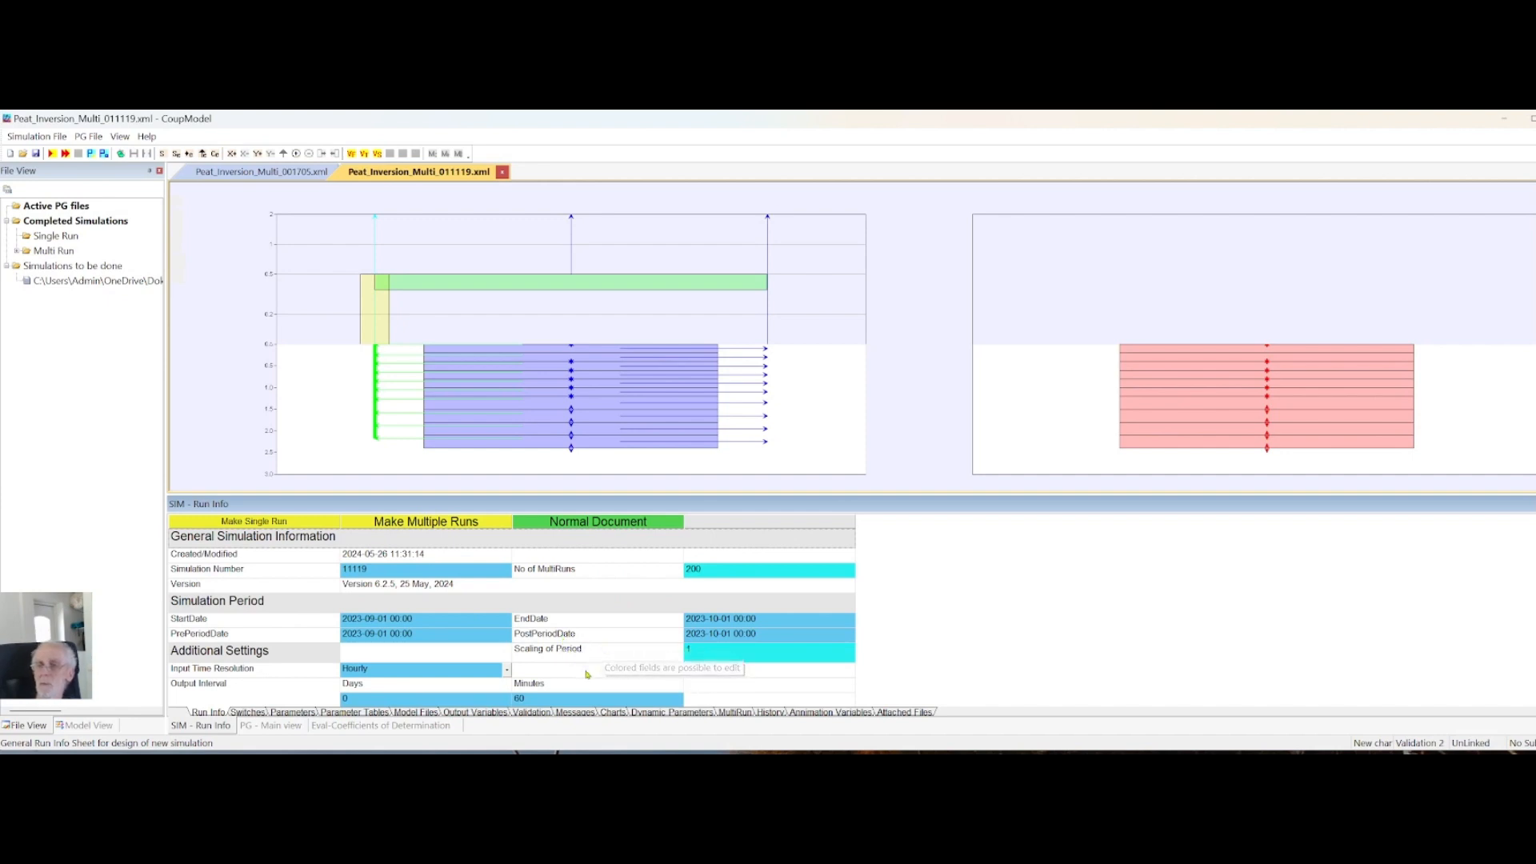
left_click(529, 712)
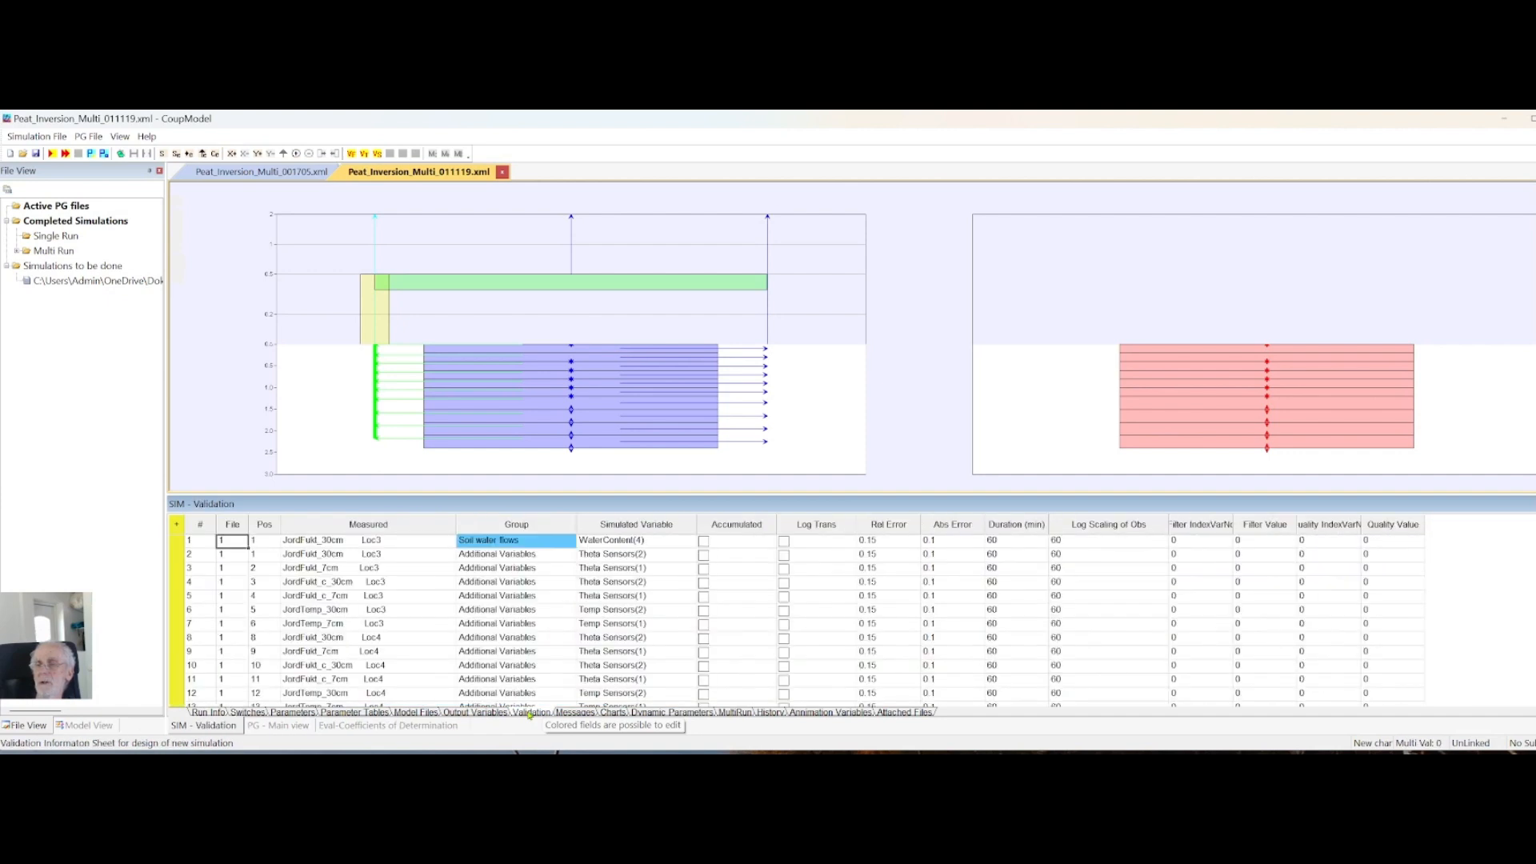
Remove the first validation variable, JordFukt_30cm Loc3 paired with WaterContent(4), from the copied document
scroll(571, 634, "down", 1)
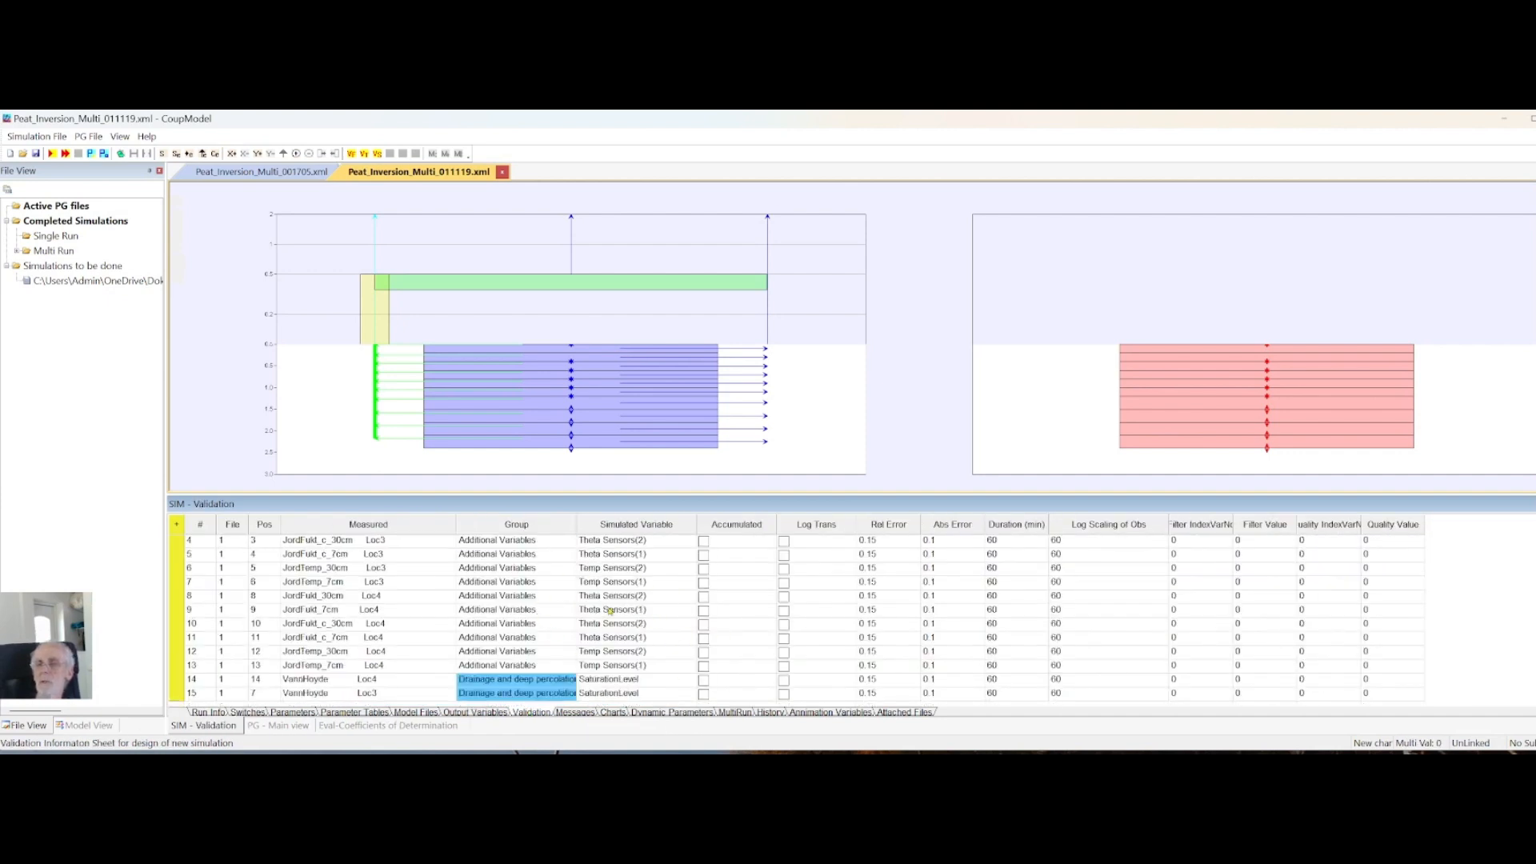
scroll(560, 599, "up", 1)
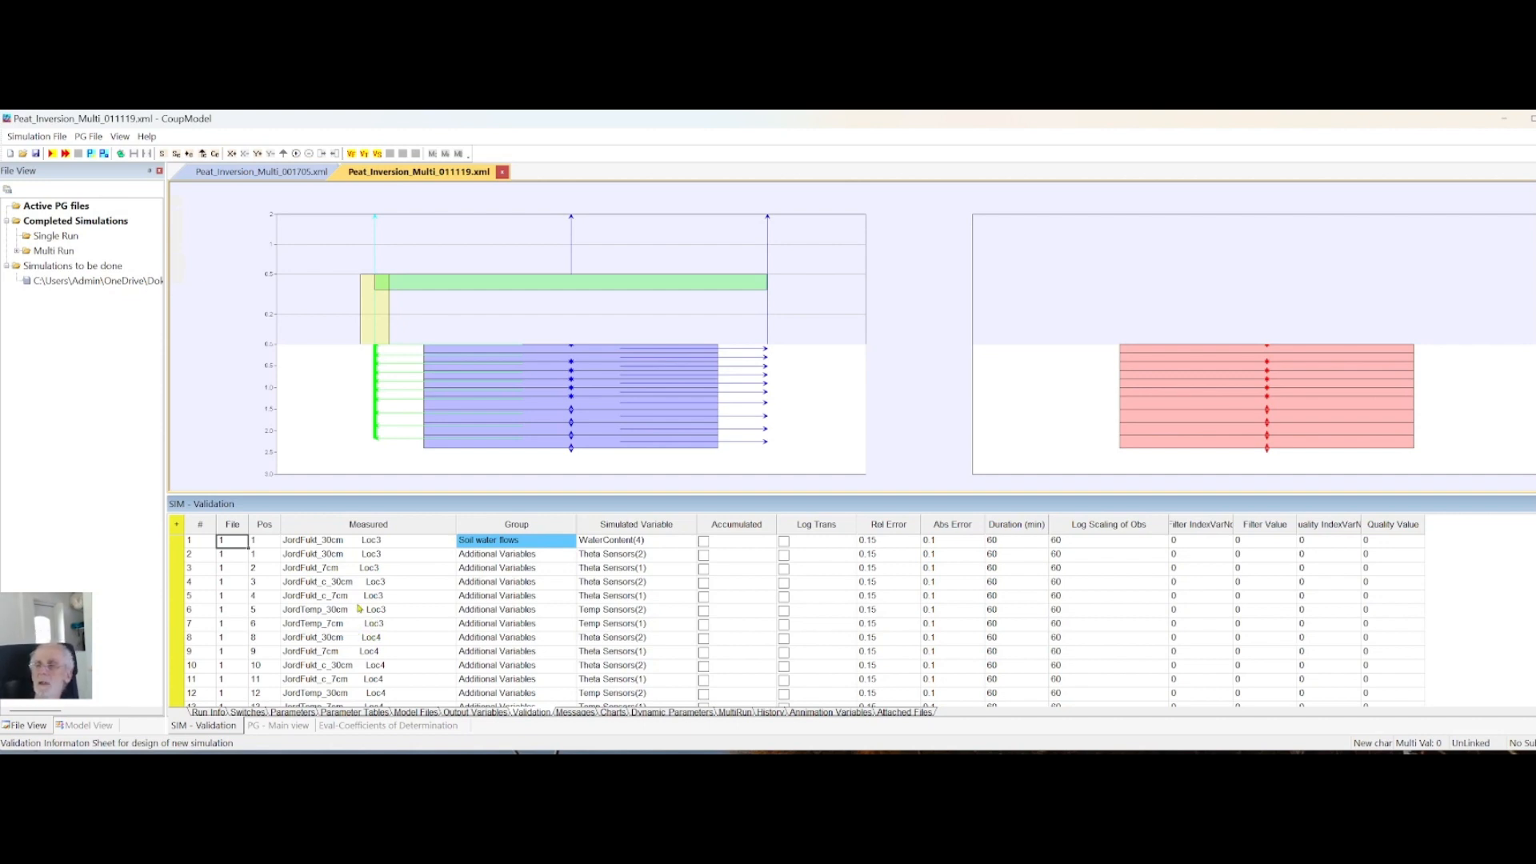
right_click(337, 545)
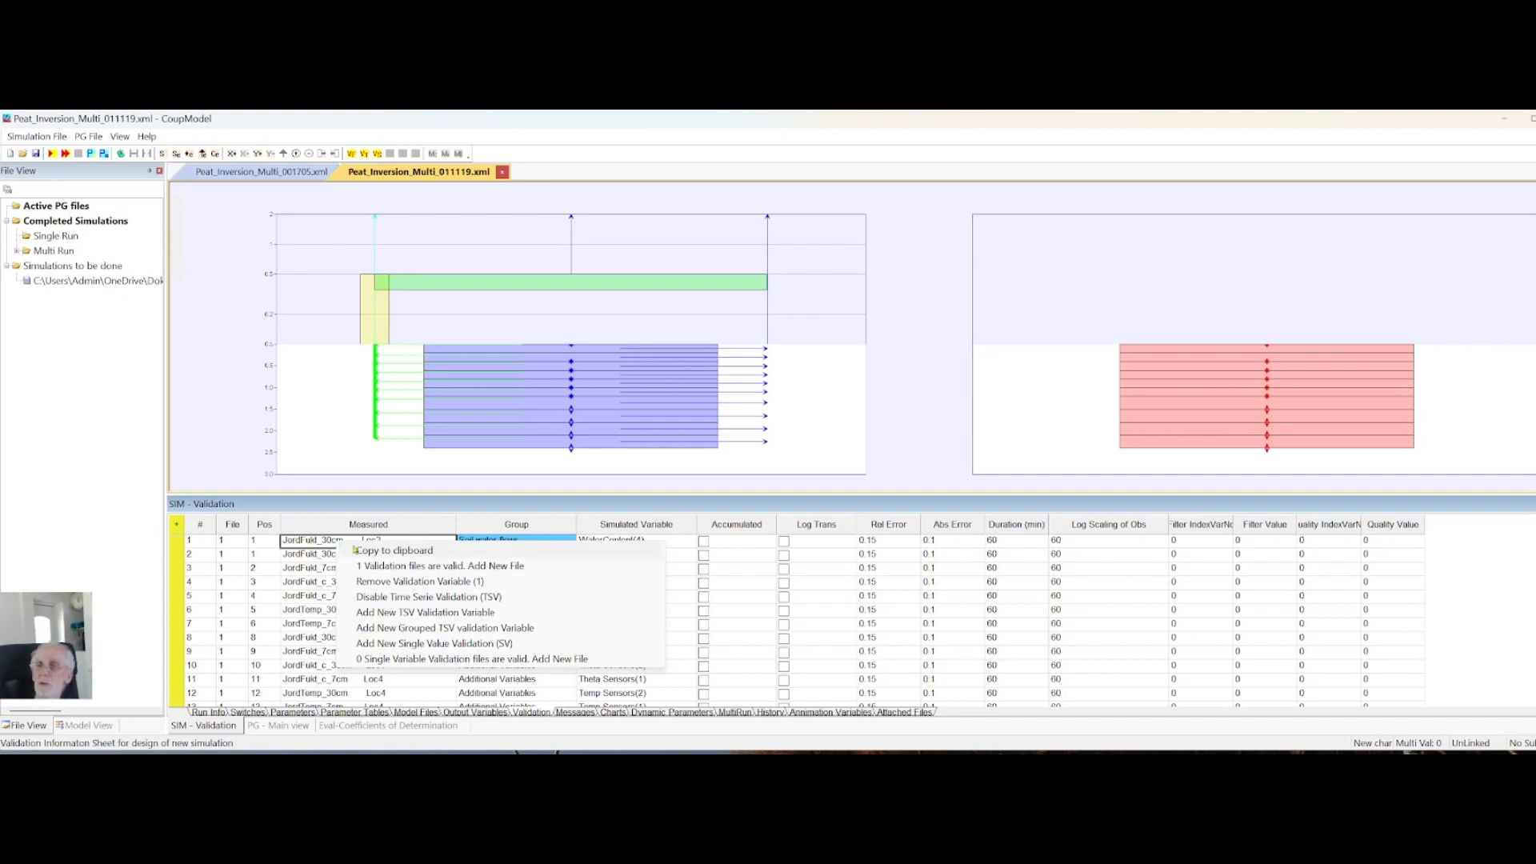
left_click(379, 586)
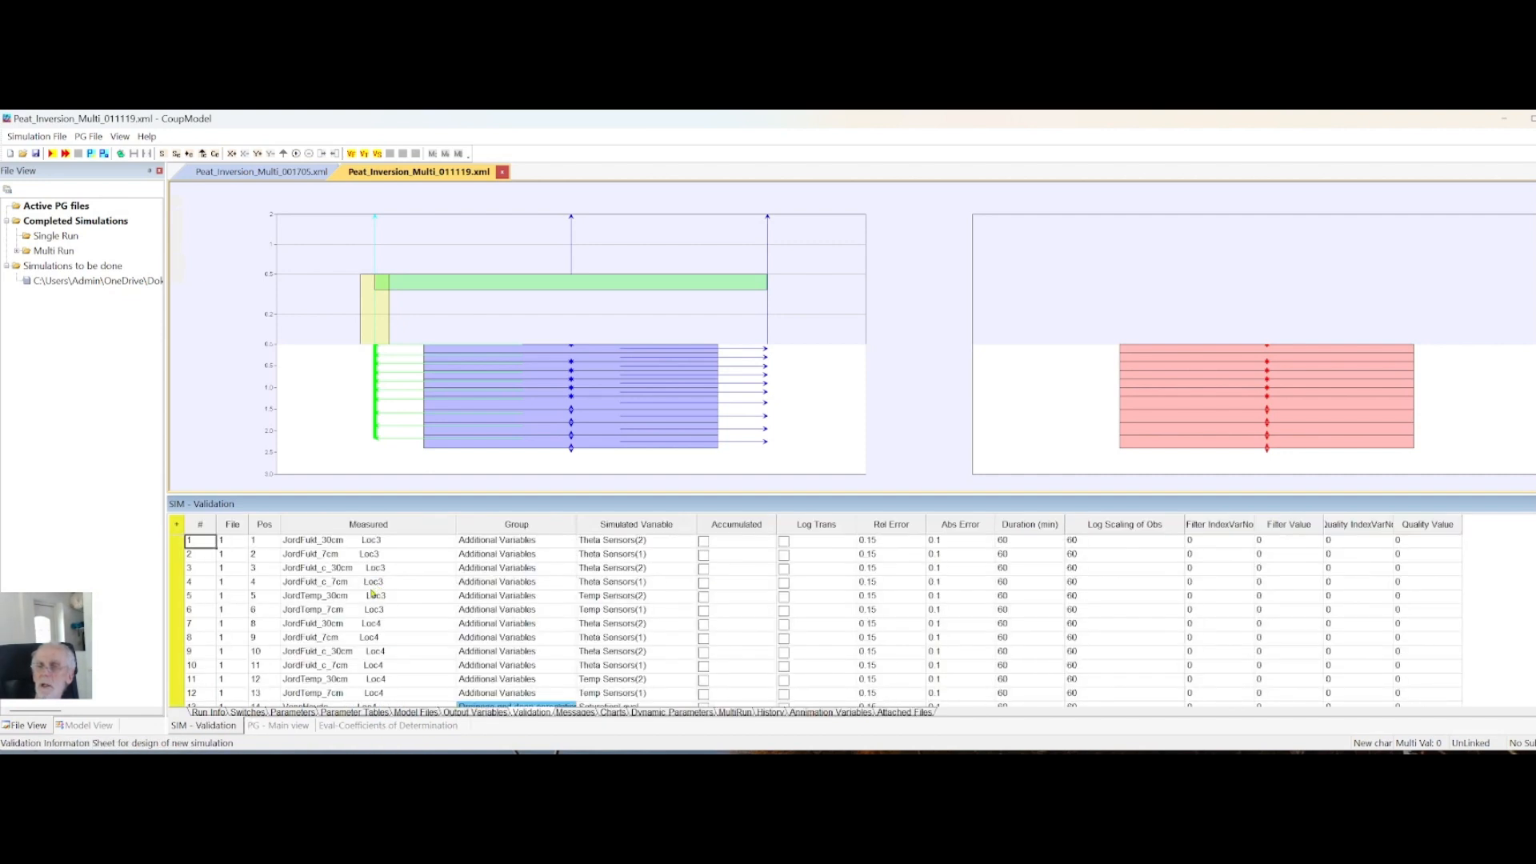
Remove the validation variables JordFukt_c_30cm Loc3 and JordFukt_c_7cm Loc3
right_click(321, 570)
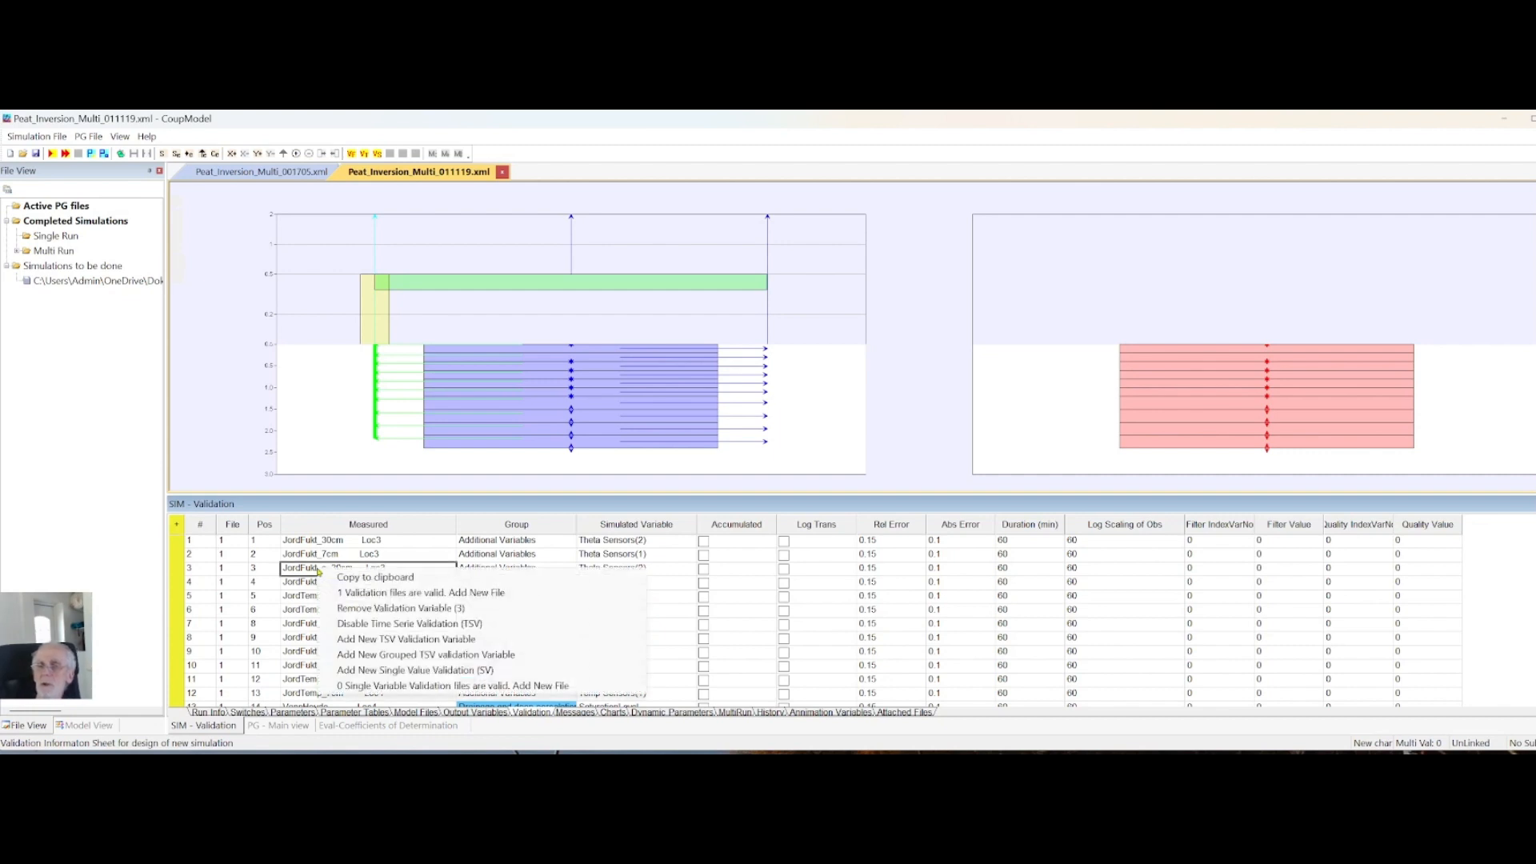
left_click(346, 609)
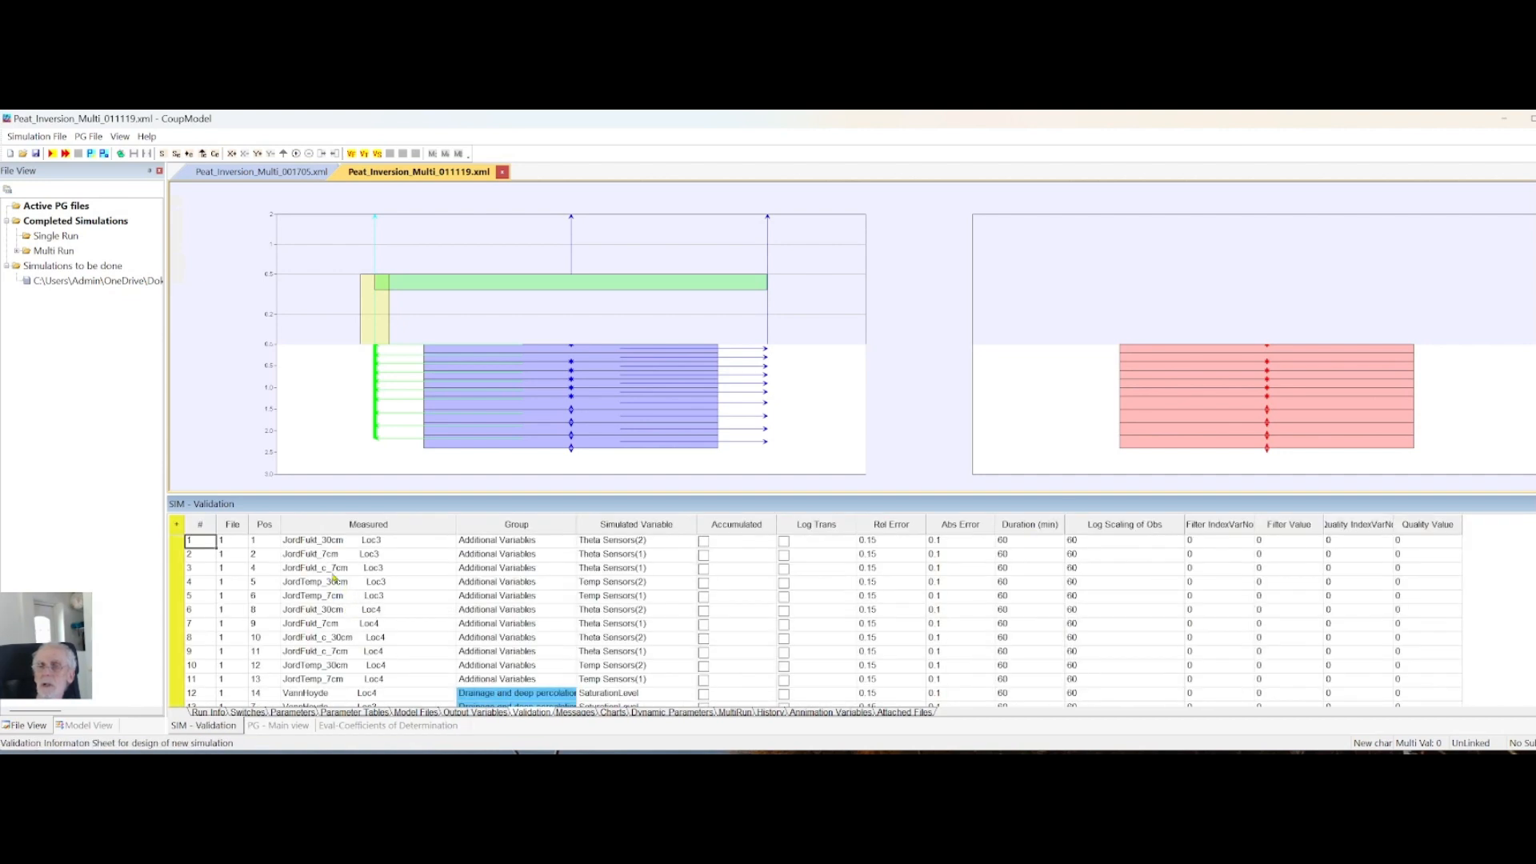
right_click(332, 573)
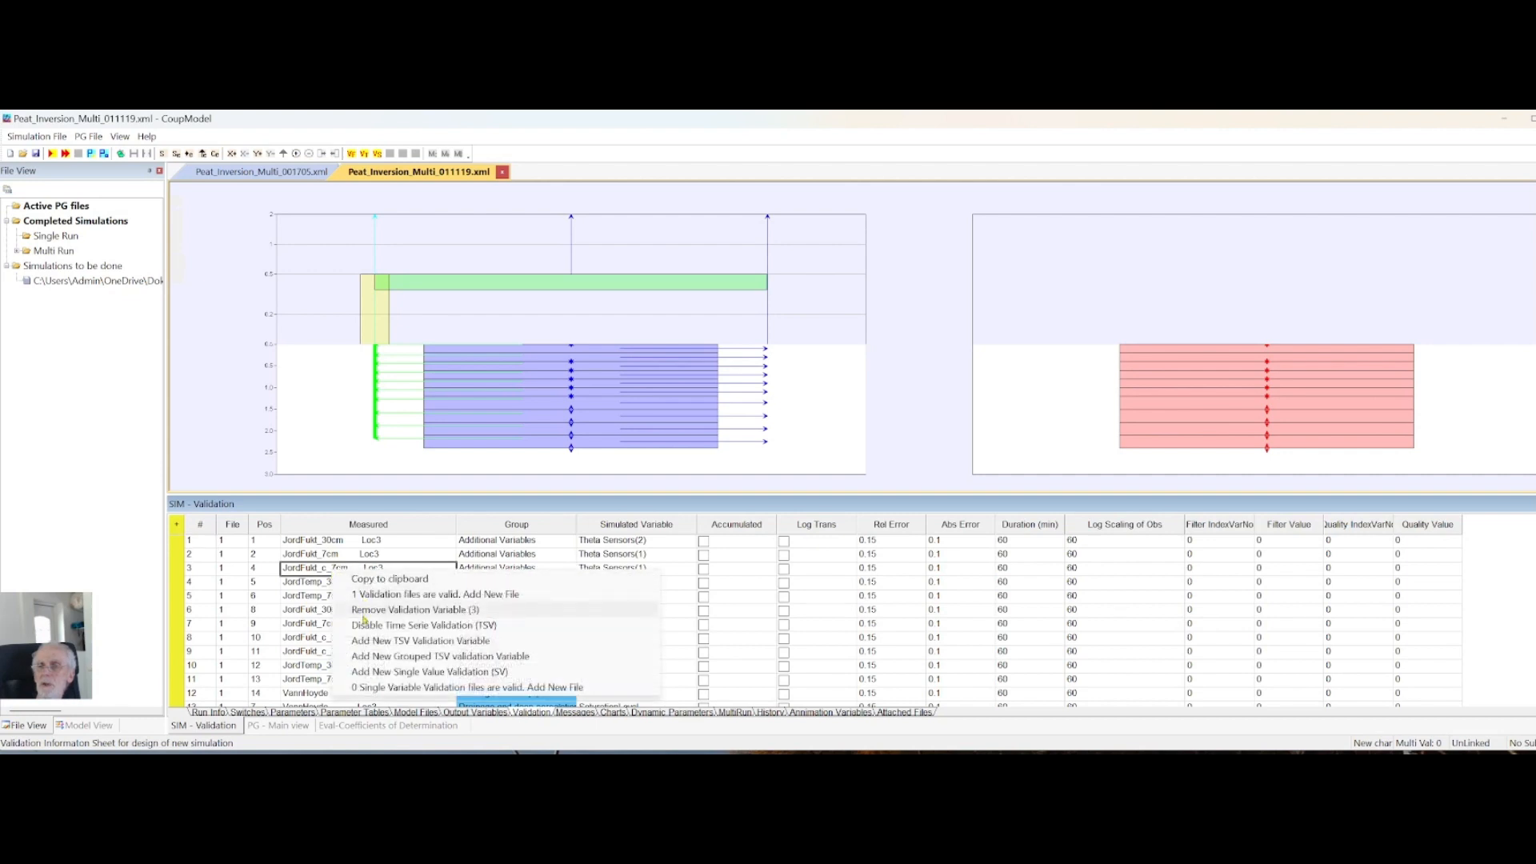
left_click(366, 609)
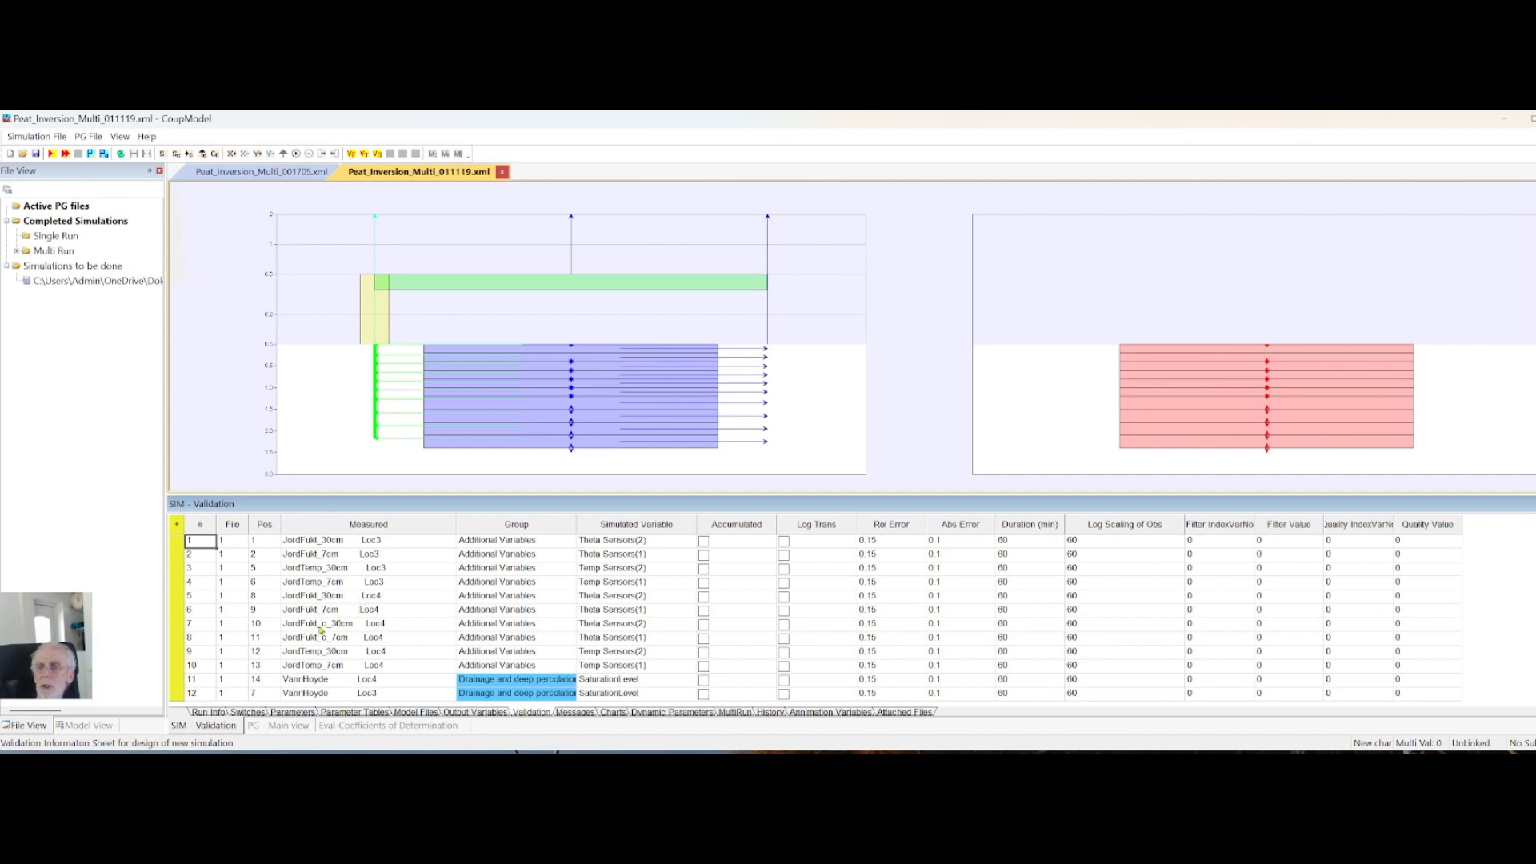
Remove the validation variables JordFukt_c_30cm Loc4 and JordFukt_c_7cm Loc4
right_click(309, 629)
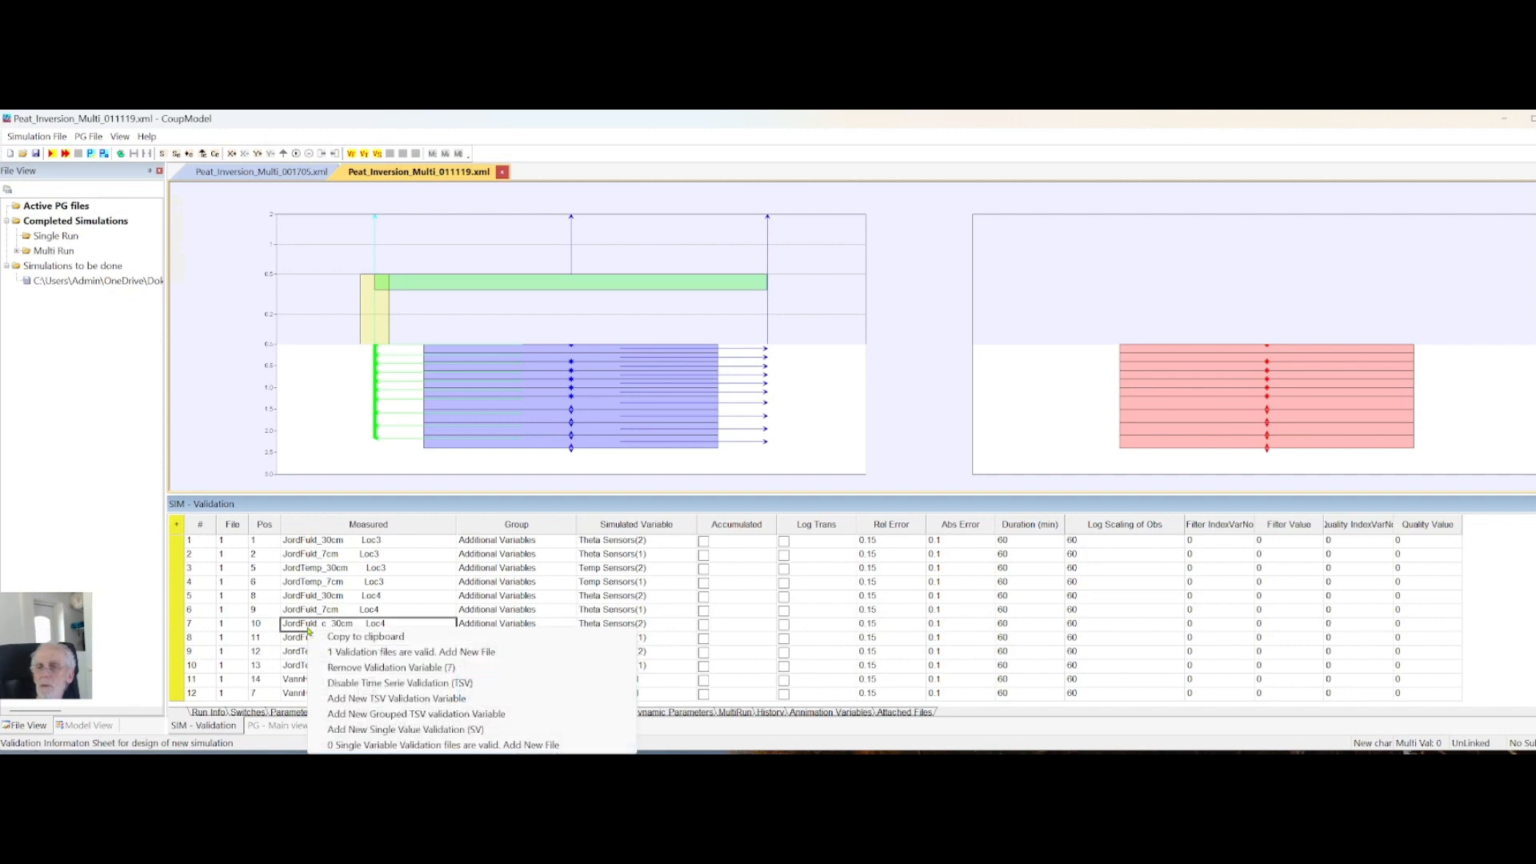
left_click(342, 670)
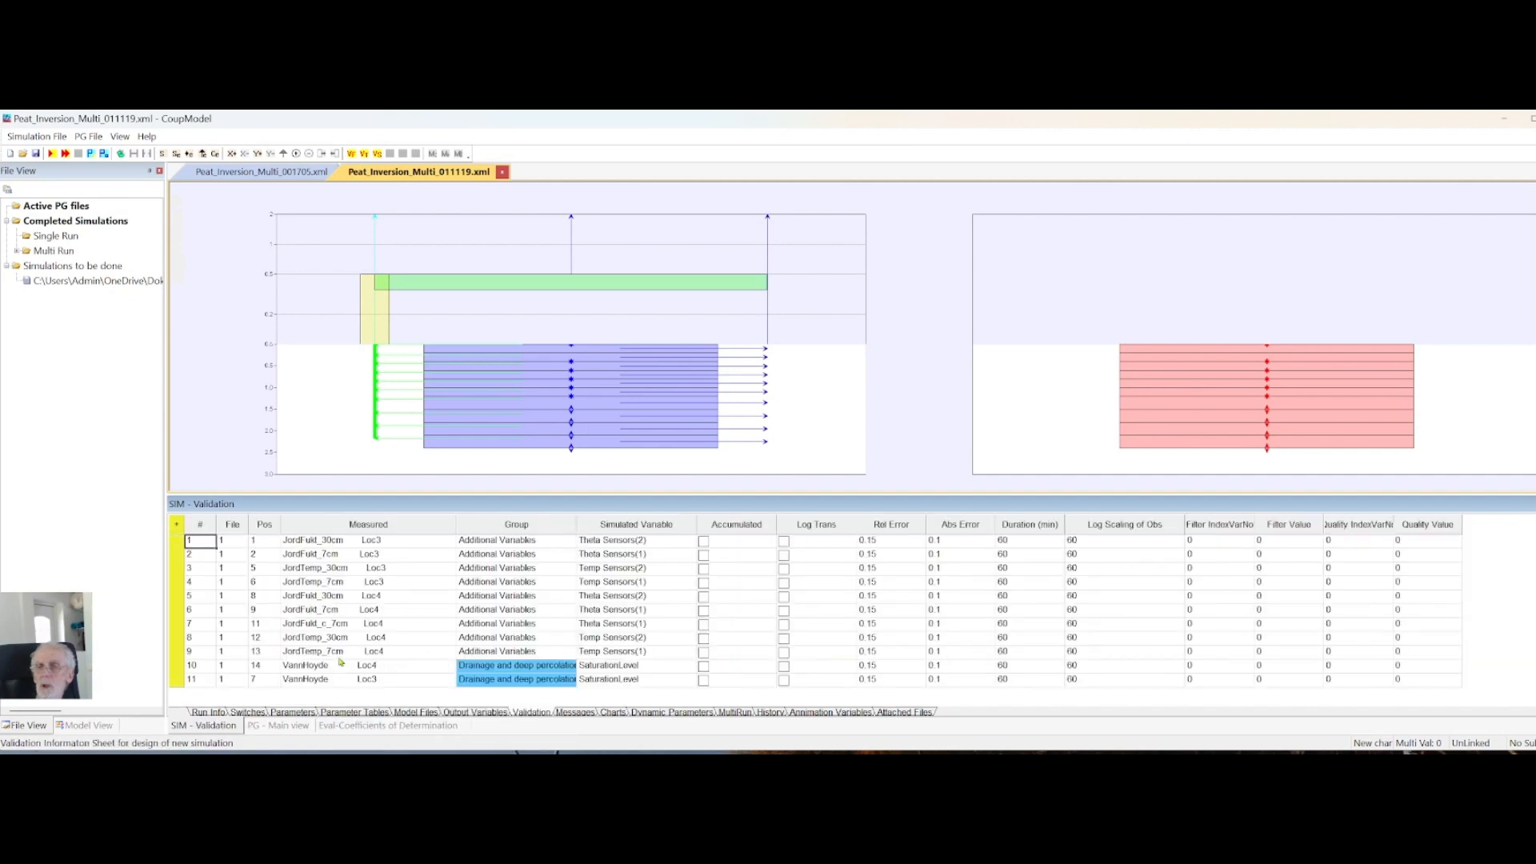
right_click(321, 625)
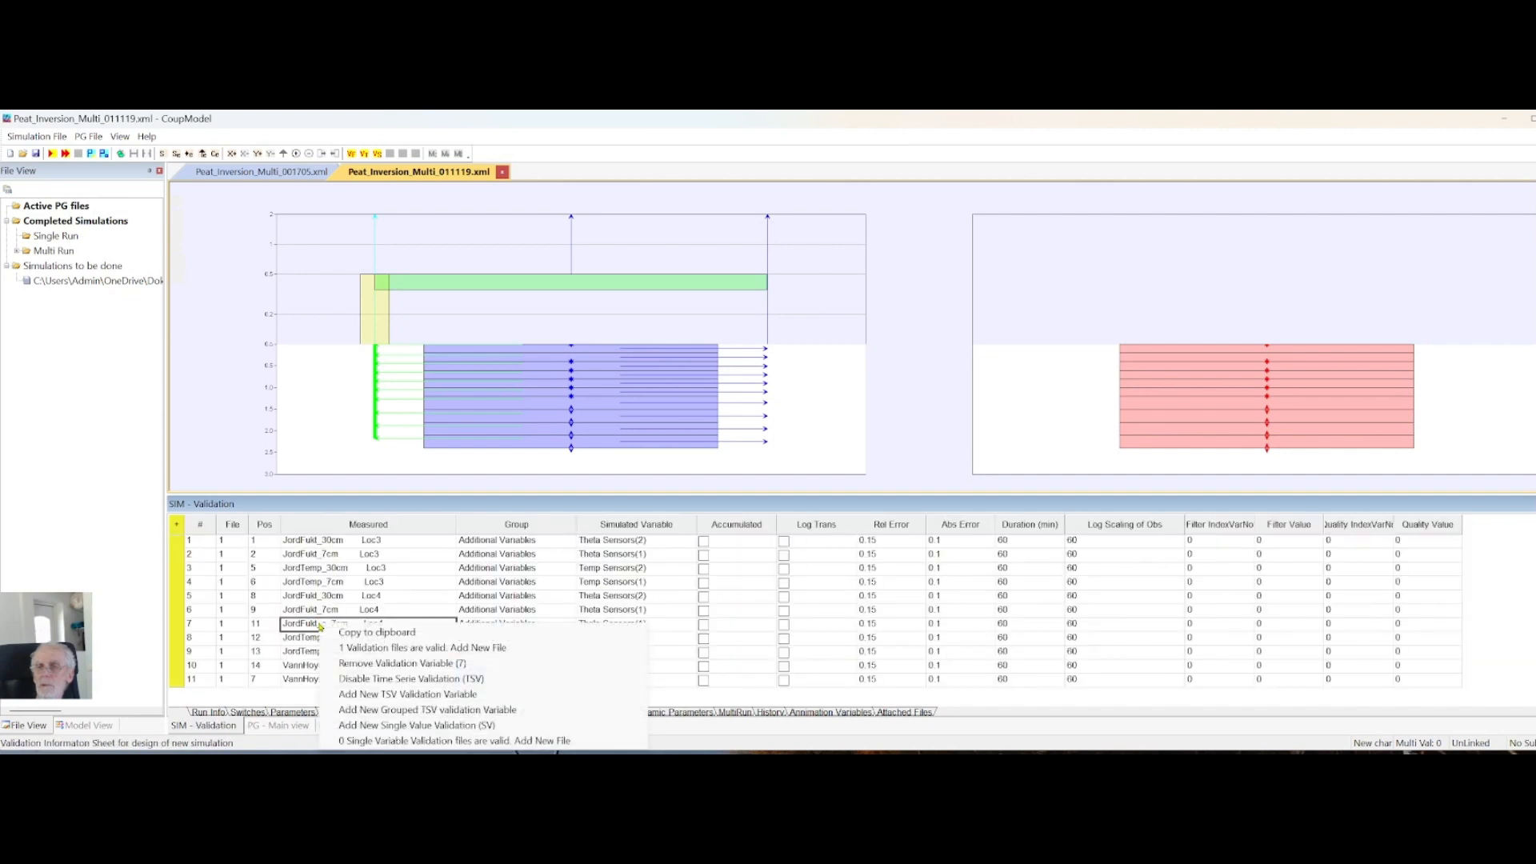
left_click(366, 663)
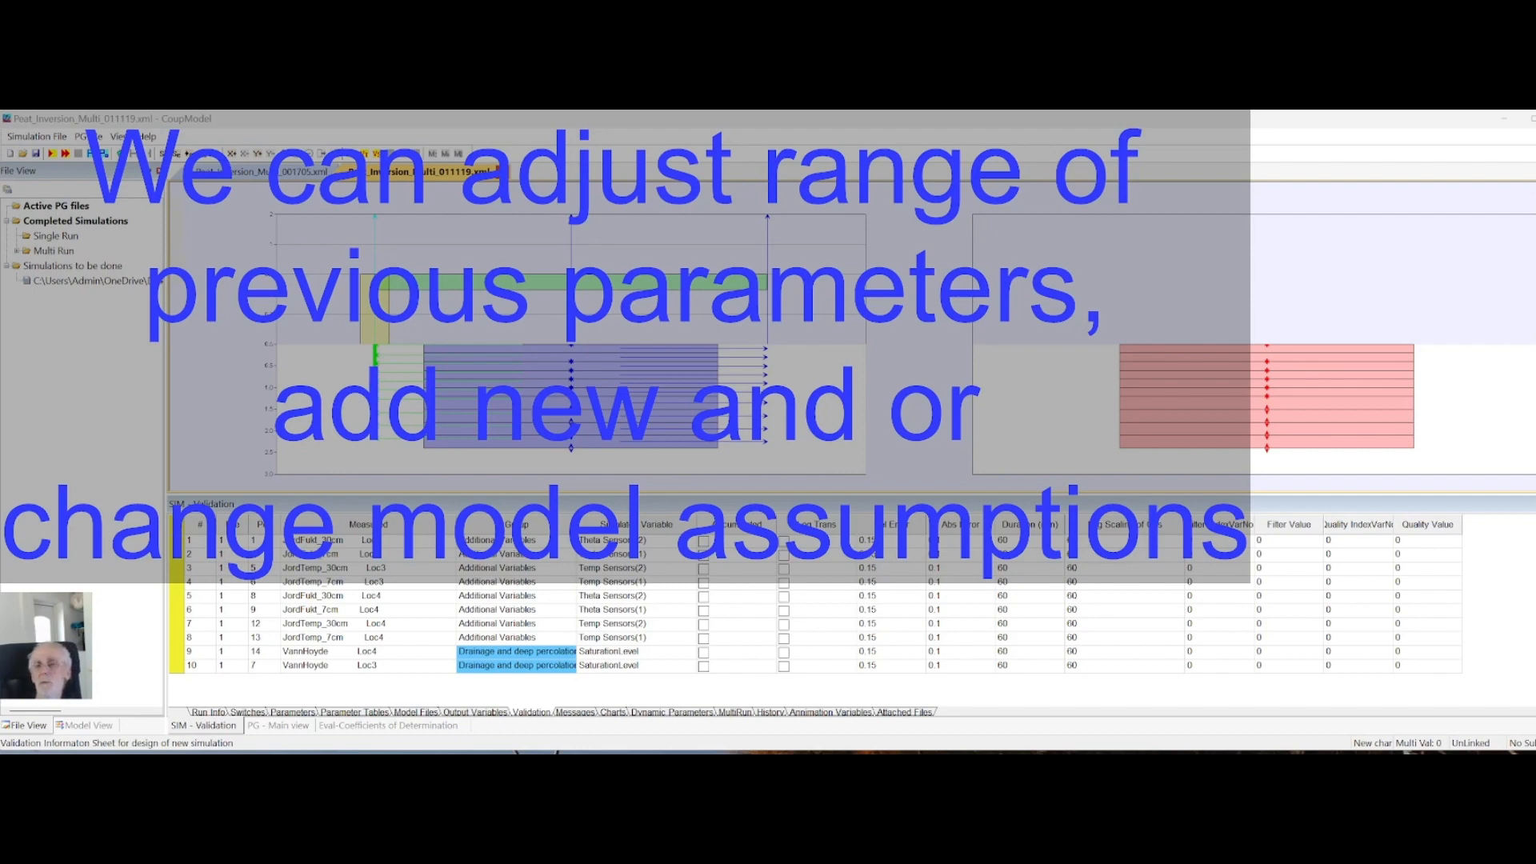
Review the run info and model switches, and examine the full list of parameters from drainage through soil water flows and surface water
left_click(214, 712)
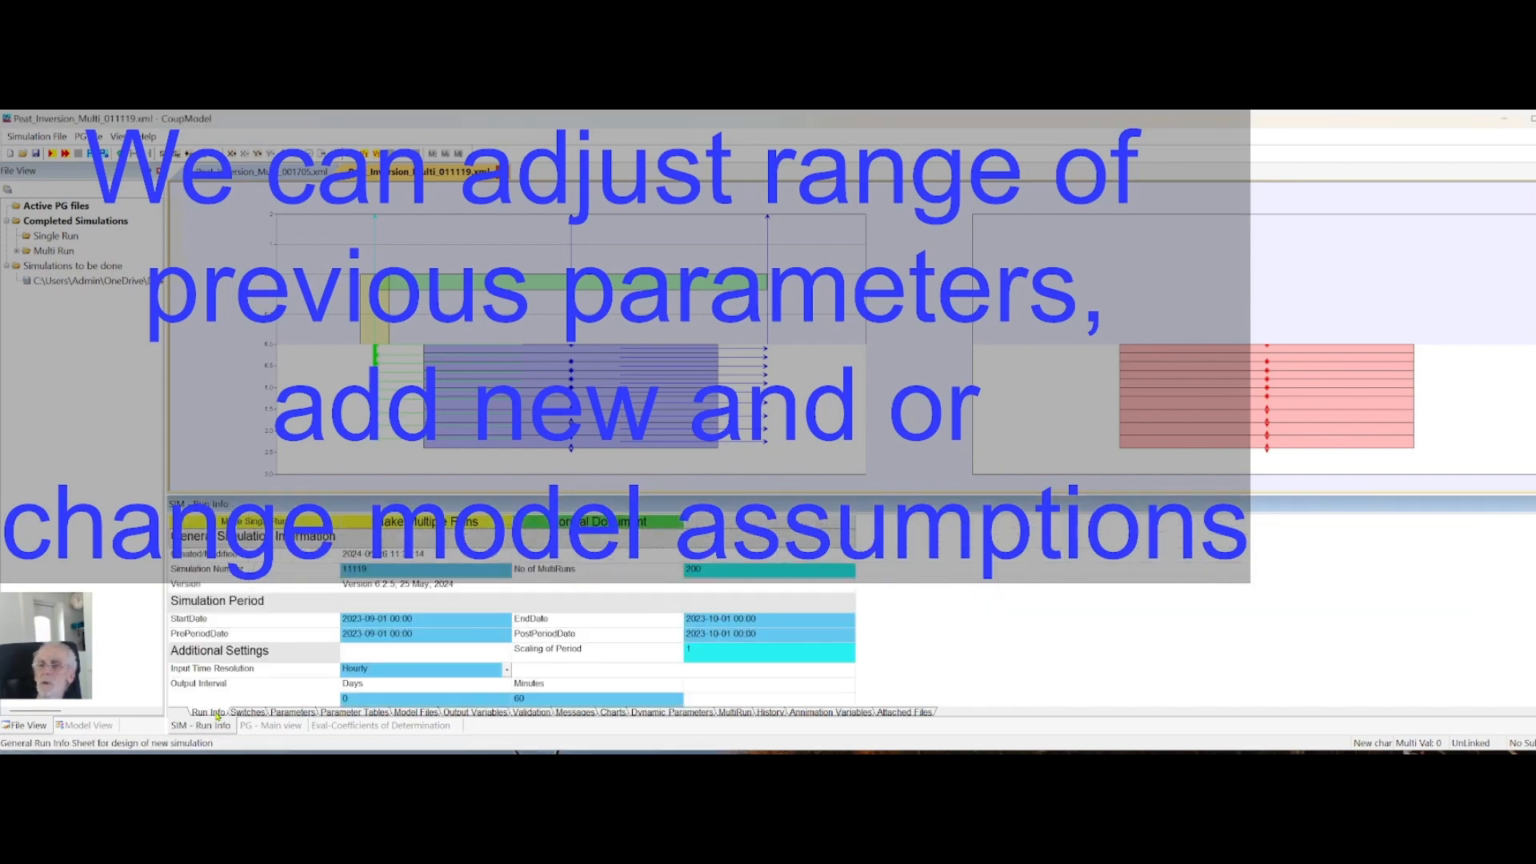
left_click(248, 713)
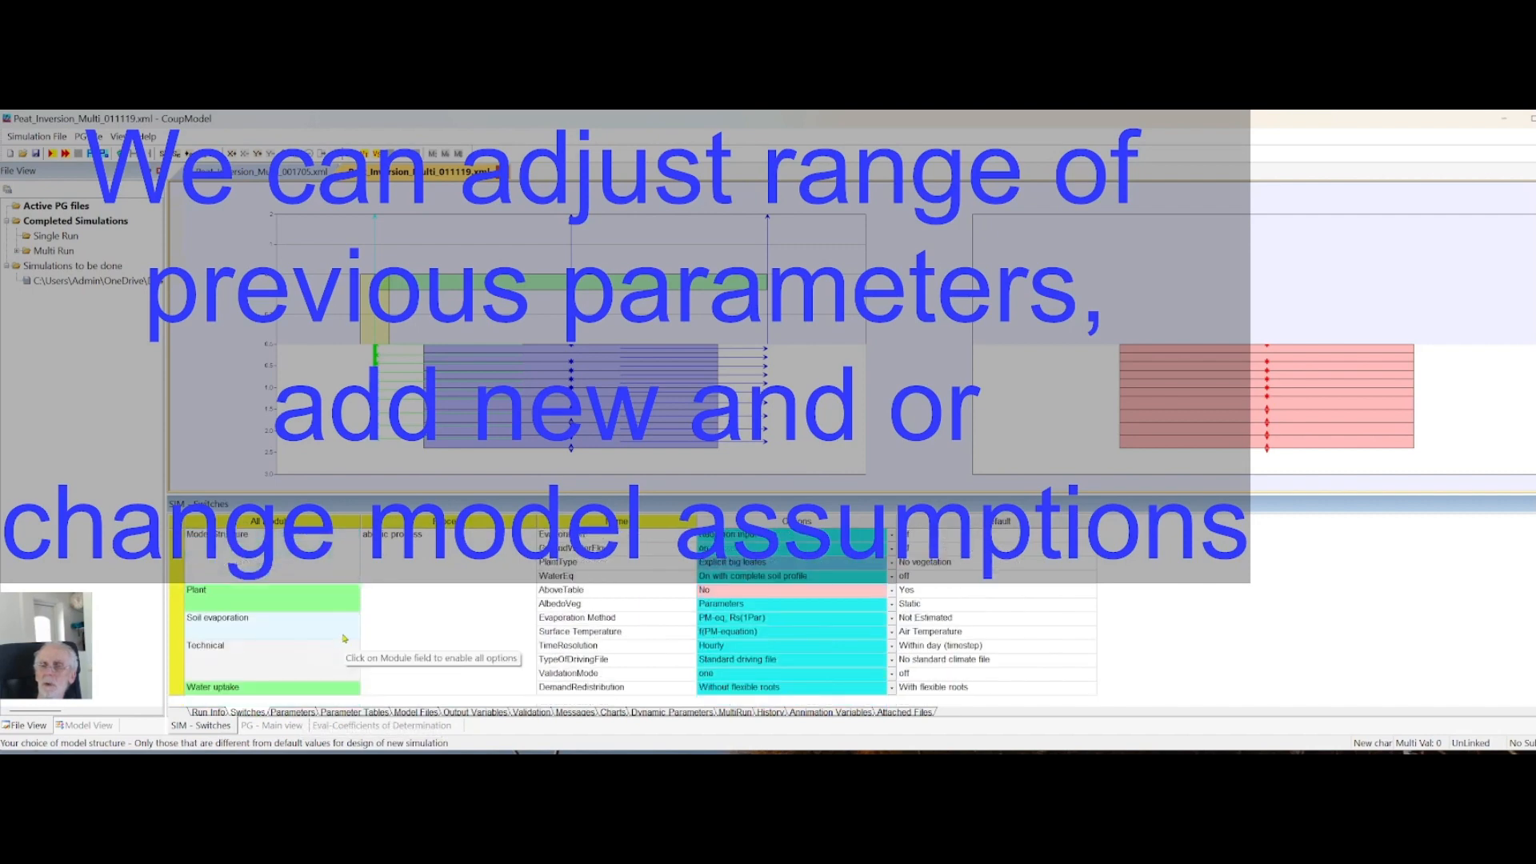
left_click(293, 712)
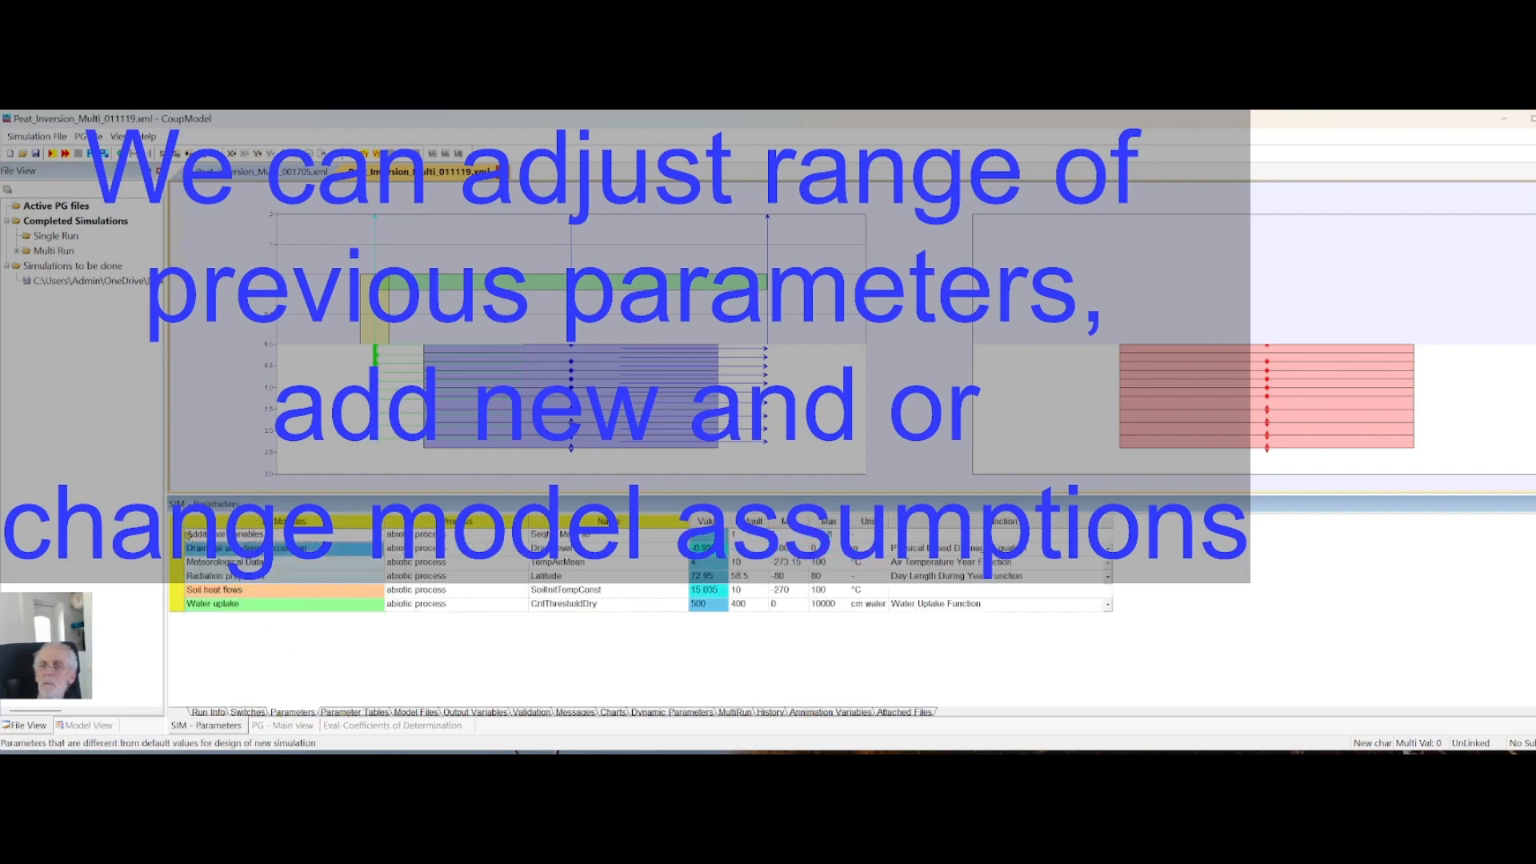
left_click(210, 534)
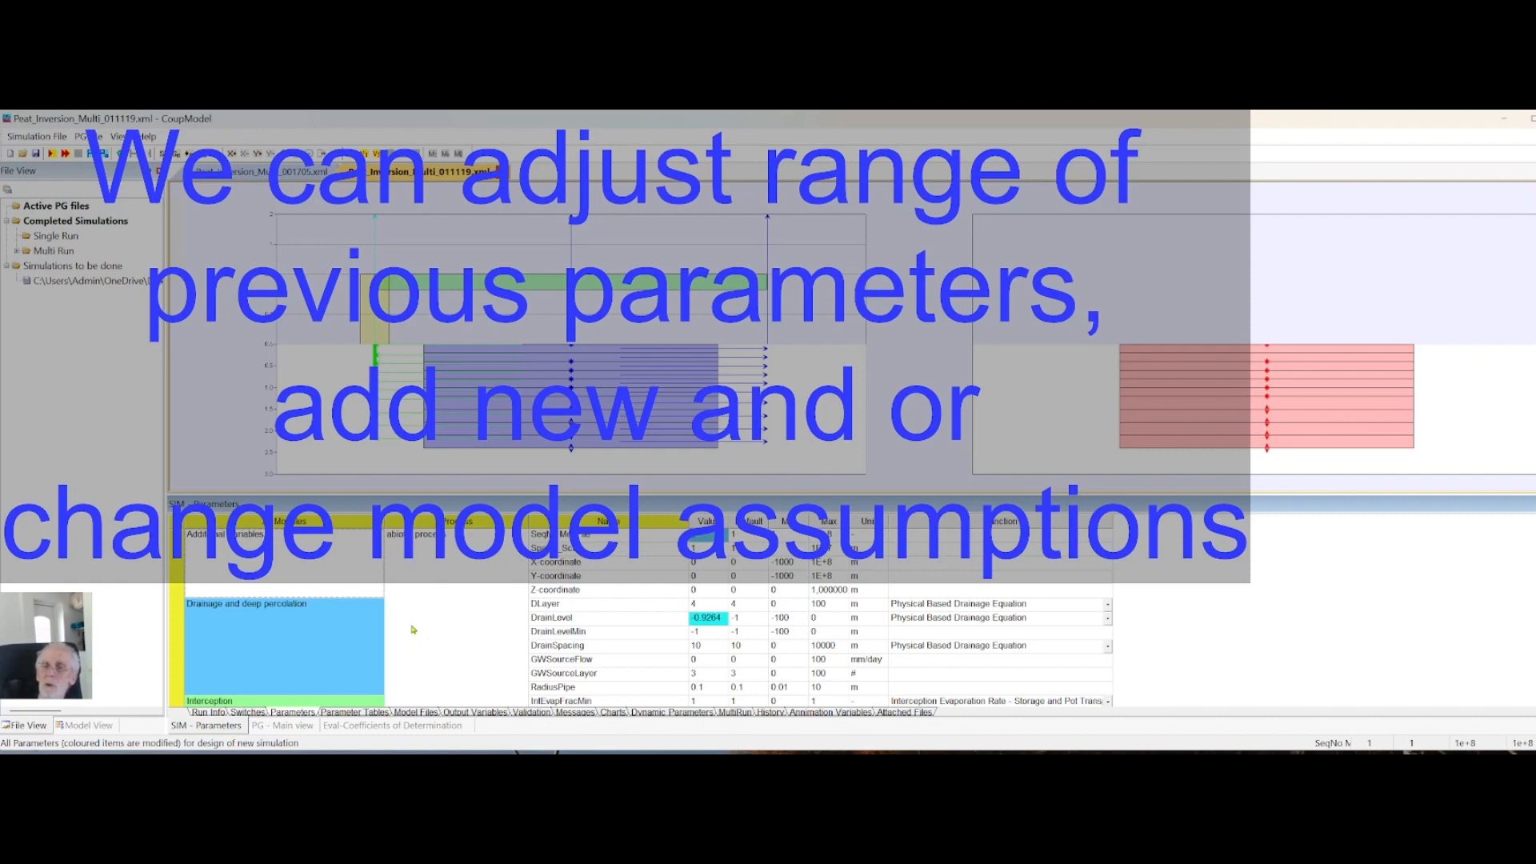
scroll(362, 595, "down", 1)
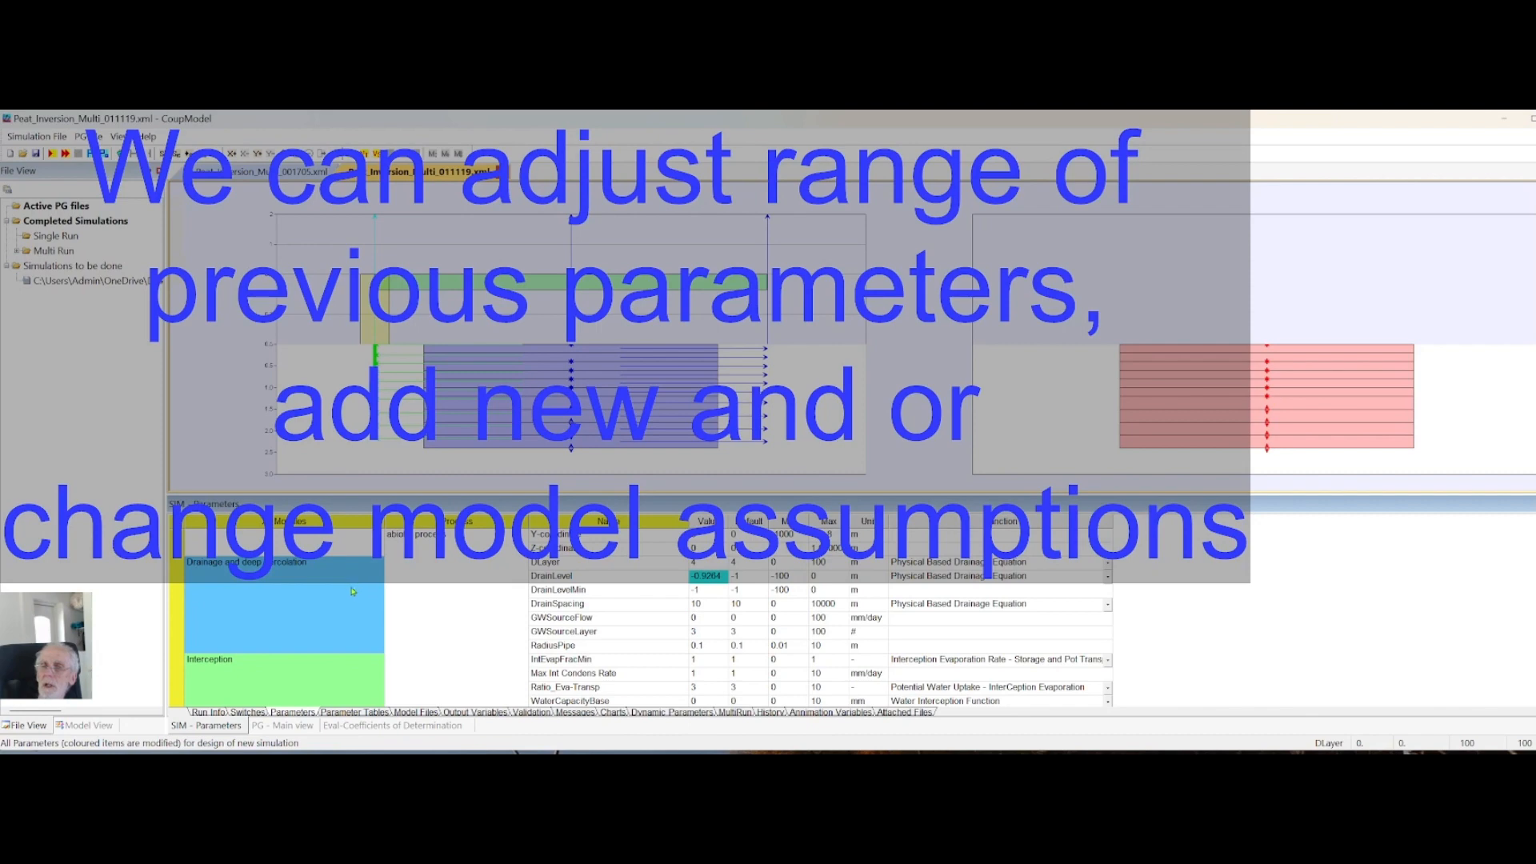
scroll(394, 624, "down", 3)
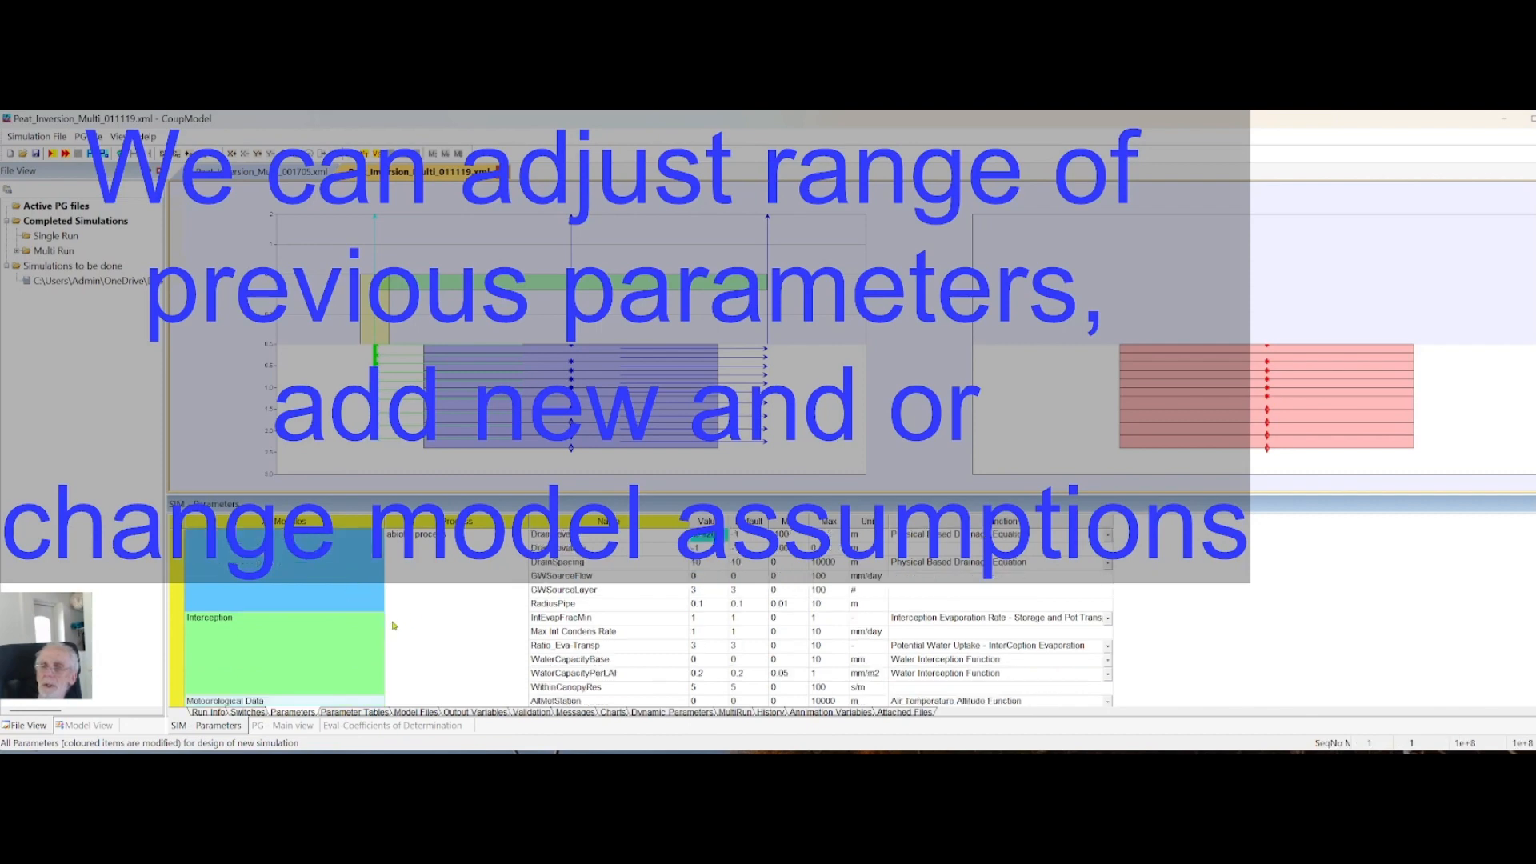
scroll(394, 626, "down", 4)
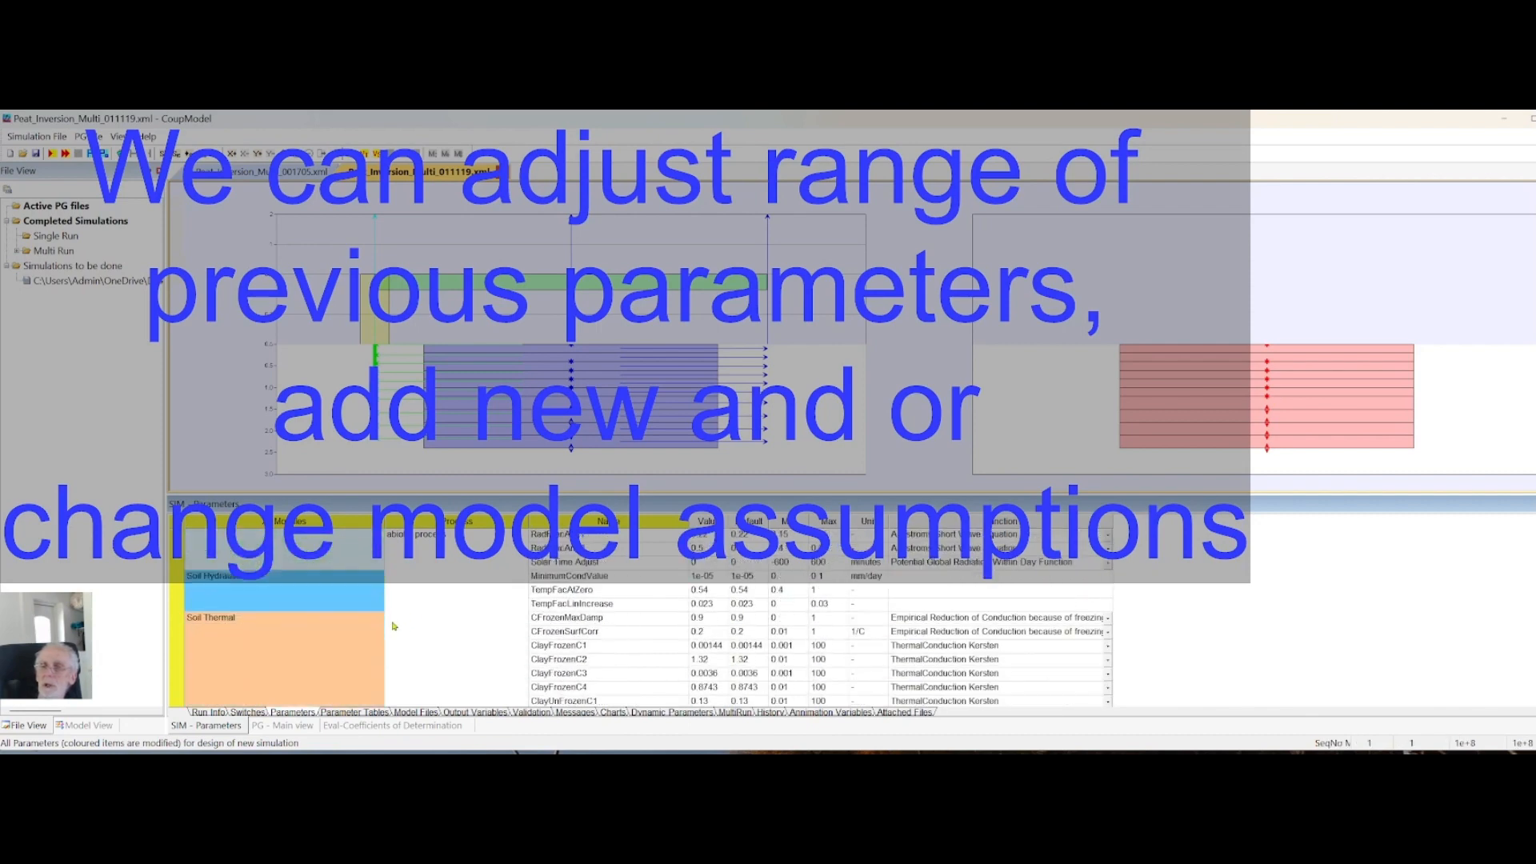
scroll(394, 626, "down", 5)
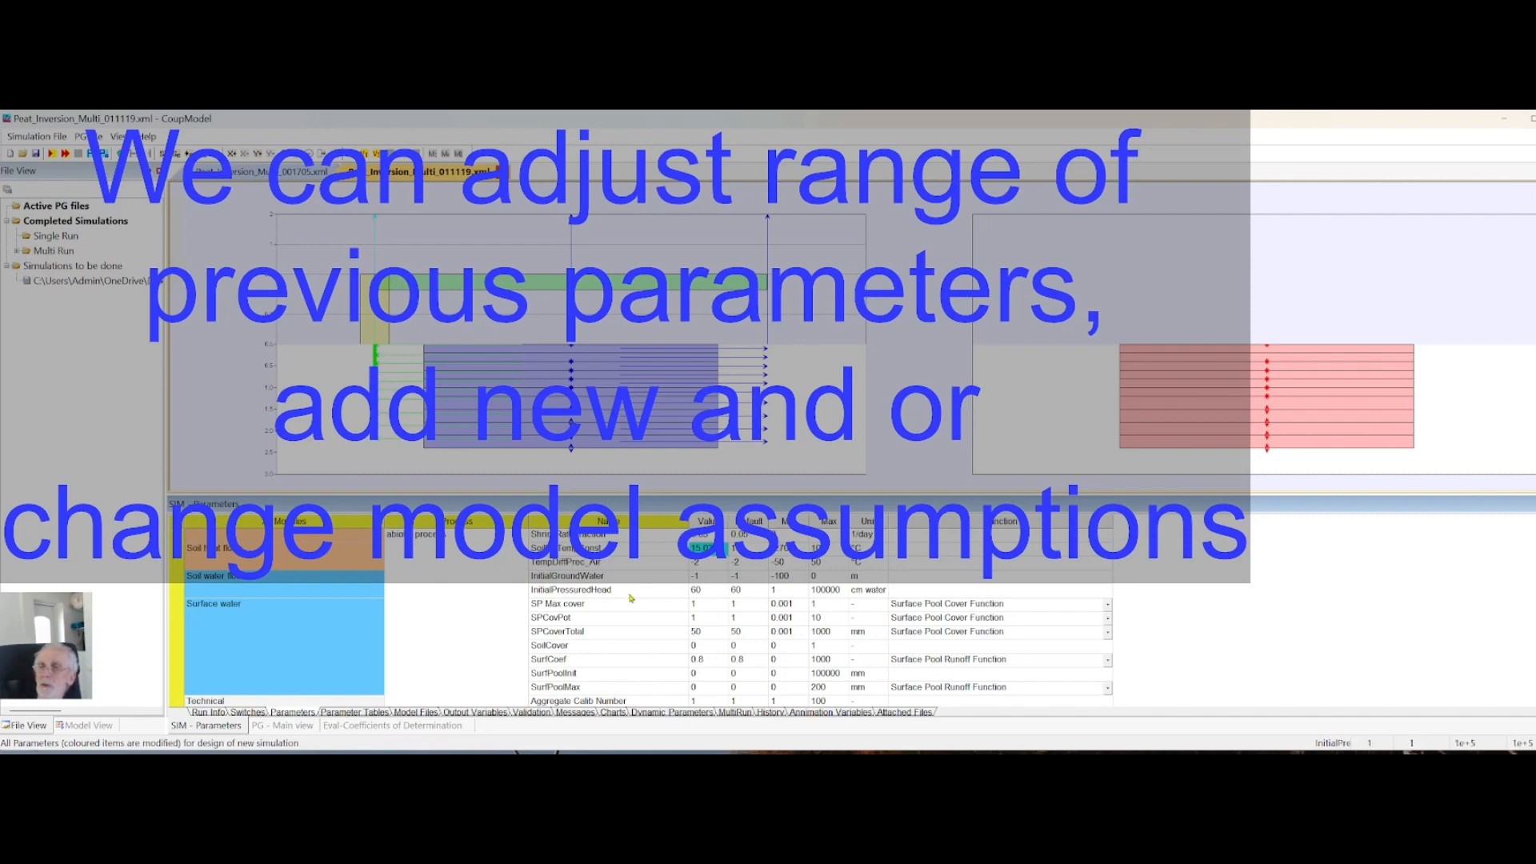
Add InitialGroundWater as a multi-run parameter in Dimension 2 using the Same As method
right_click(698, 582)
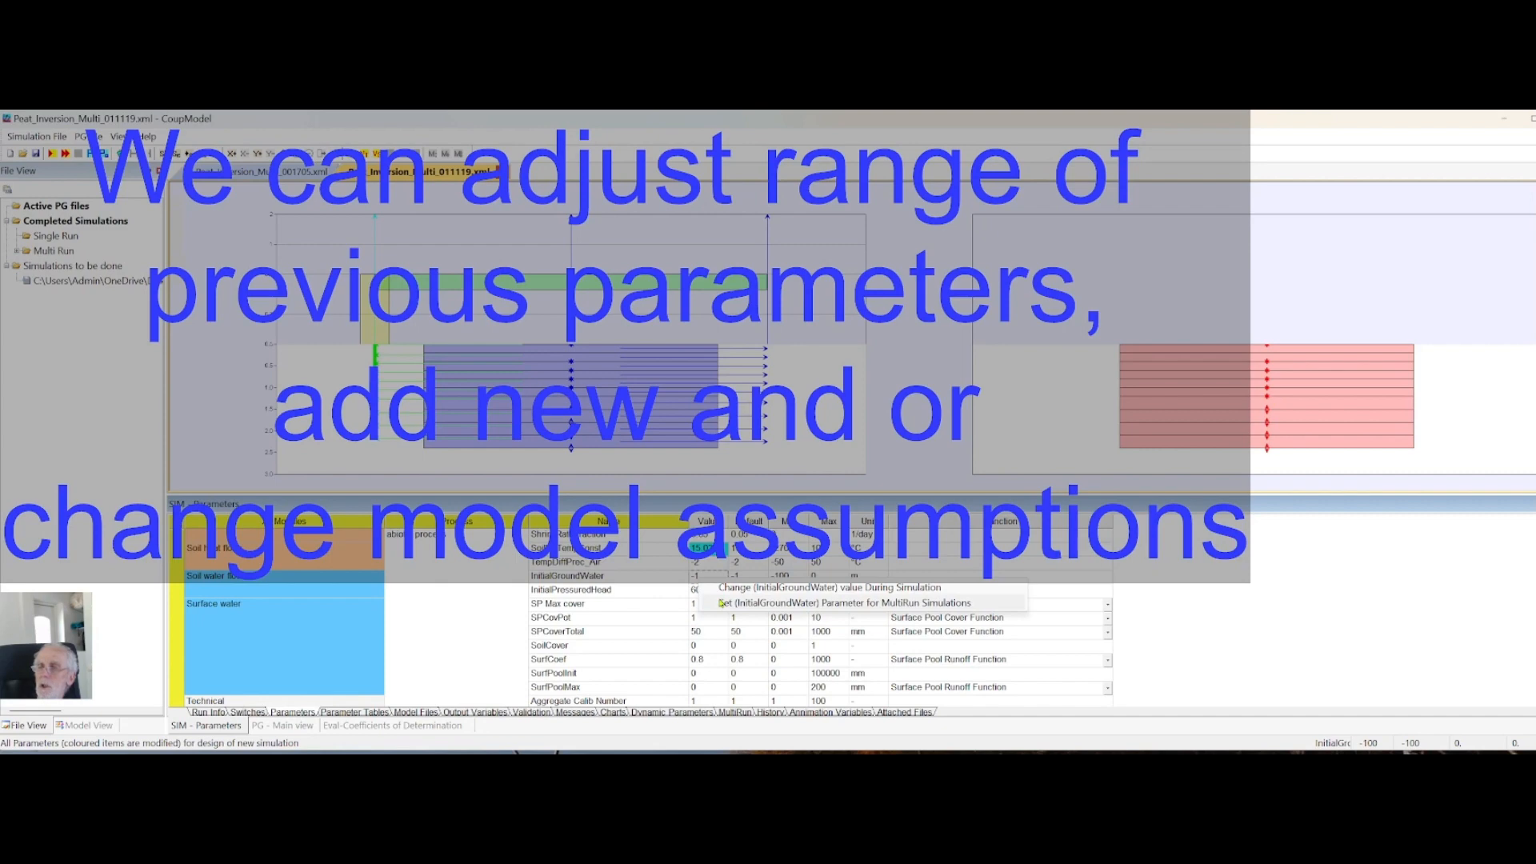
left_click(722, 603)
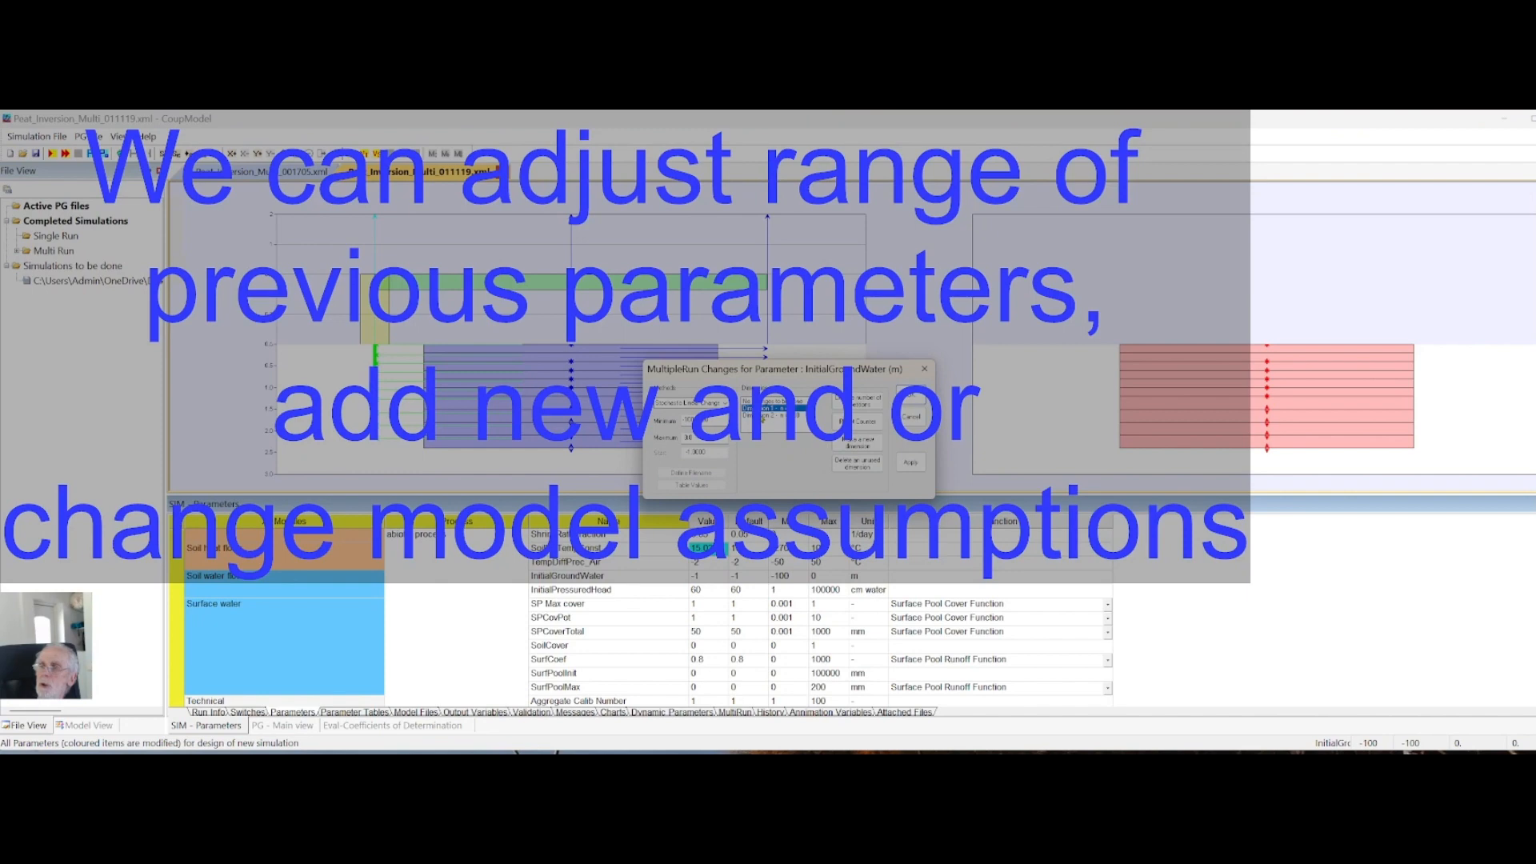
left_click(762, 416)
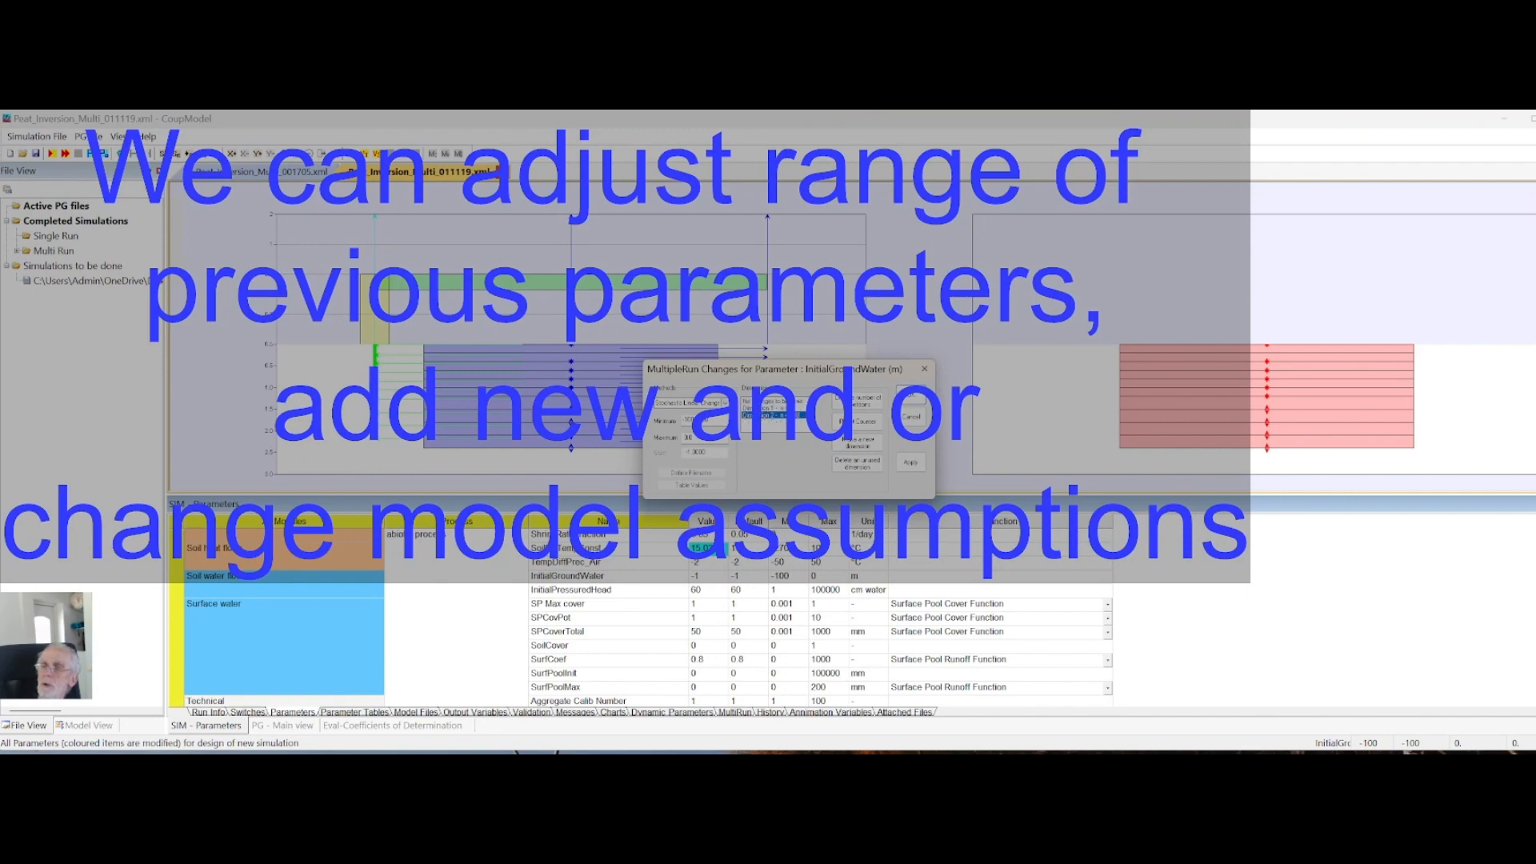
left_click(724, 402)
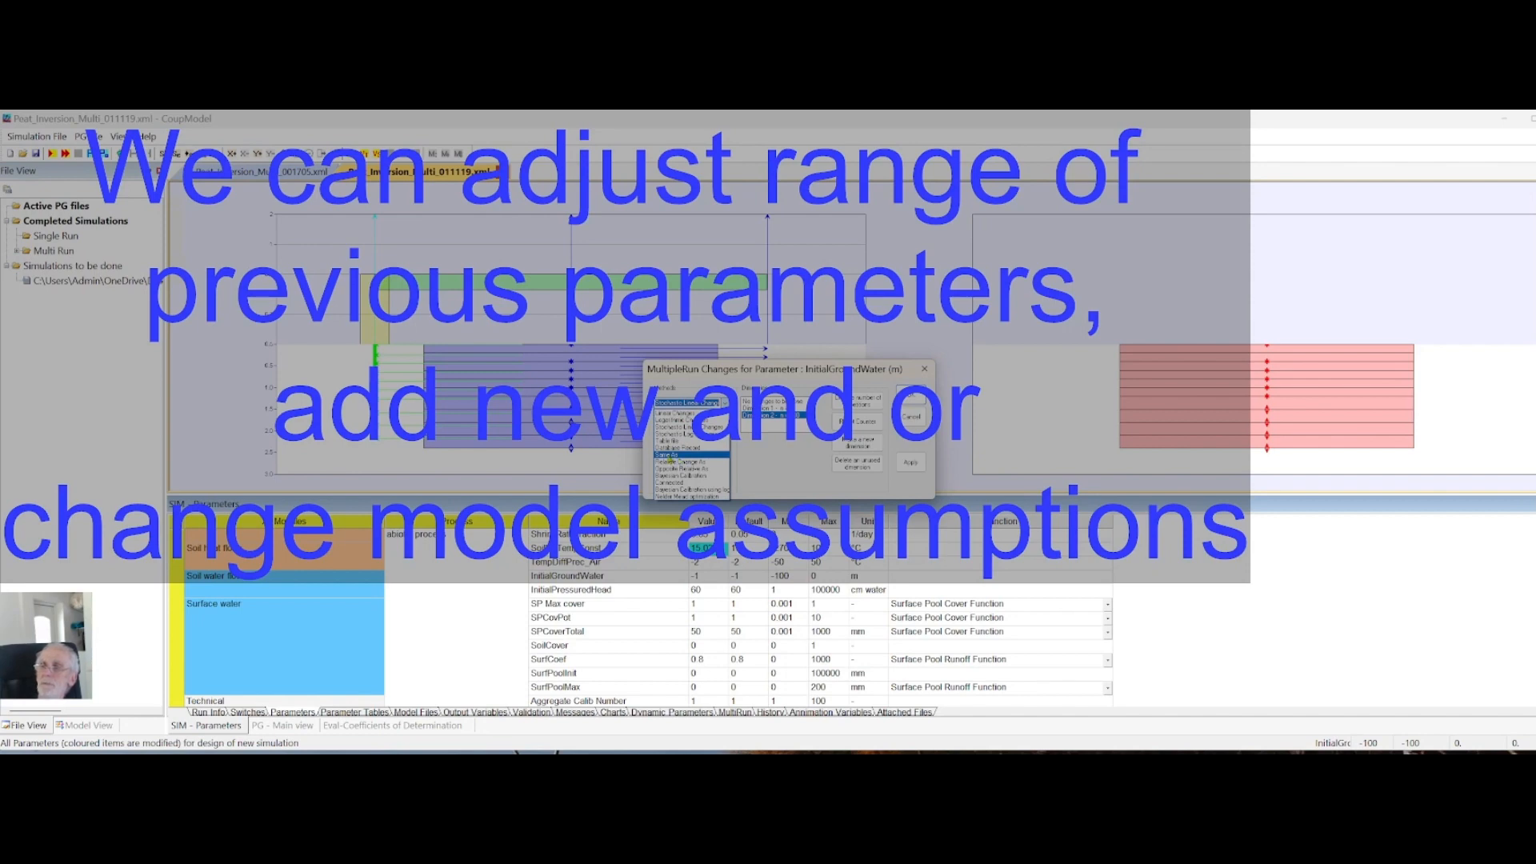
left_click(669, 456)
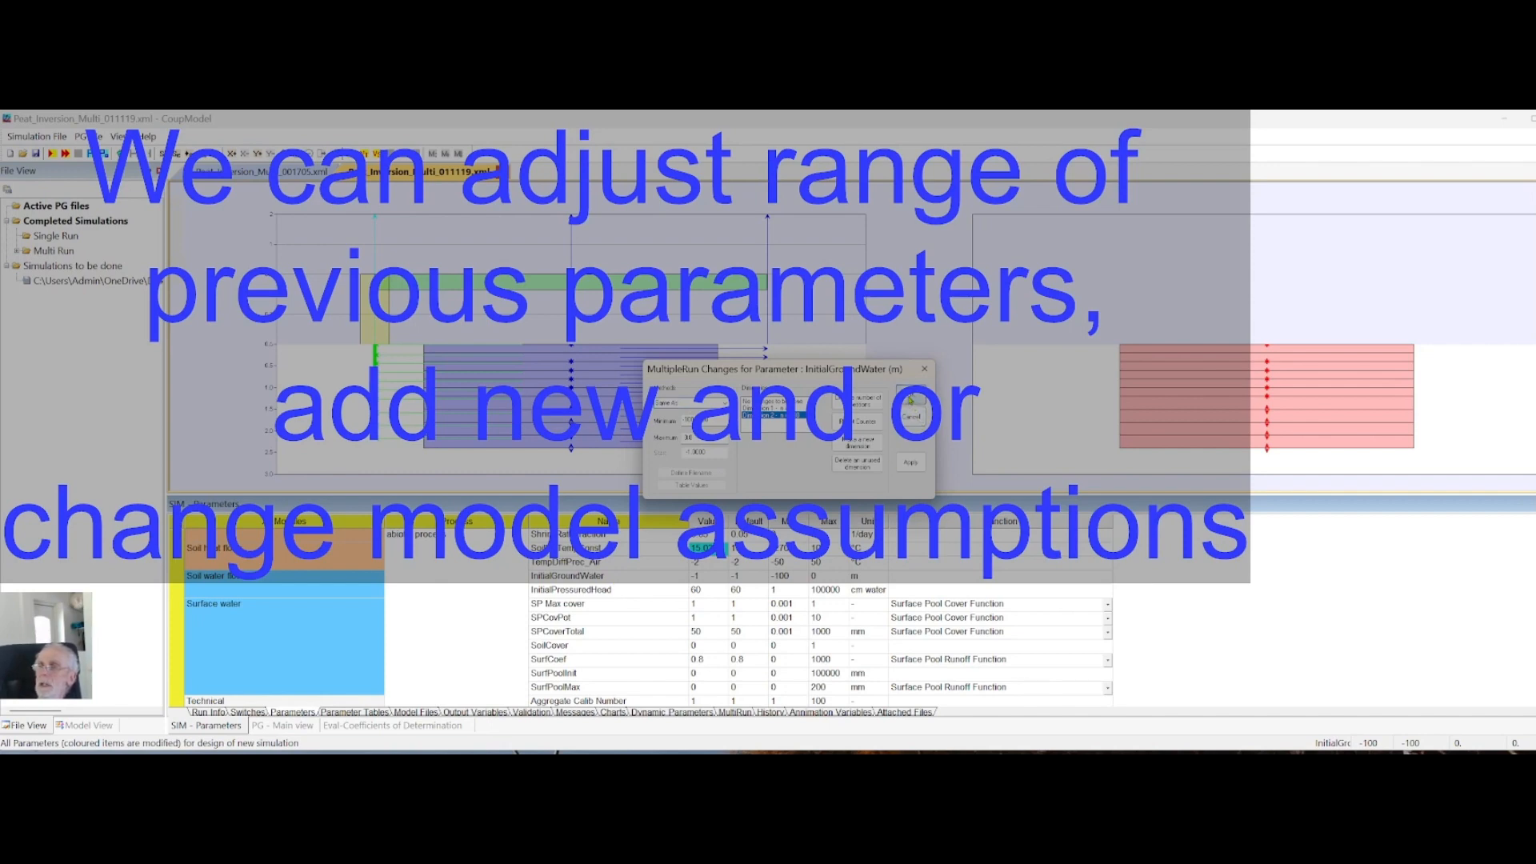
left_click(909, 400)
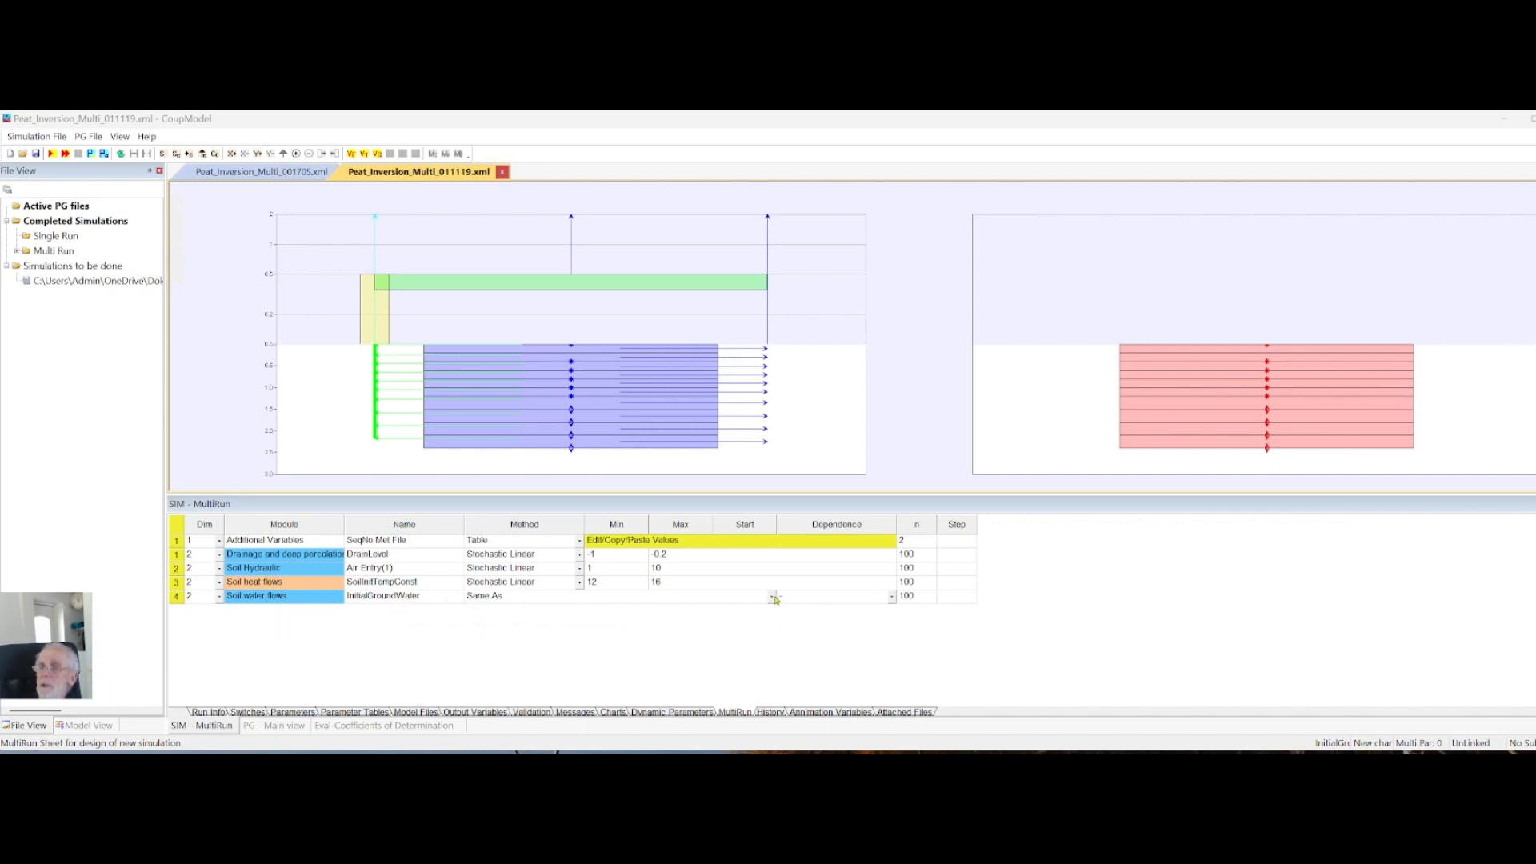
Make the InitialGroundWater multi-run parameter dependent on DrainLevel
left_click(892, 600)
left_click(892, 600)
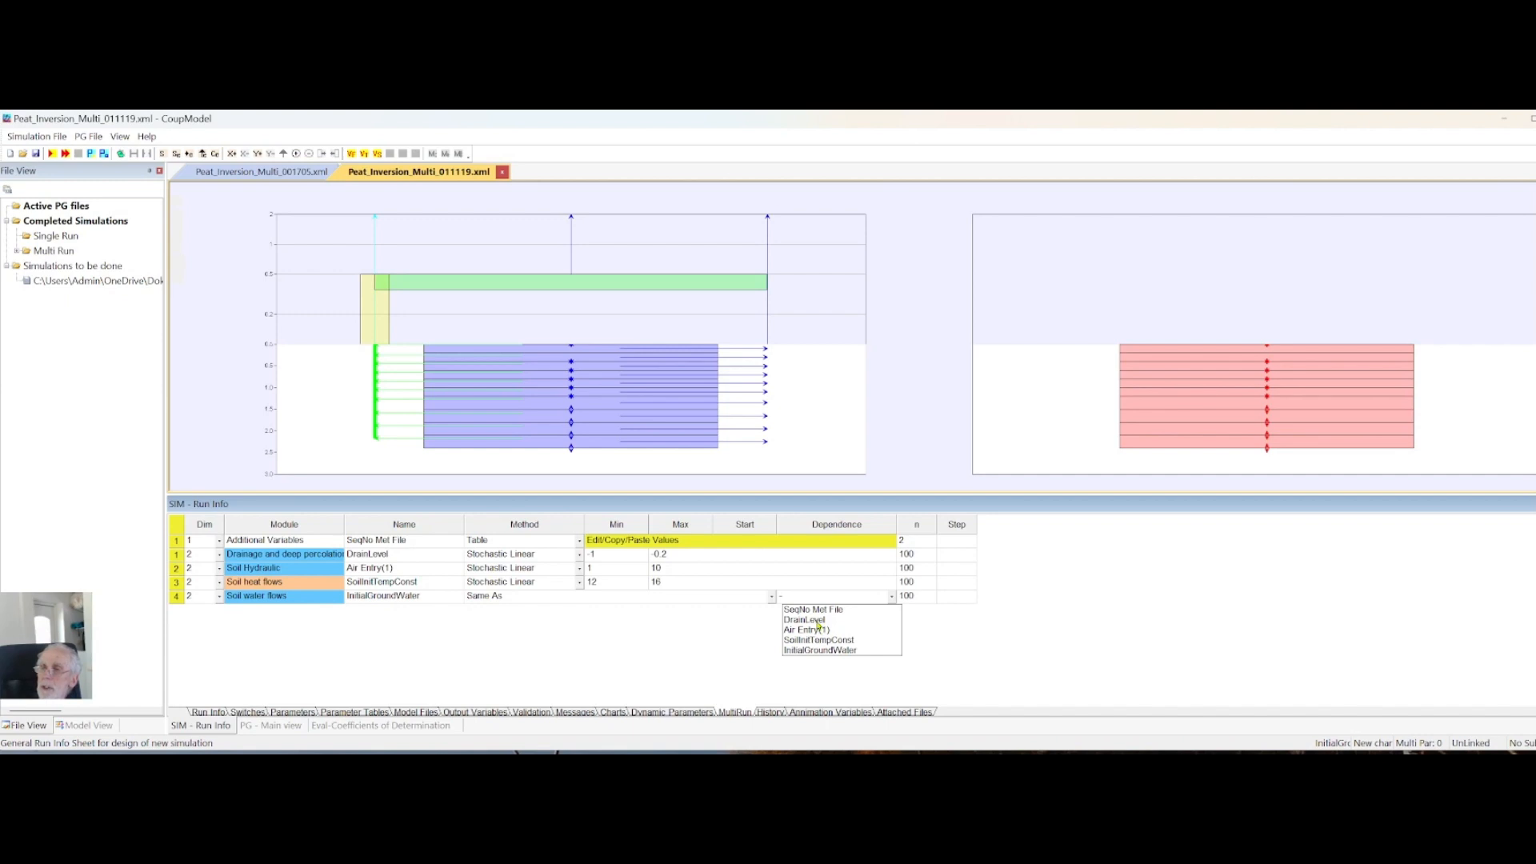
left_click(808, 620)
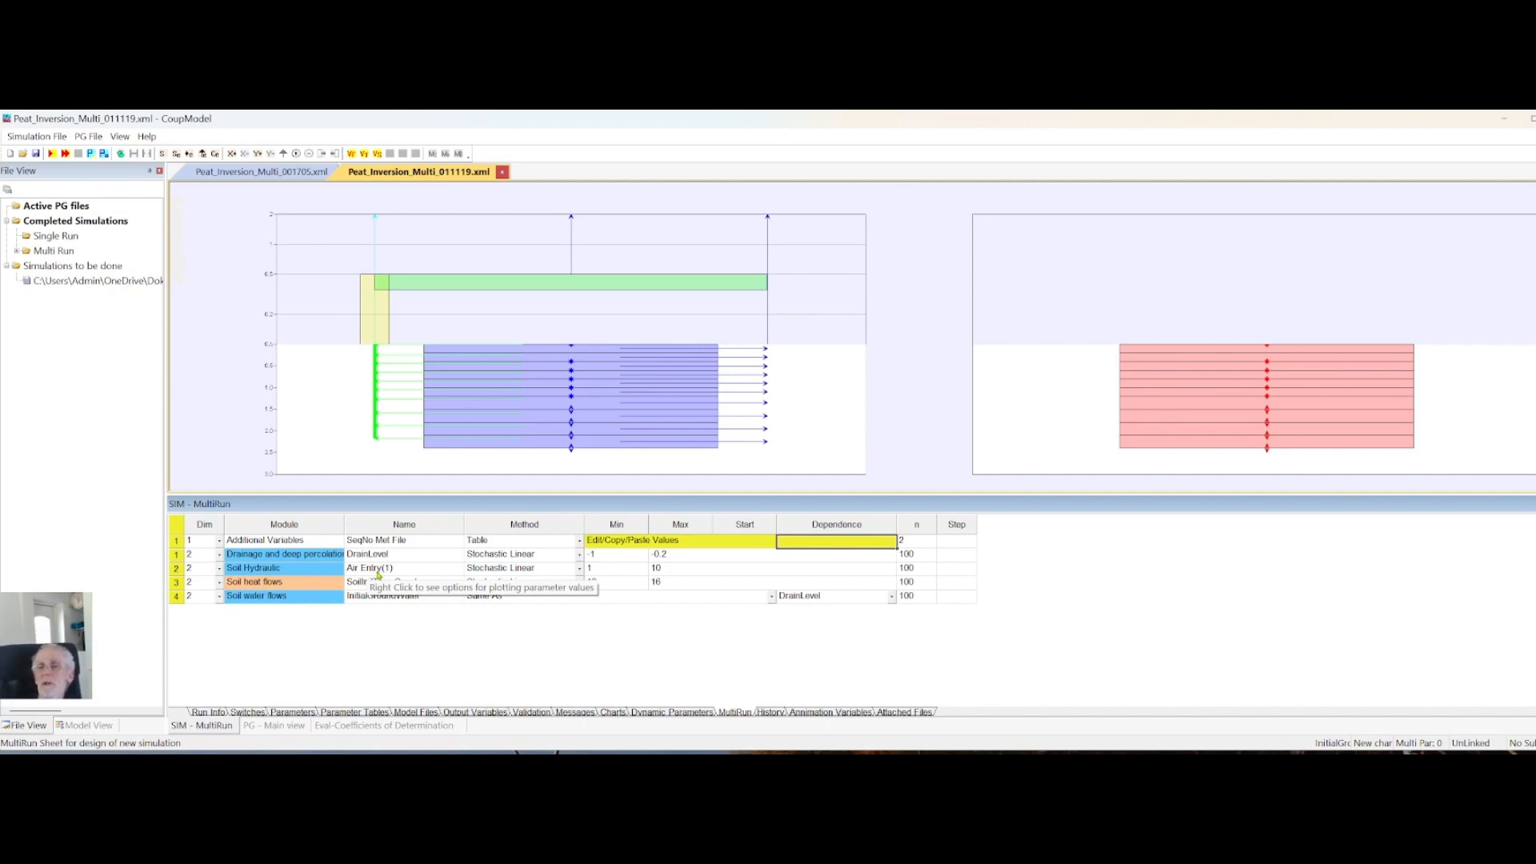
Expand the measured-horizons hydraulic conductivity table and plot the Measured Unsaturated Conductivity Psi Function
left_click(346, 712)
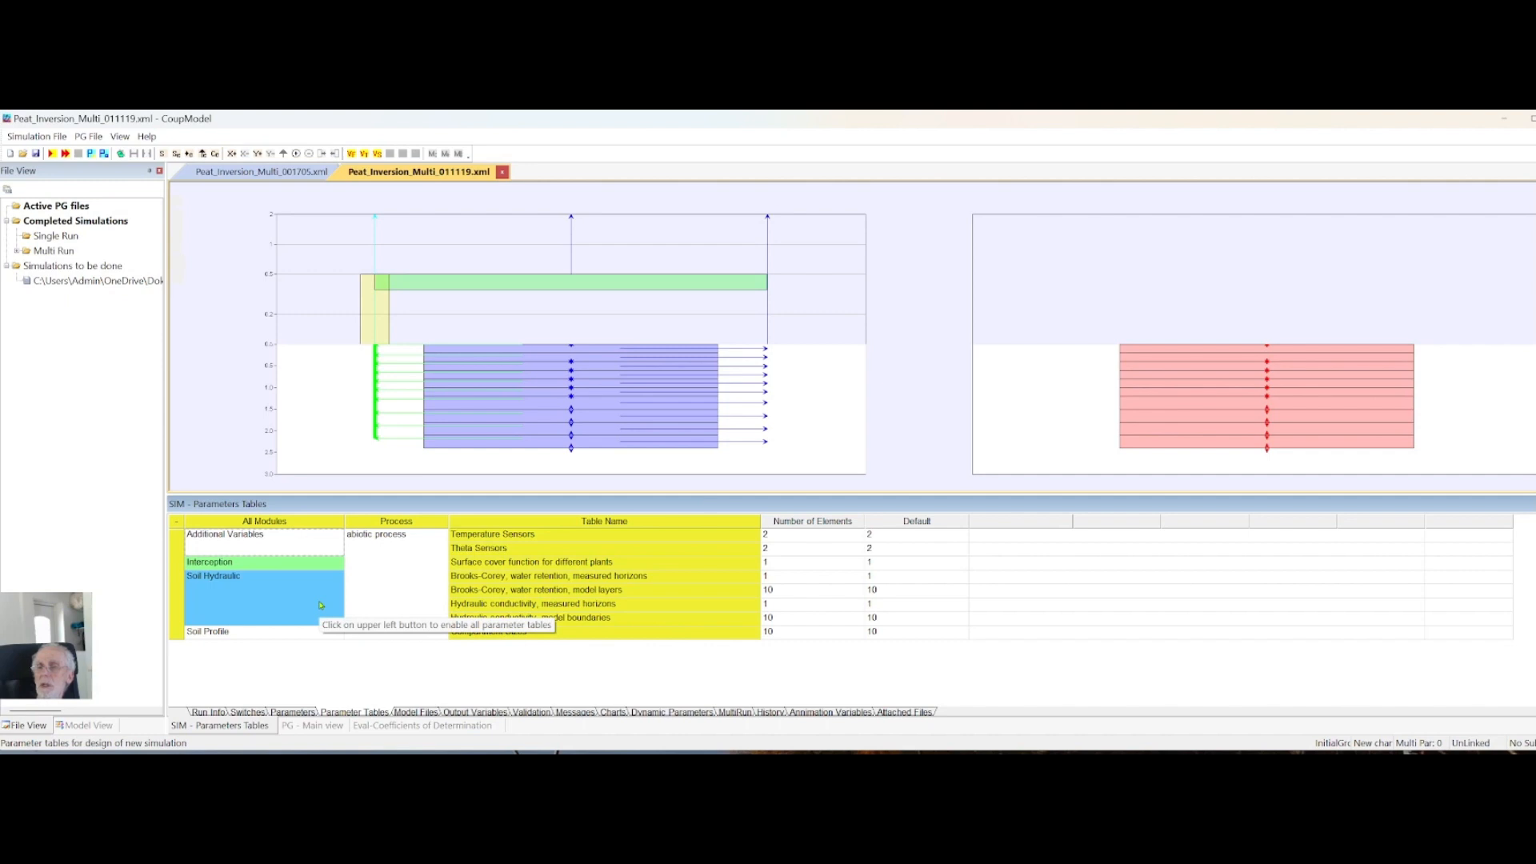
left_click(530, 606)
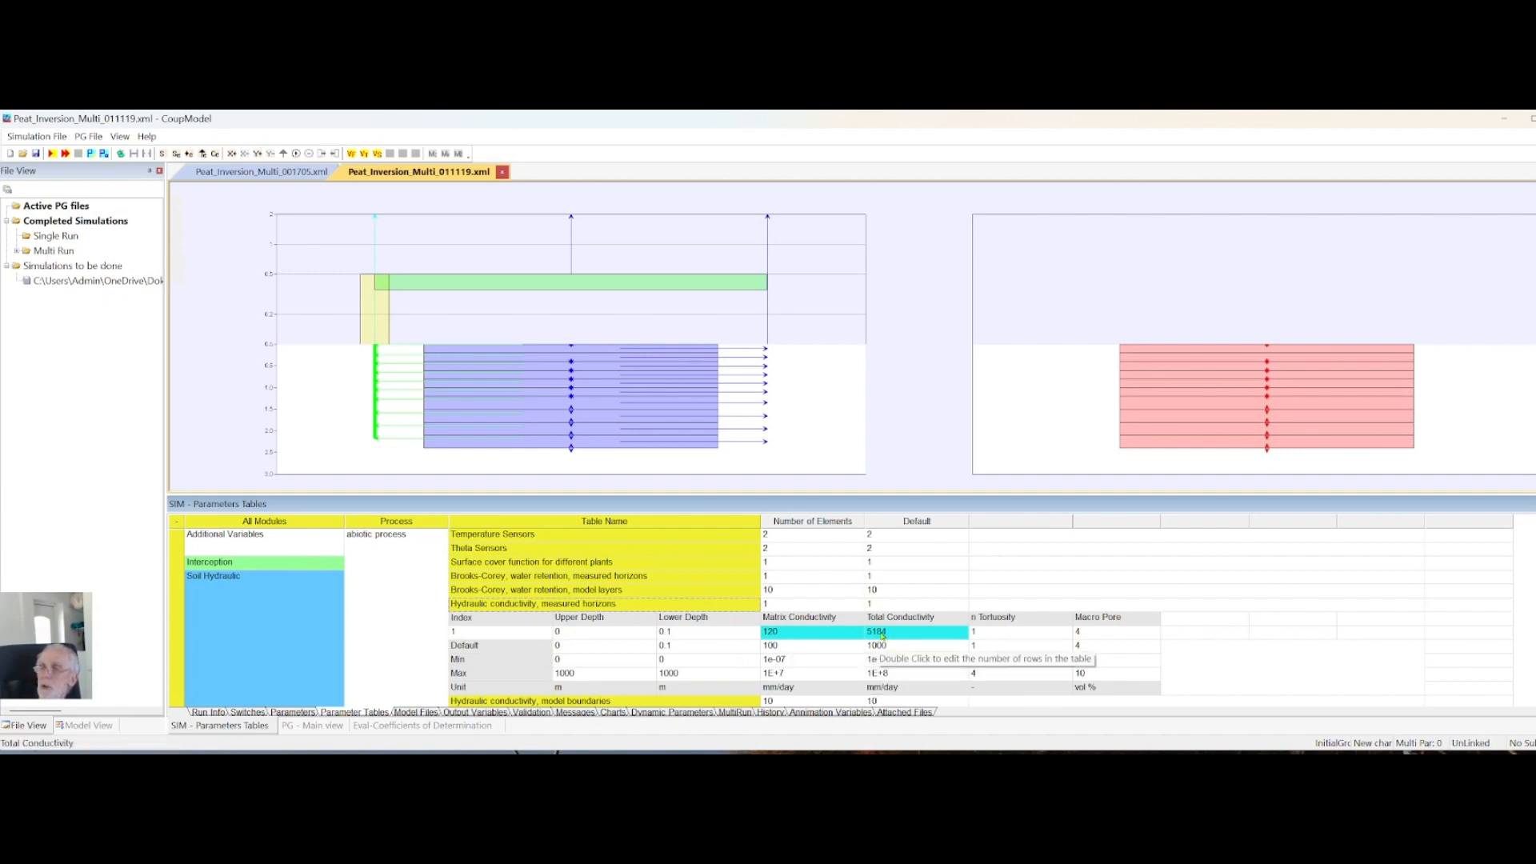
right_click(807, 636)
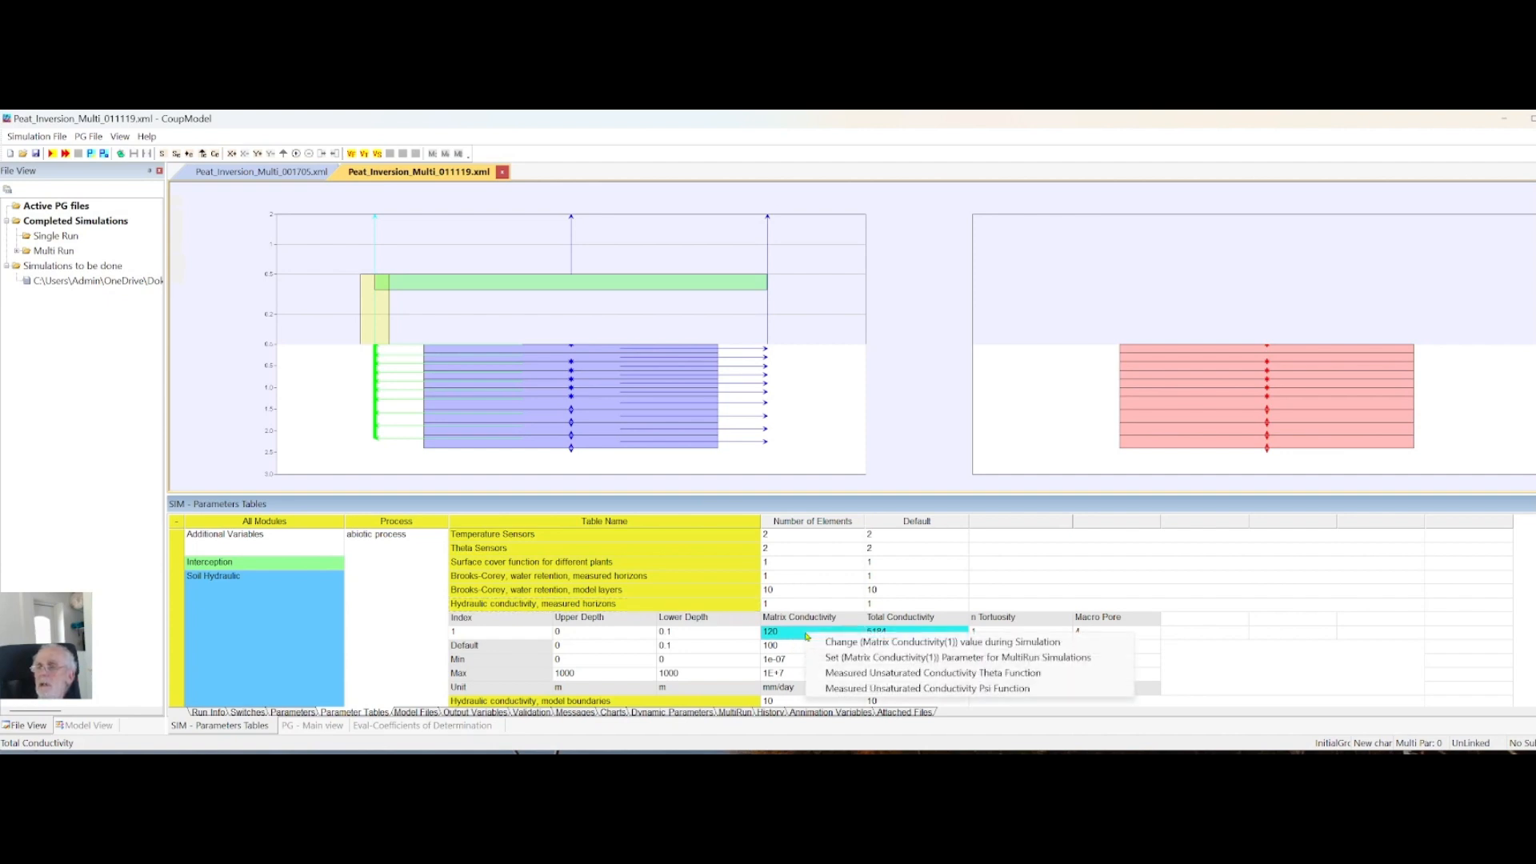
left_click(871, 688)
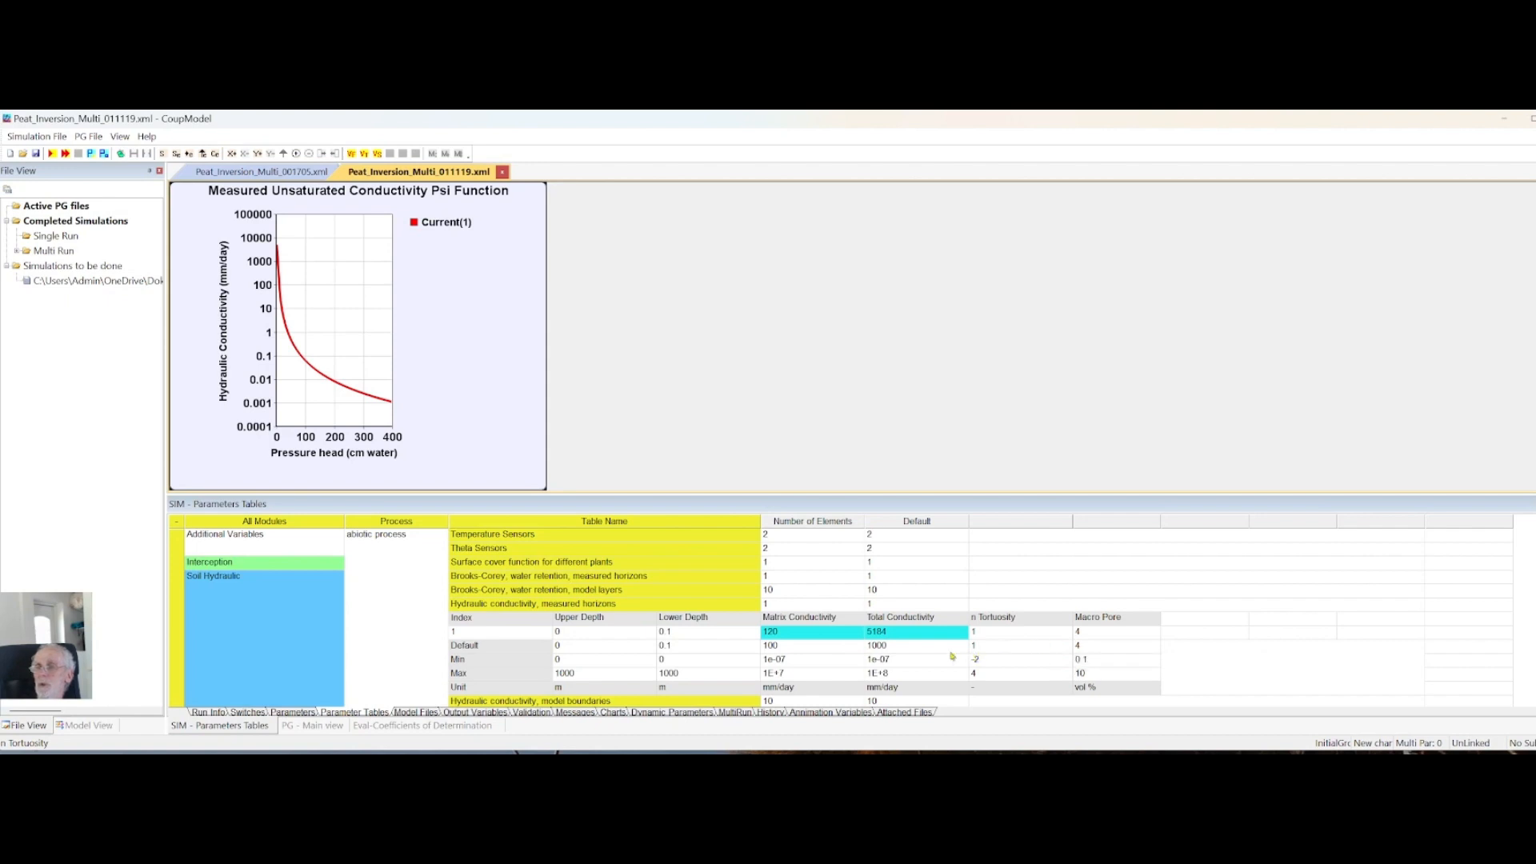
Add the measured-horizon Total Conductivity as a Stochastic Linear multi-run parameter in Dimension 2, from 150 to 5000, and check it in the multi-run list
right_click(883, 636)
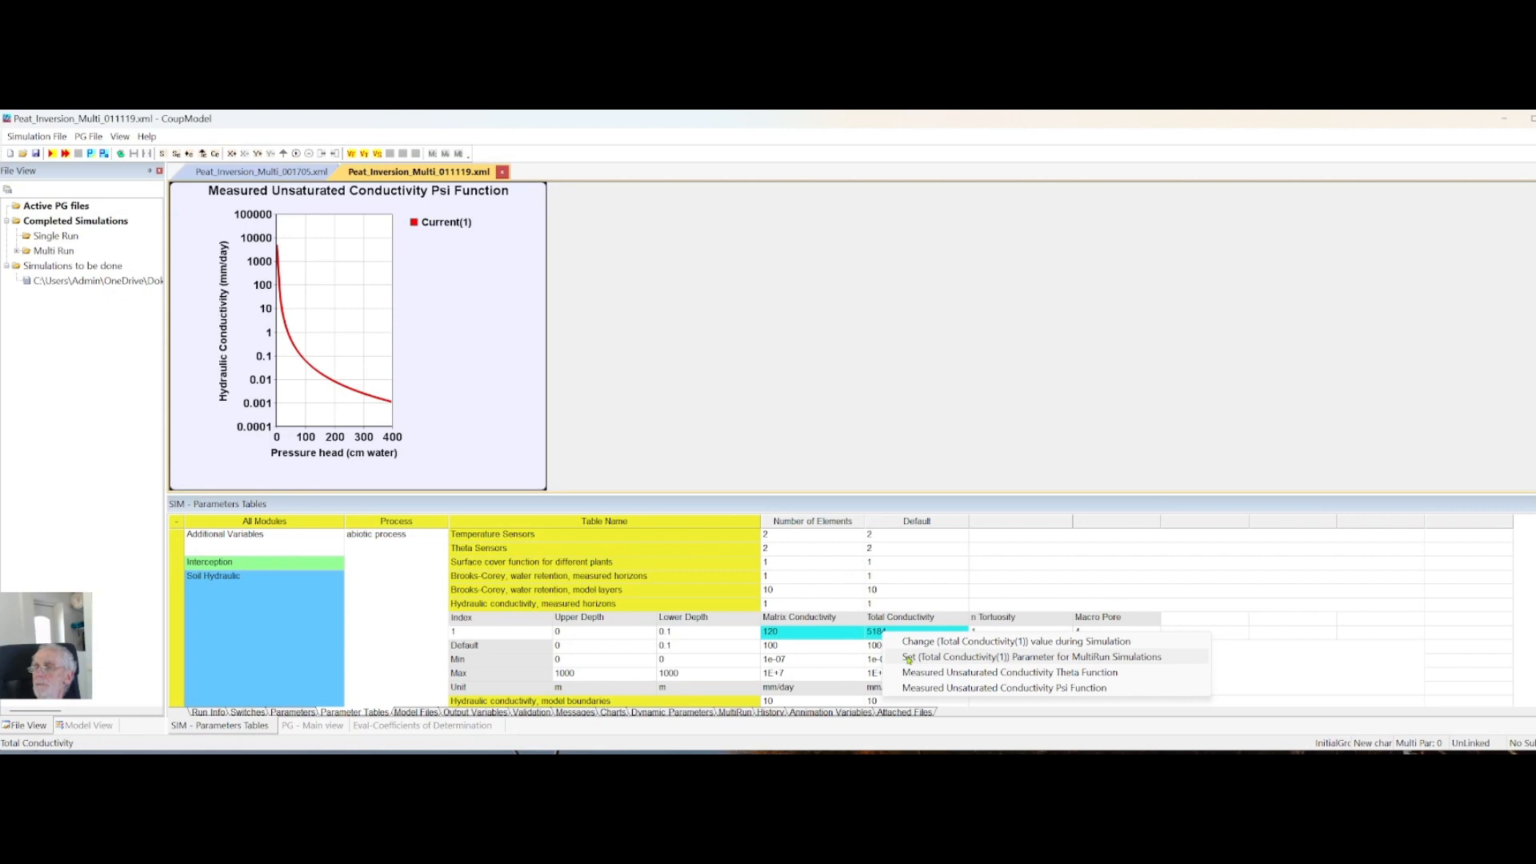
left_click(908, 657)
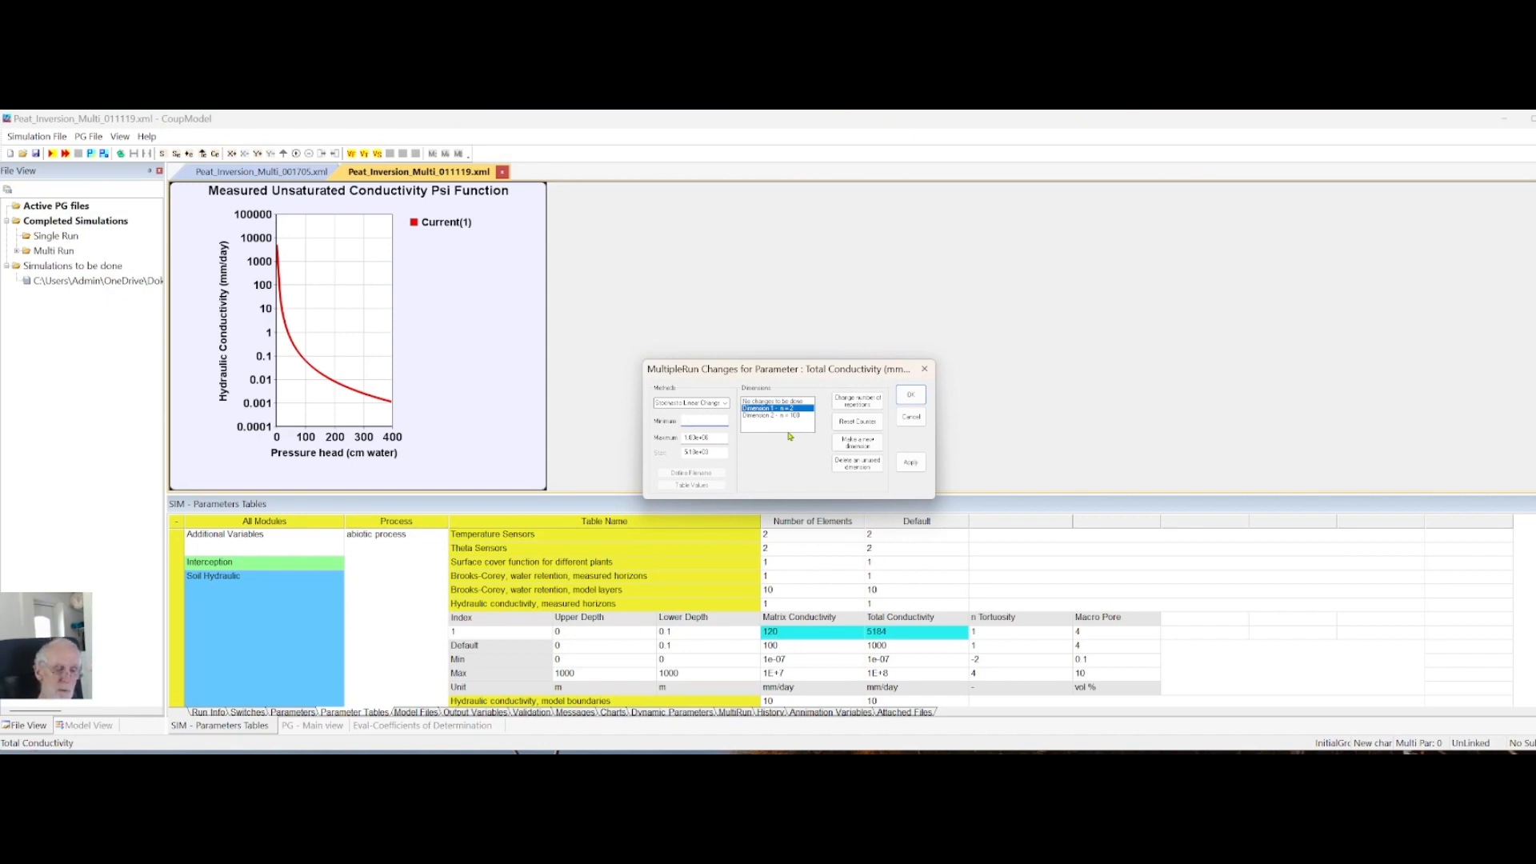
type("50")
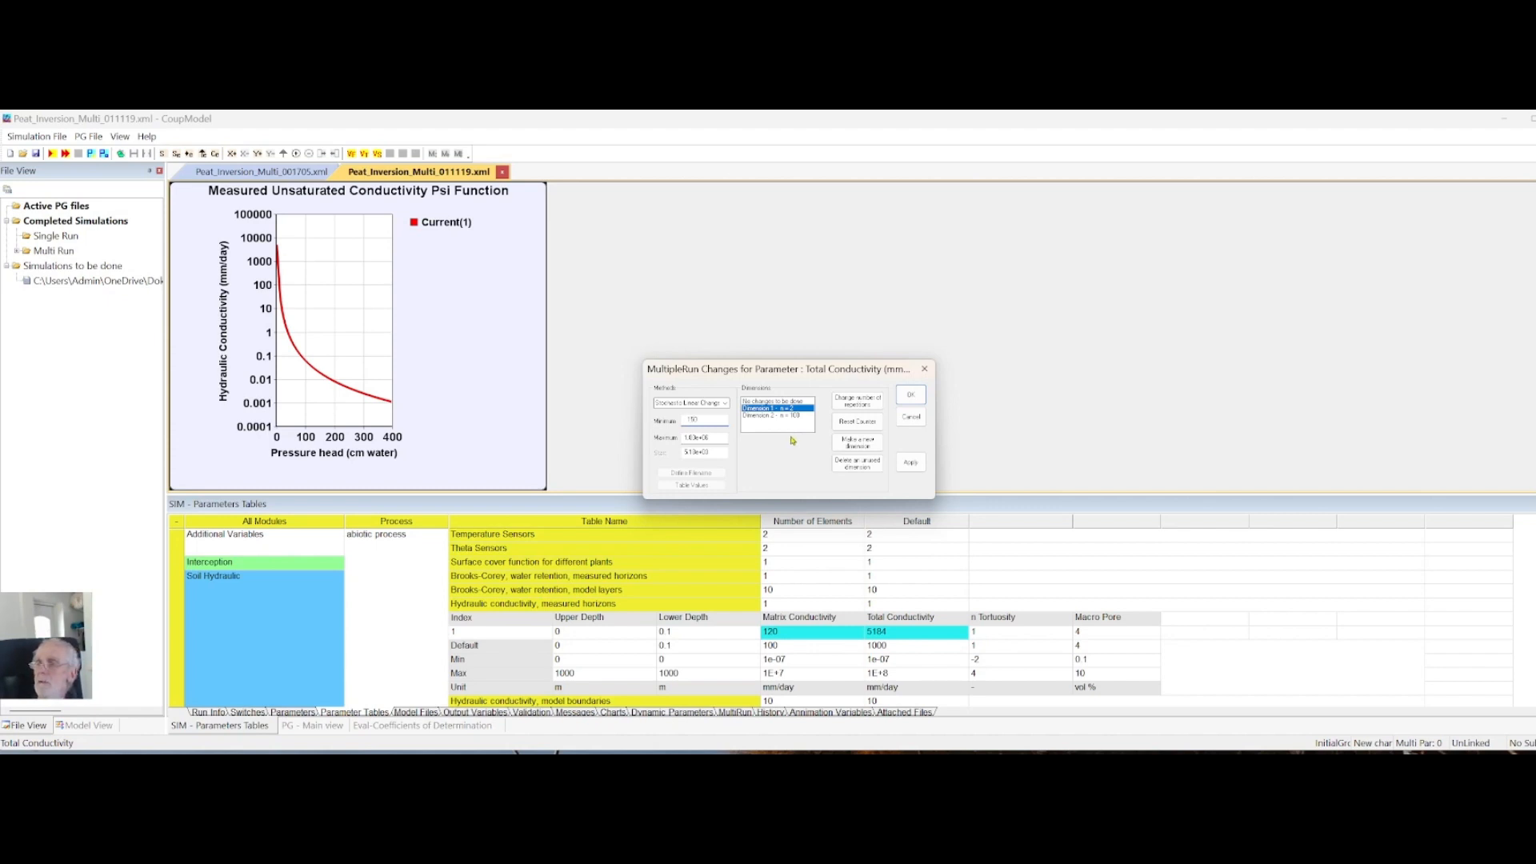
left_click(712, 436)
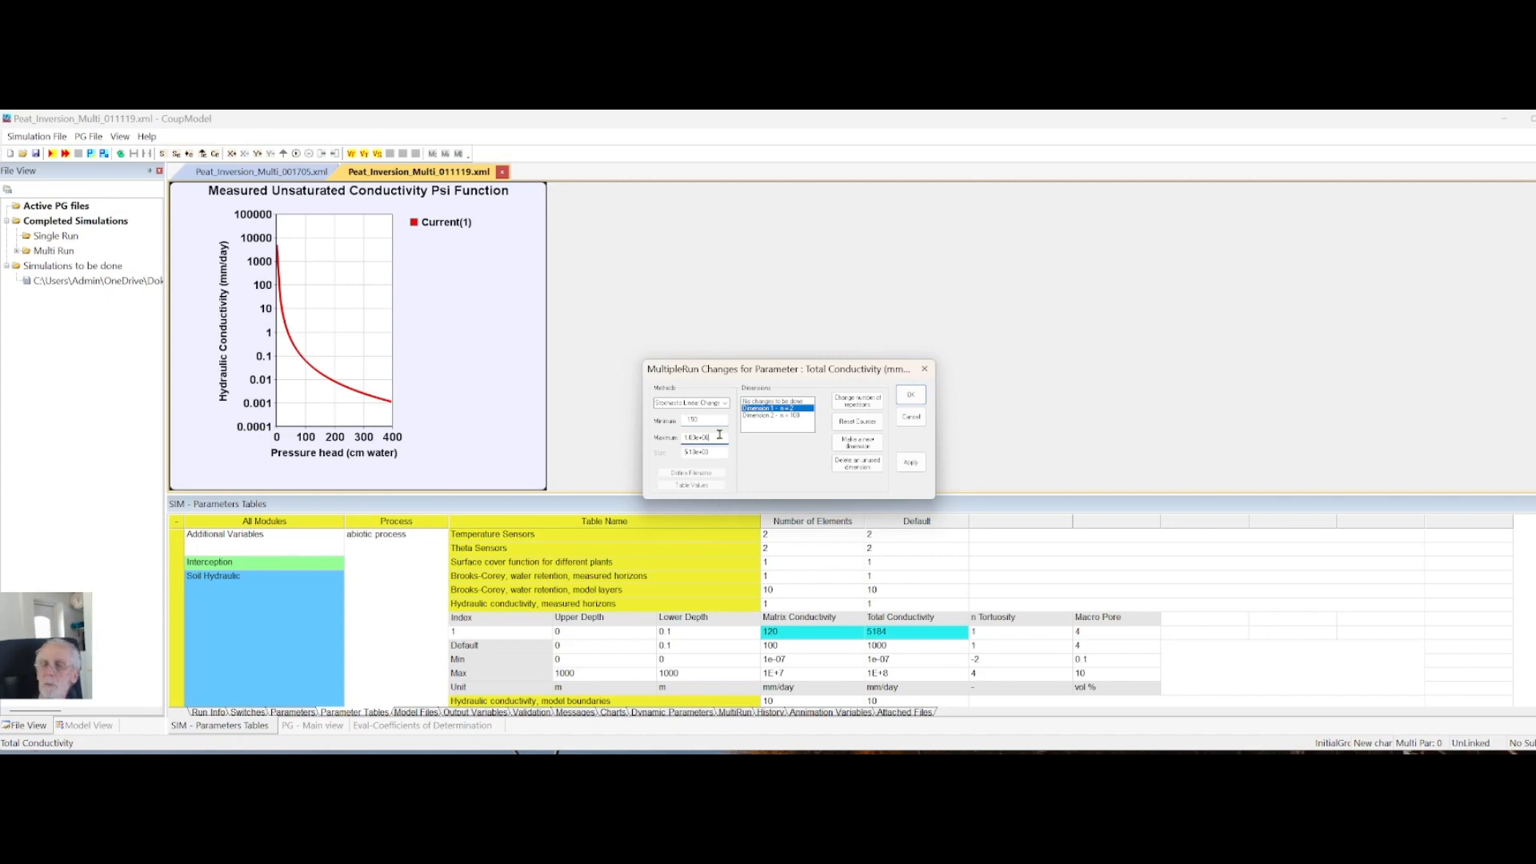
key("BackSpace")
key("BackSpace")
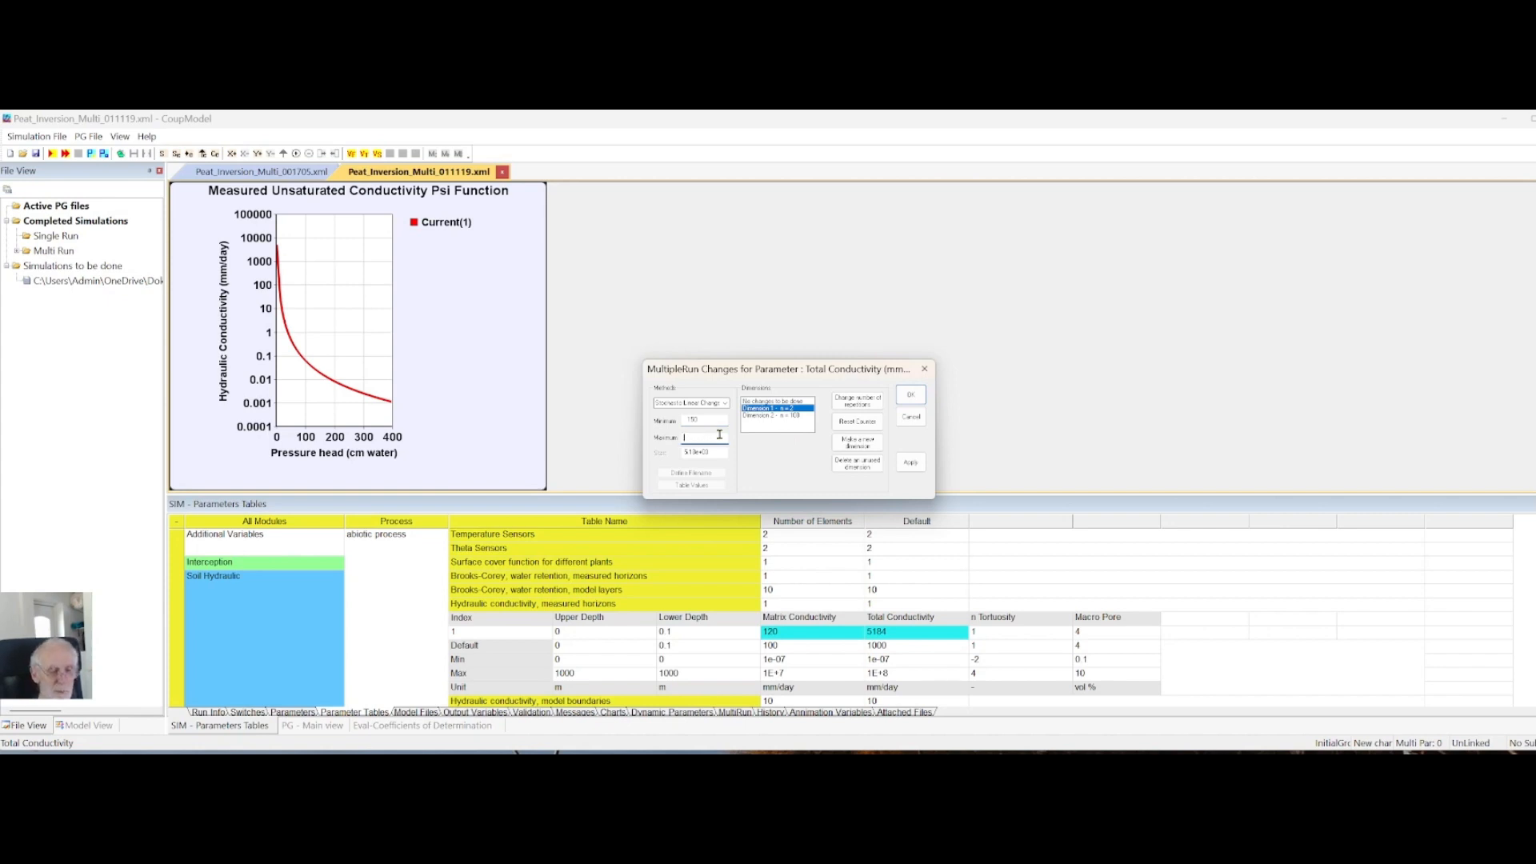
type("5000")
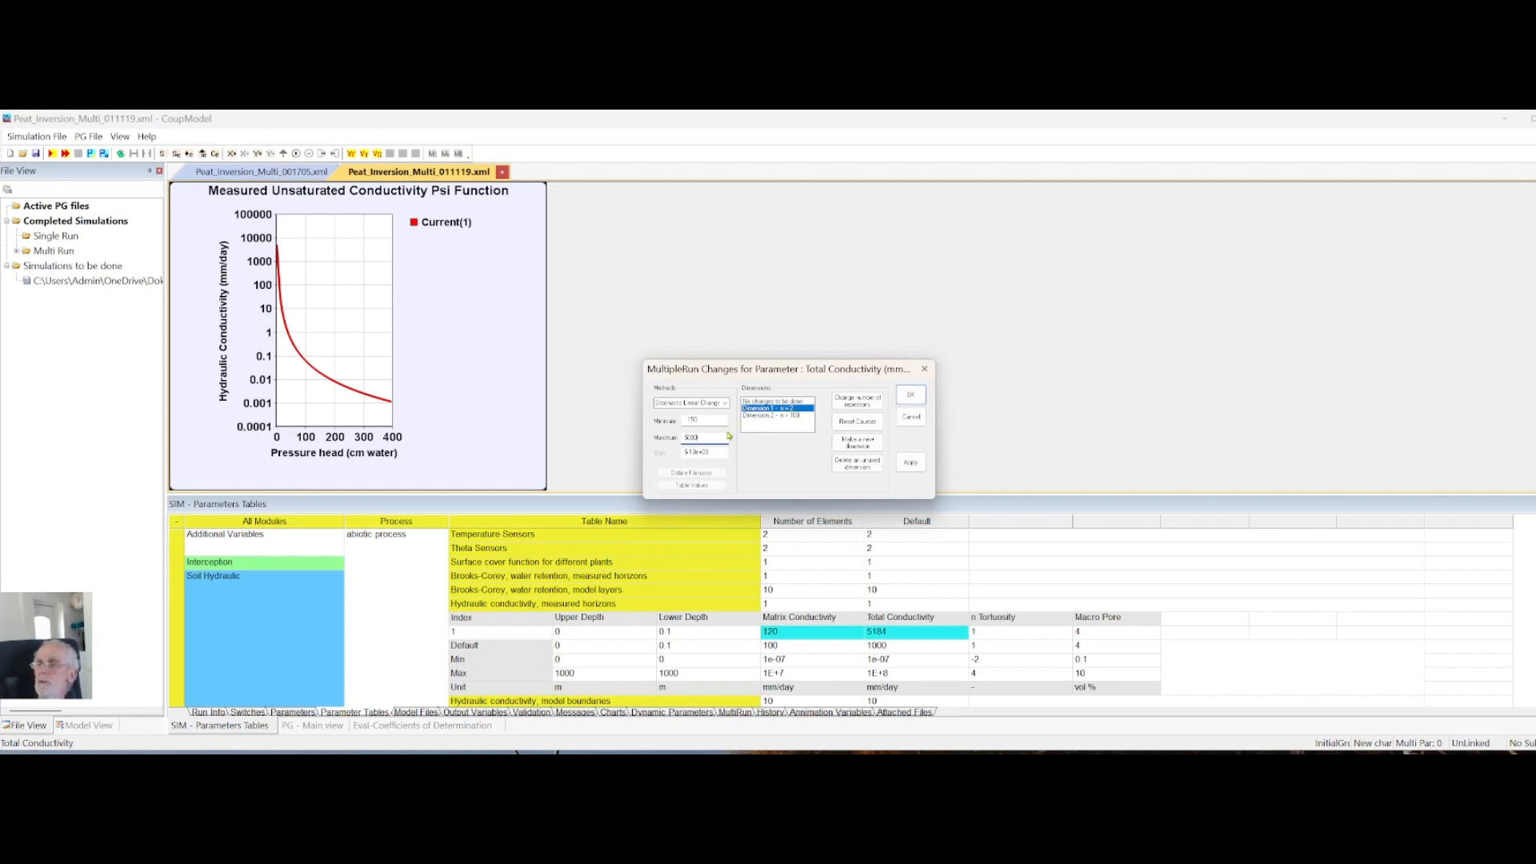
left_click(769, 416)
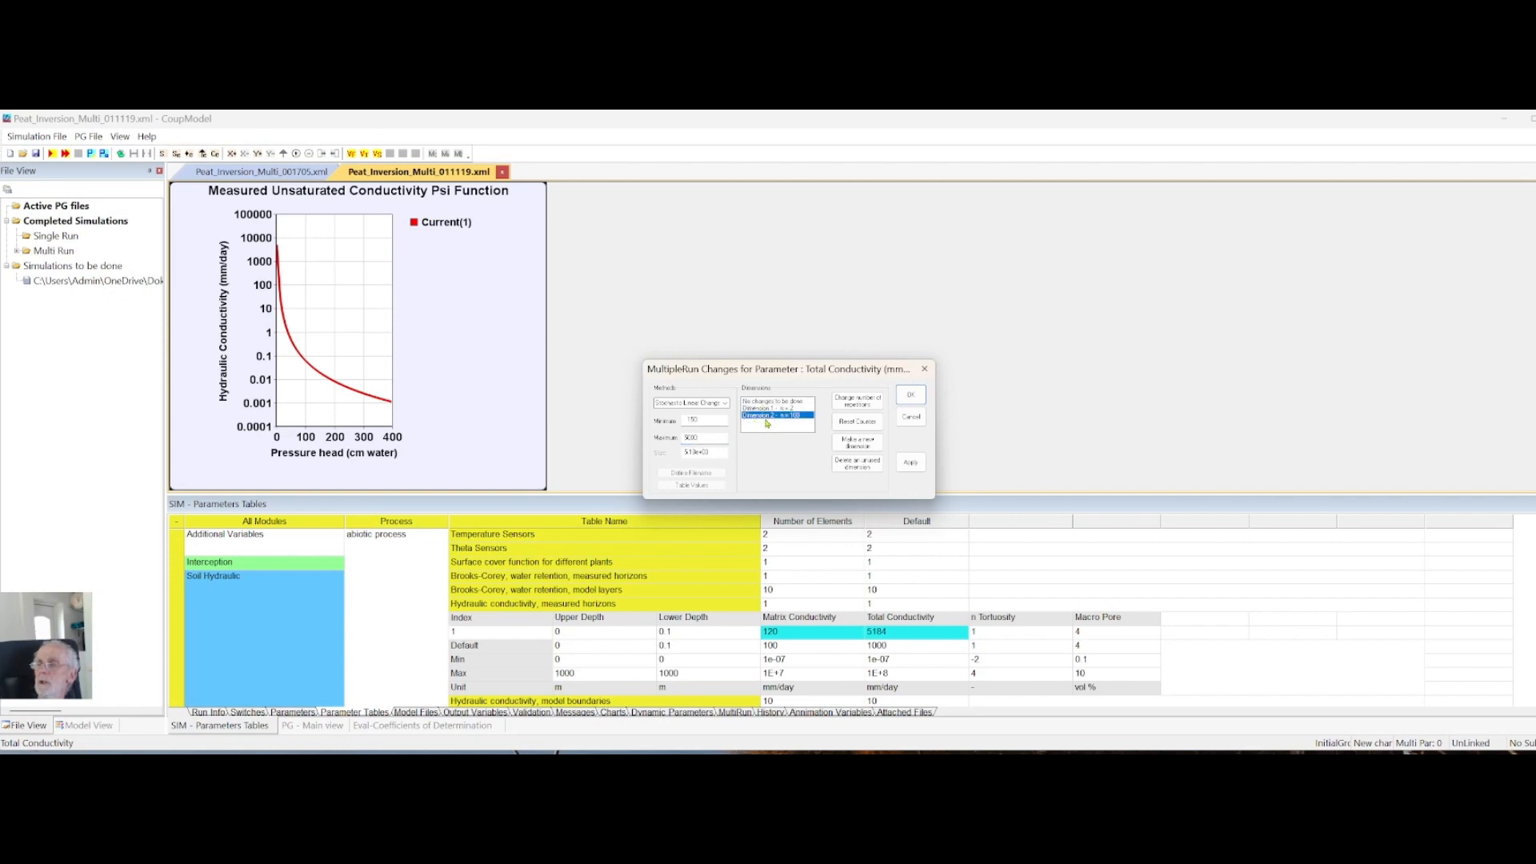
left_click(910, 400)
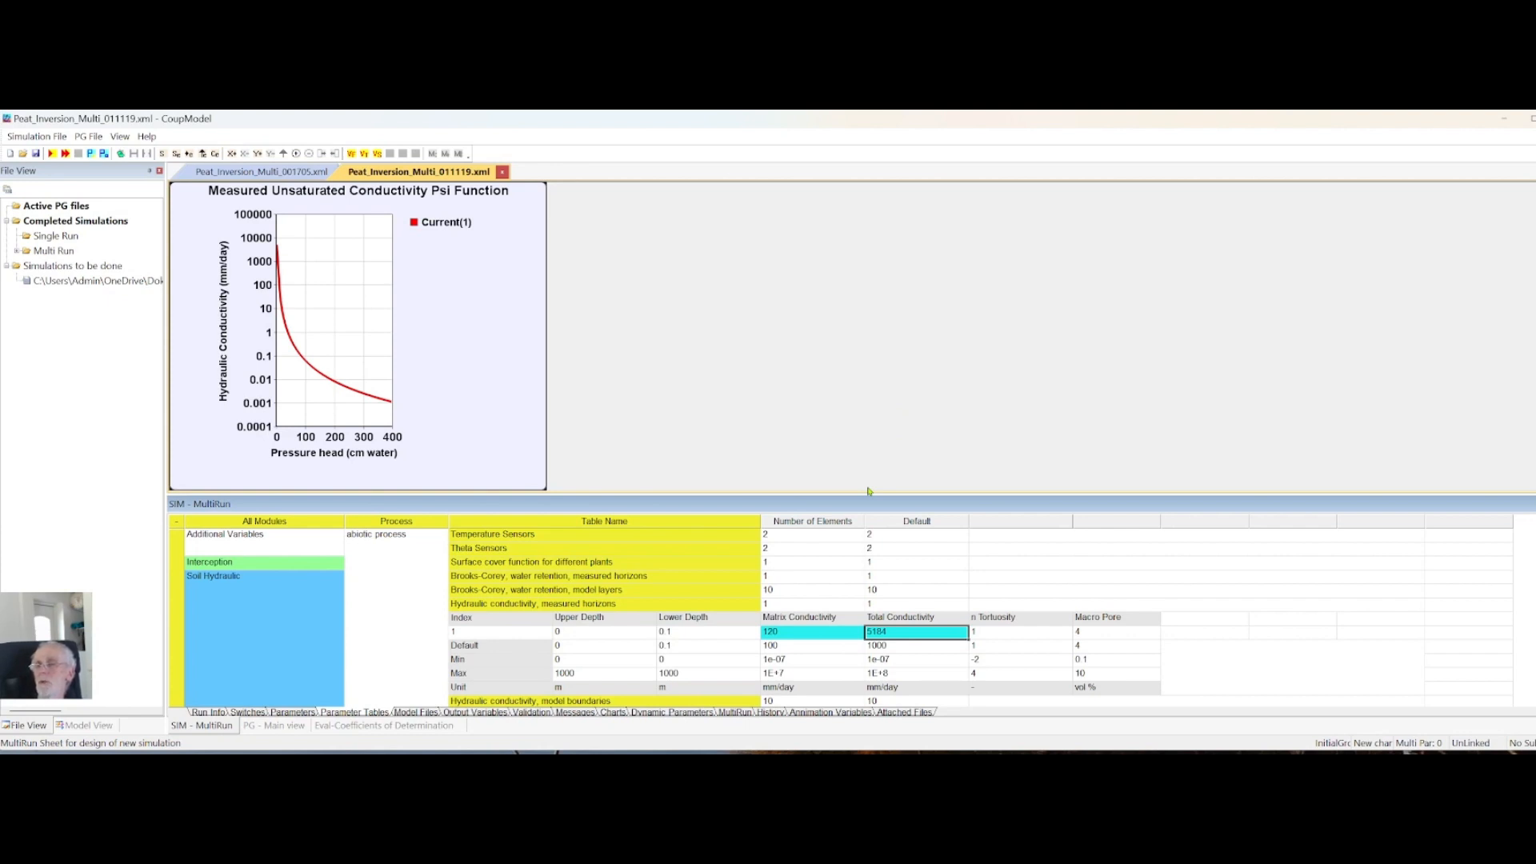
left_click(738, 714)
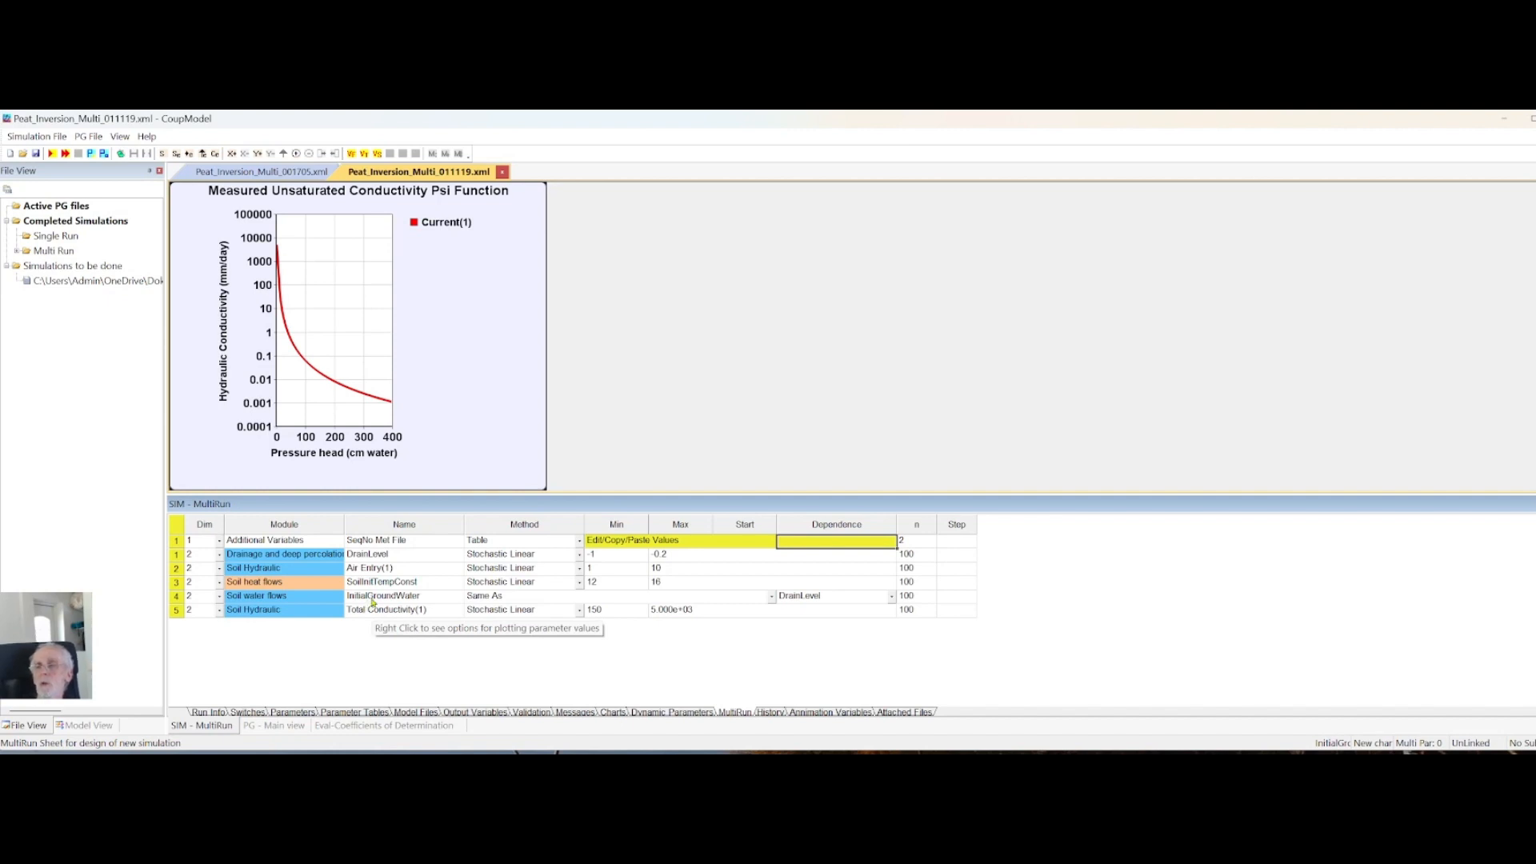
Change the Evaporation Method switch for soil evaporation to Iterative Energy Balance
left_click(246, 712)
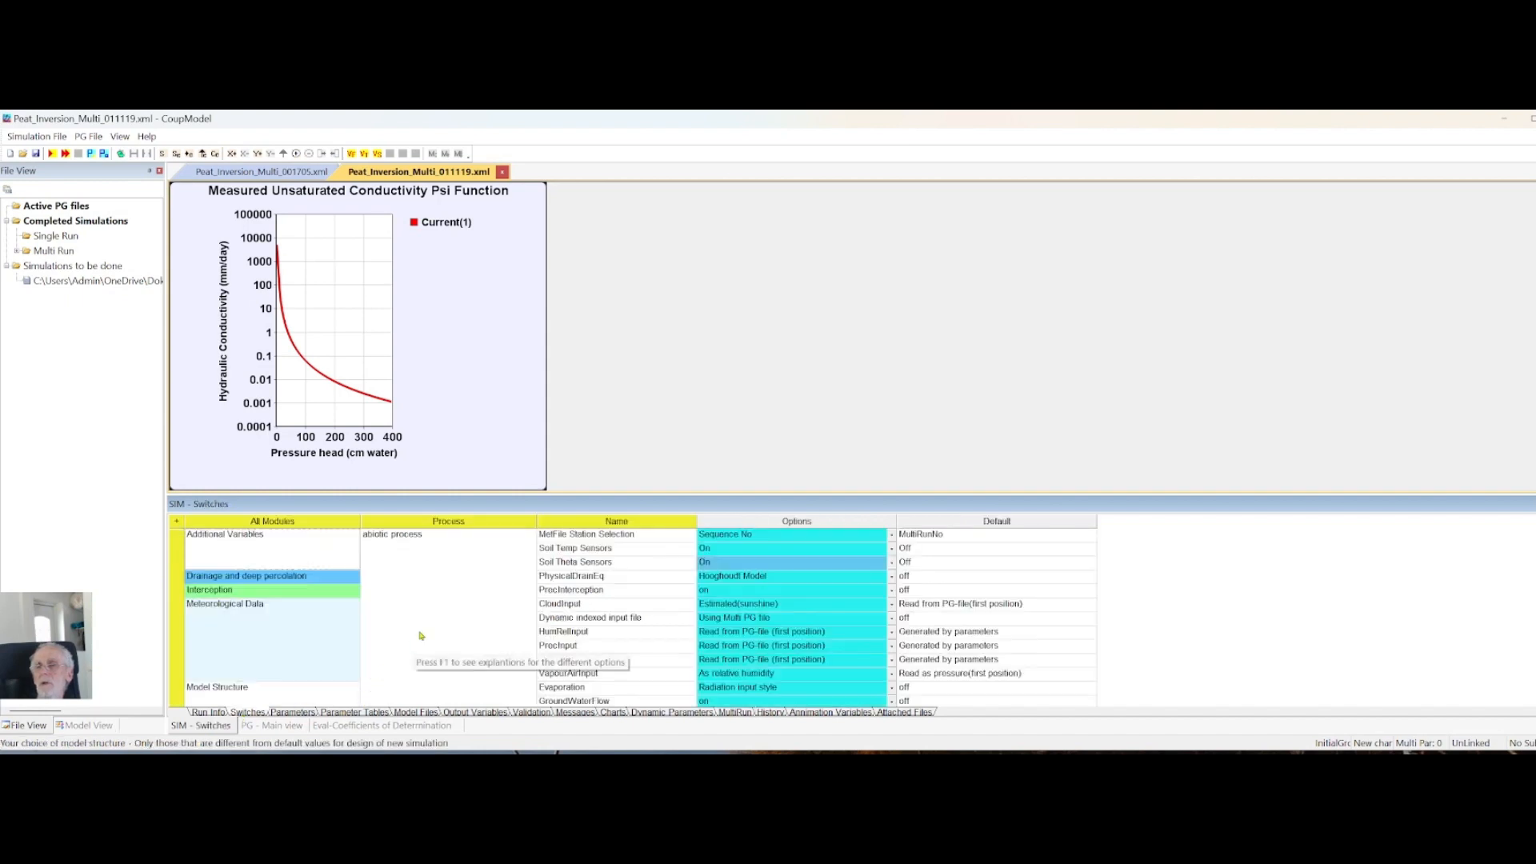
scroll(424, 632, "down", 3)
scroll(430, 620, "down", 1)
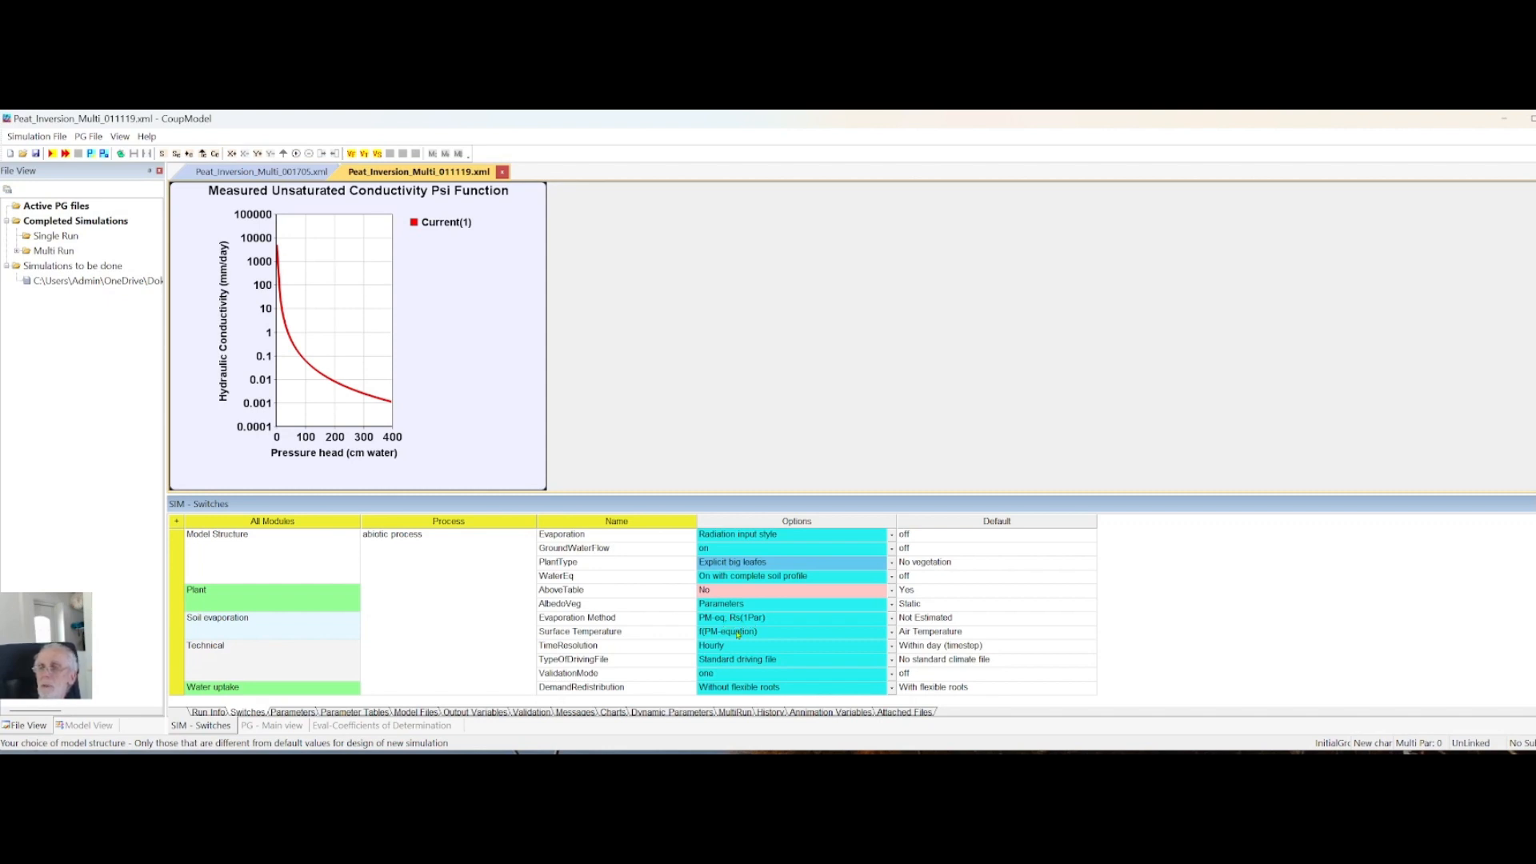
left_click(893, 620)
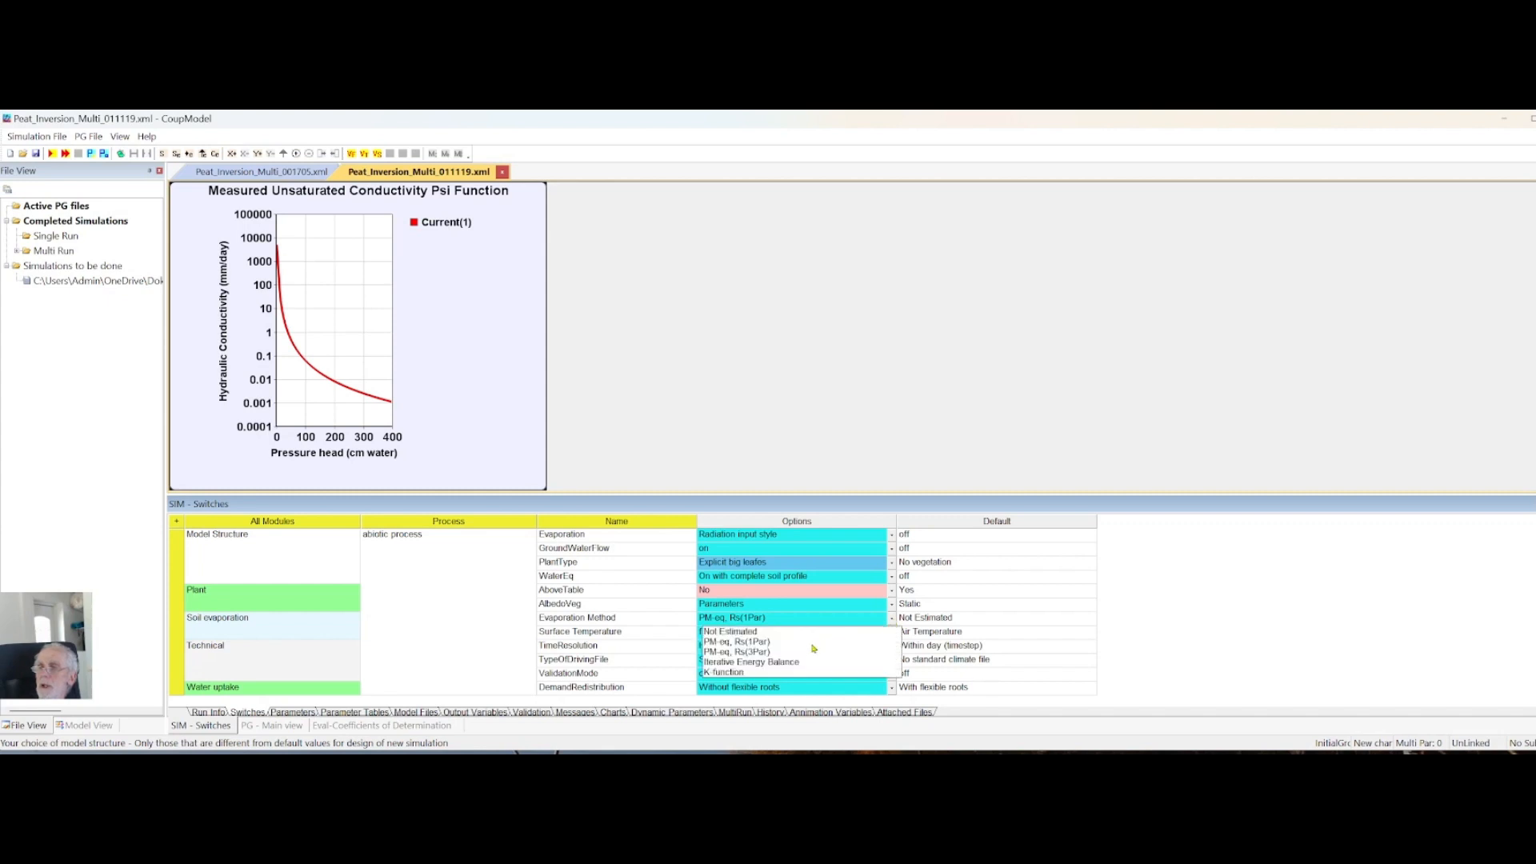
left_click(755, 662)
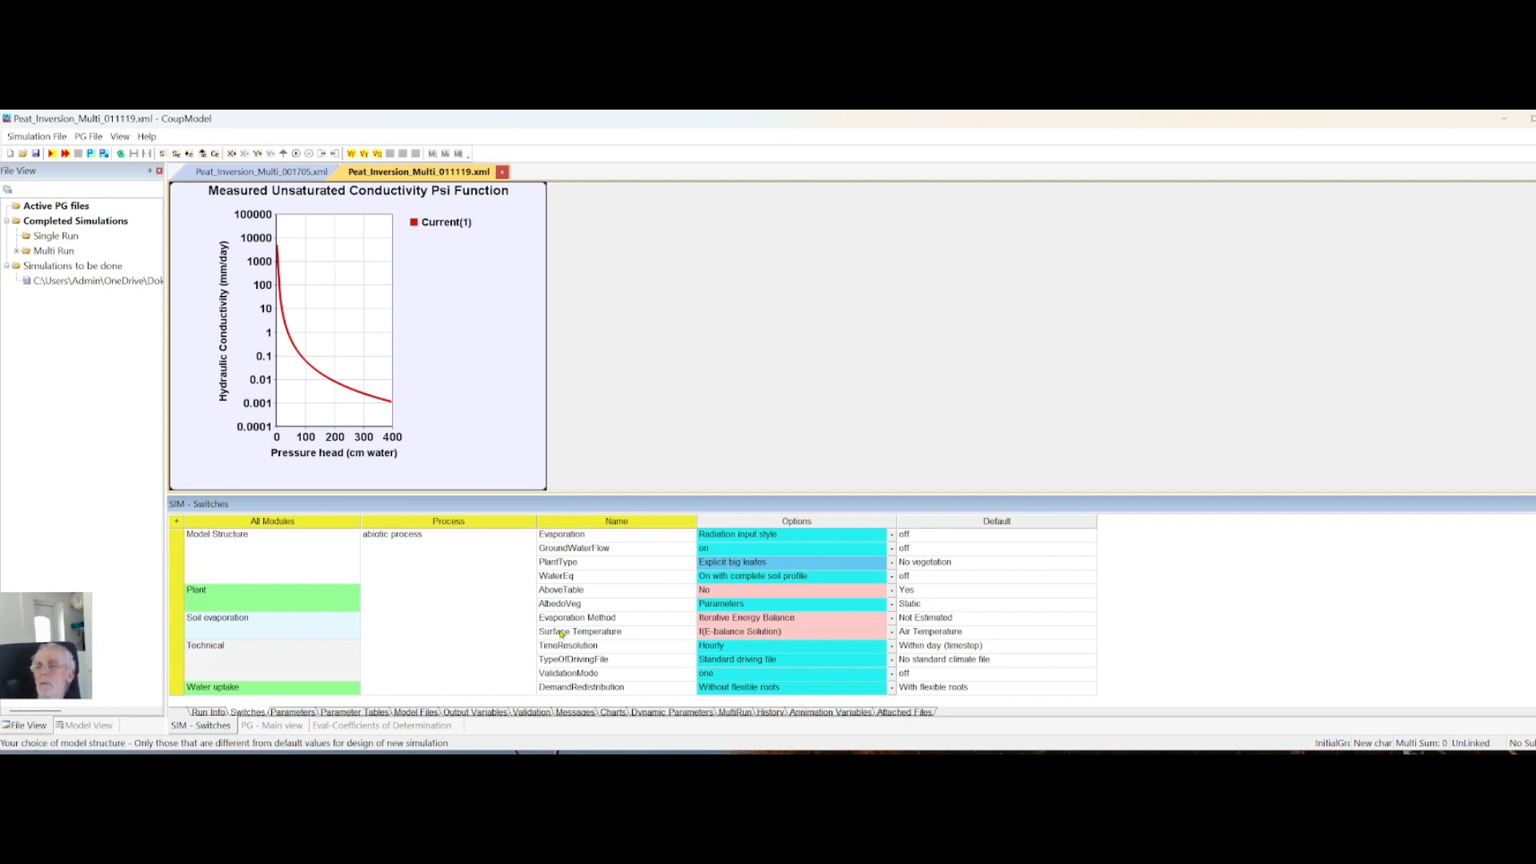
Expand the Canopy height and Leaf Area Index parameter tables for multiple canopies and examine their values
left_click(350, 712)
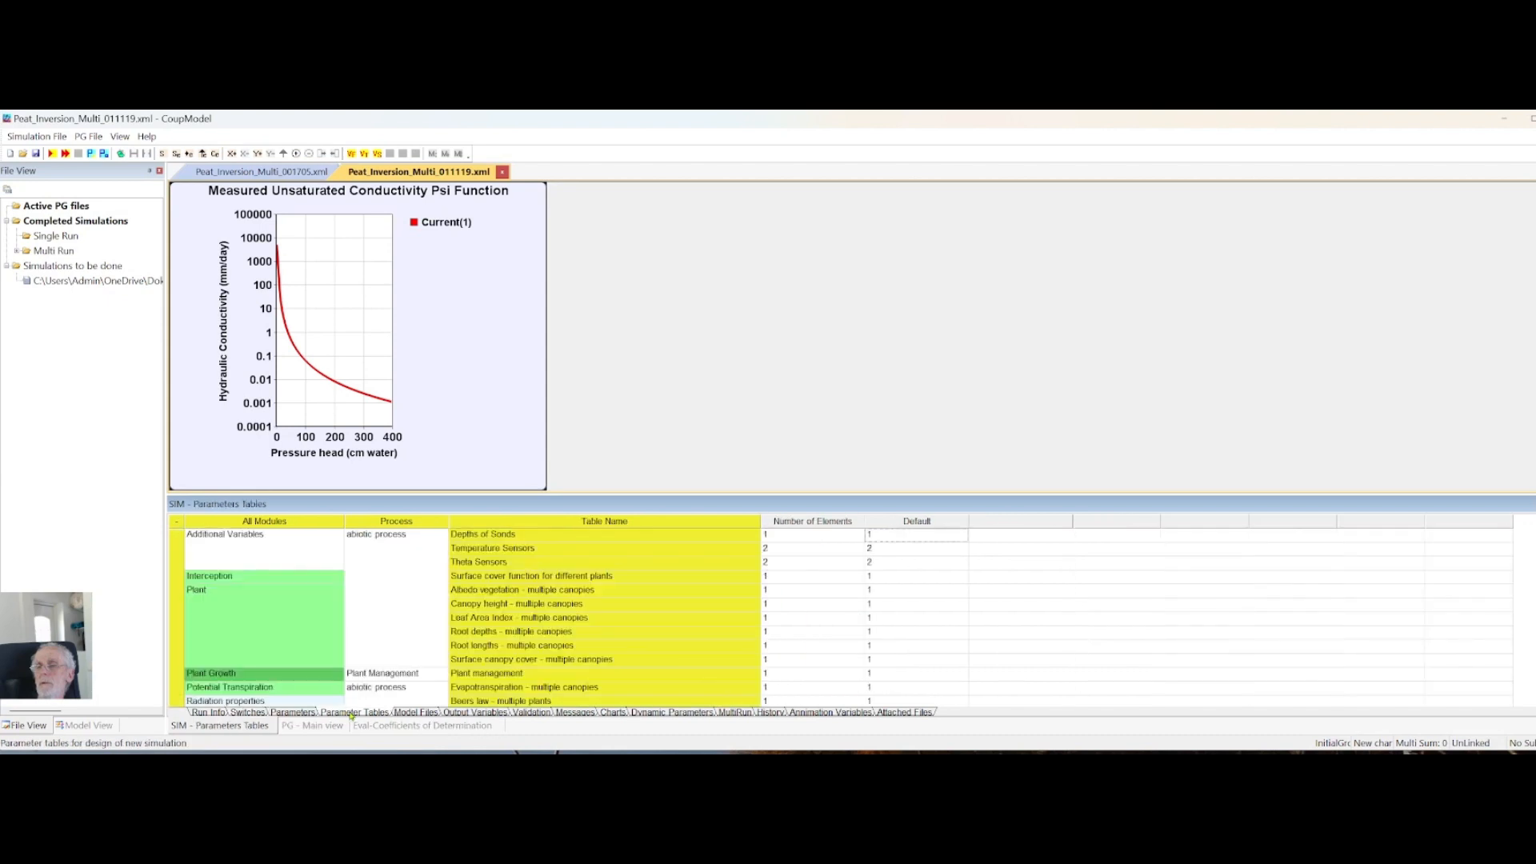
scroll(416, 639, "down", 1)
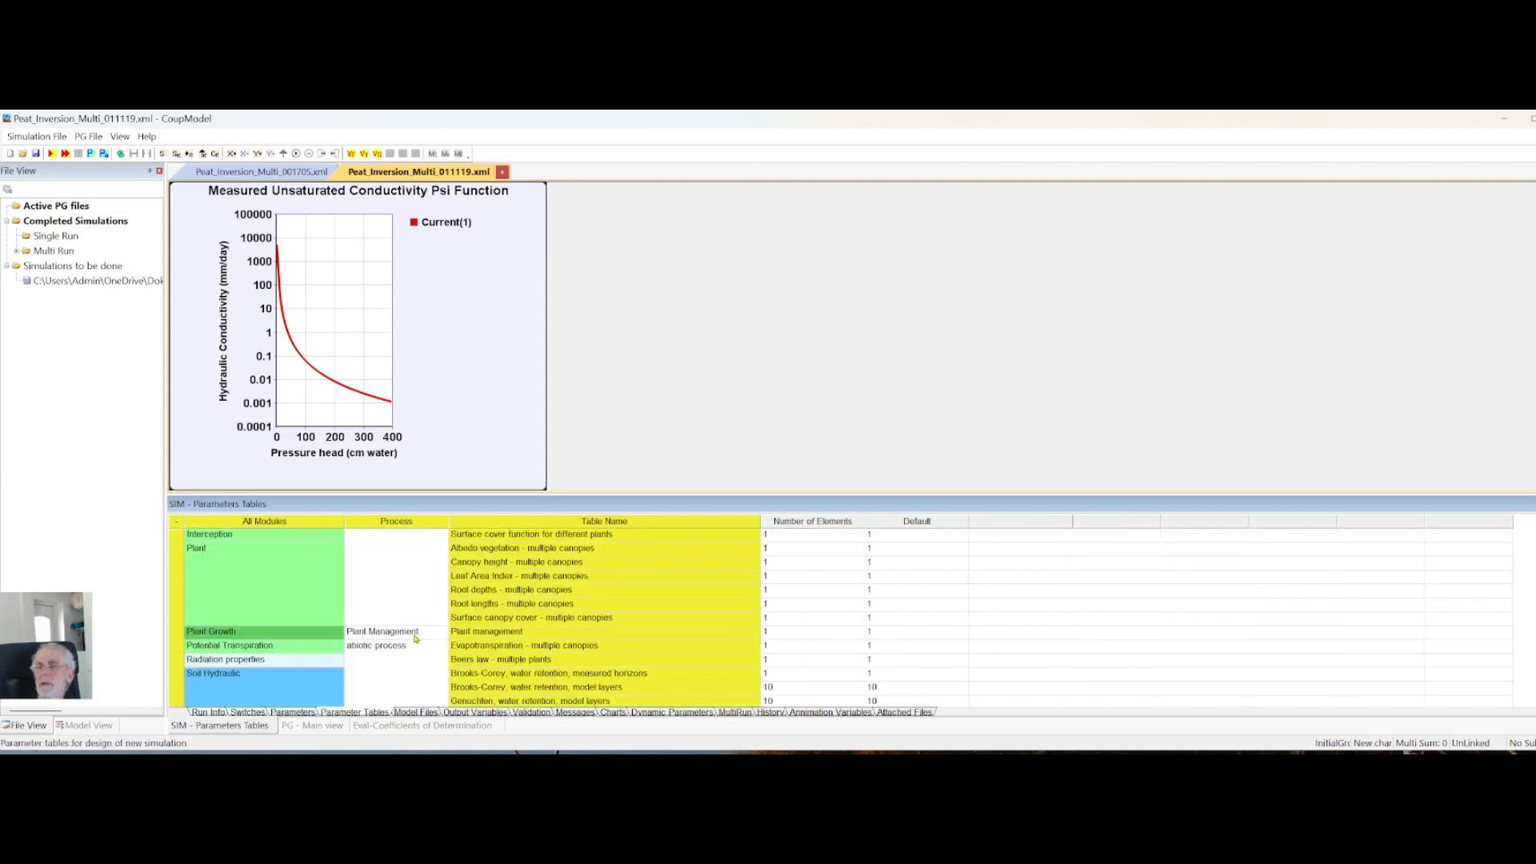
scroll(522, 657, "up", 1)
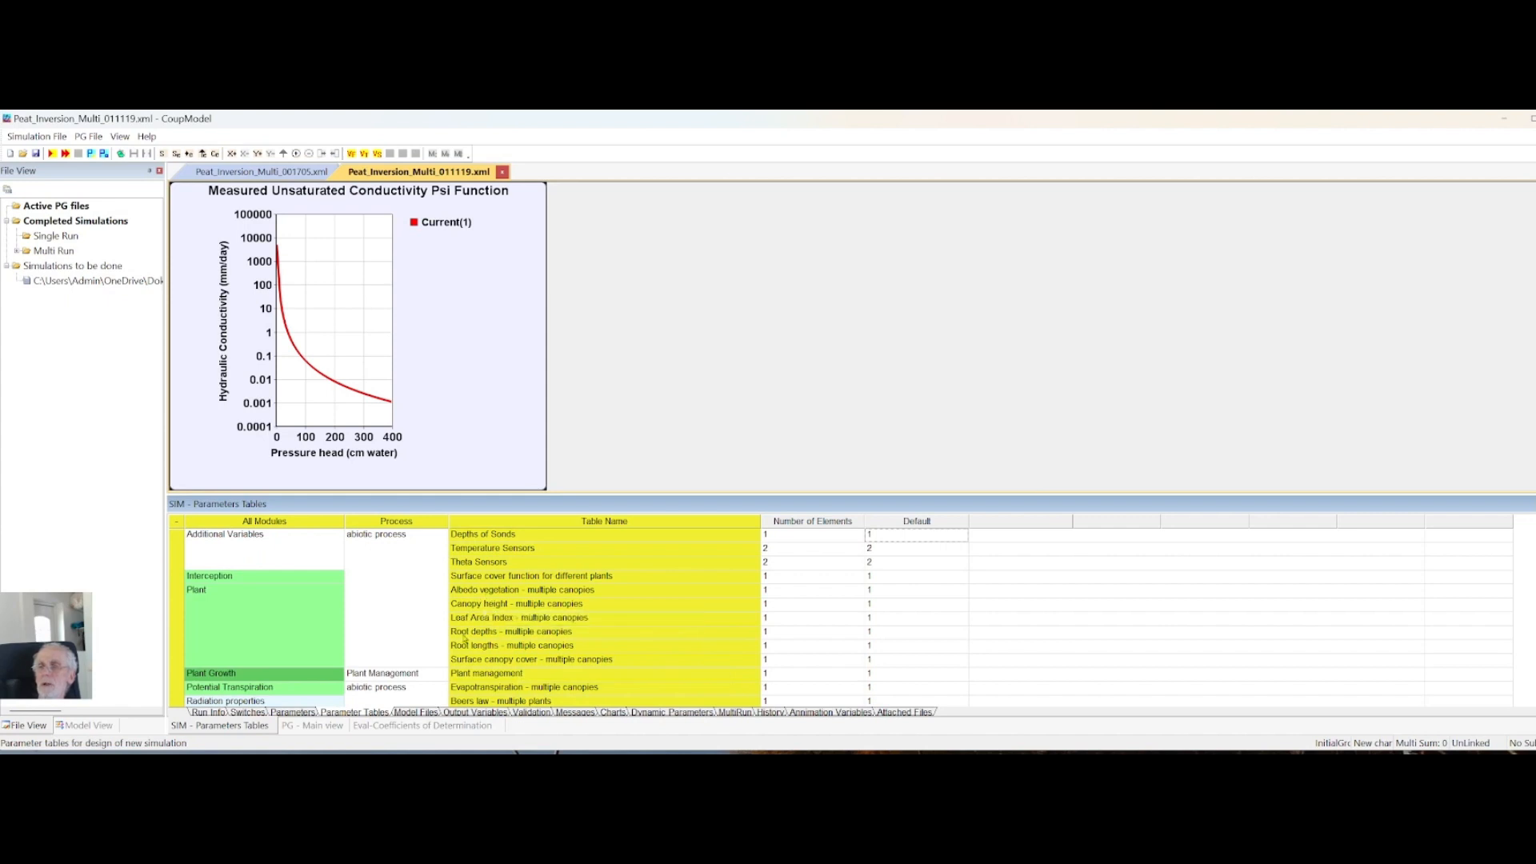
left_click(493, 606)
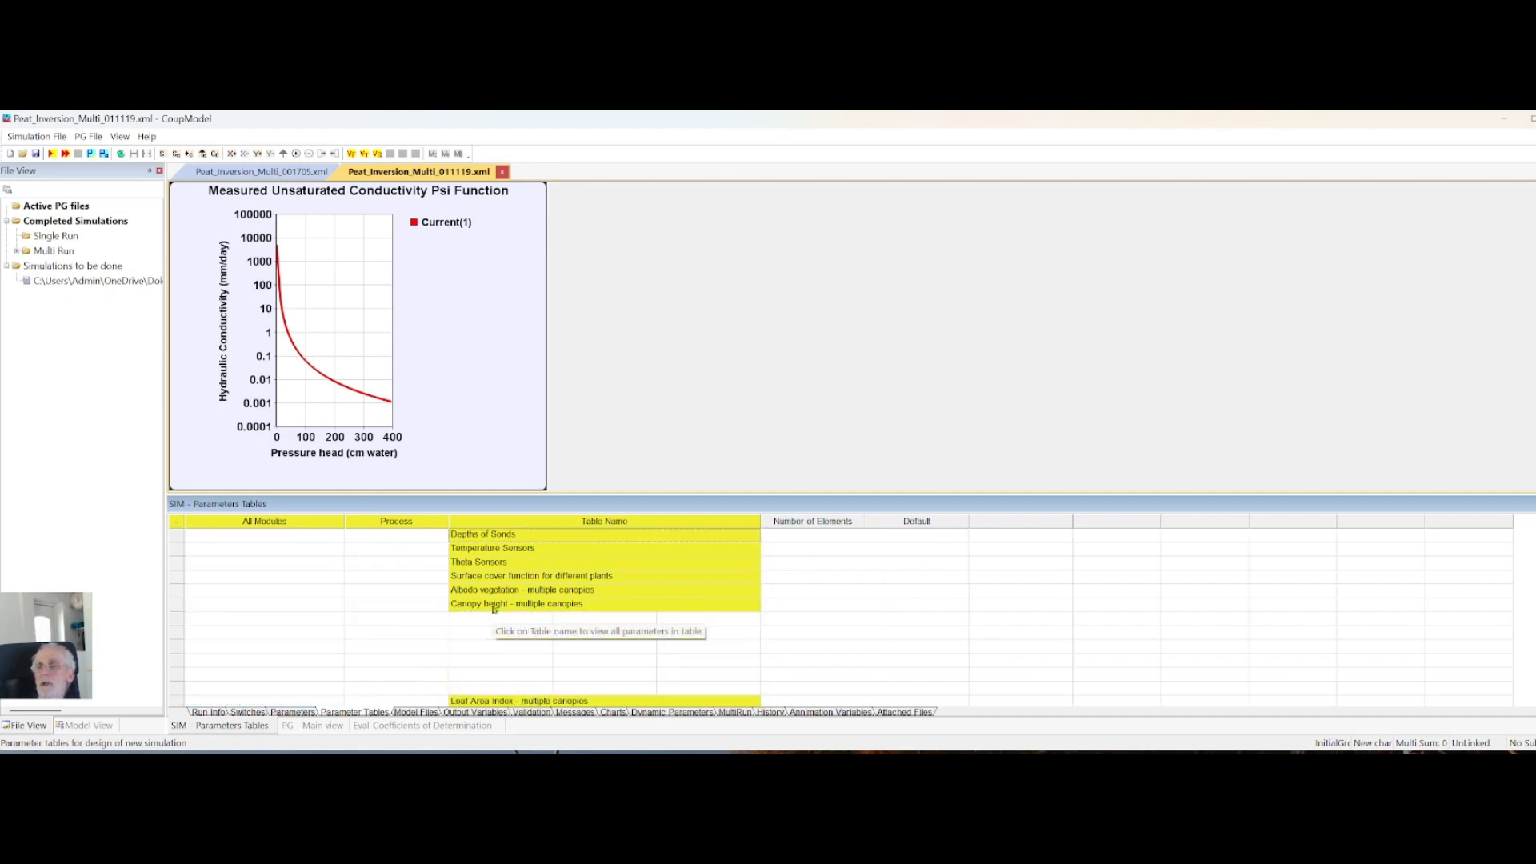
scroll(560, 608, "down", 1)
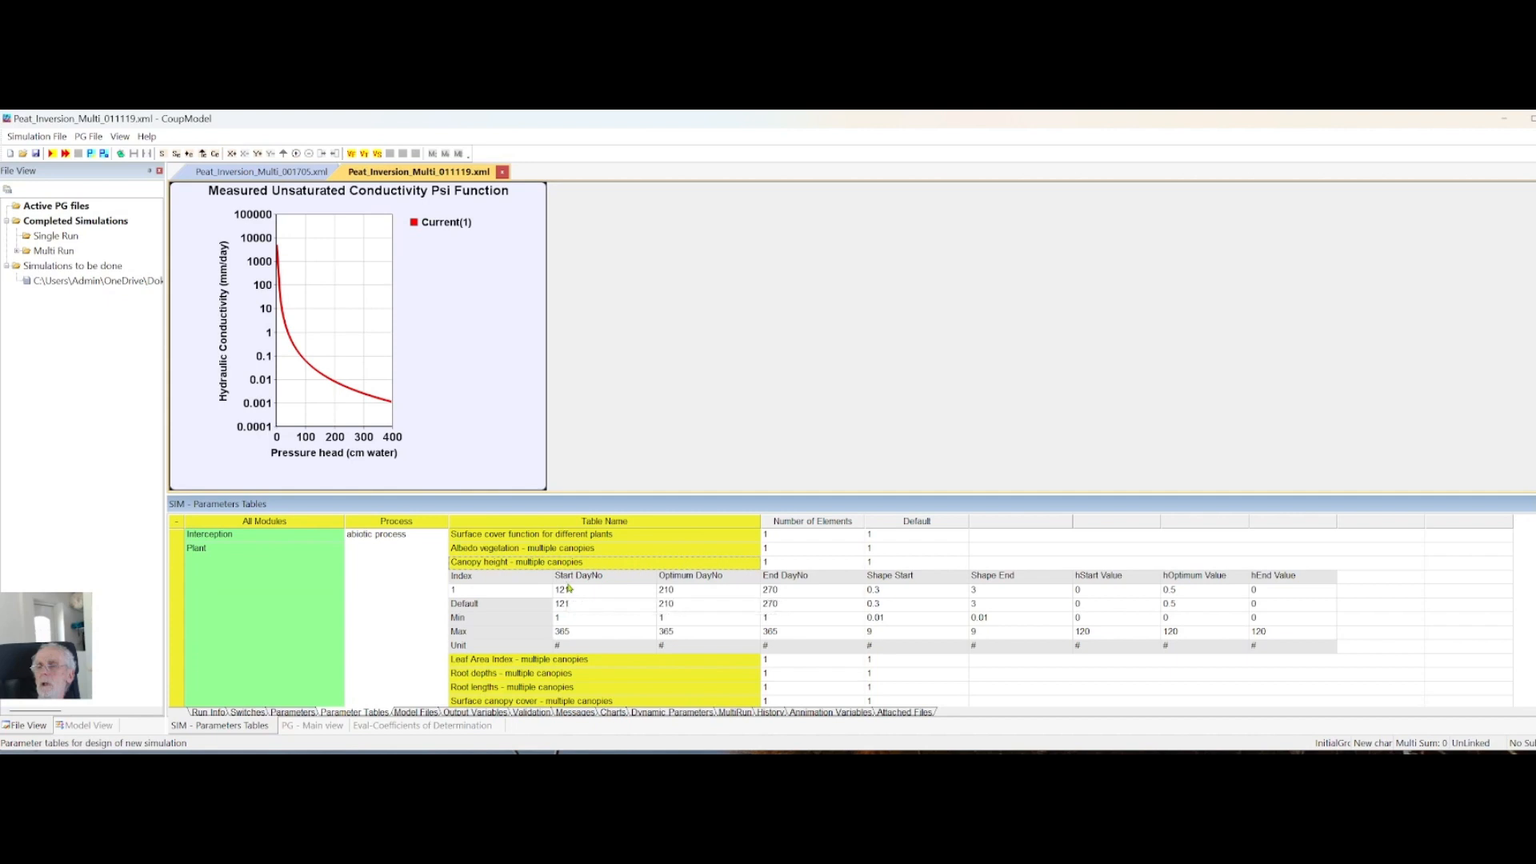
scroll(560, 600, "down", 1)
left_click(524, 623)
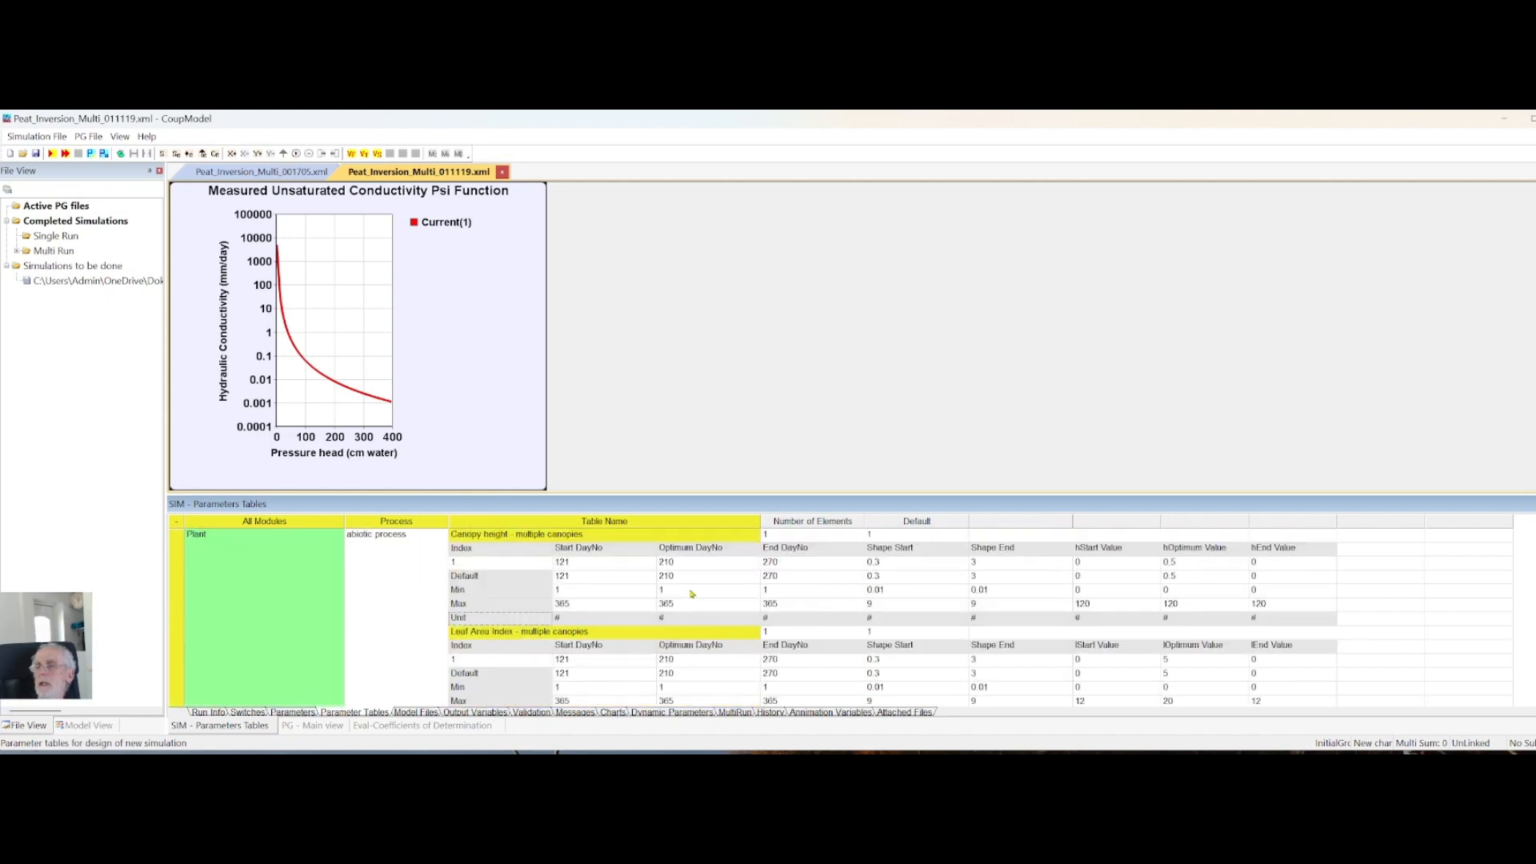
scroll(688, 612, "down", 1)
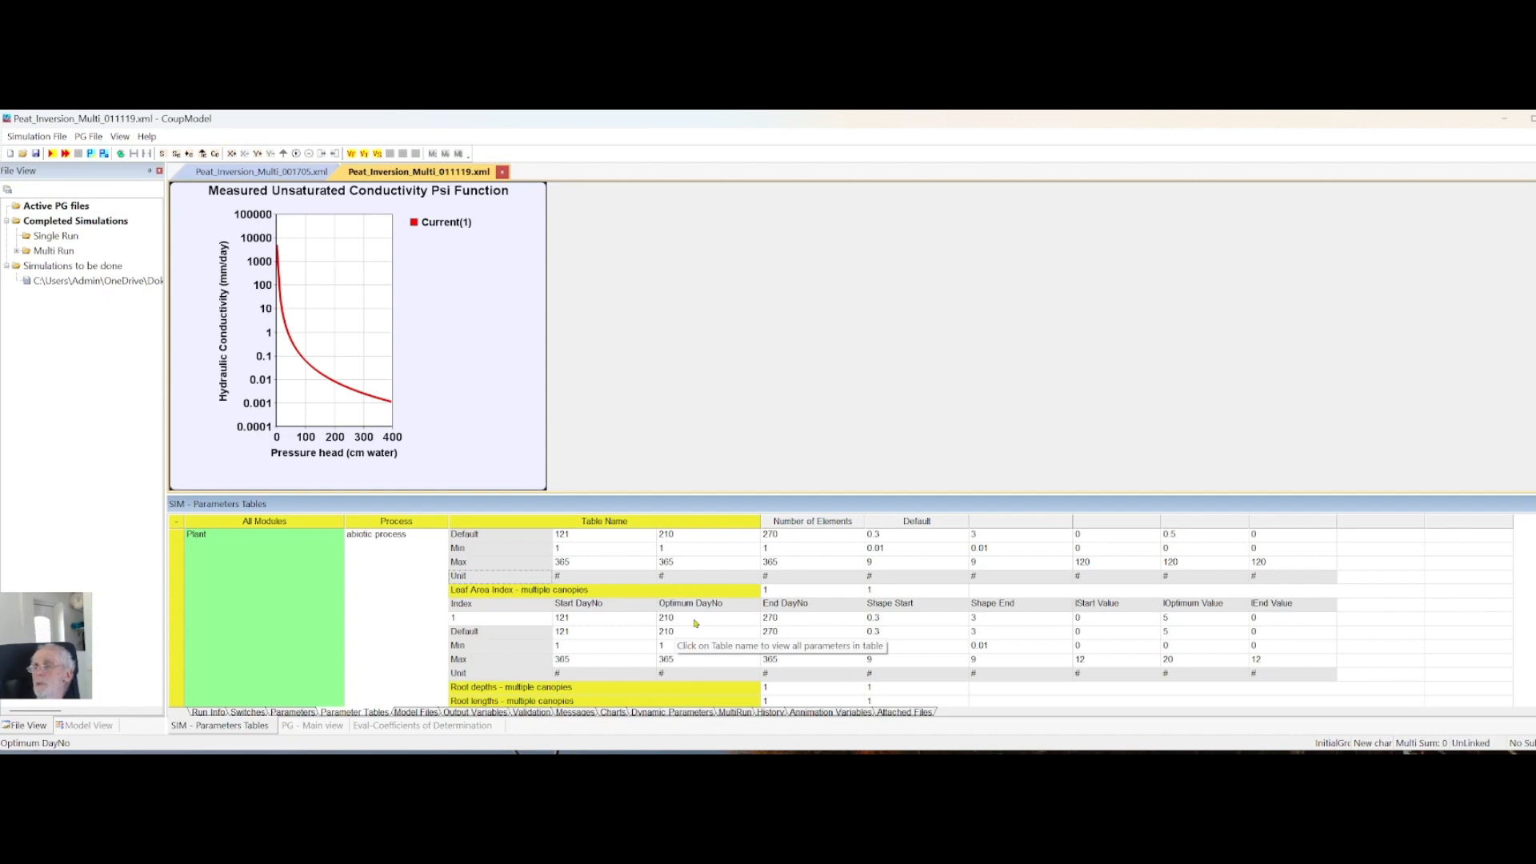
Add the Leaf Area Index optimum value as a Stochastic Linear multi-run parameter in Dimension 2, from 1 to 5, and review the multi-run list
right_click(1170, 623)
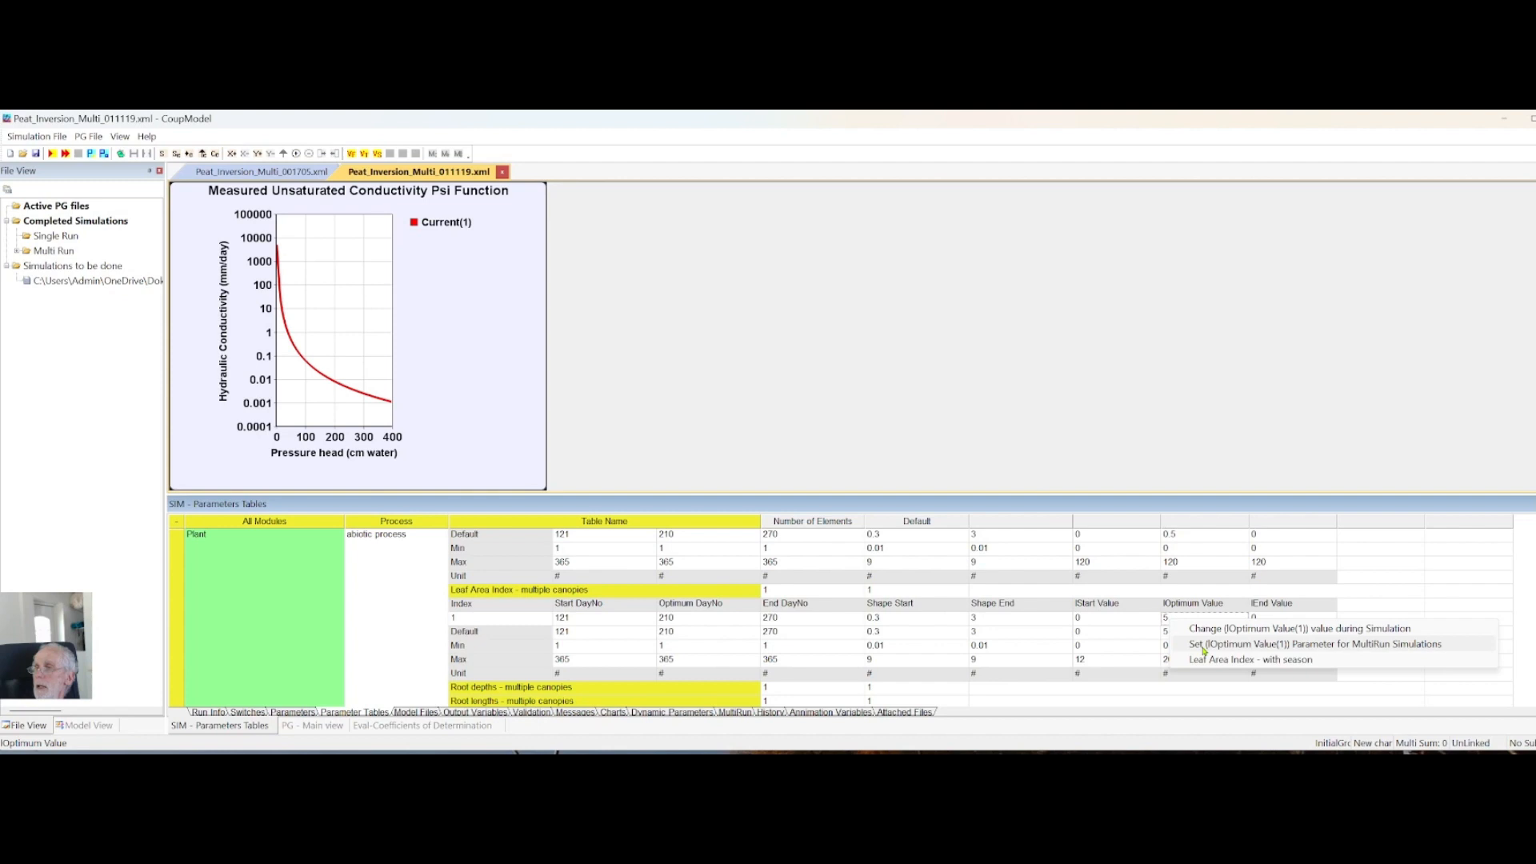
left_click(1204, 646)
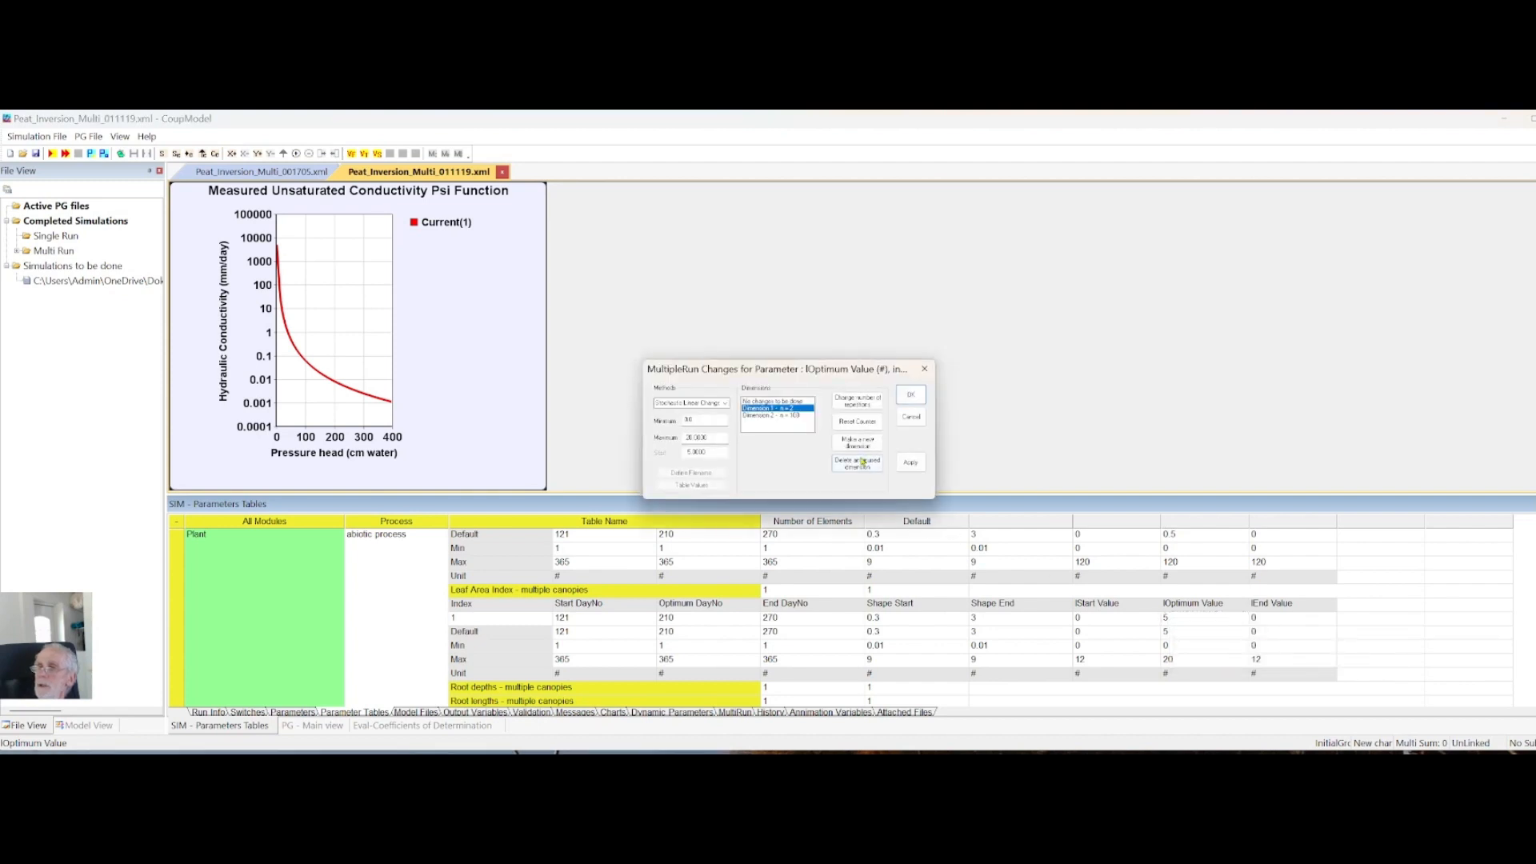
left_click(790, 415)
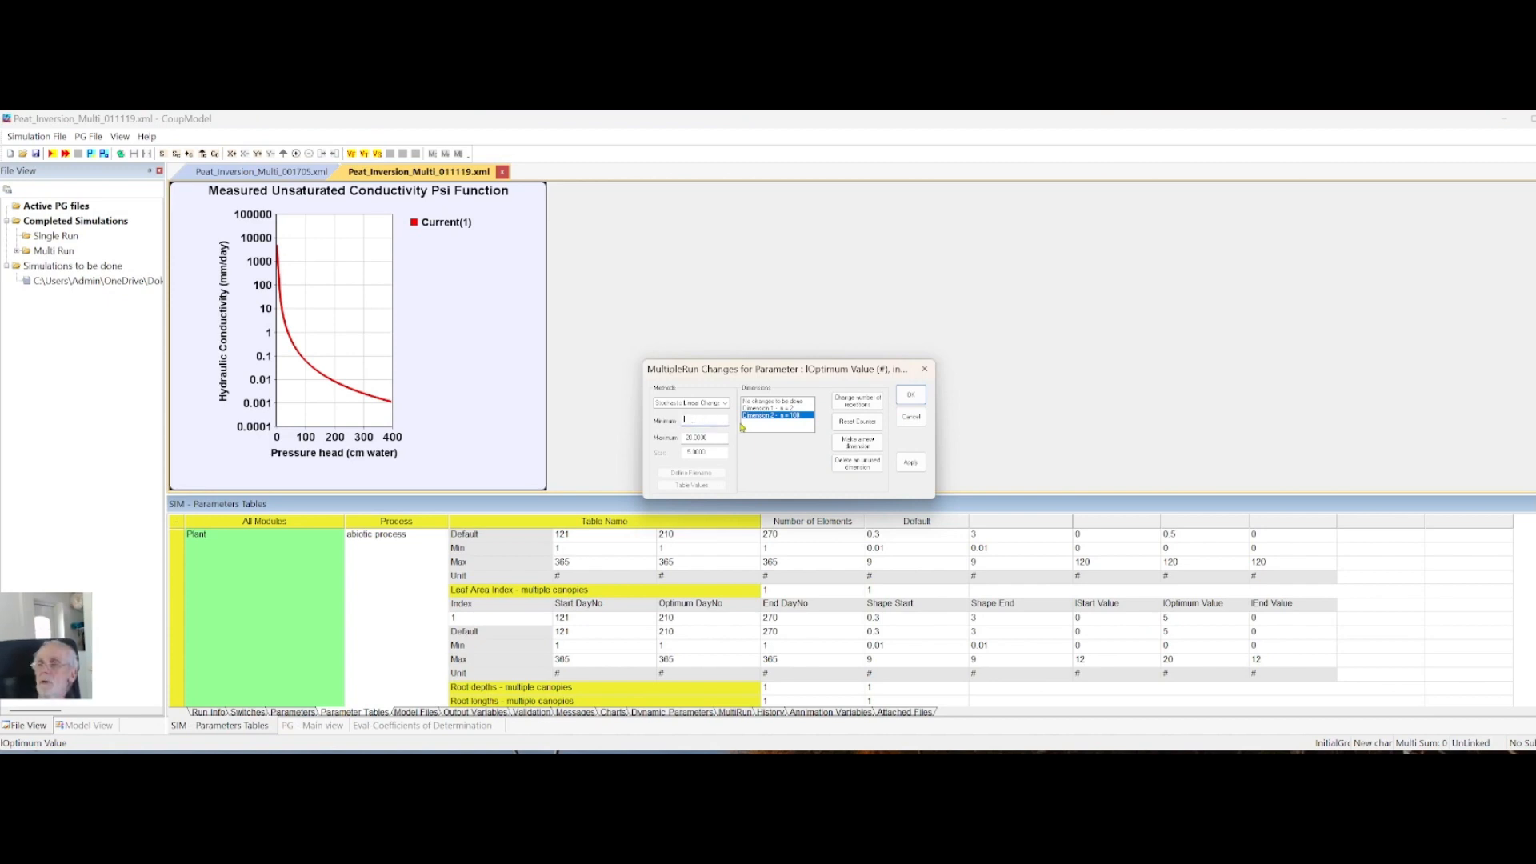
left_click(707, 440)
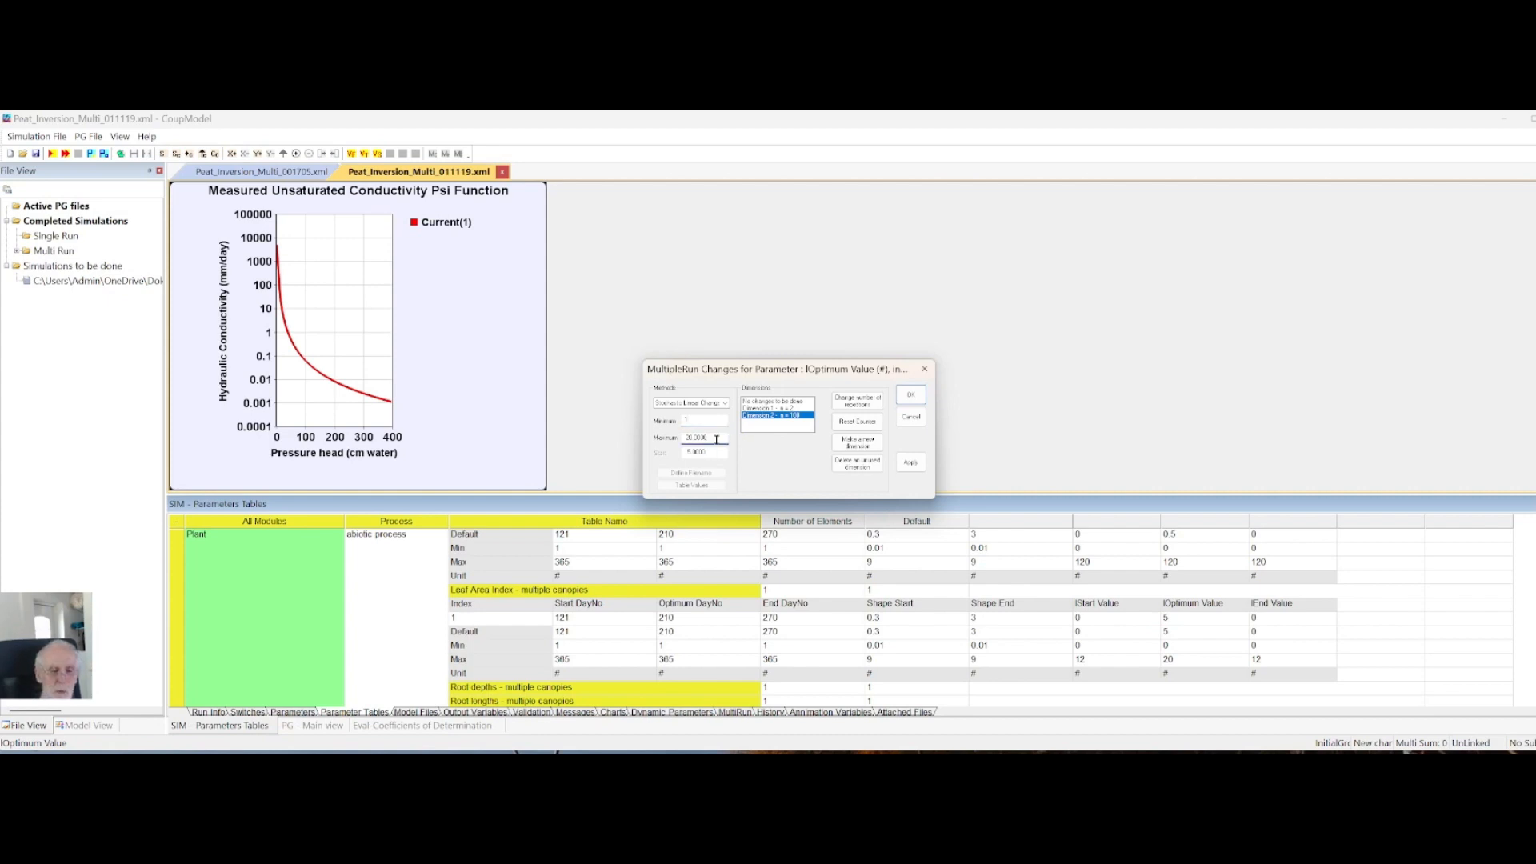
key("BackSpace")
key("BackSpace")
key("BackSpace")
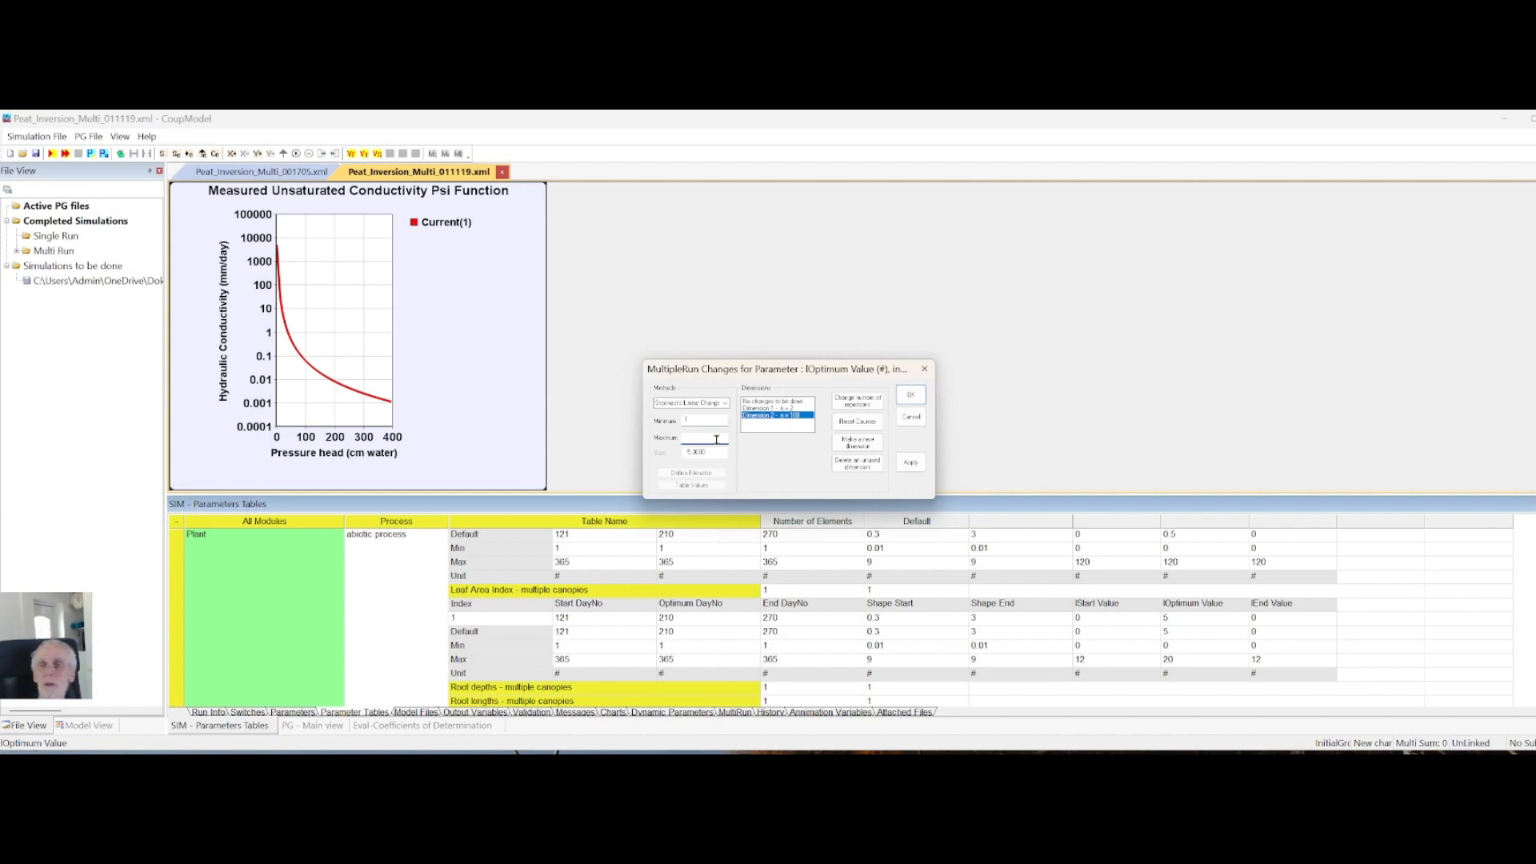
type("6")
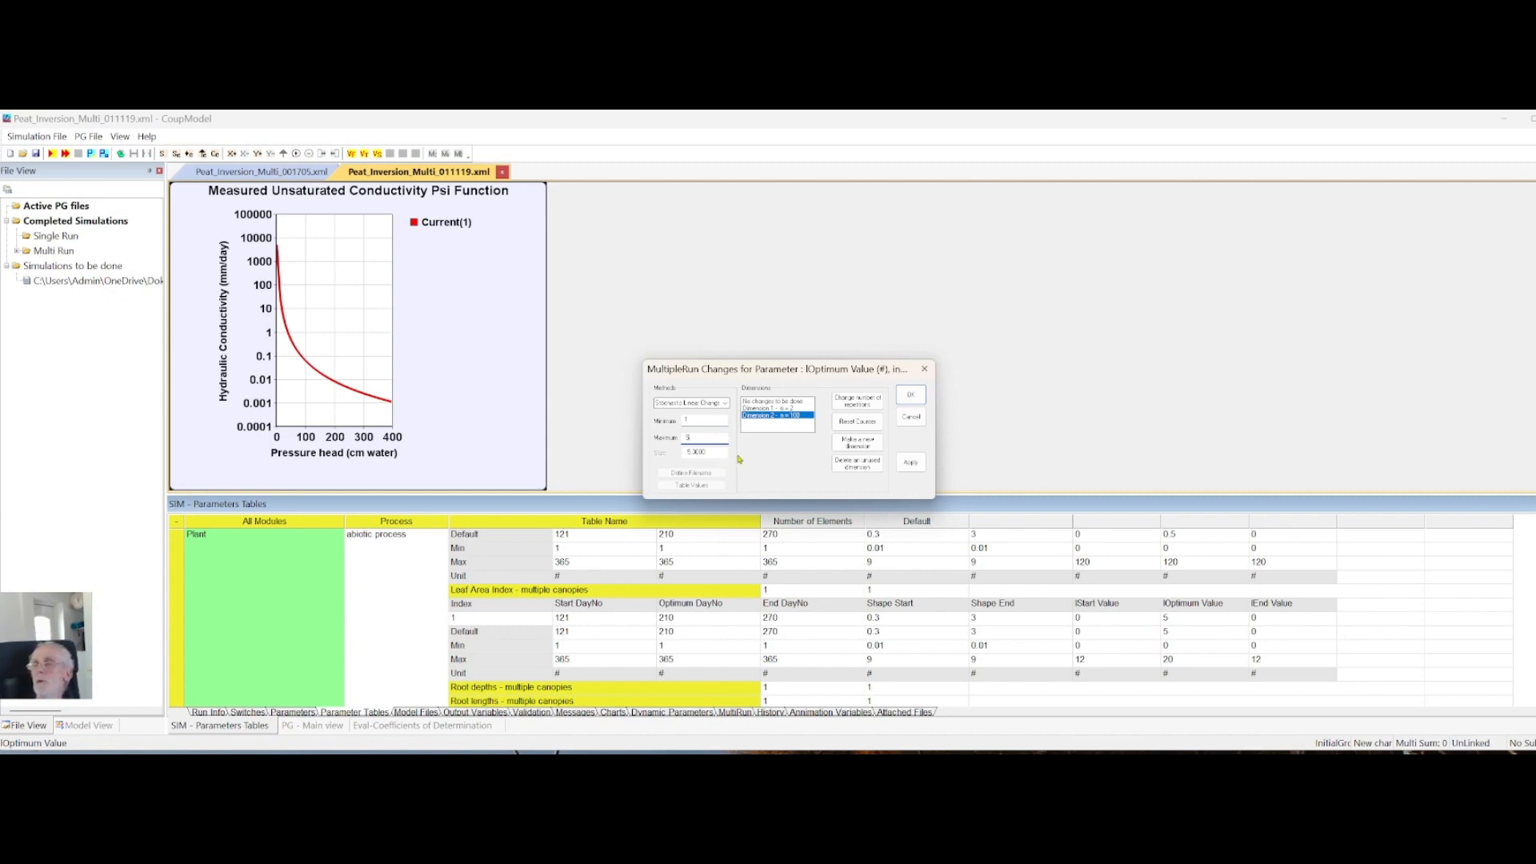
left_click(911, 397)
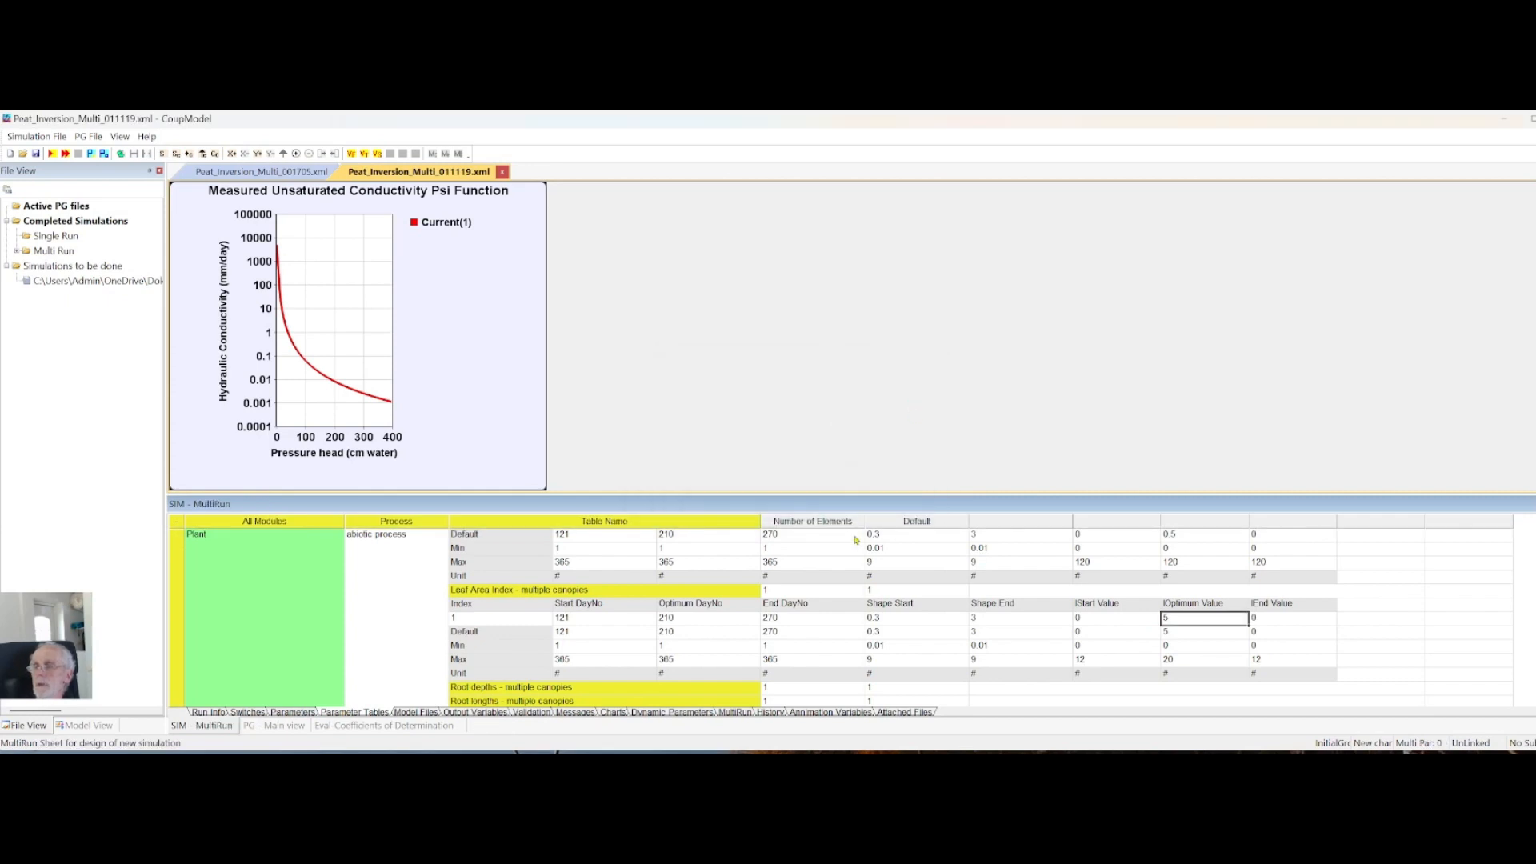
left_click(733, 712)
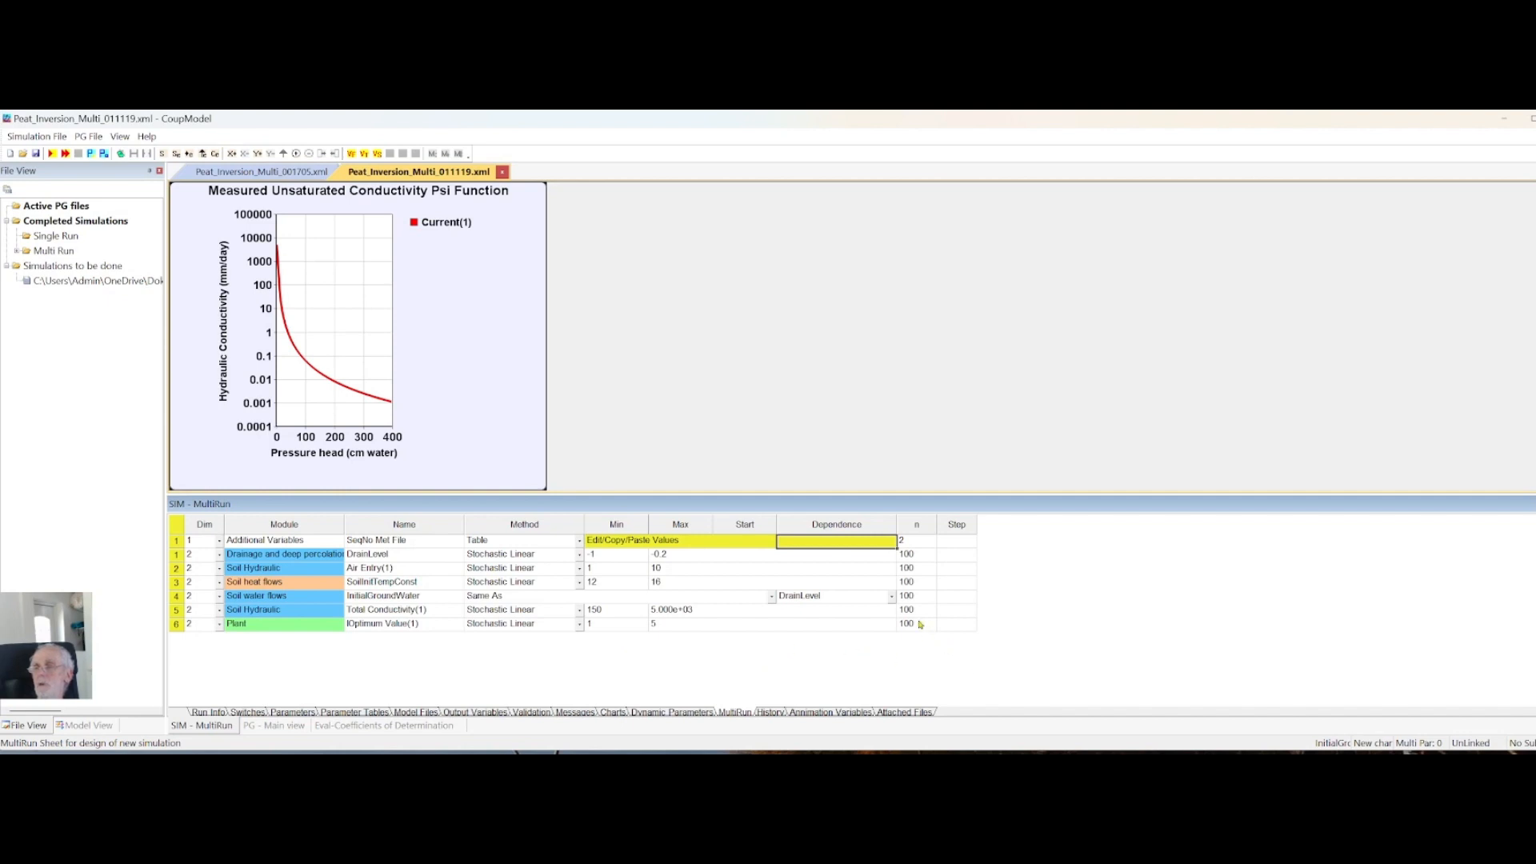
Set the number of repetitions for the Dimension 2 multi-run parameters to 1000
left_click(916, 582)
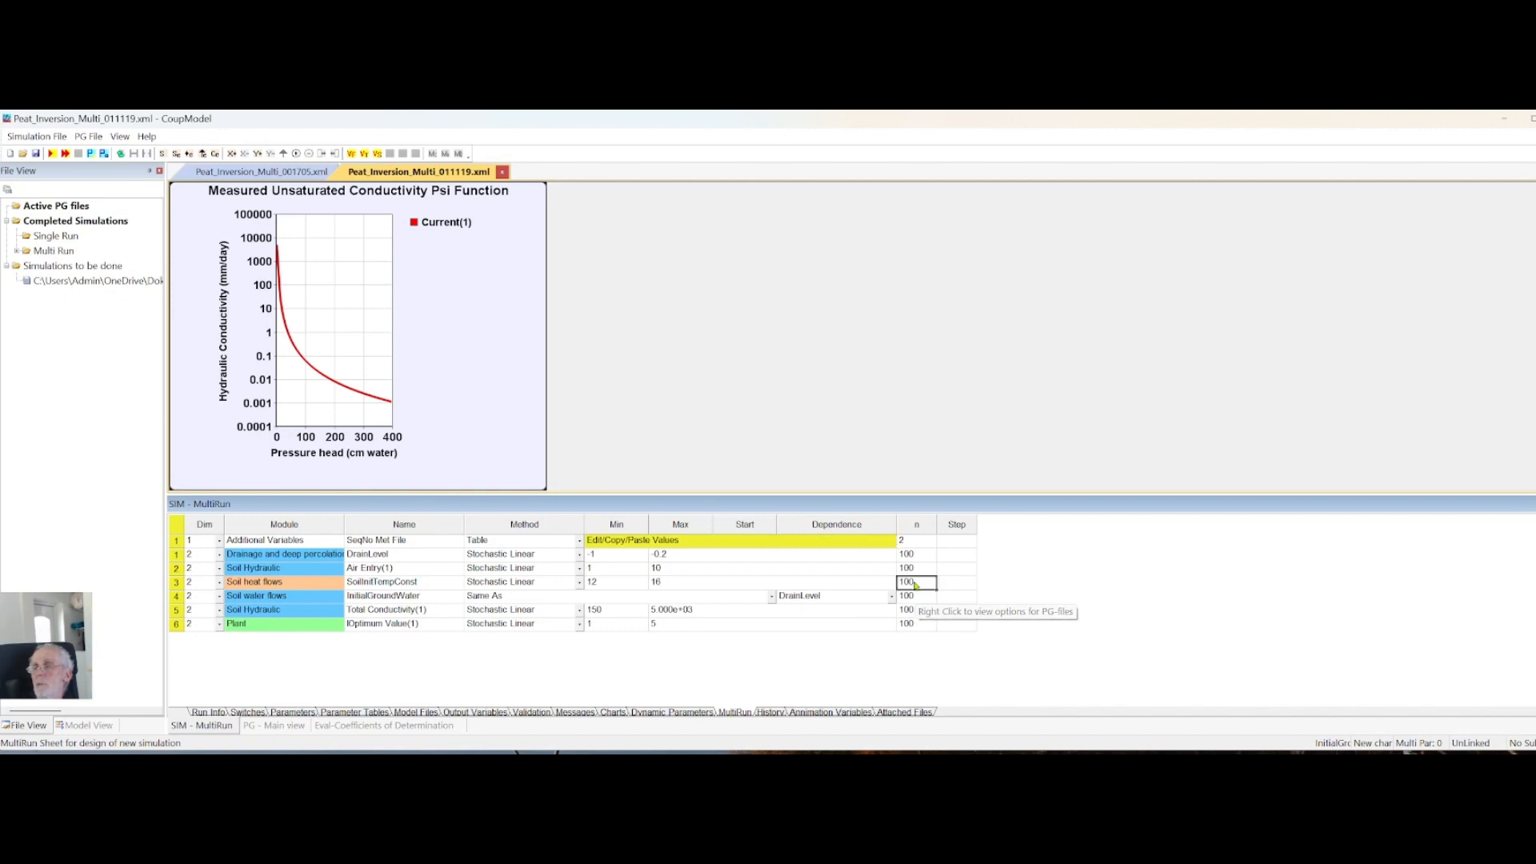
key("BackSpace")
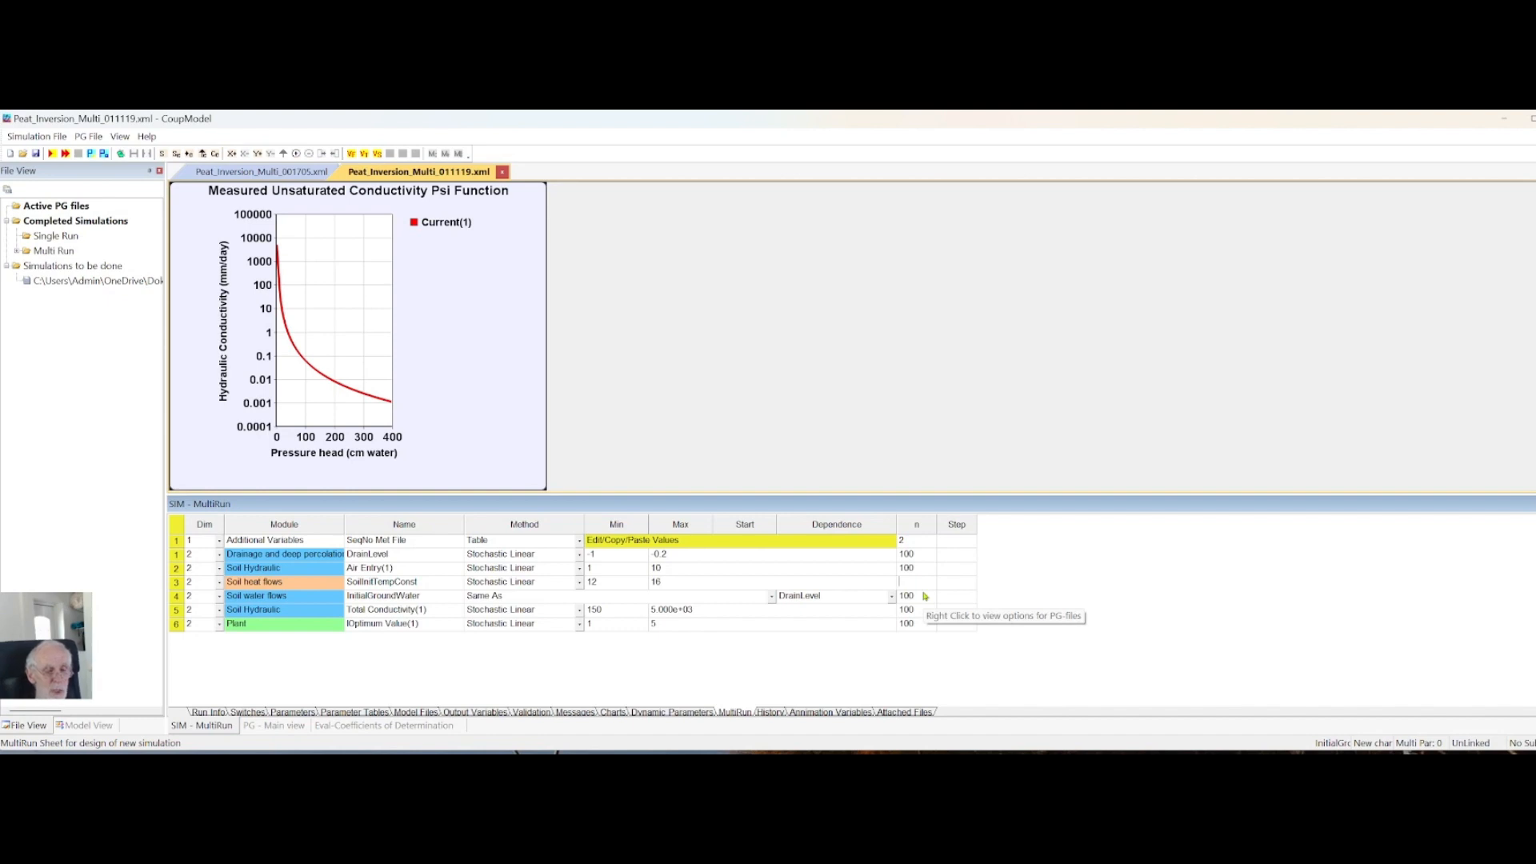
type("1000")
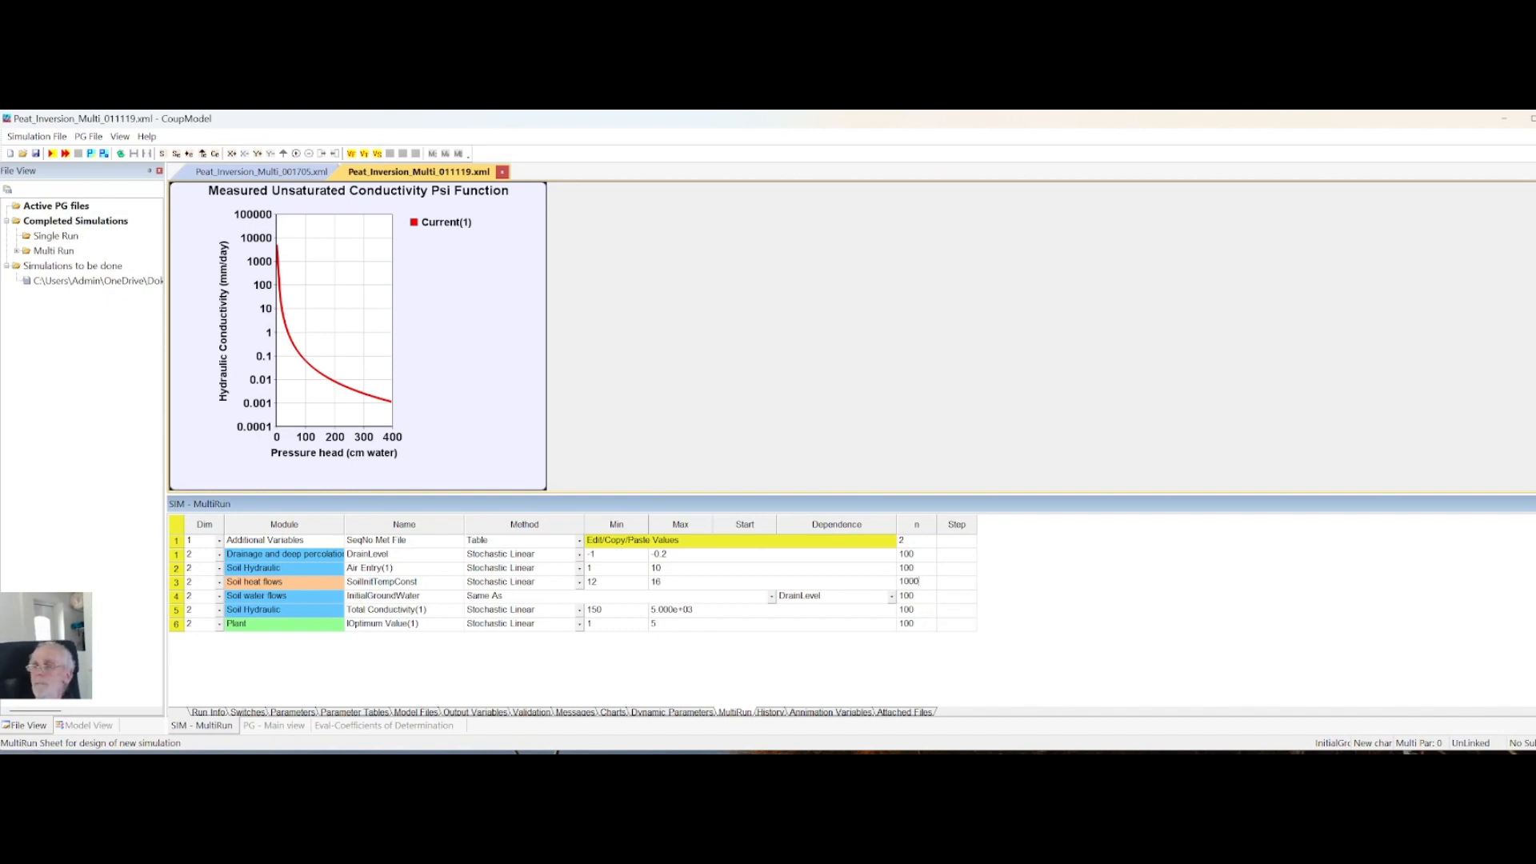
left_click(914, 613)
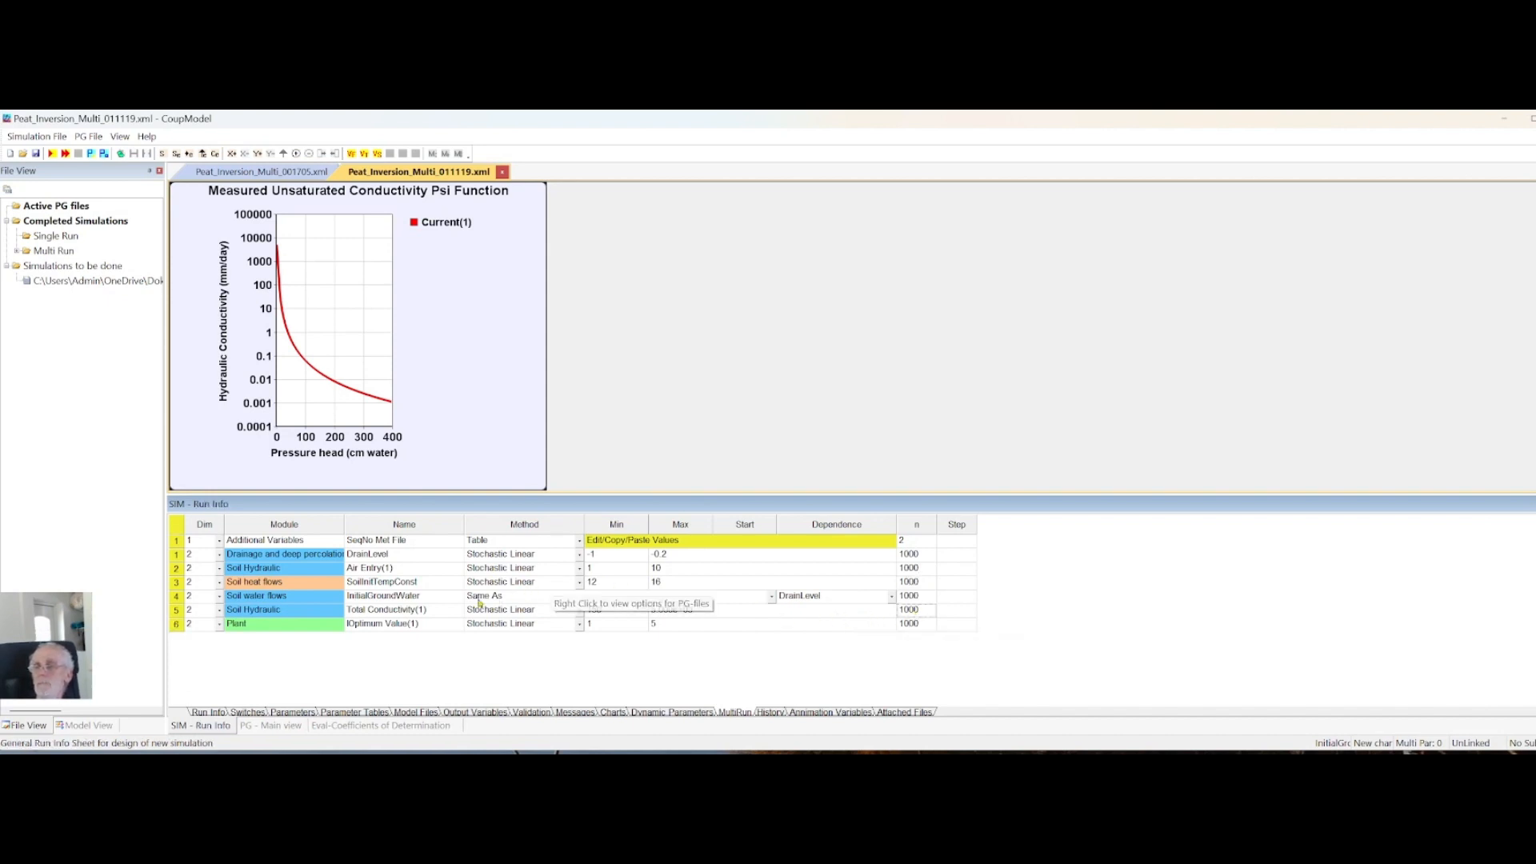
Start the multiple runs of the revised simulation and switch to the Peat_Inversion_Multi_001705.xml document
left_click(210, 713)
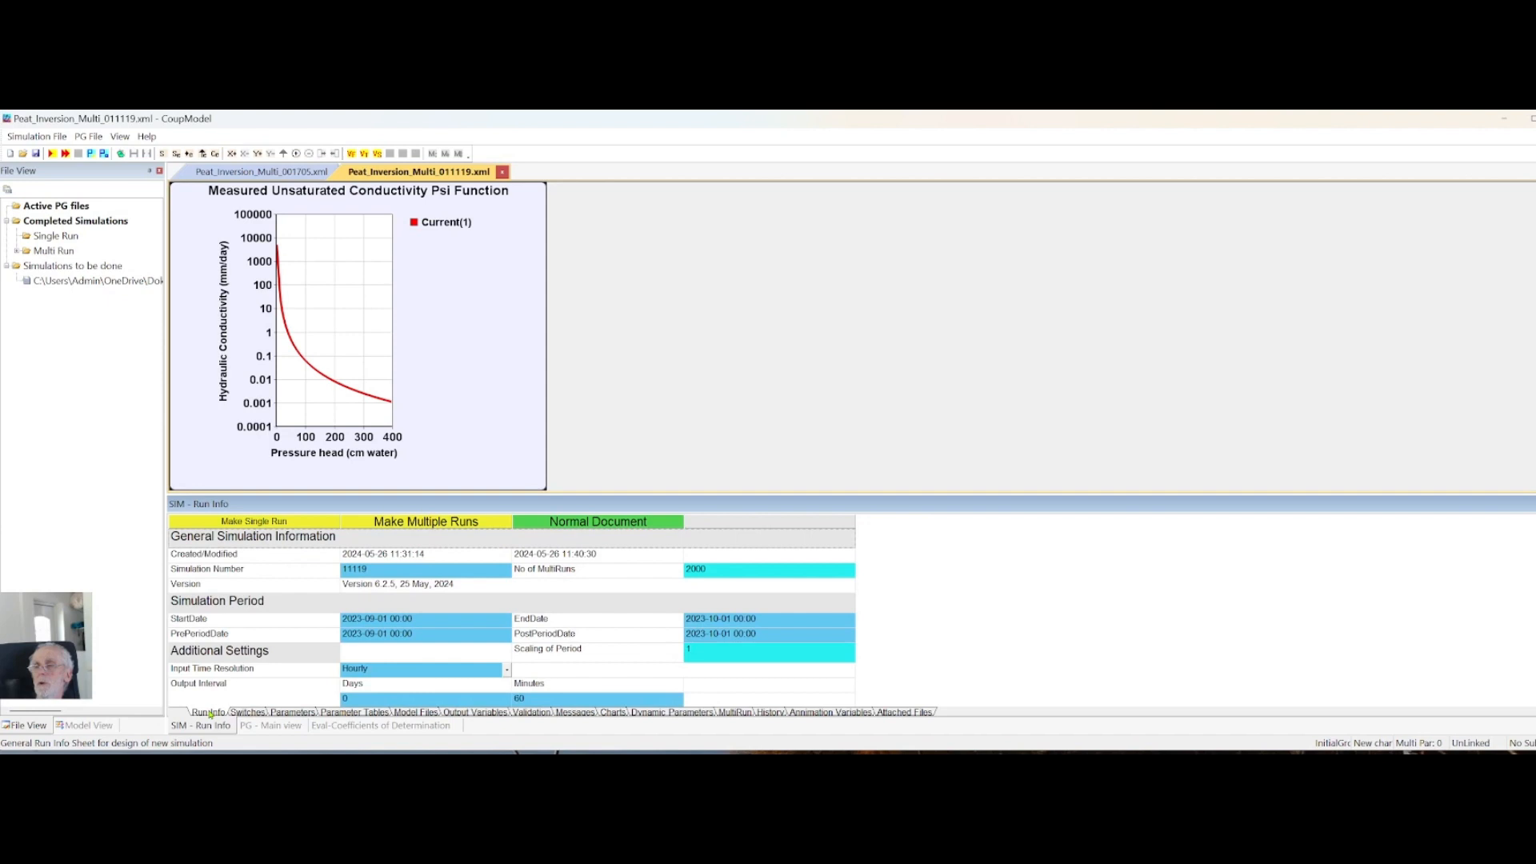
left_click(361, 523)
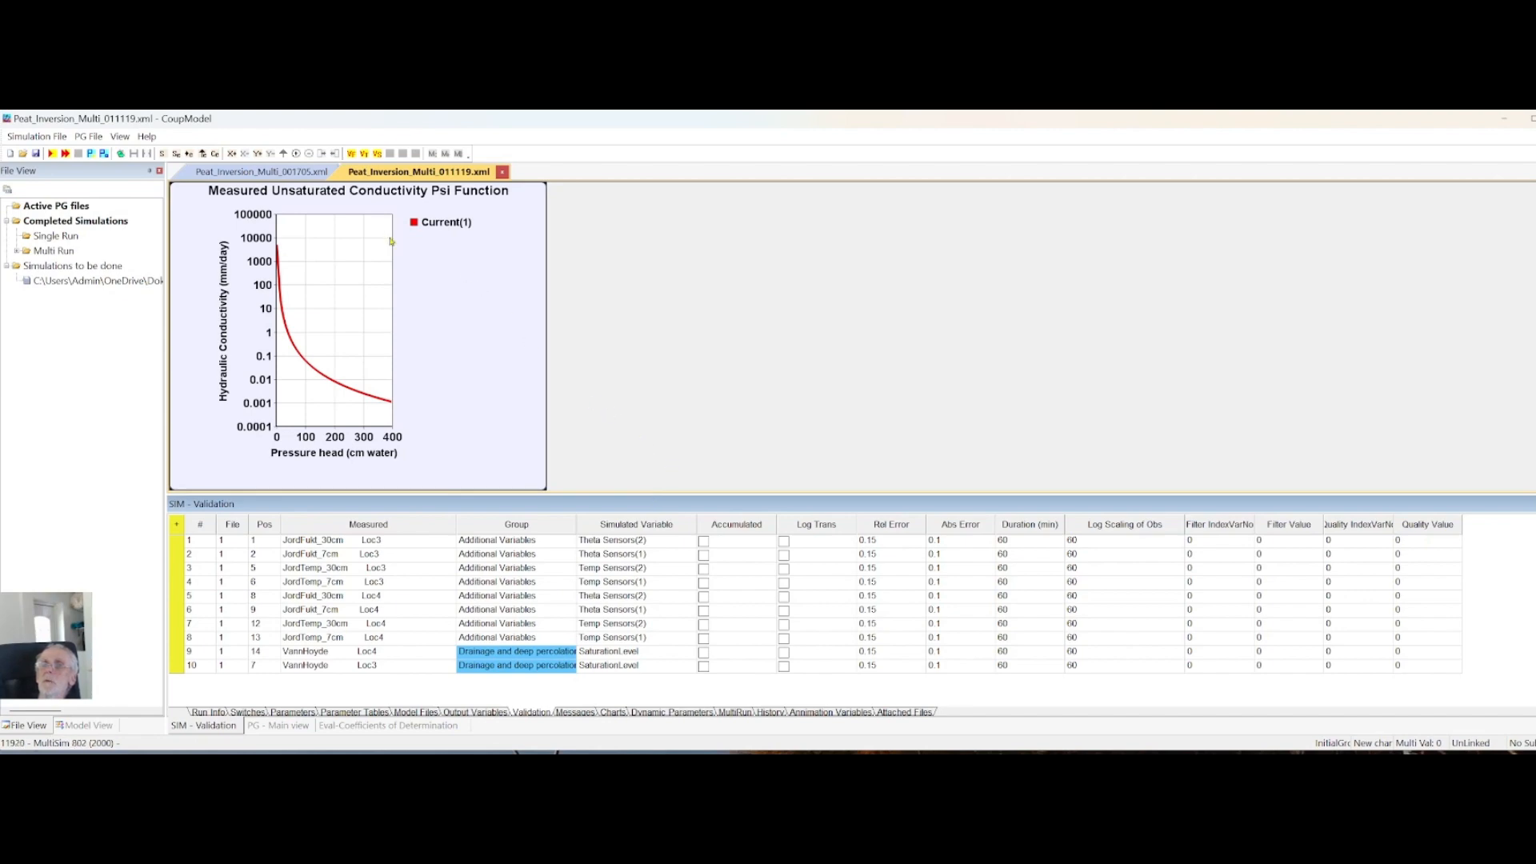
left_click(302, 173)
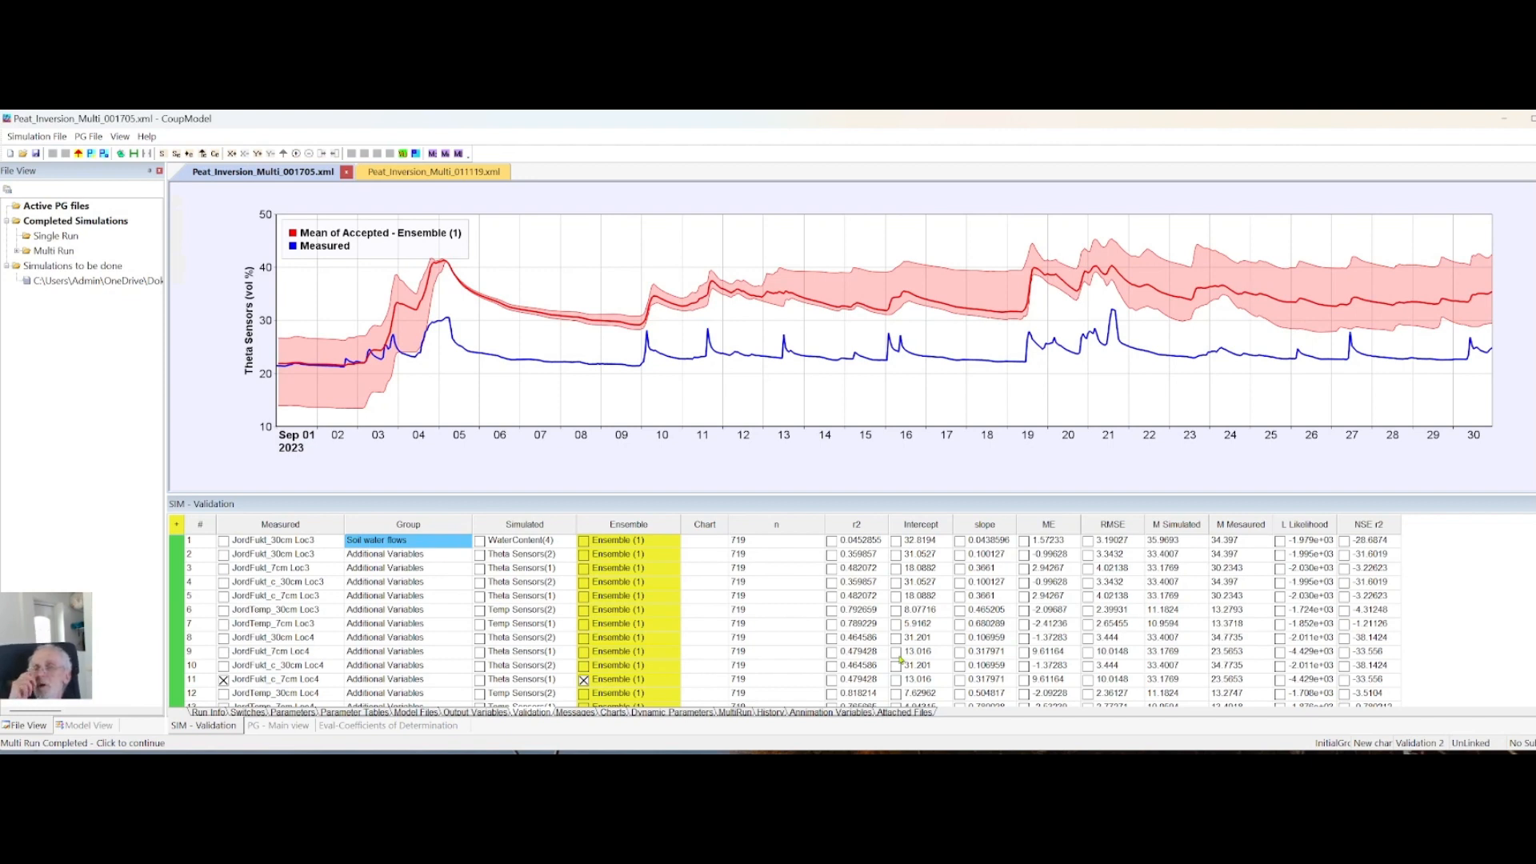
In Peat_Inversion_Multi_011119.xml, estimate the mean value for the ensemble and plot Ensemble (1) for the VannHoyde Loc4 saturation level
left_click(462, 174)
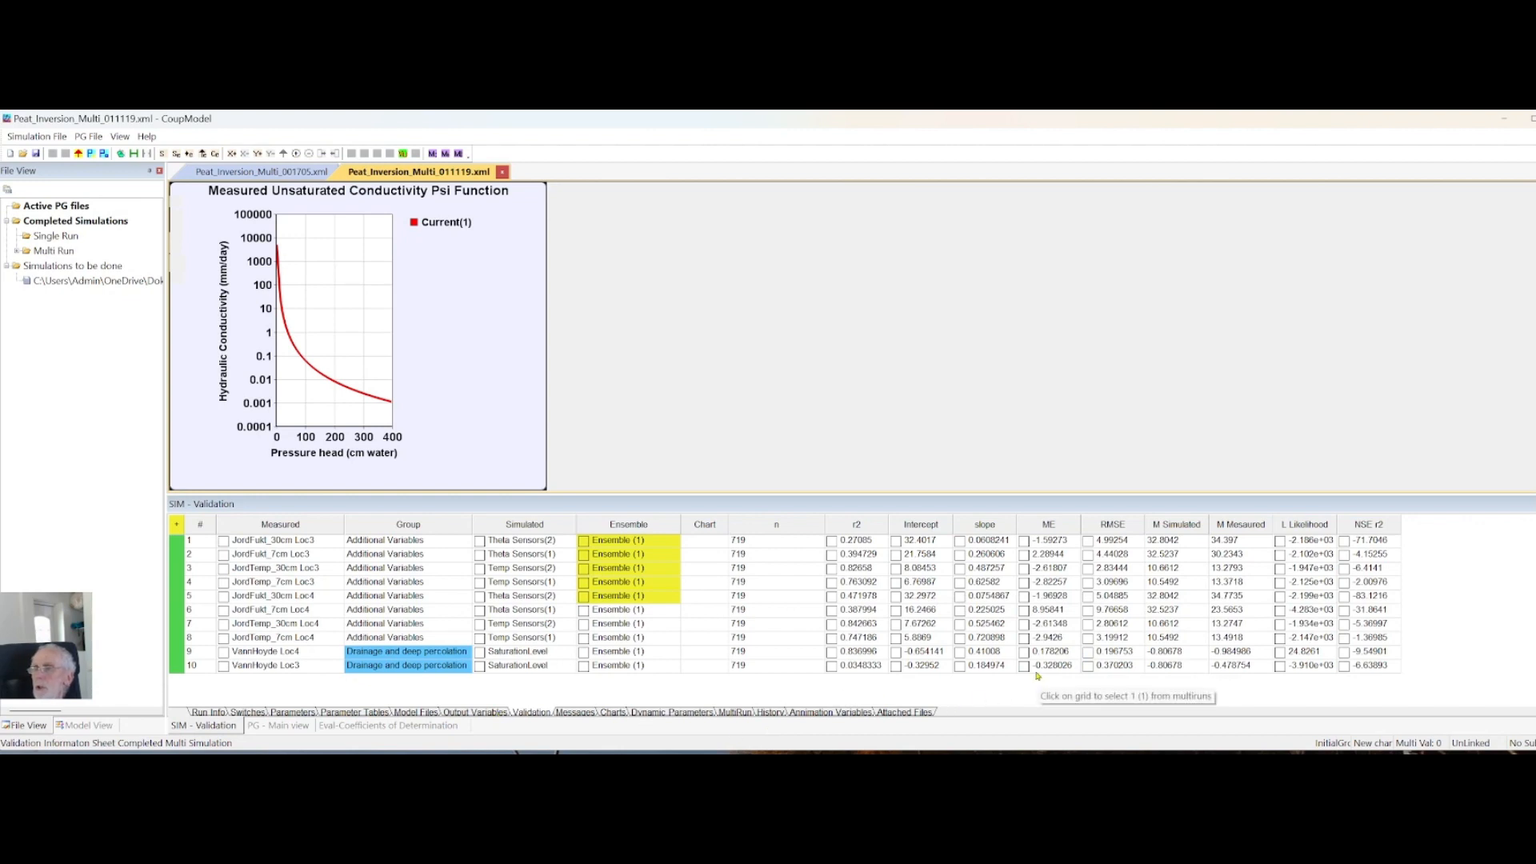
right_click(614, 656)
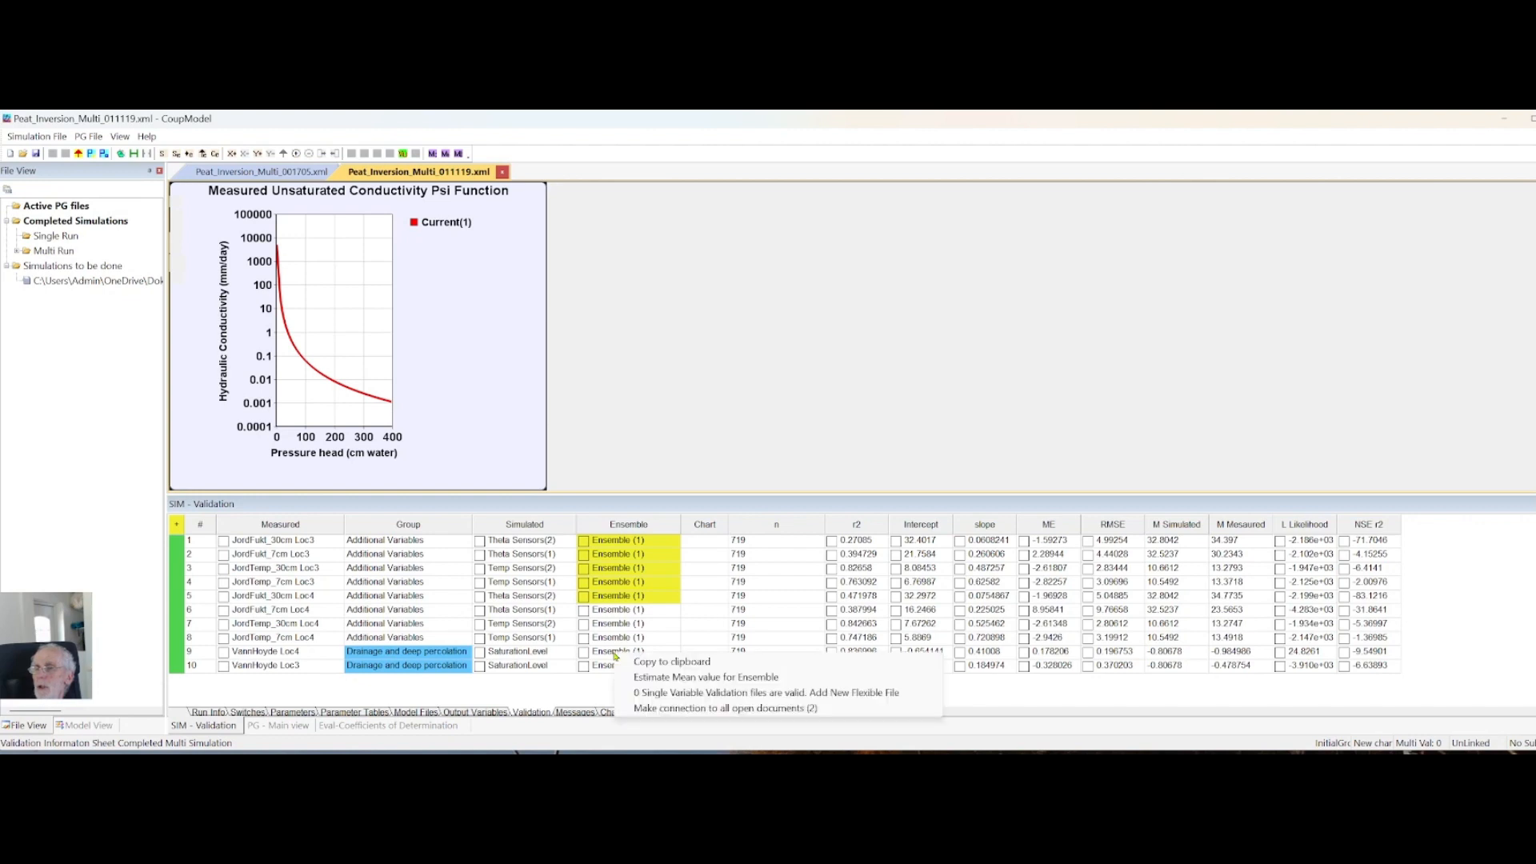
left_click(648, 678)
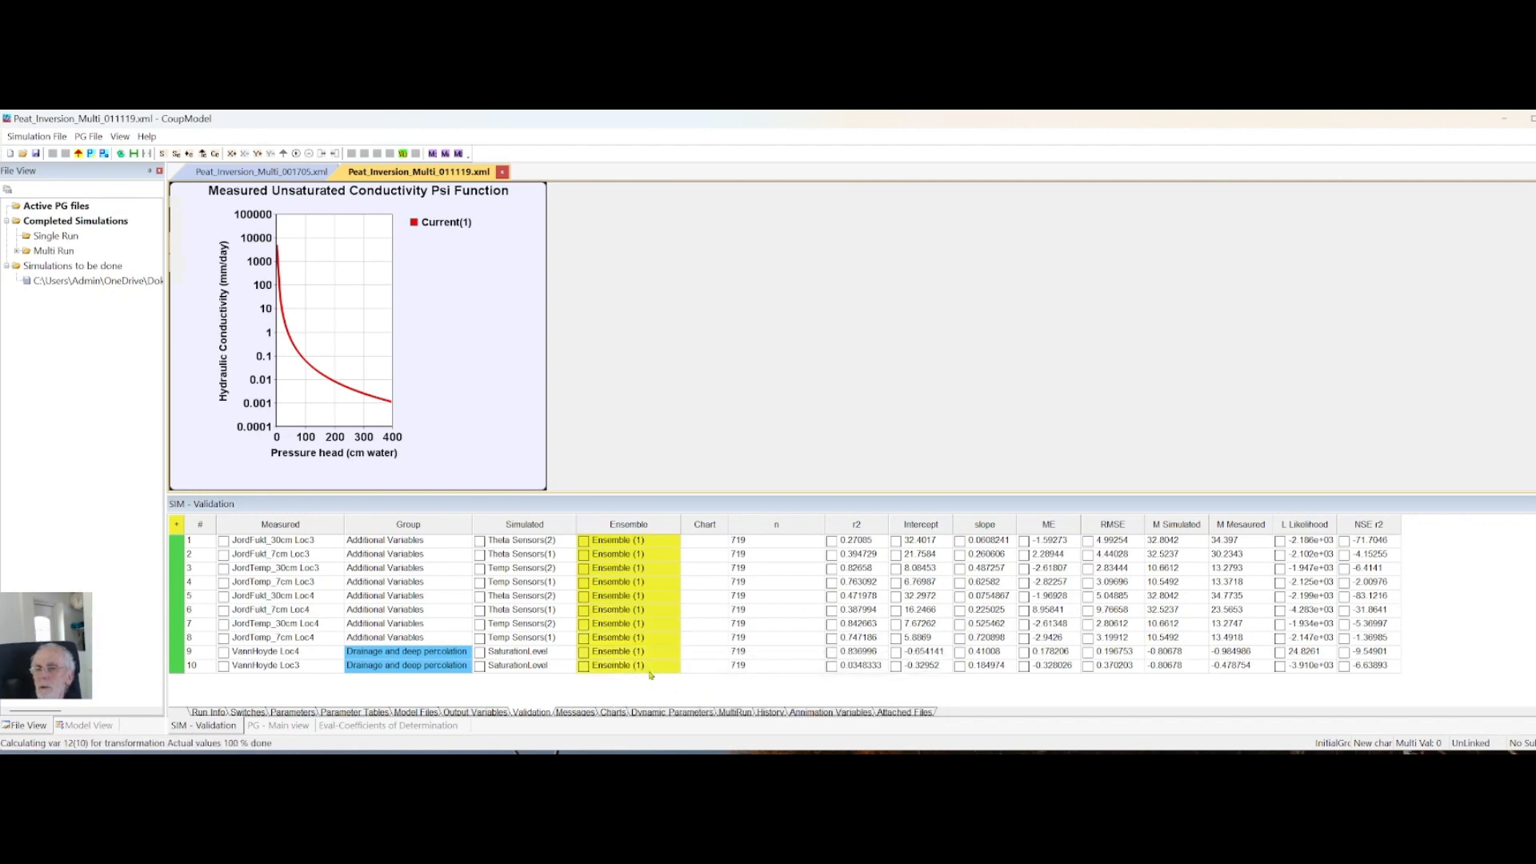
left_click(584, 651)
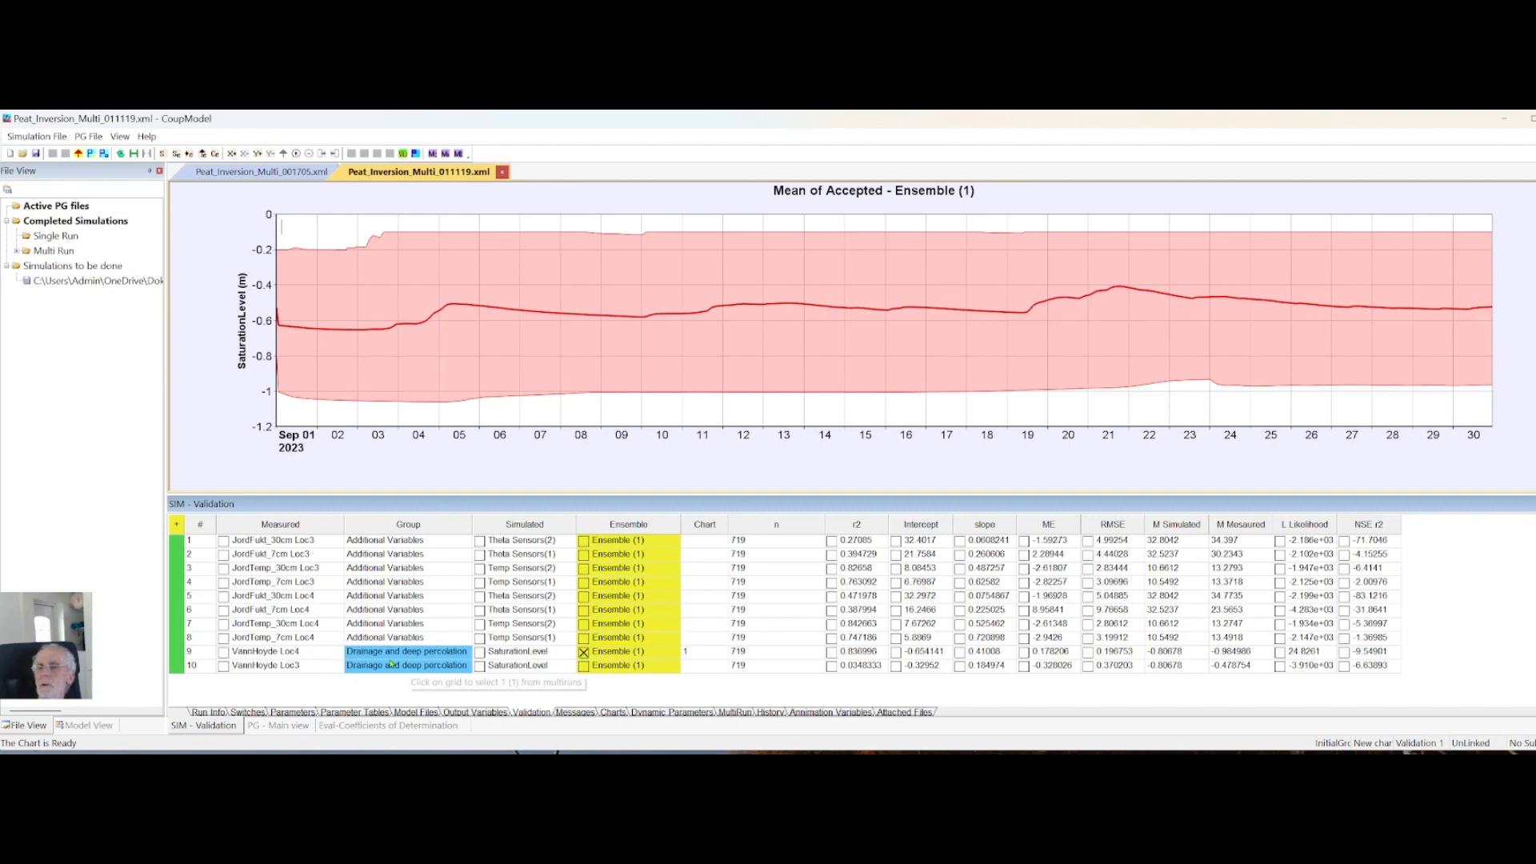
Compare the ensemble saturation level with the measured VannHoyde Loc4 and Loc3 series, then clear the chart selections
left_click(223, 652)
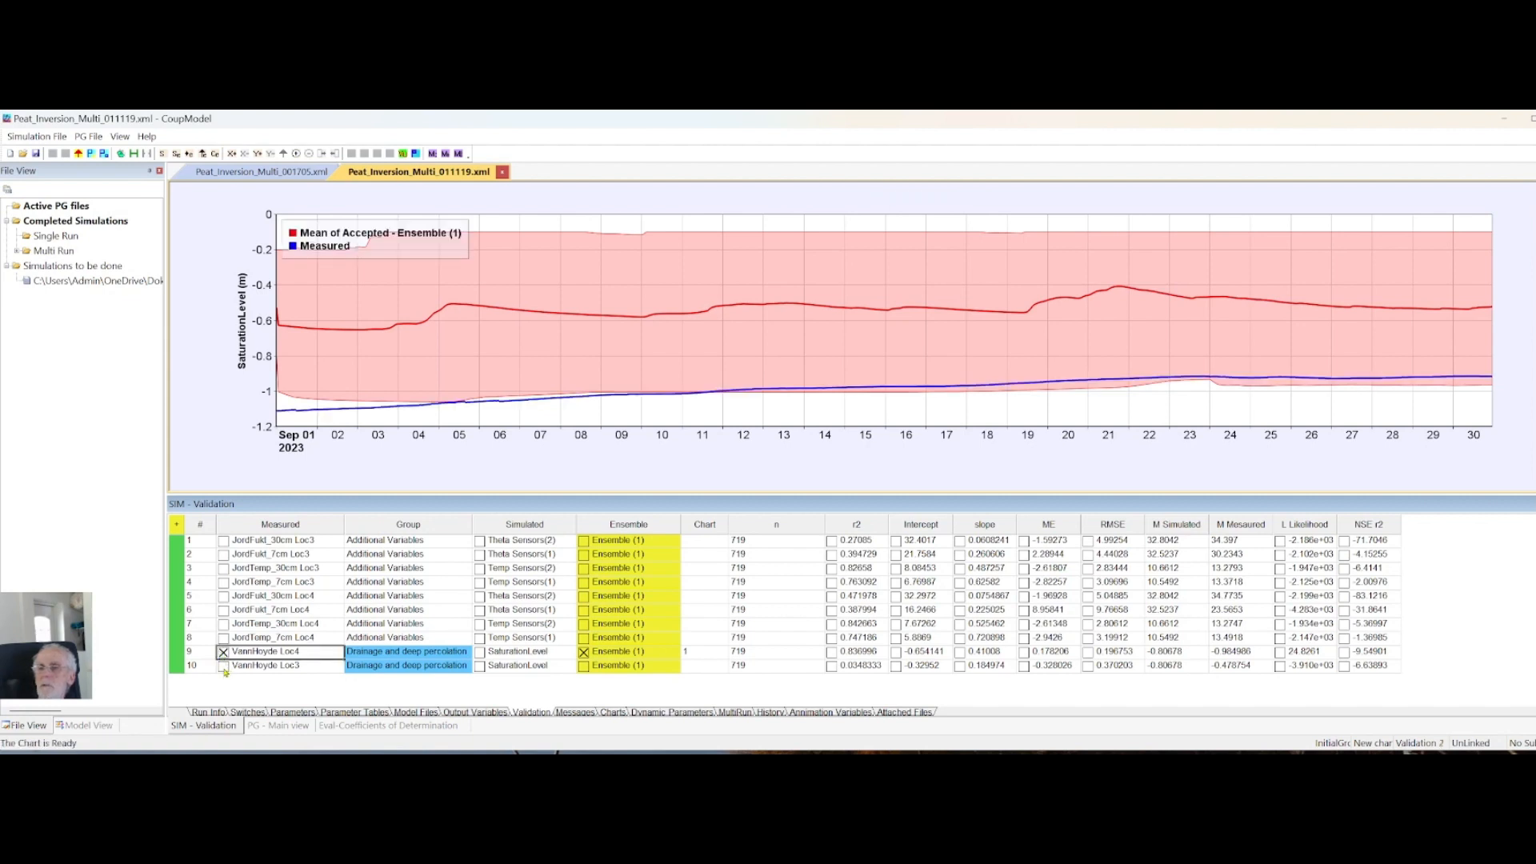
left_click(223, 666)
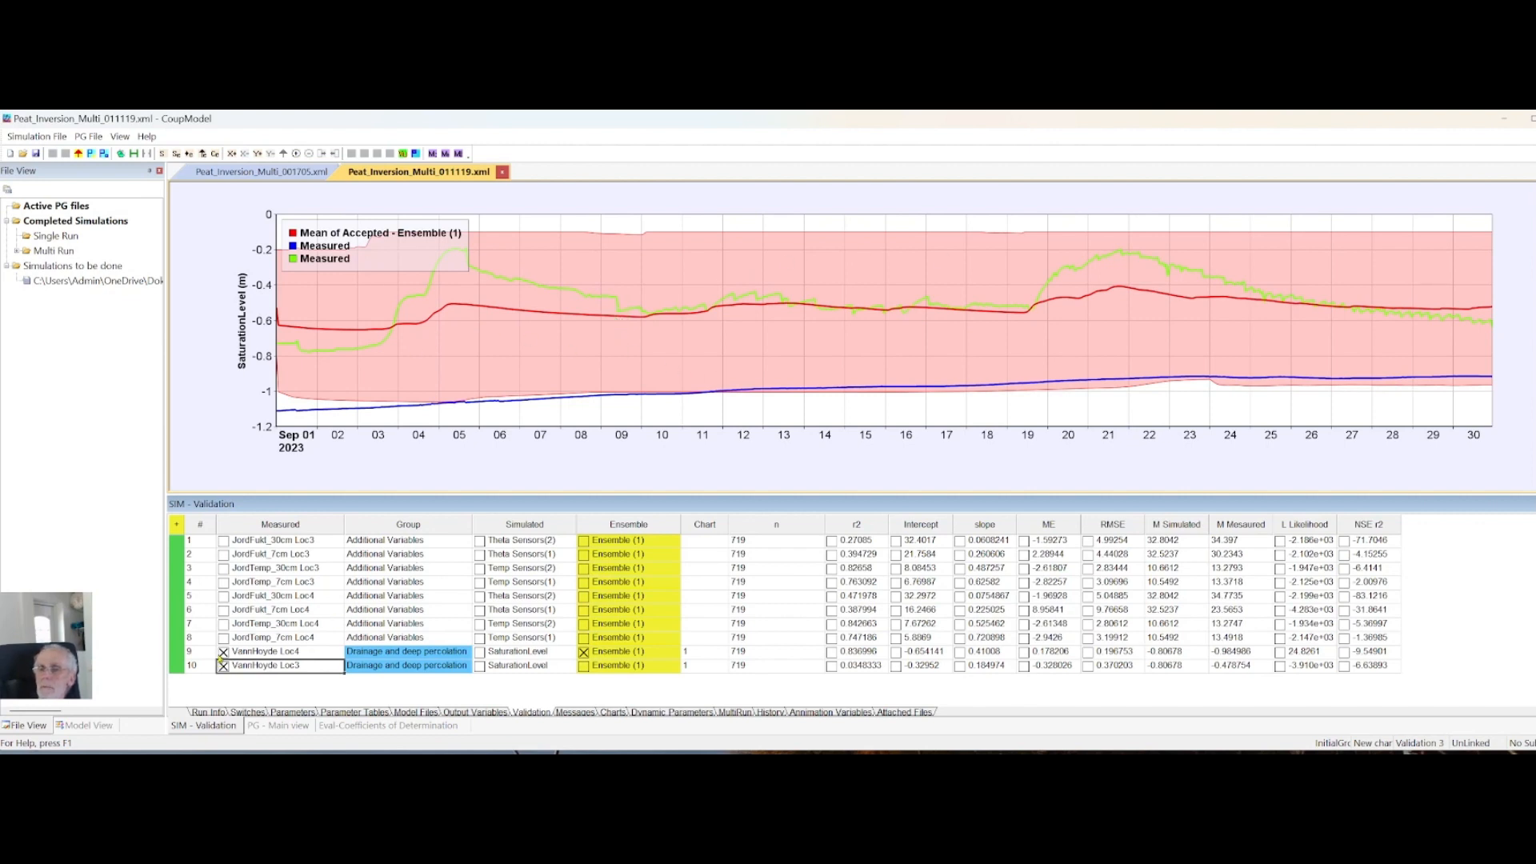
left_click(223, 652)
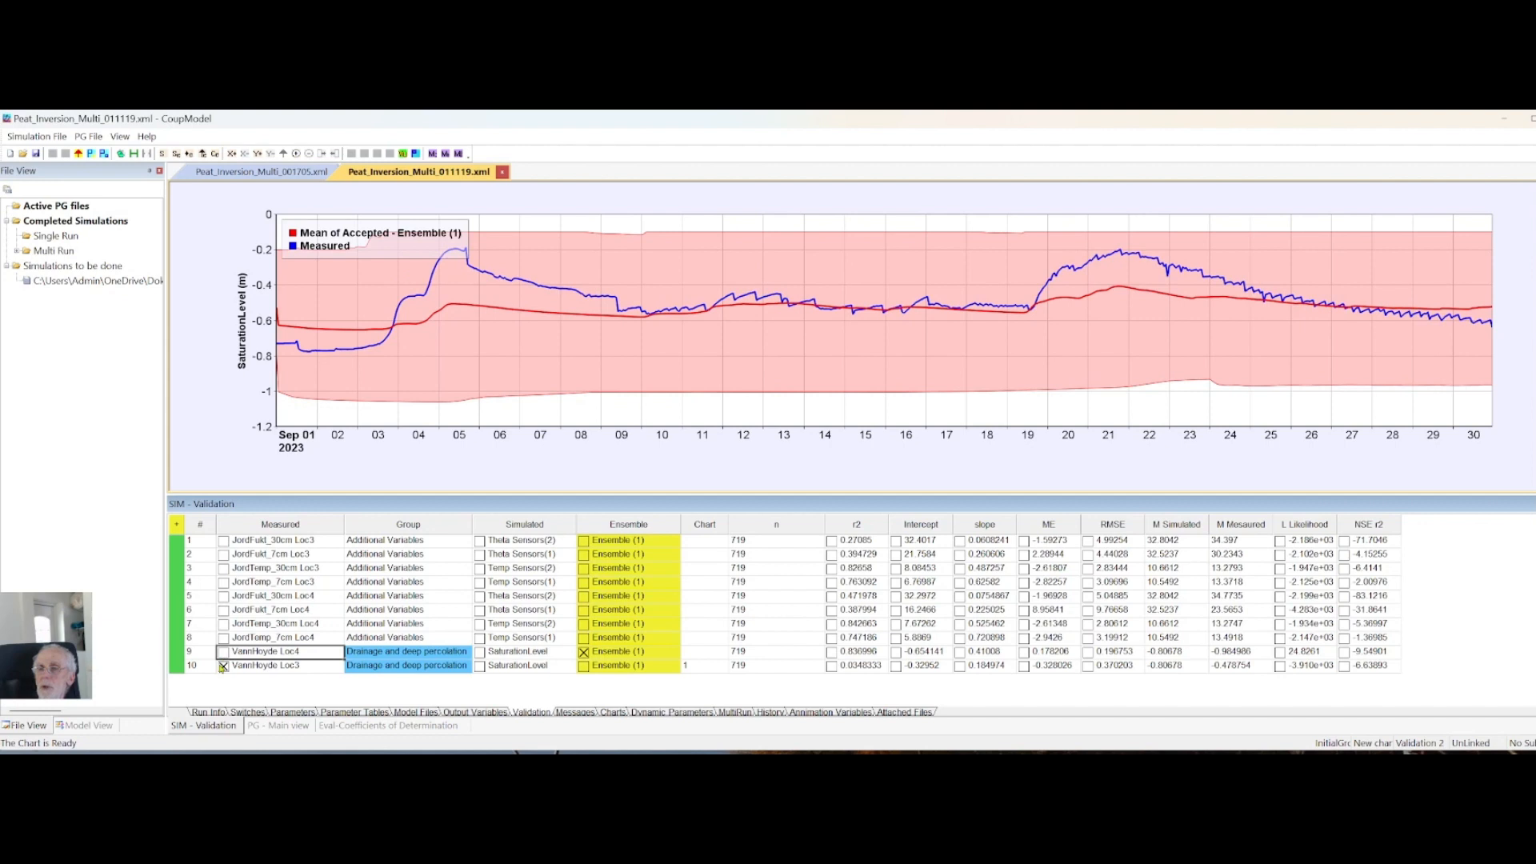
left_click(223, 665)
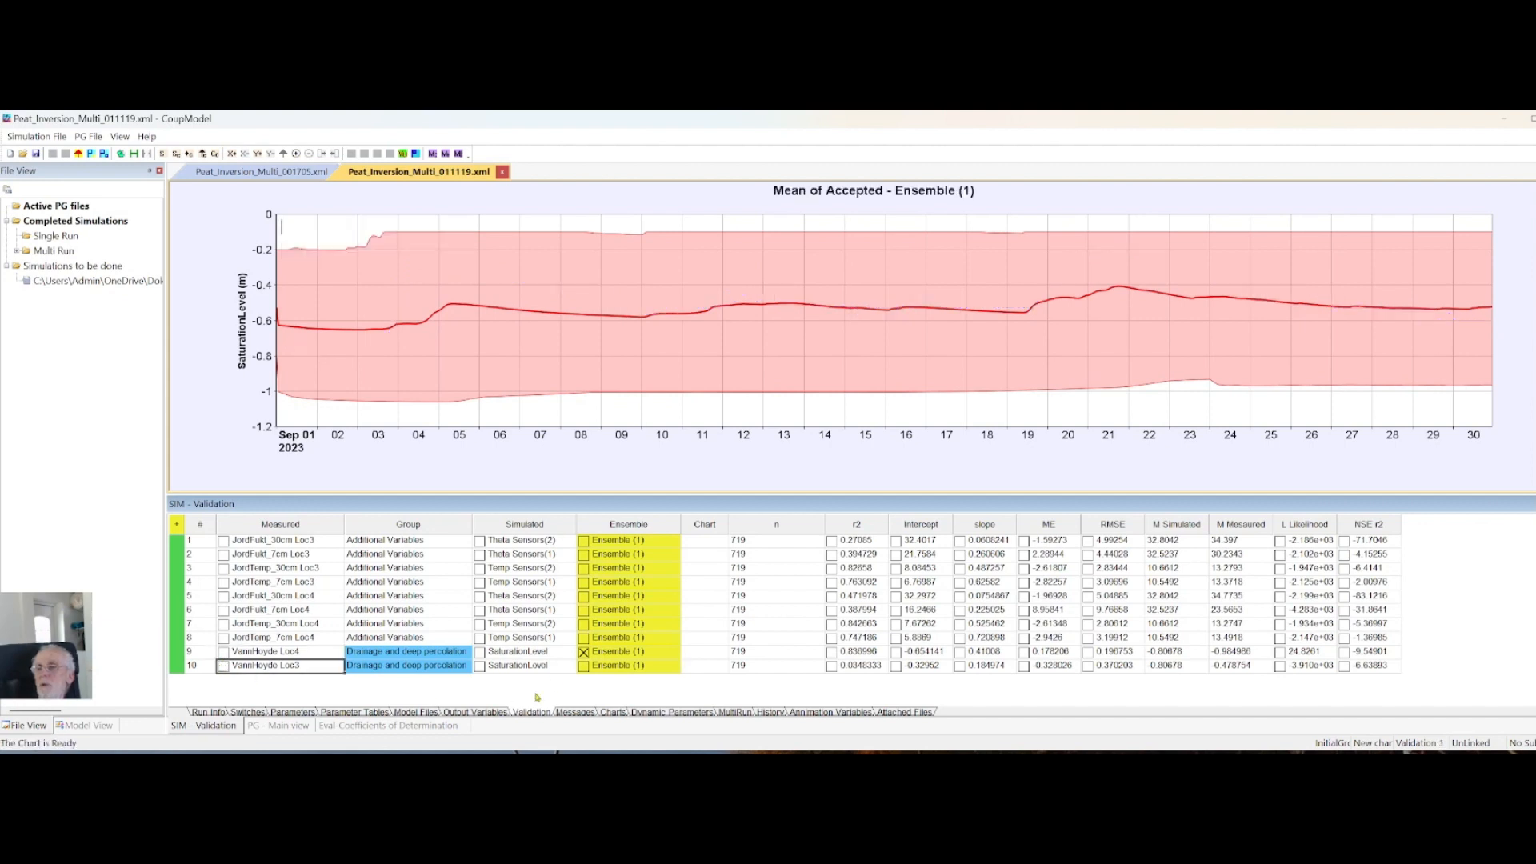
left_click(583, 652)
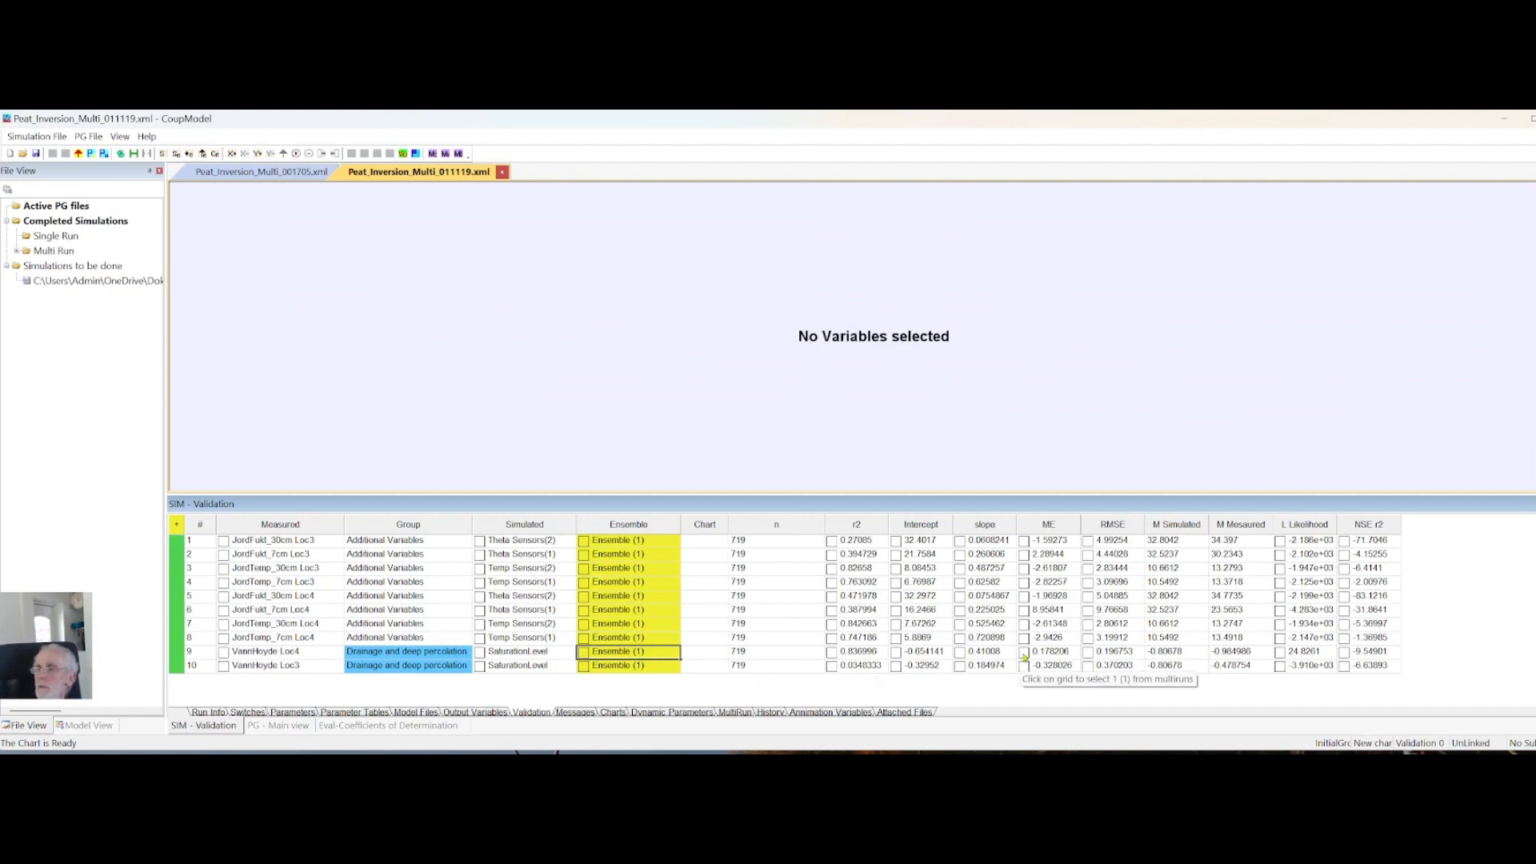
Plot r2 against run number for VannHoyde Loc4 and Loc3, expanding the chart layout to four horizontal subcharts
left_click(832, 651)
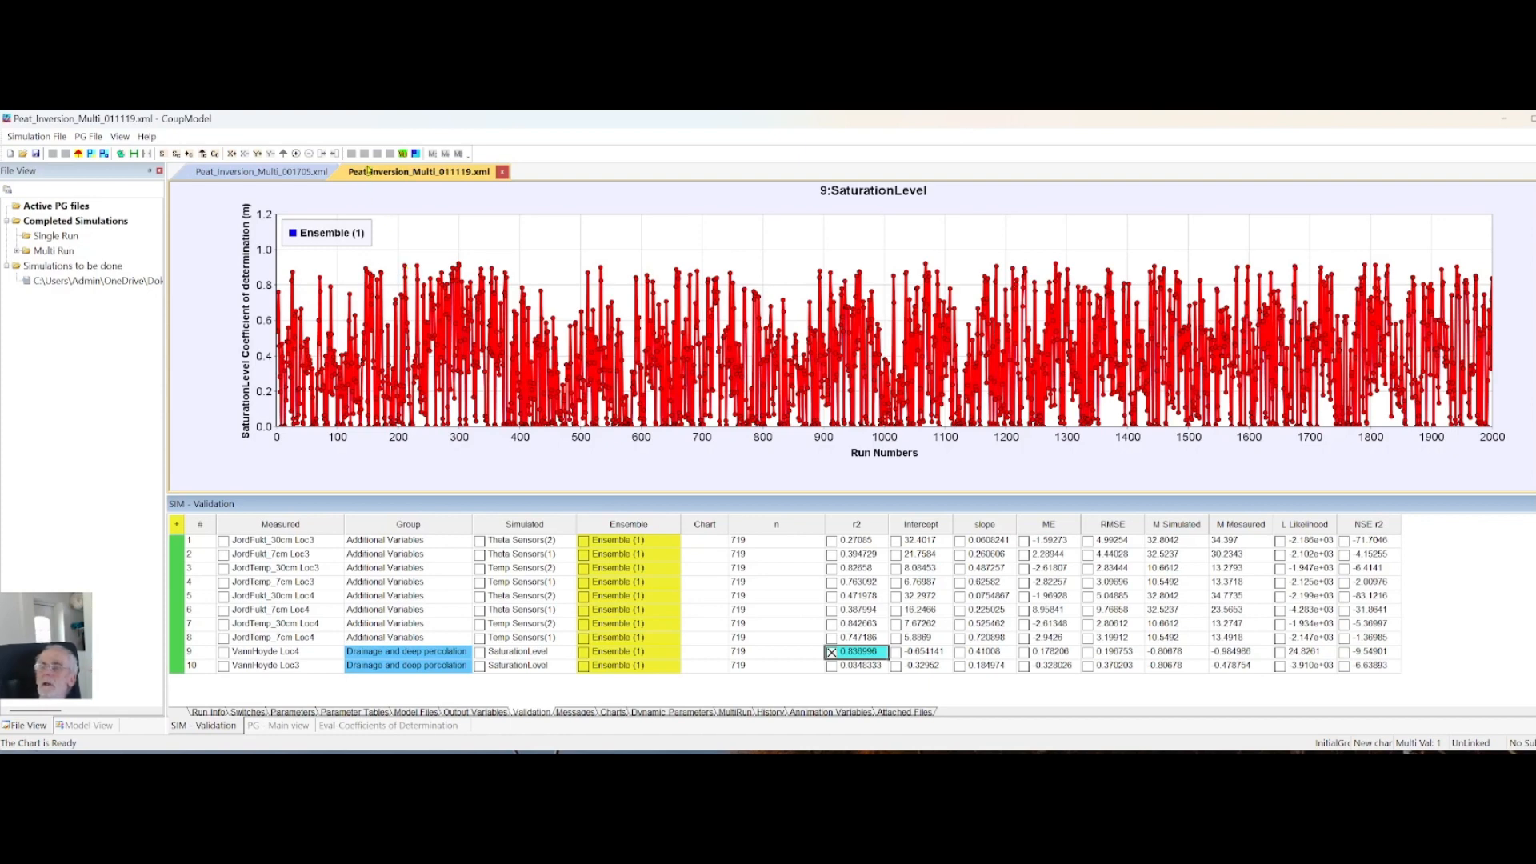
left_click(231, 155)
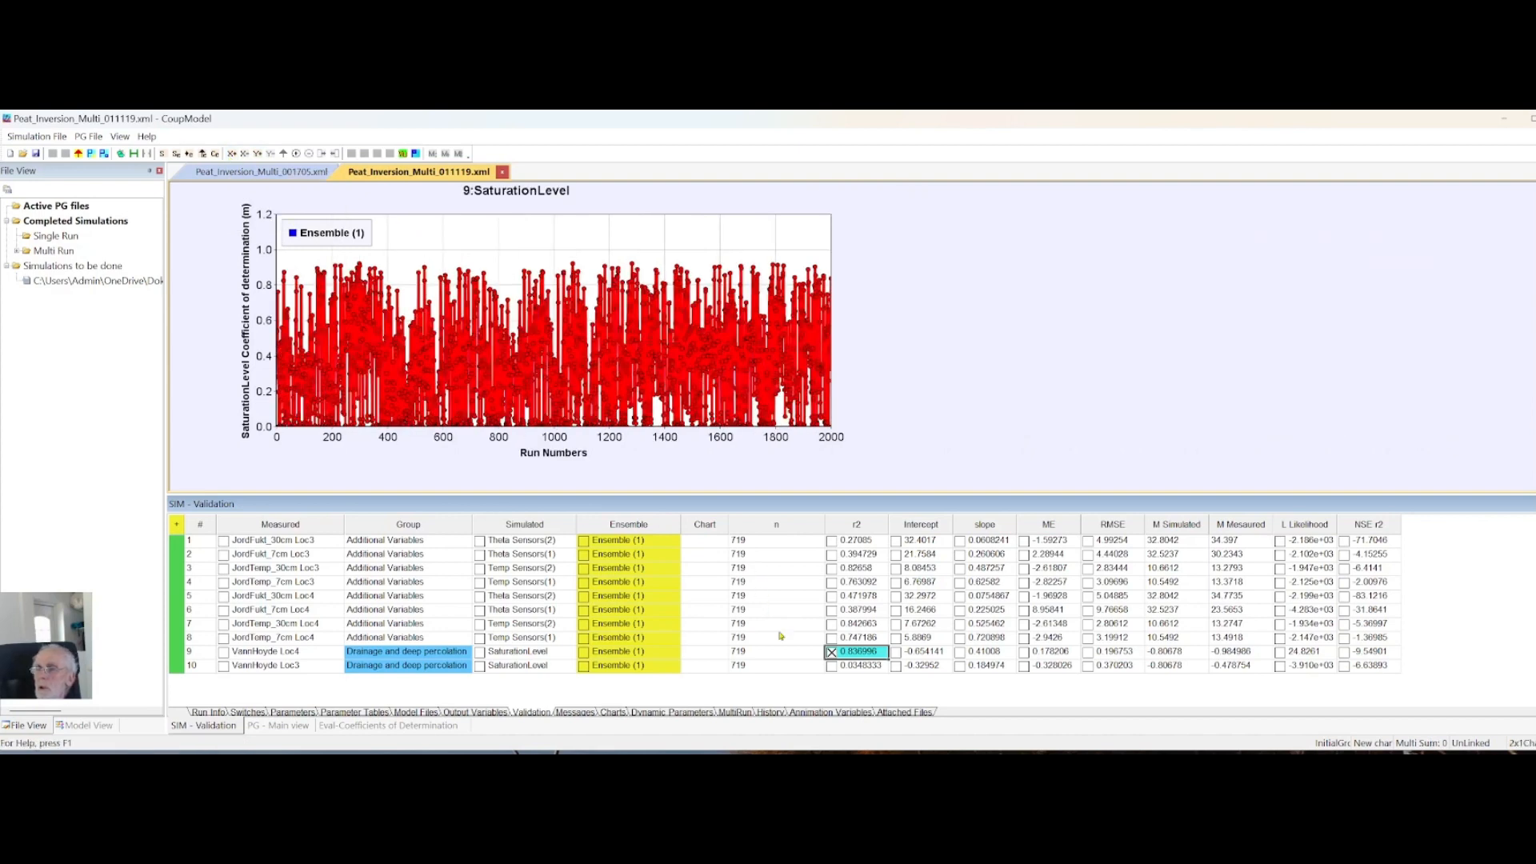
left_click(832, 667)
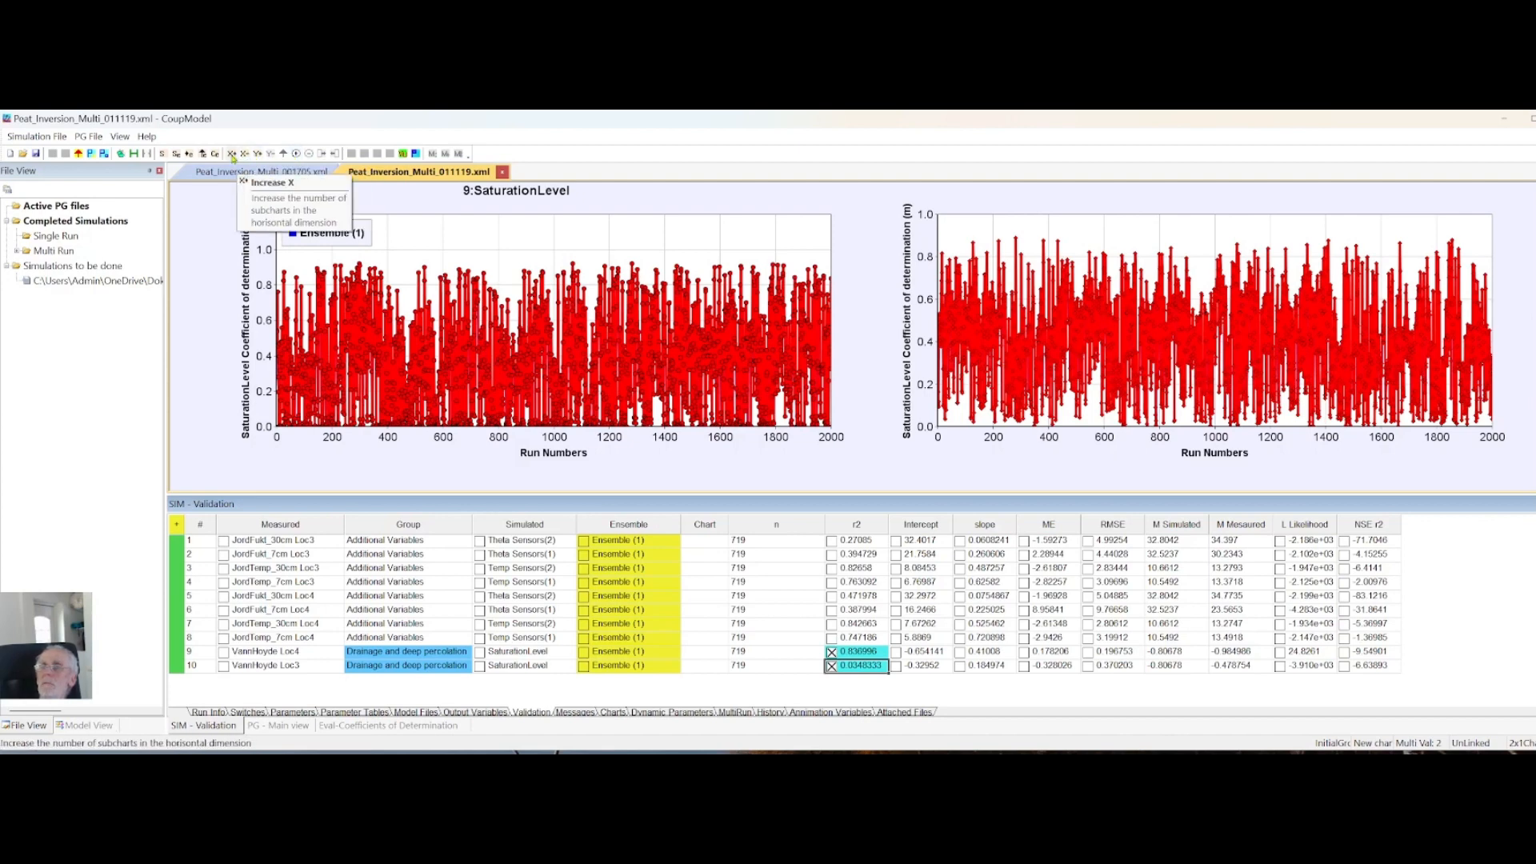
left_click(233, 157)
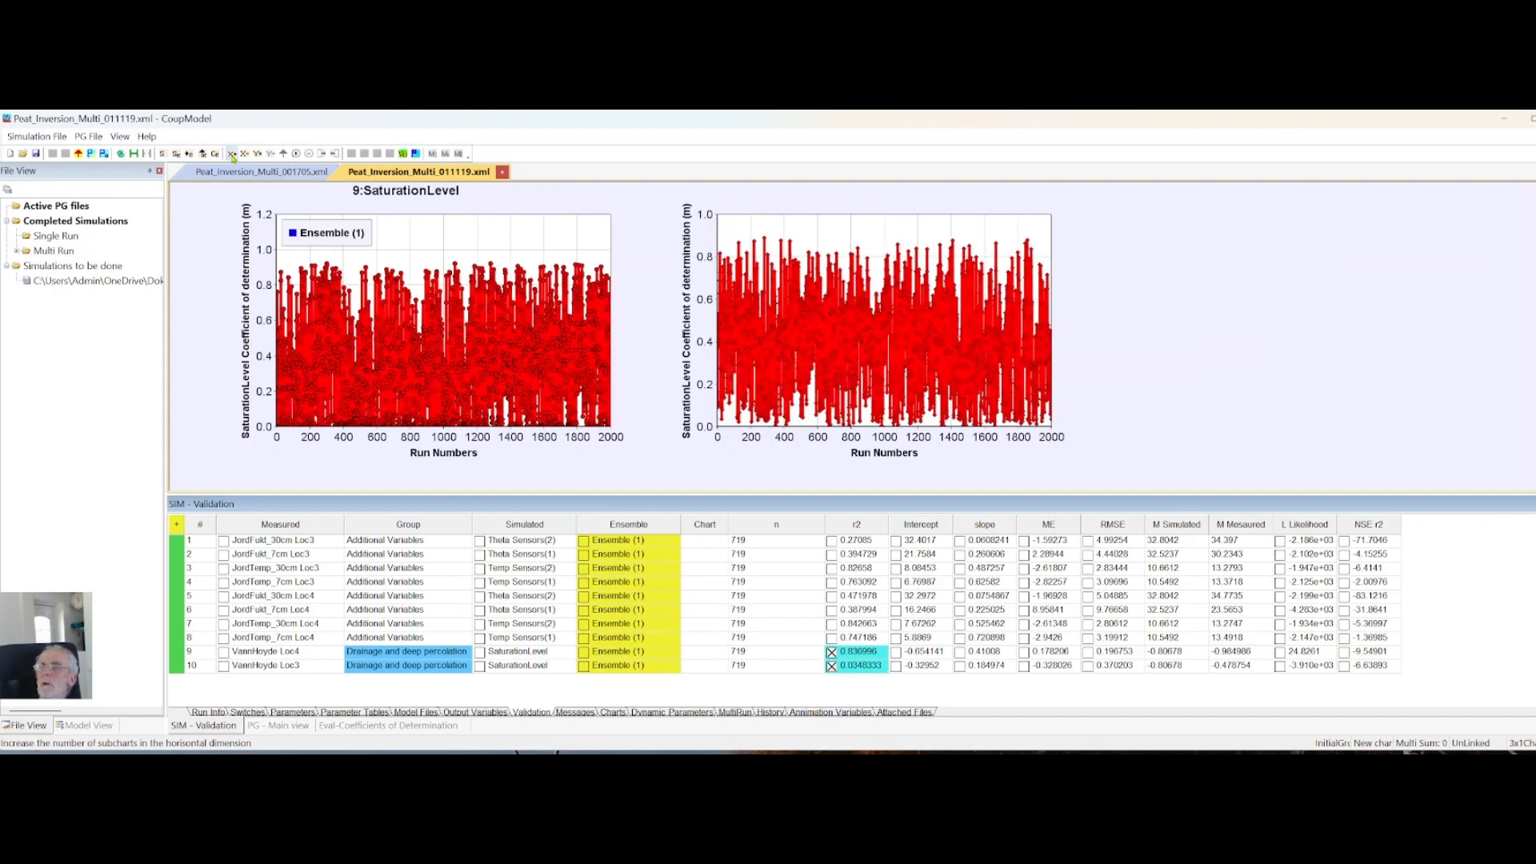
left_click(232, 157)
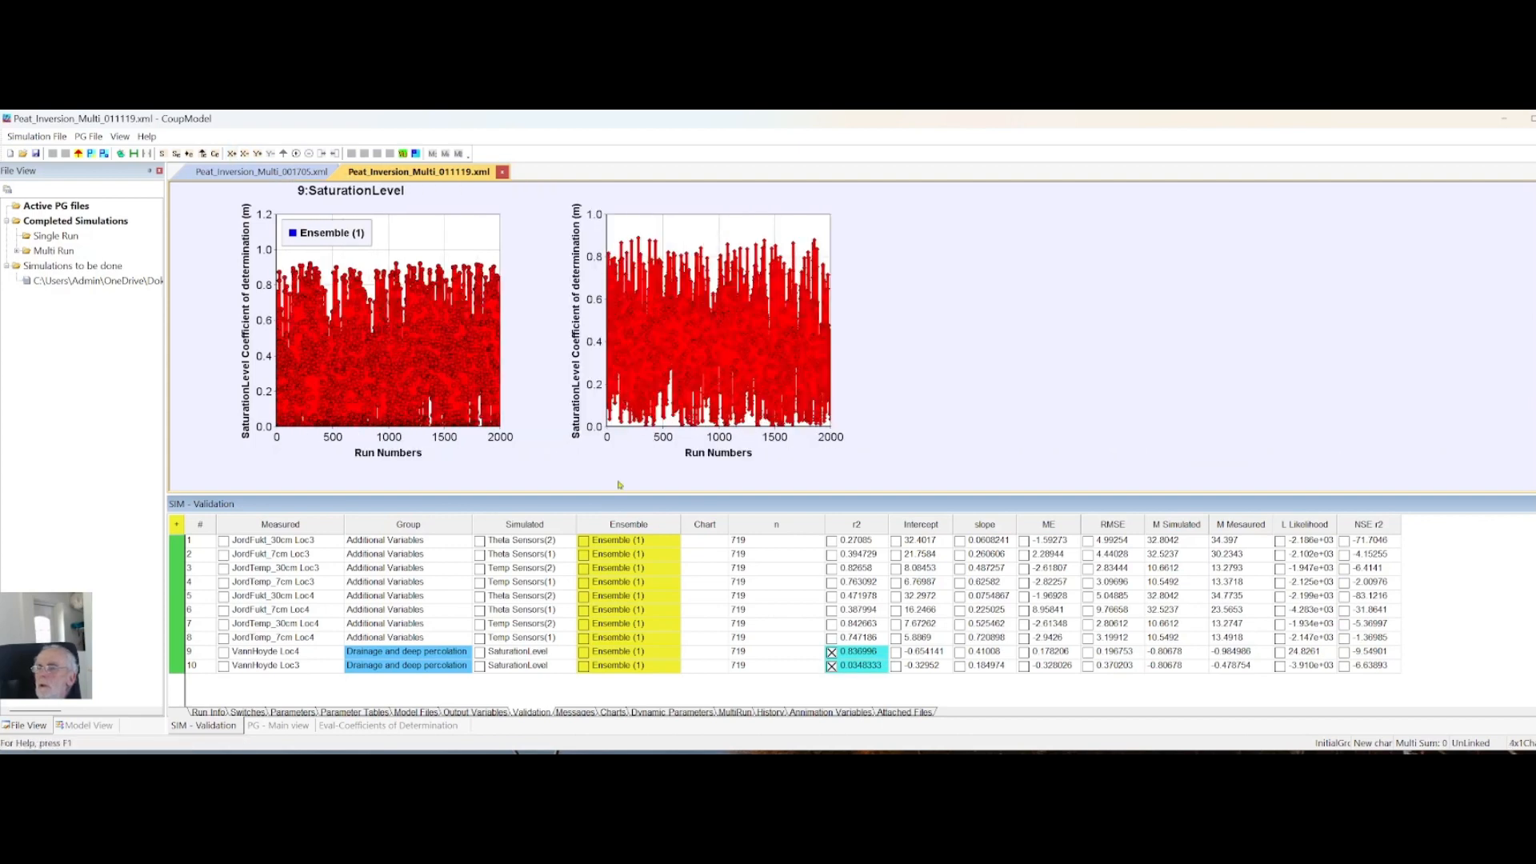
Add the VannHoyde Loc4 mean error (ME) plot, then clear the three selected performance indicators
left_click(1024, 652)
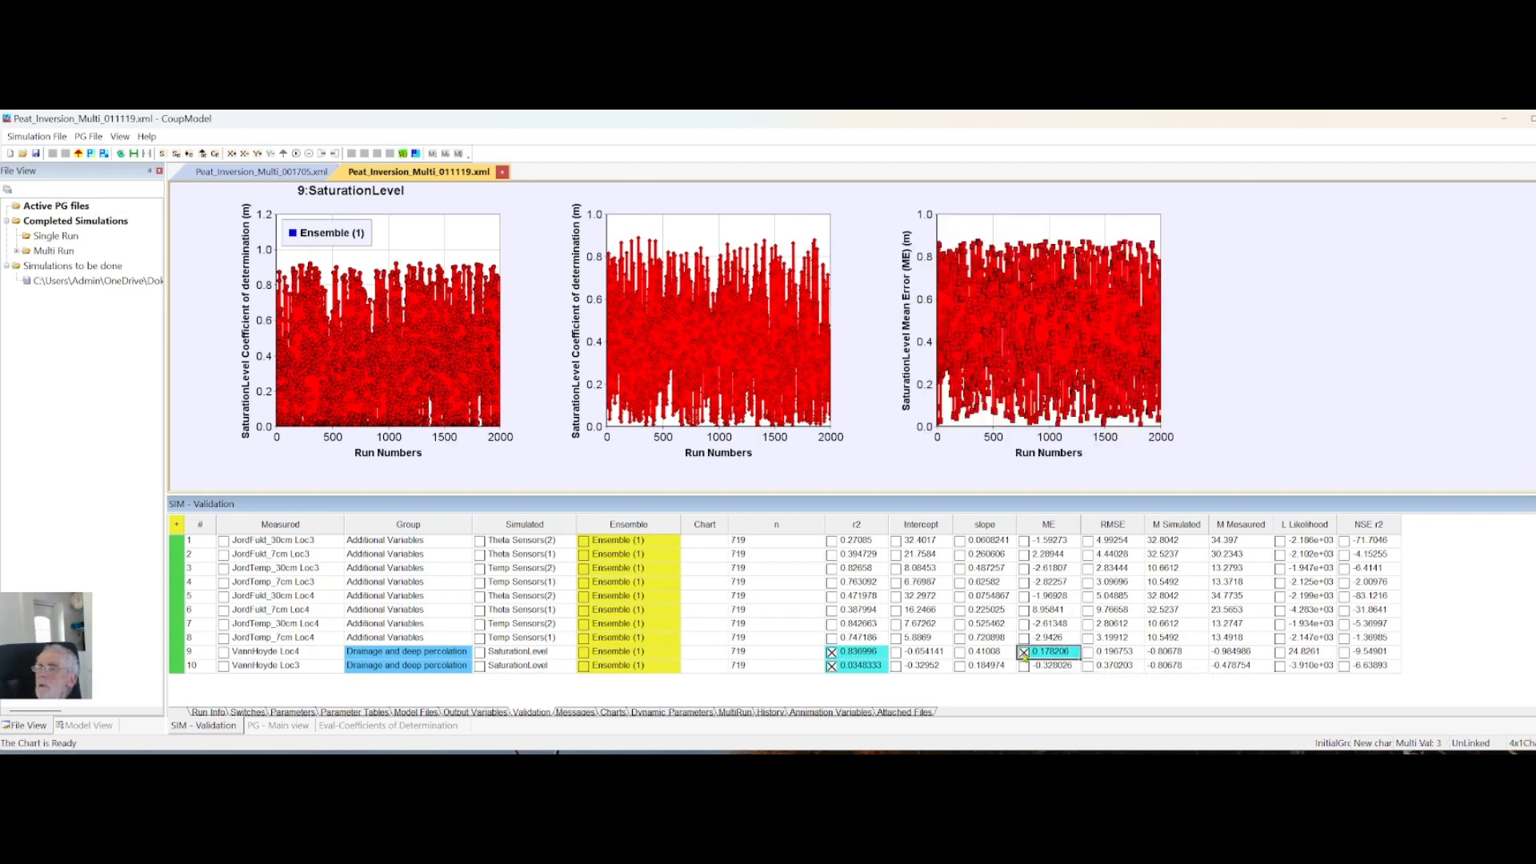
right_click(1024, 655)
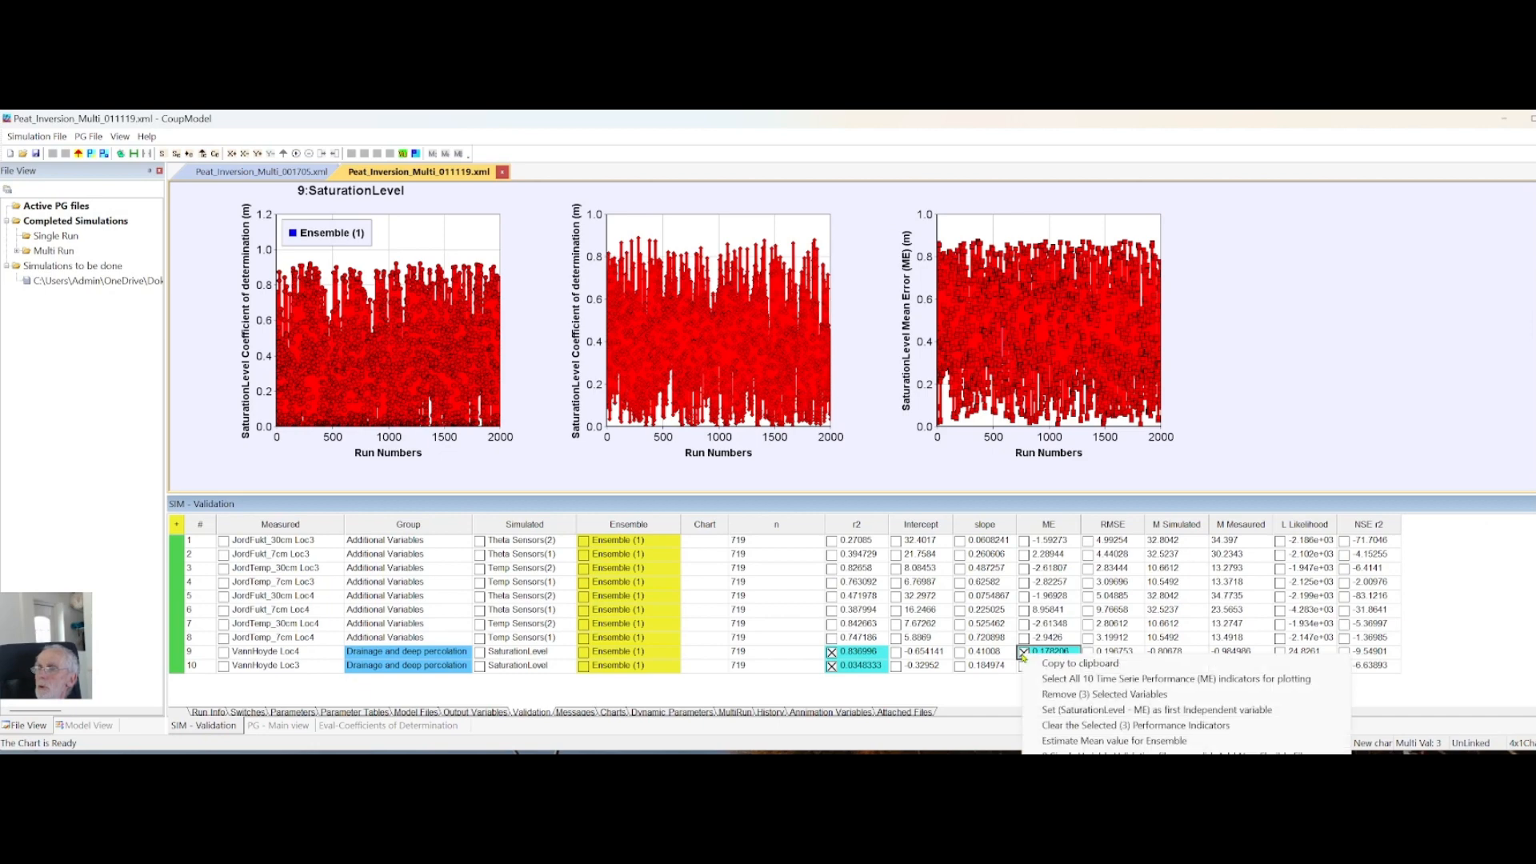
left_click(1063, 725)
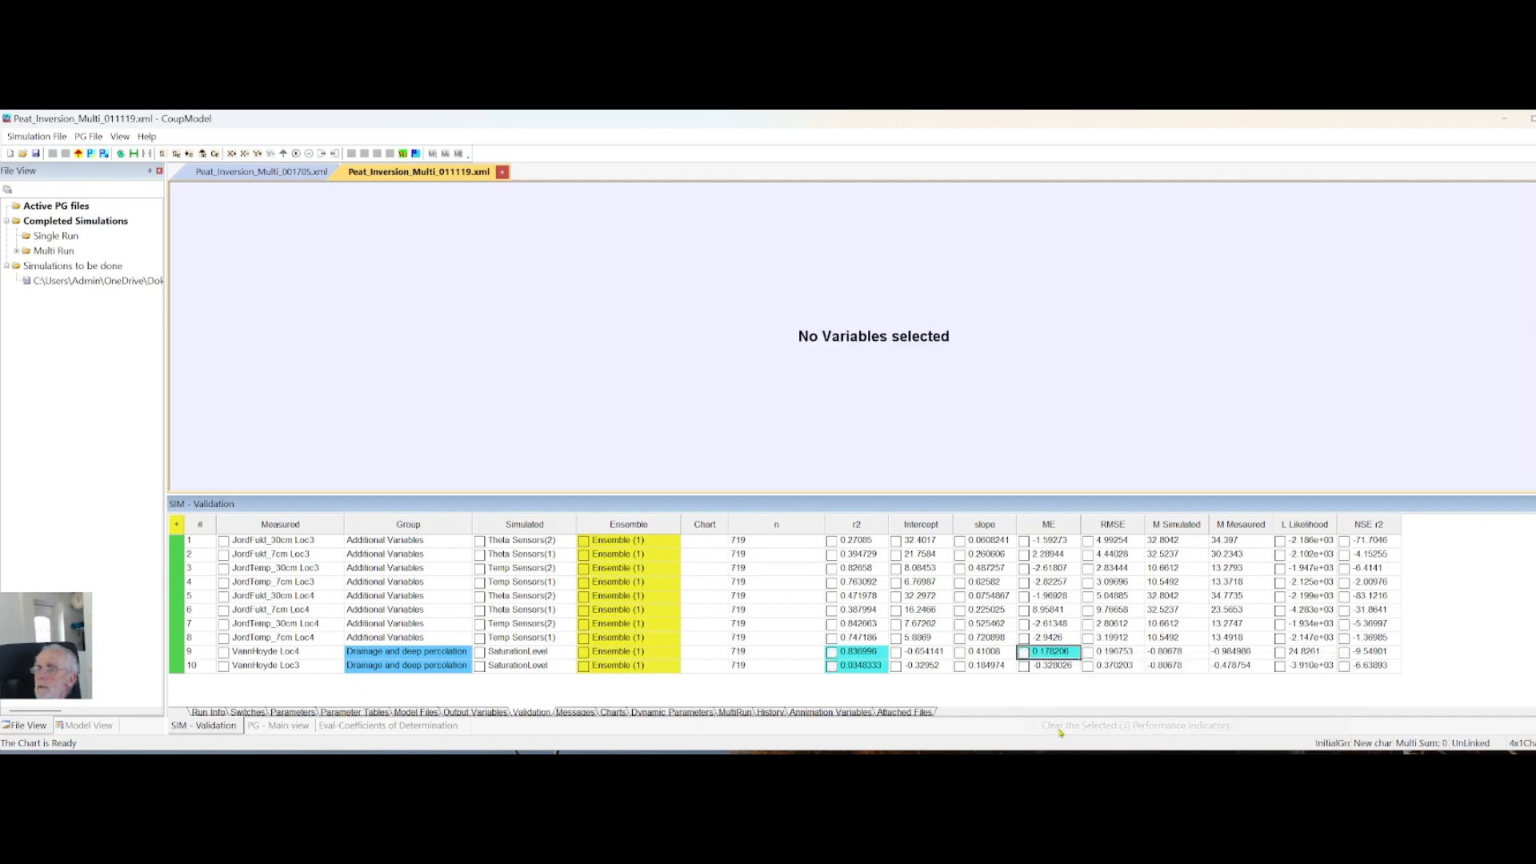
Plot the mean error (ME) of VannHoyde Loc4 and Loc3 across the runs, then clear both selected performance indicators
left_click(1022, 654)
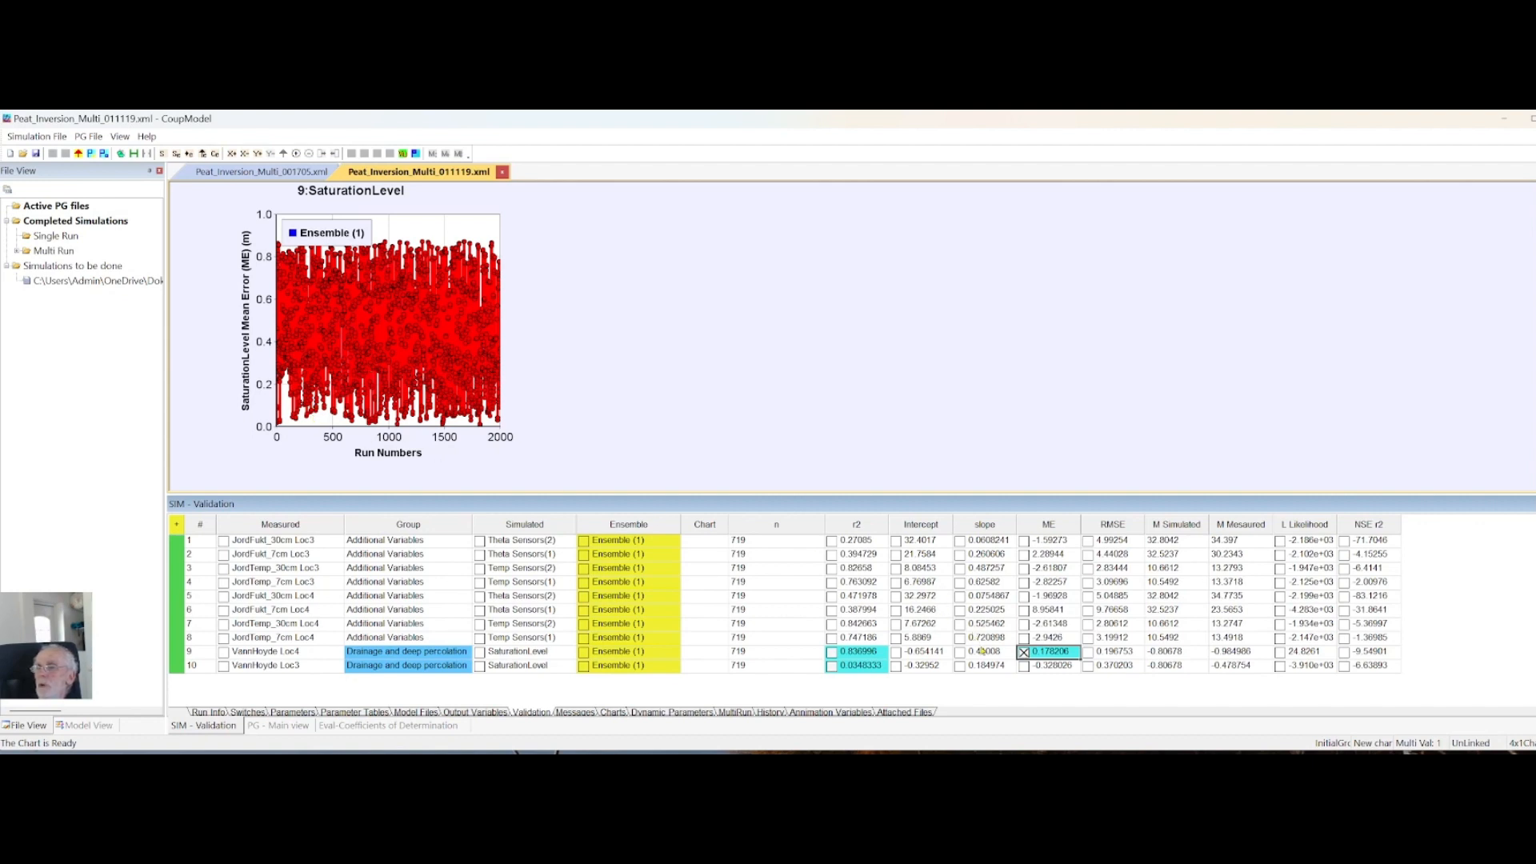
left_click(1024, 666)
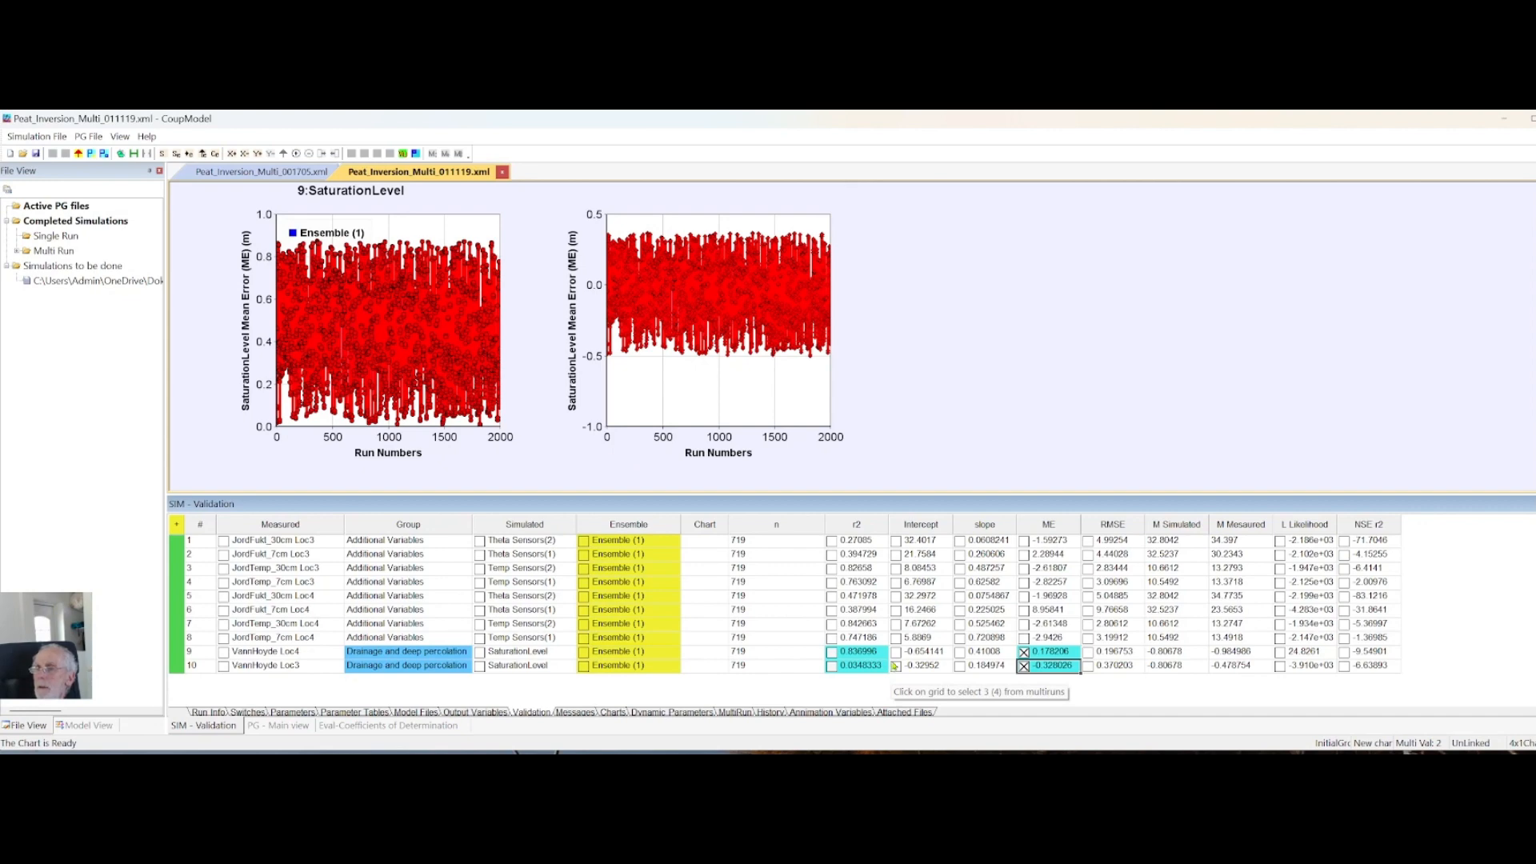
right_click(1001, 652)
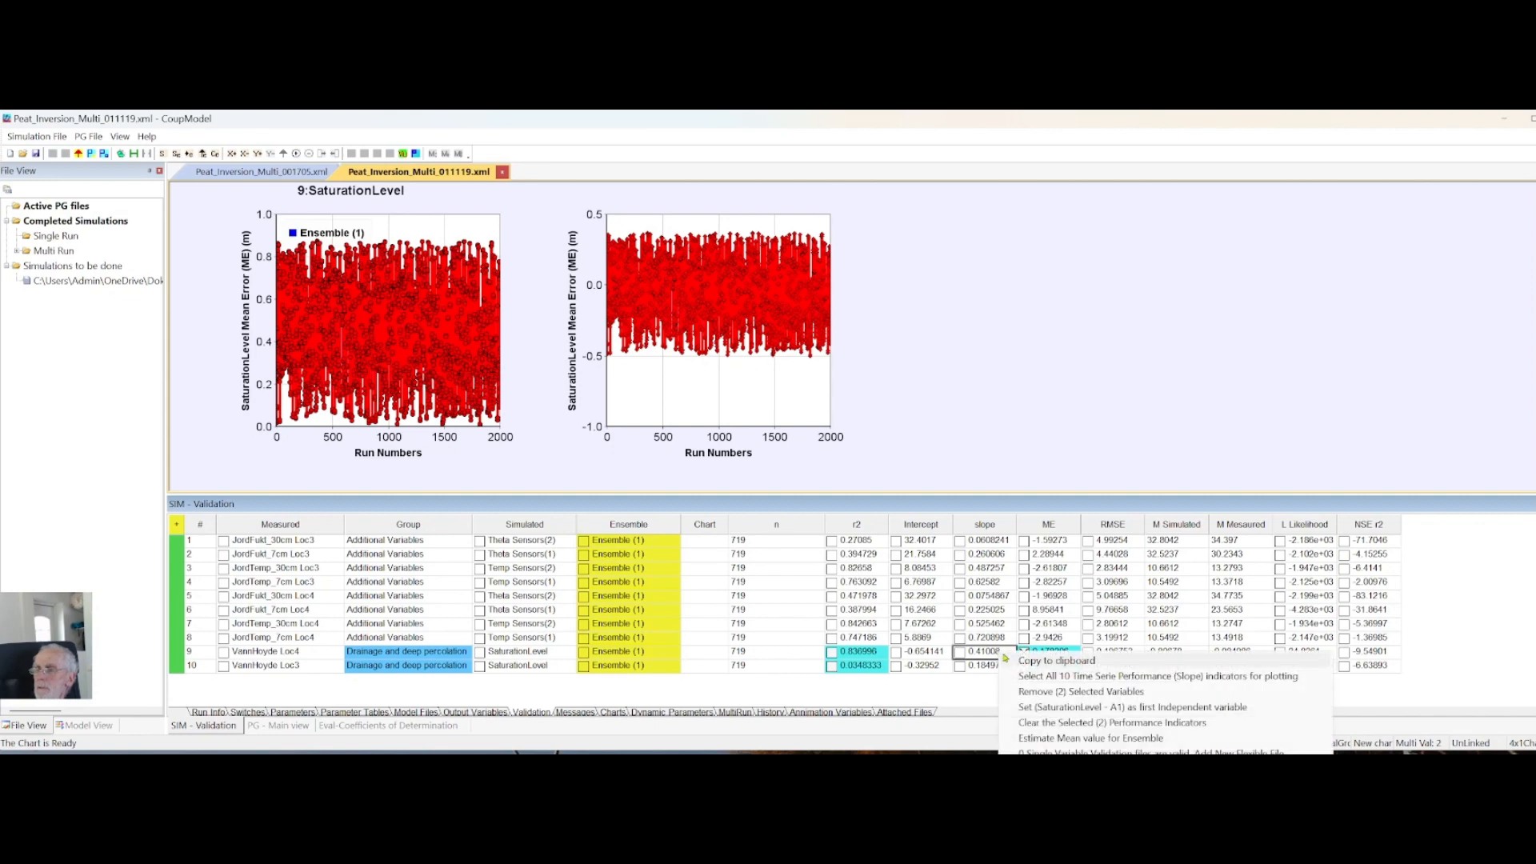
left_click(1032, 723)
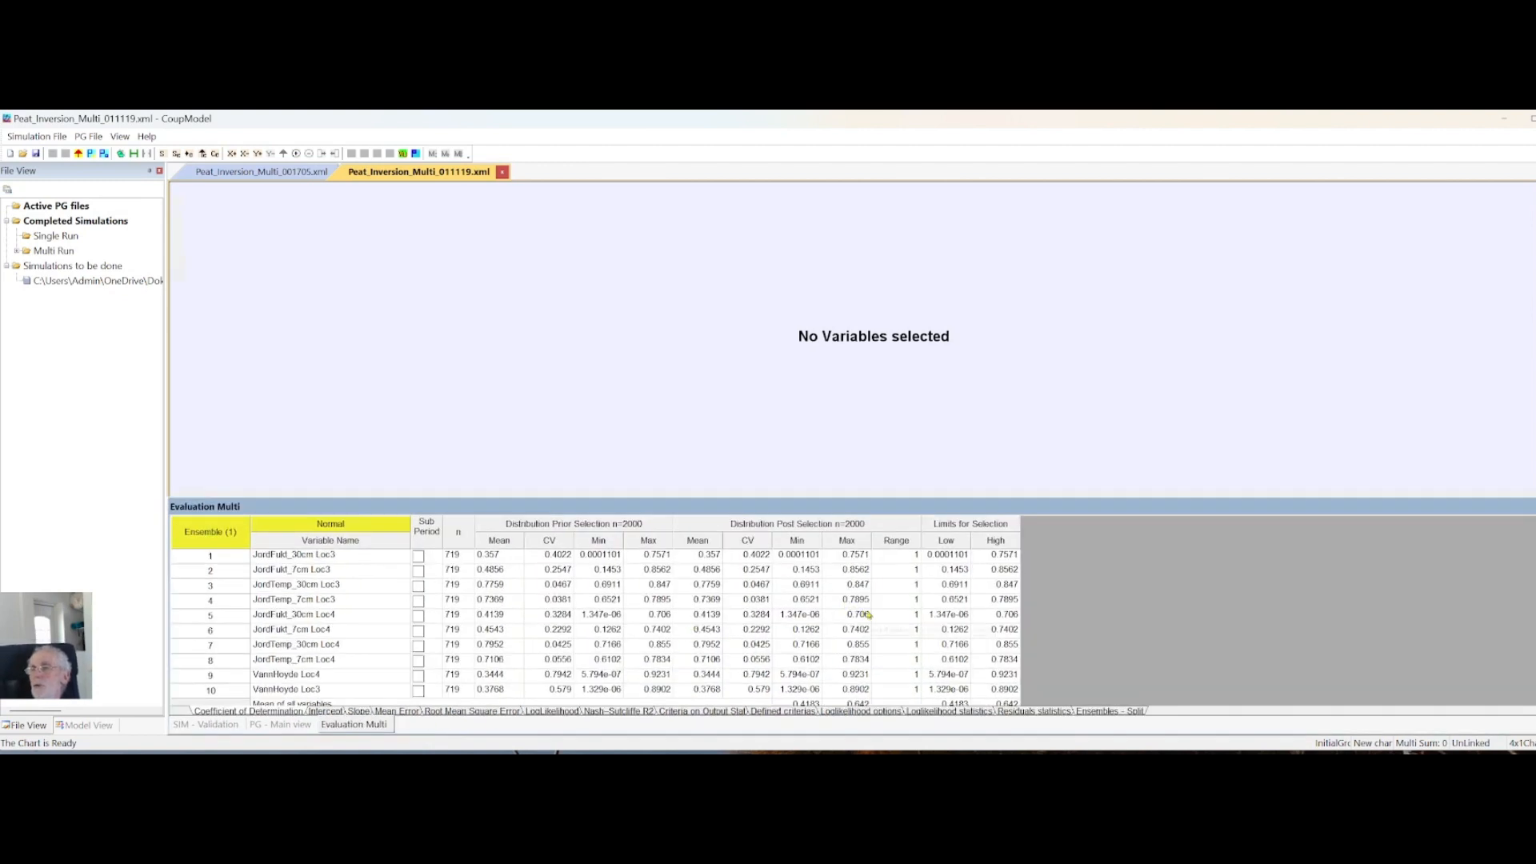
Review the multi-run evaluation statistics and keep the 10 best runs by loglikelihood for VannHoyde Loc4
scroll(875, 616, "down", 1)
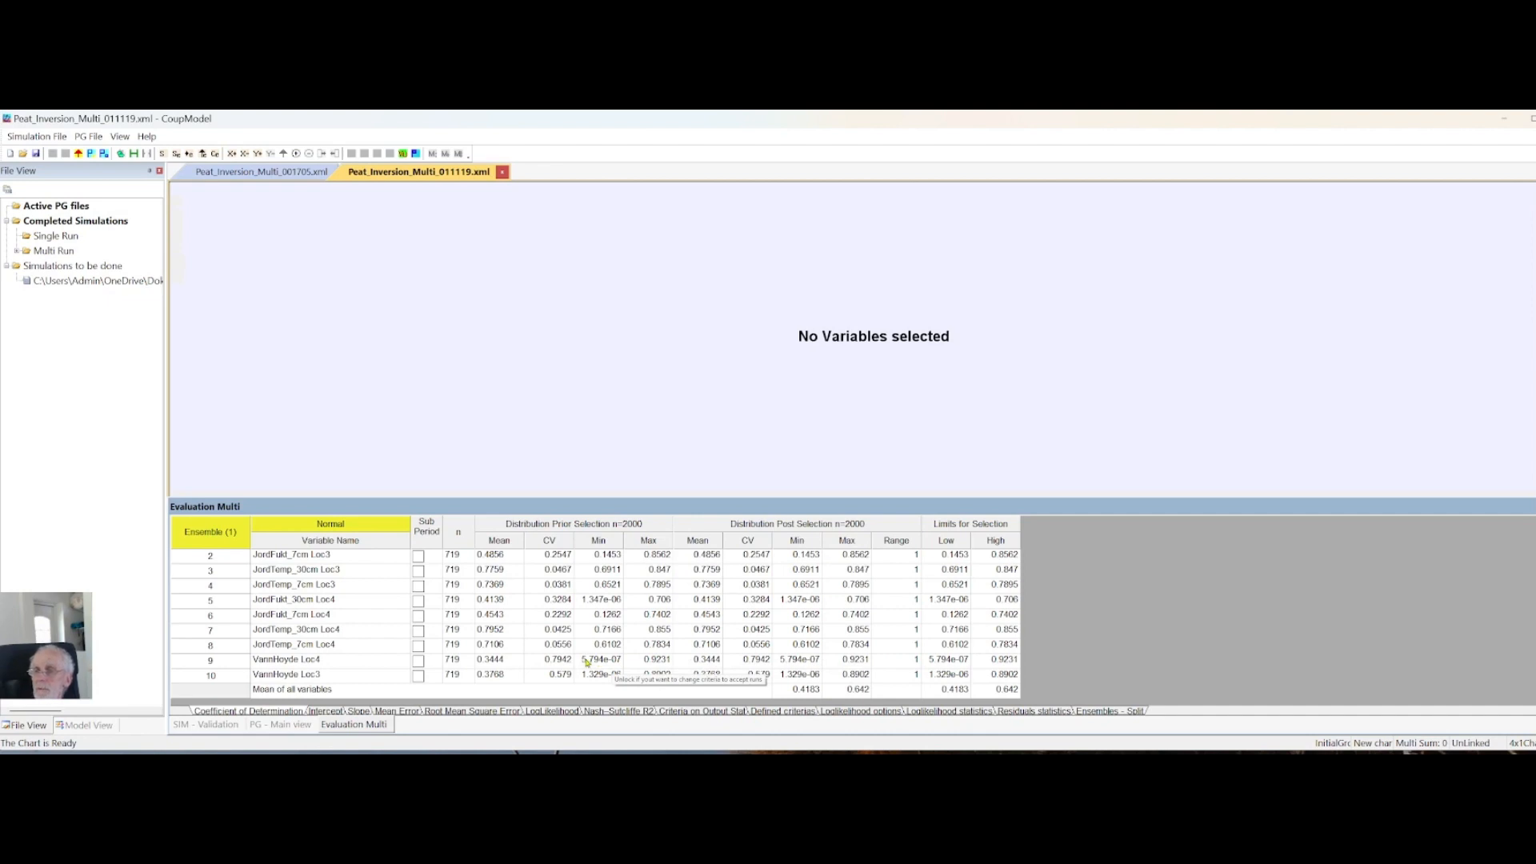
left_click(541, 713)
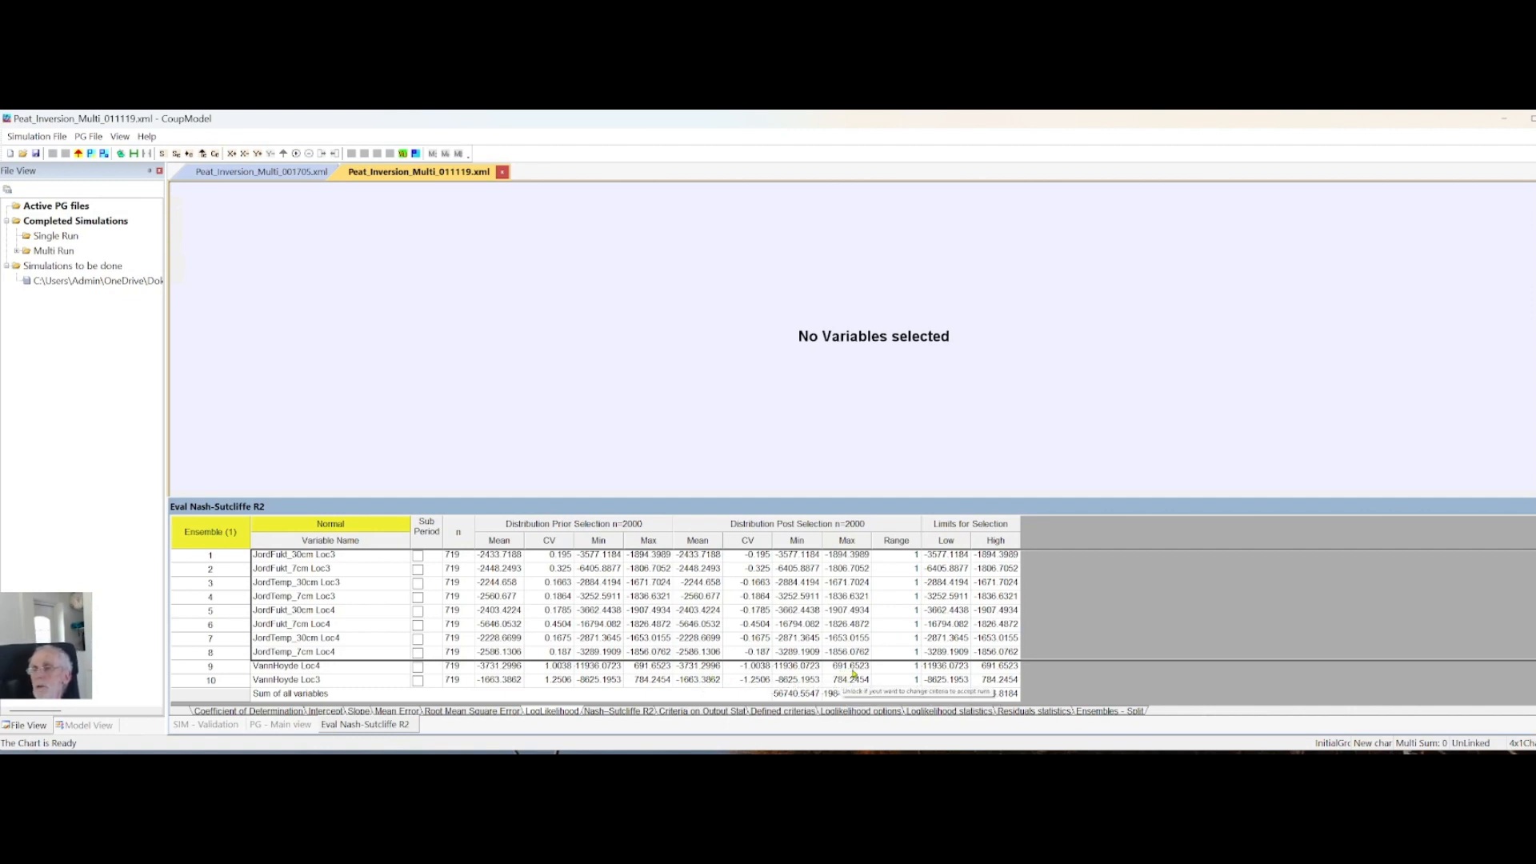
right_click(941, 670)
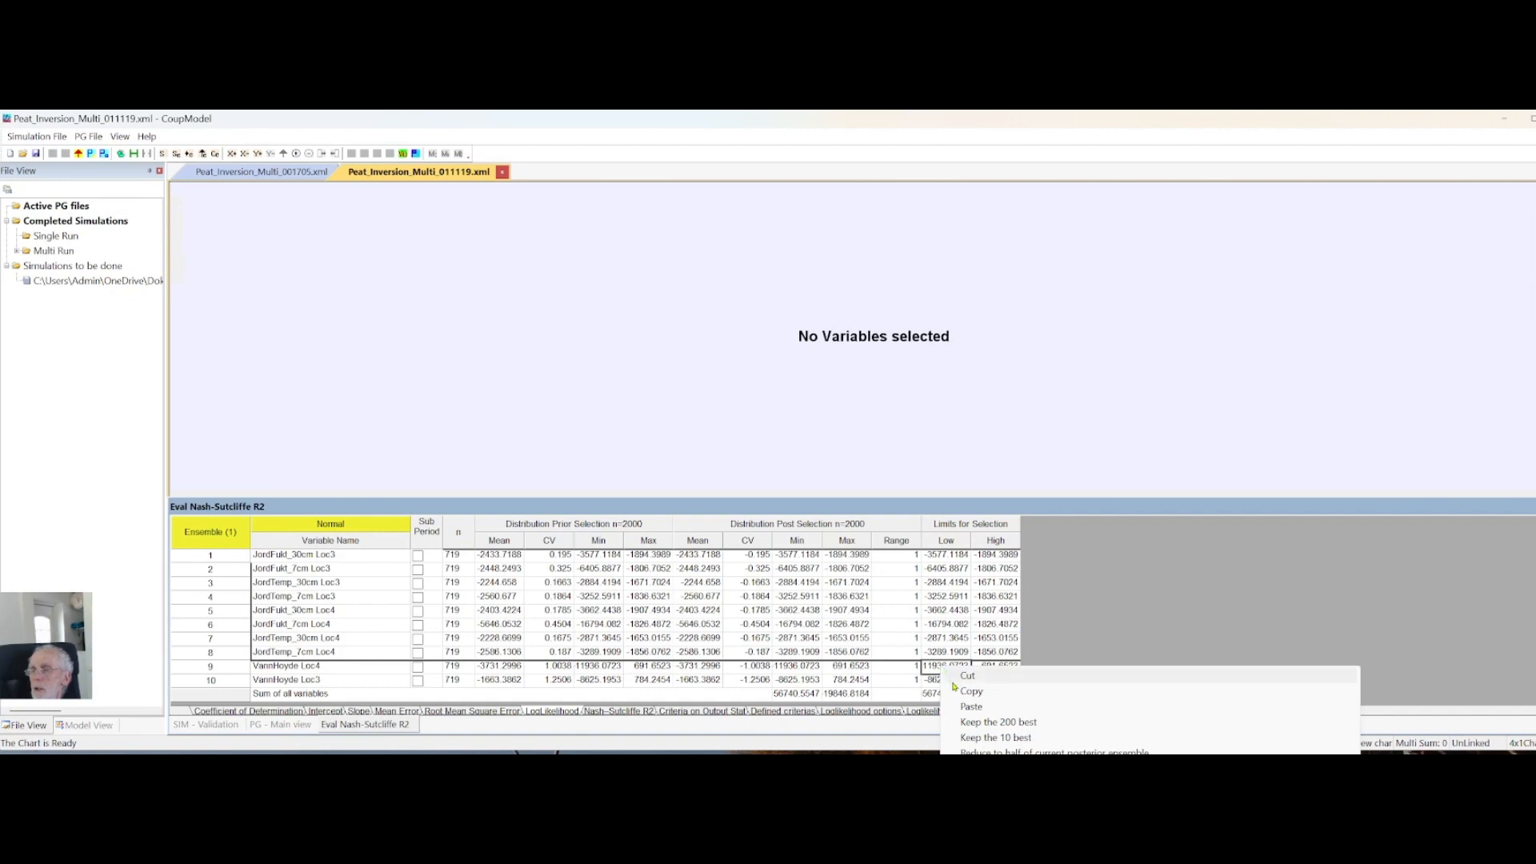
left_click(977, 739)
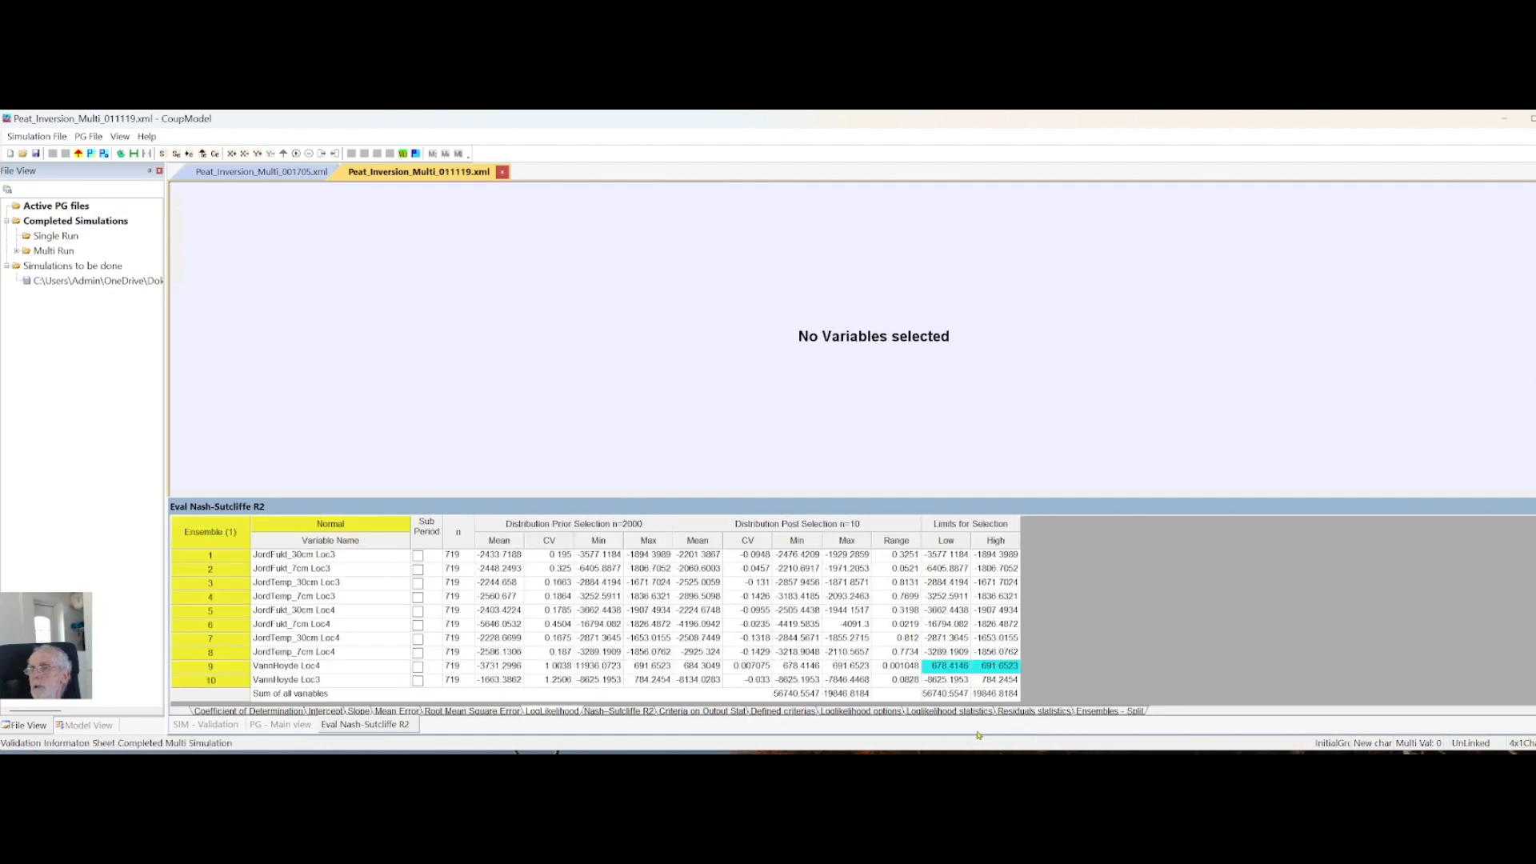
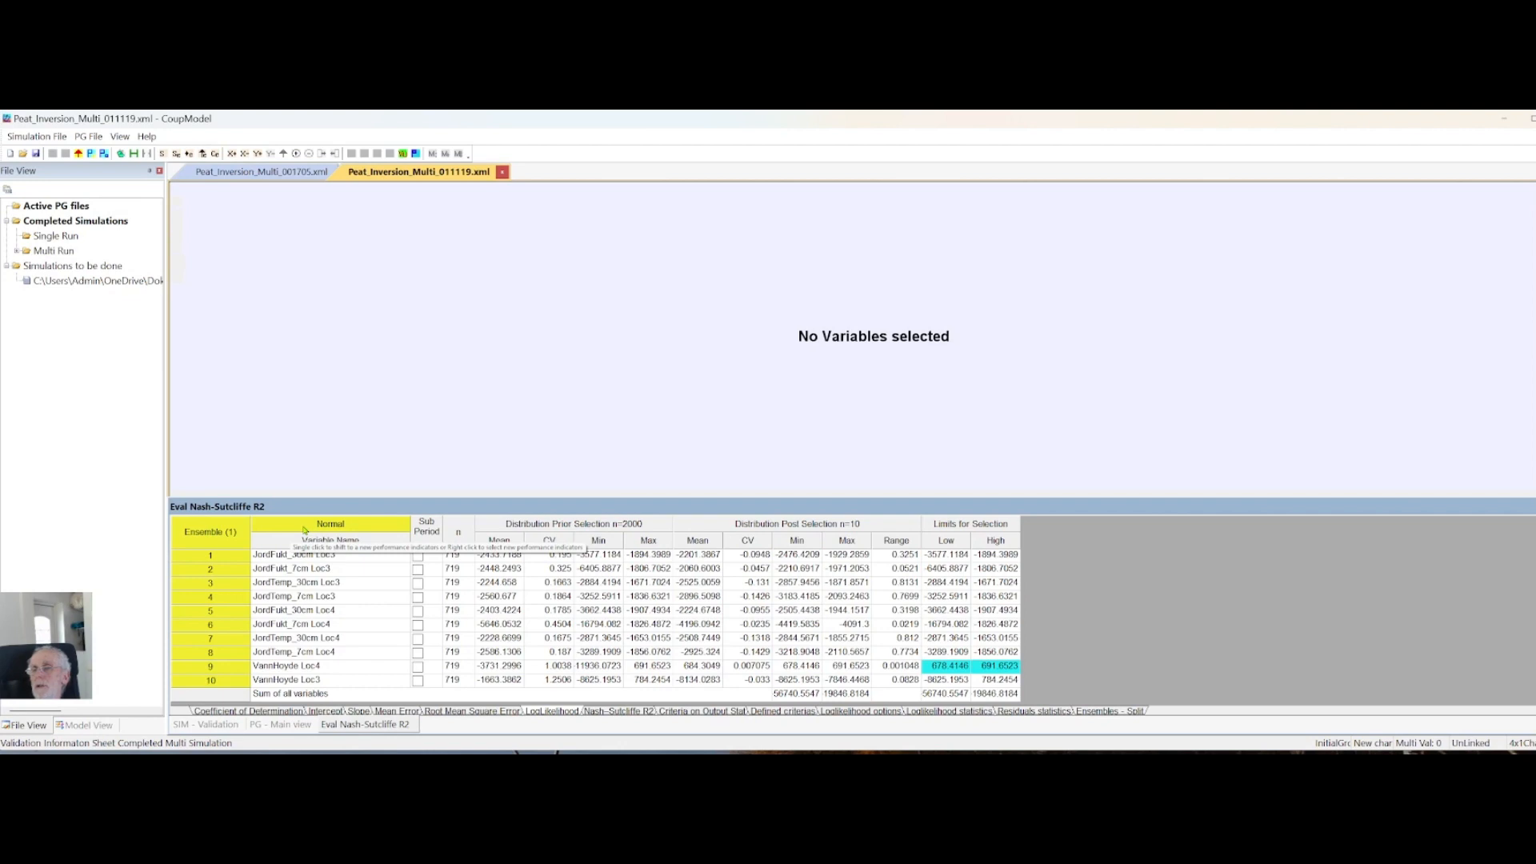
Add a new ensemble for setting new criteria and keep its 10 best runs by loglikelihood for VannHoyde Loc3
right_click(305, 530)
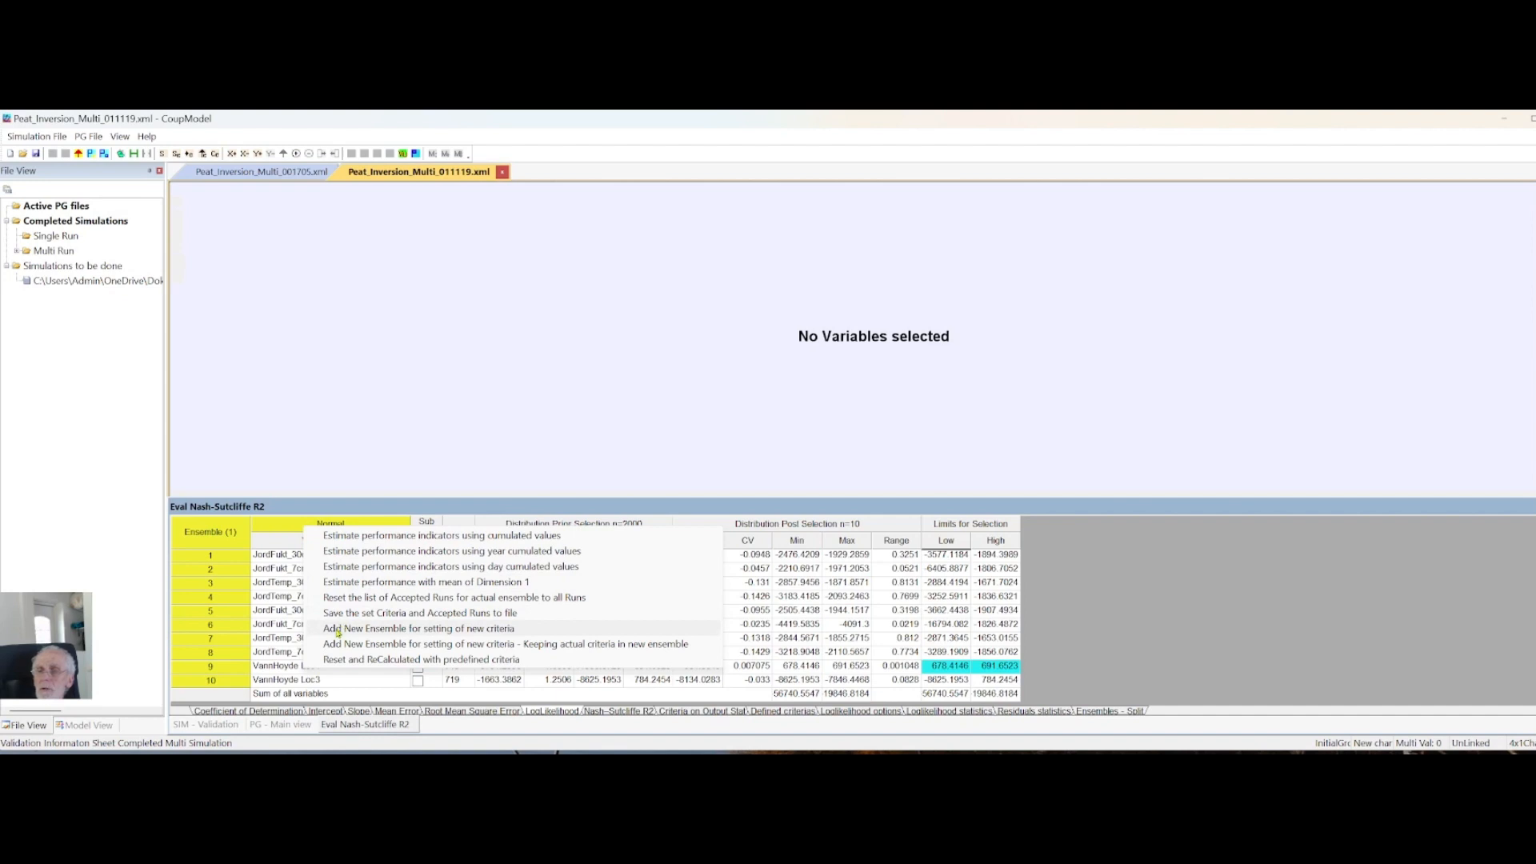
left_click(471, 630)
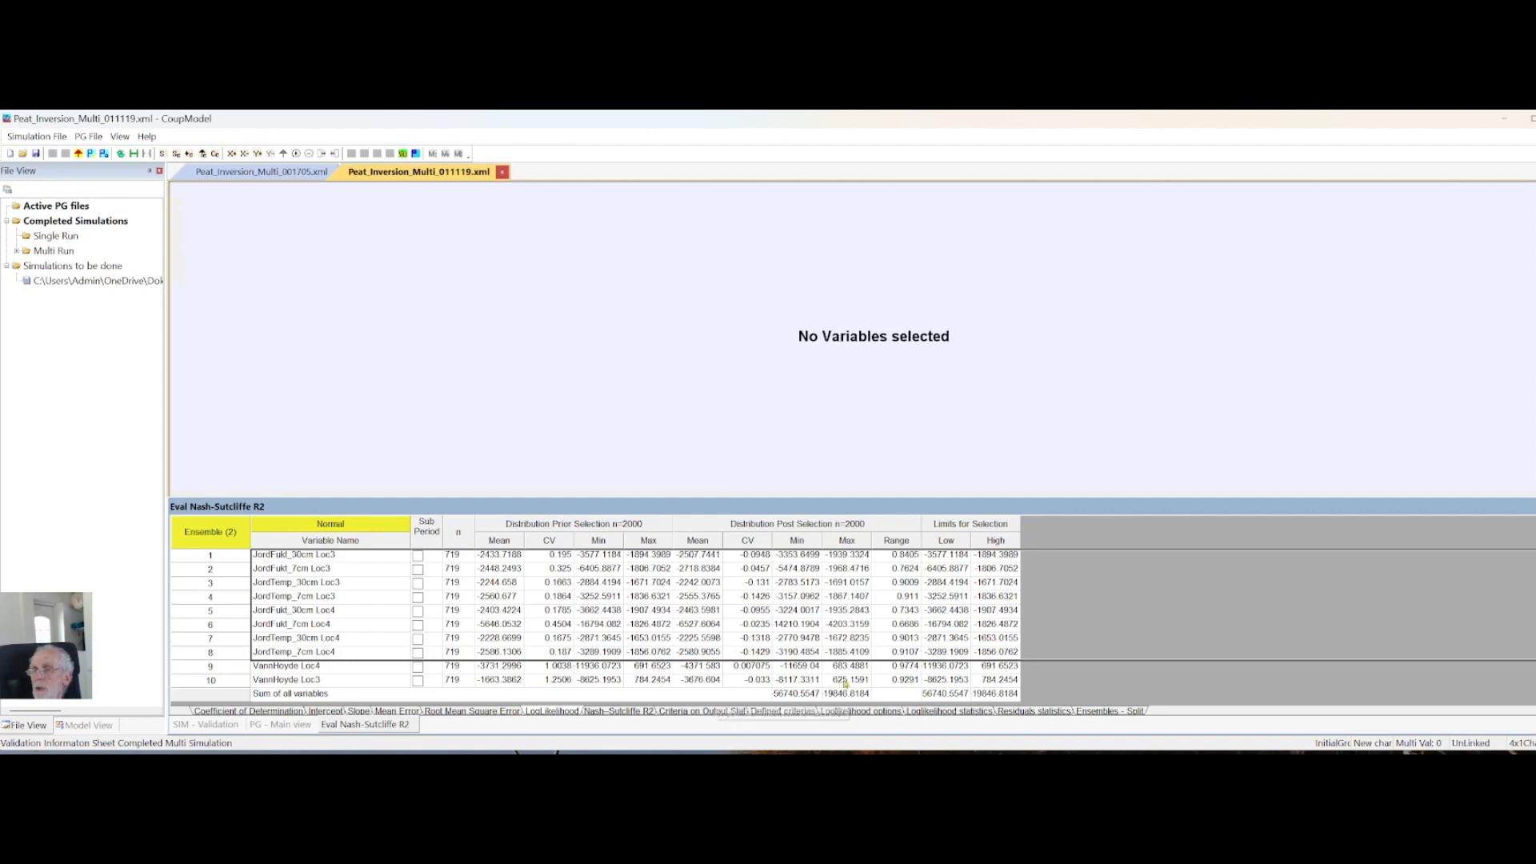
right_click(944, 682)
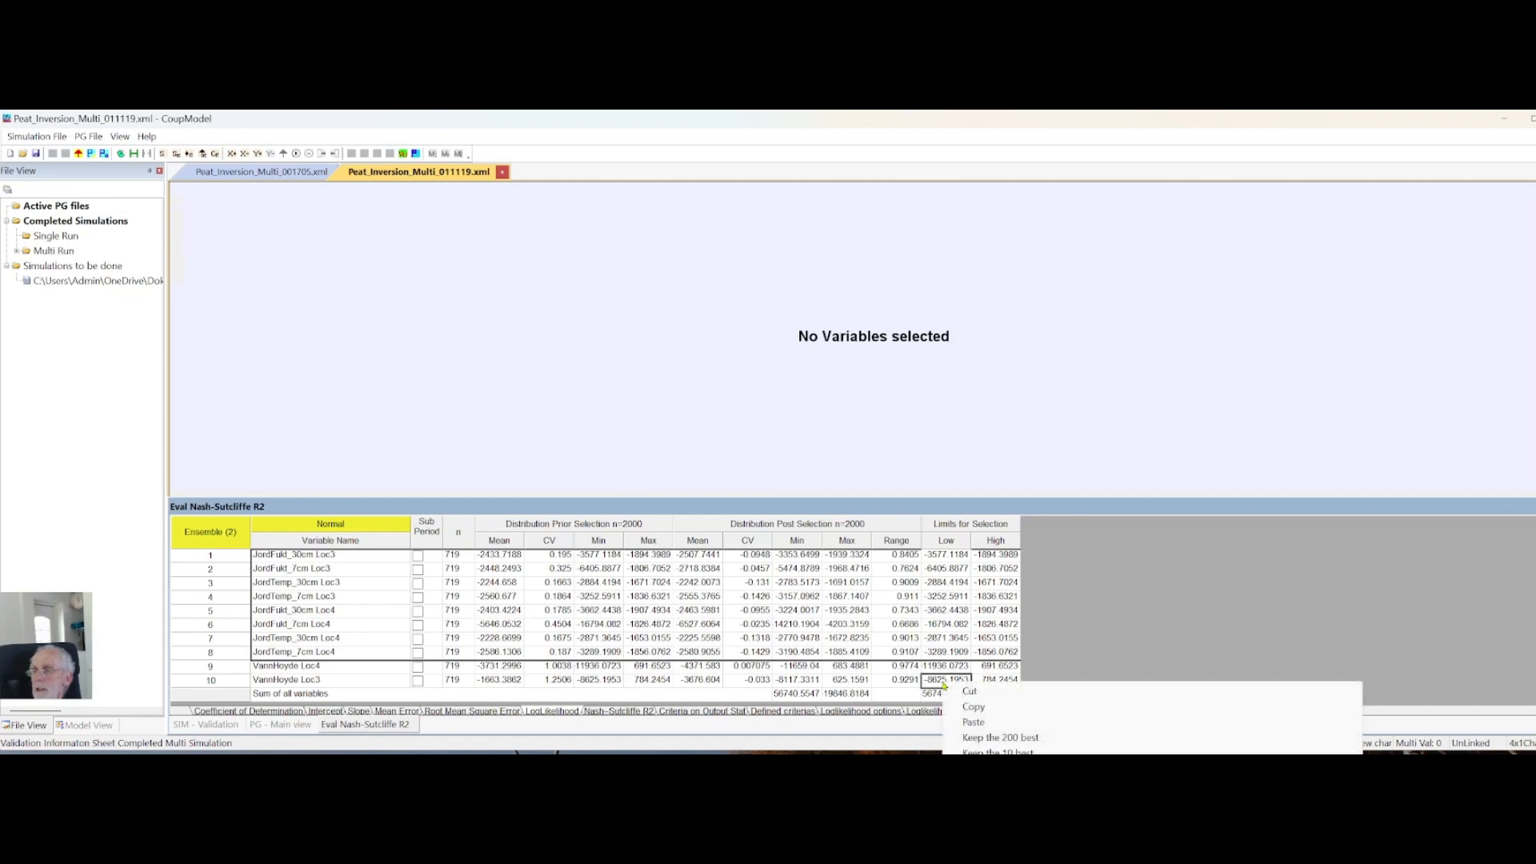
left_click(978, 750)
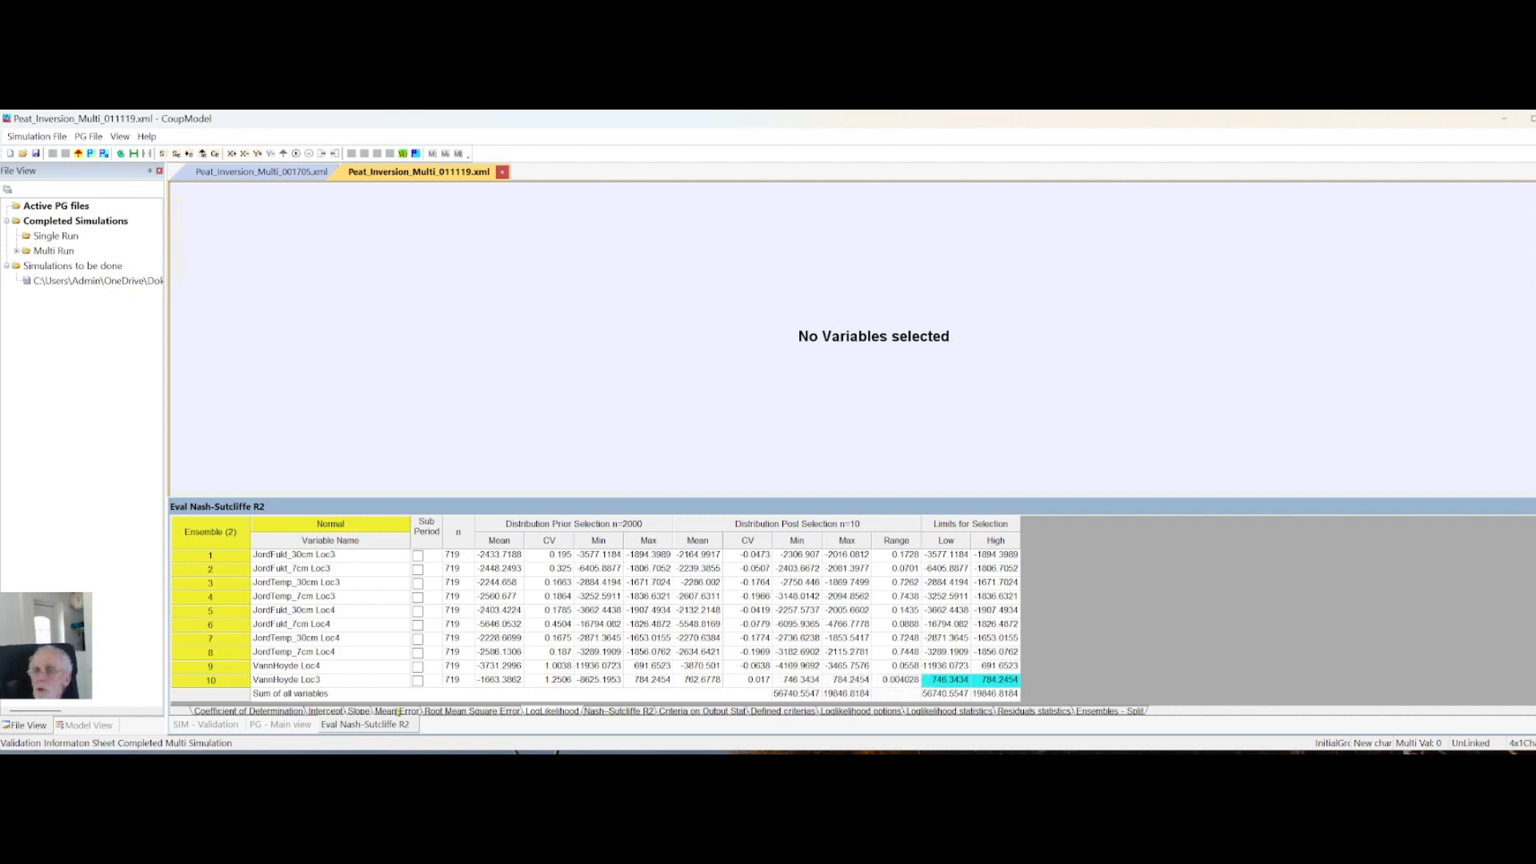
Estimate the mean values for Ensemble (2), plot the ensemble saturation levels from the VannHoyde Loc4 row, and enlarge the chart area
left_click(199, 726)
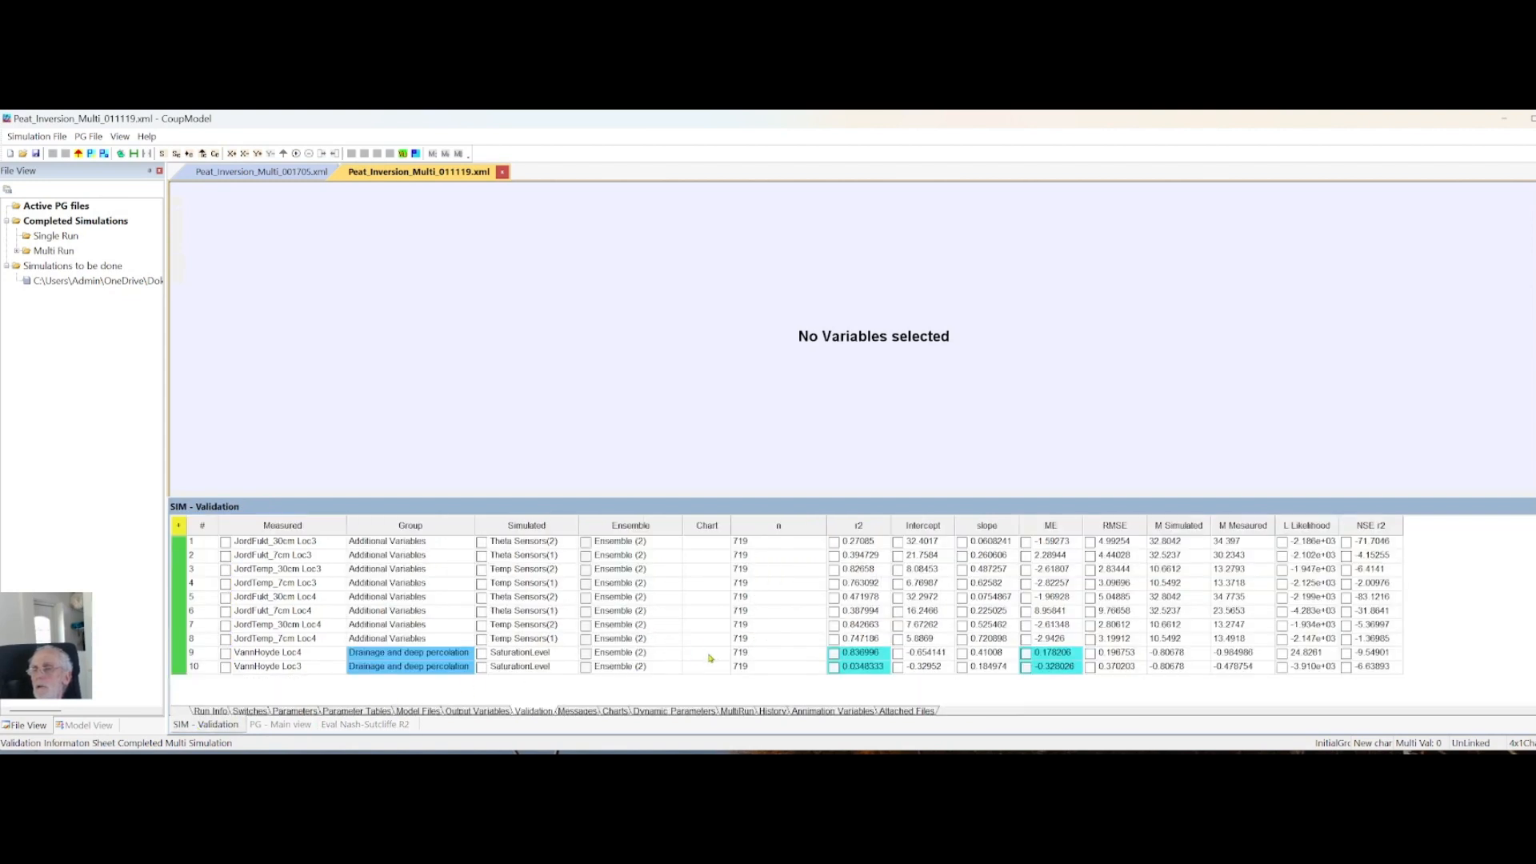
right_click(616, 658)
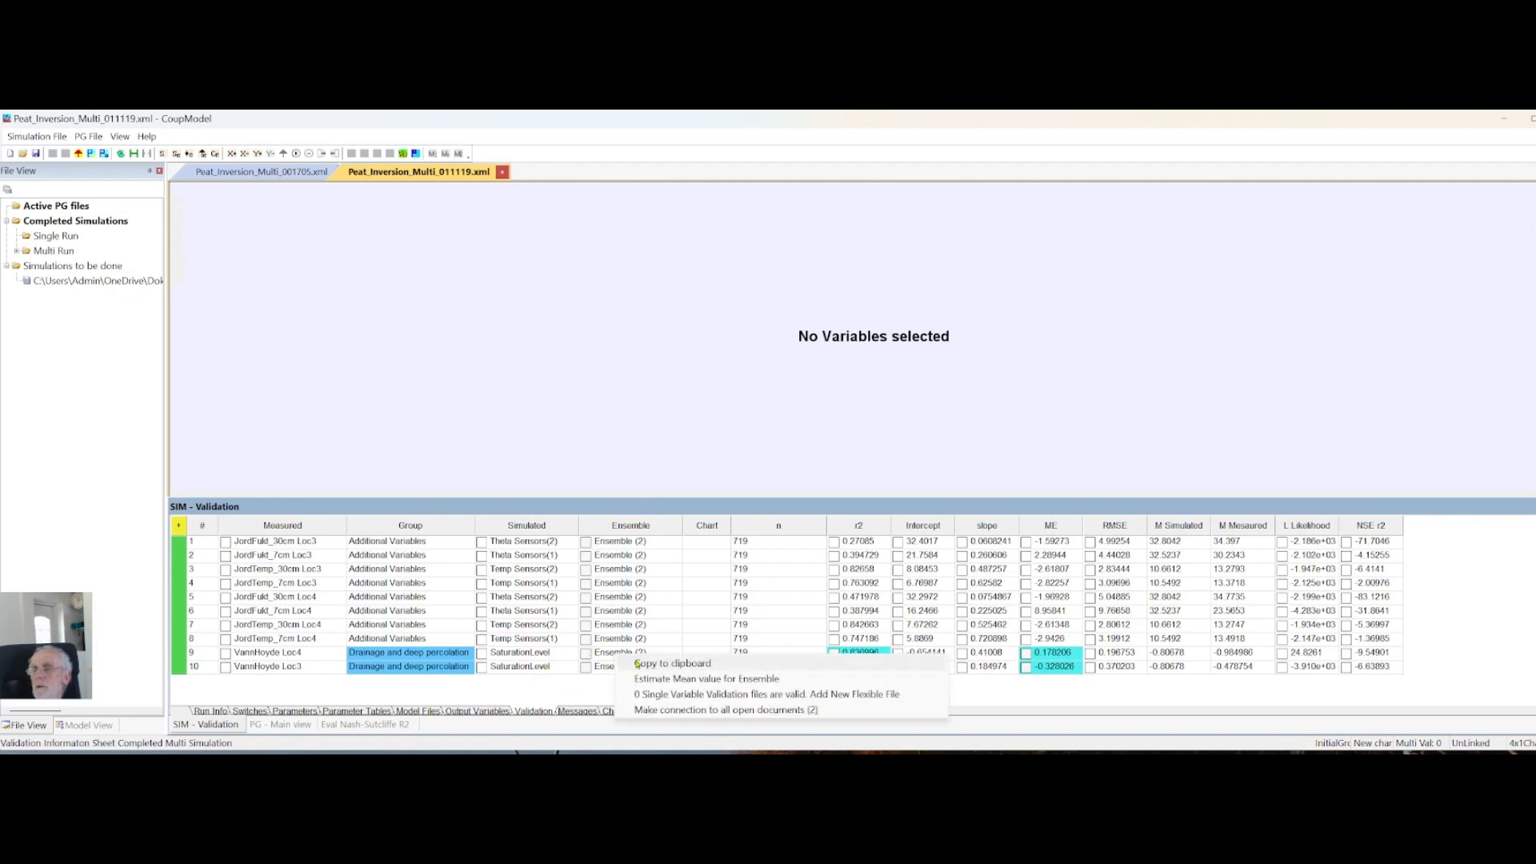
left_click(657, 680)
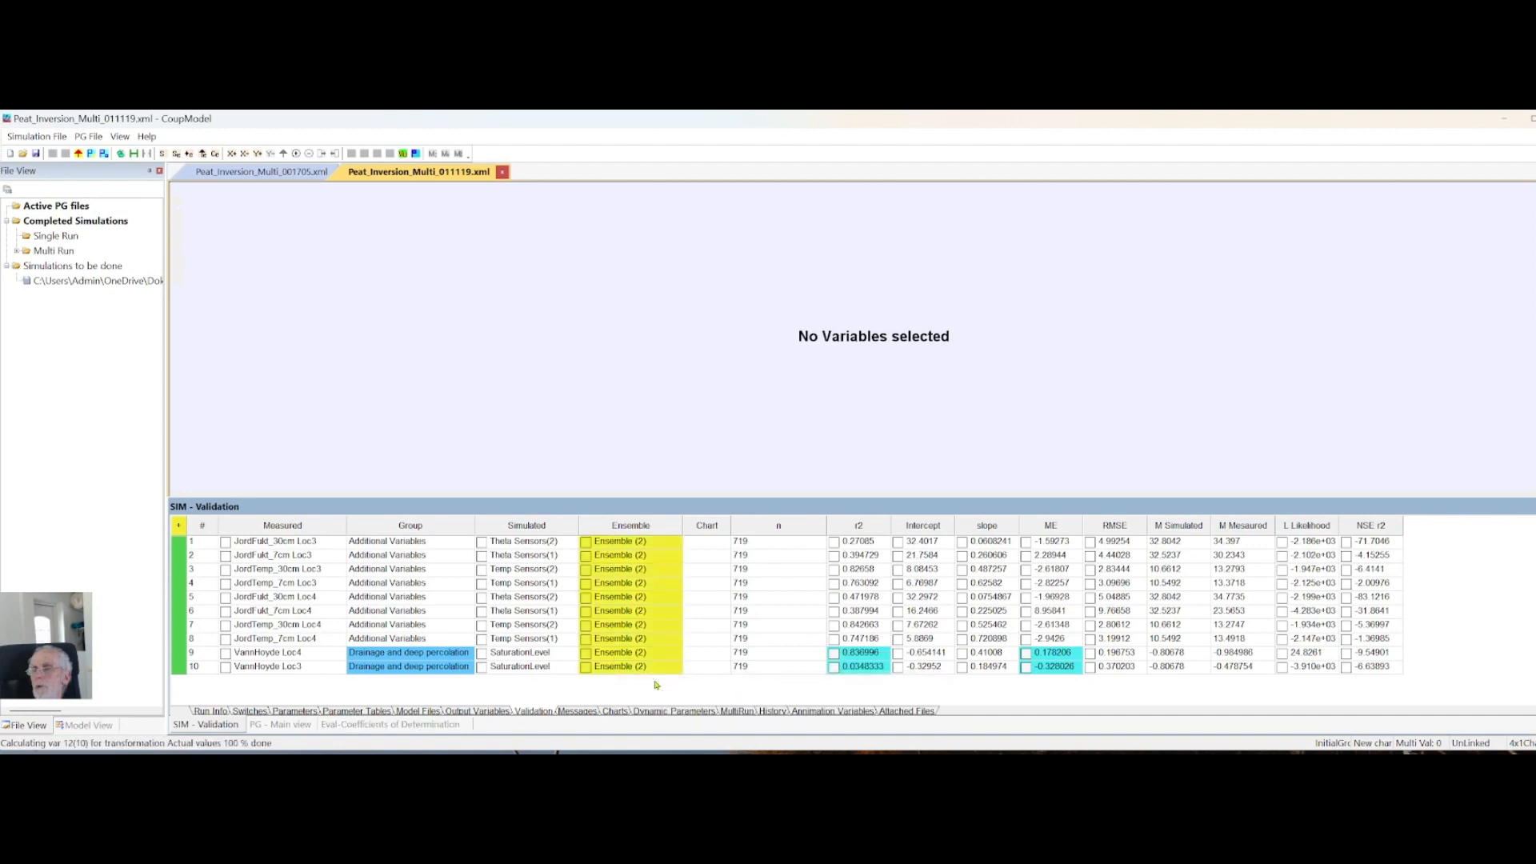
left_click(586, 654)
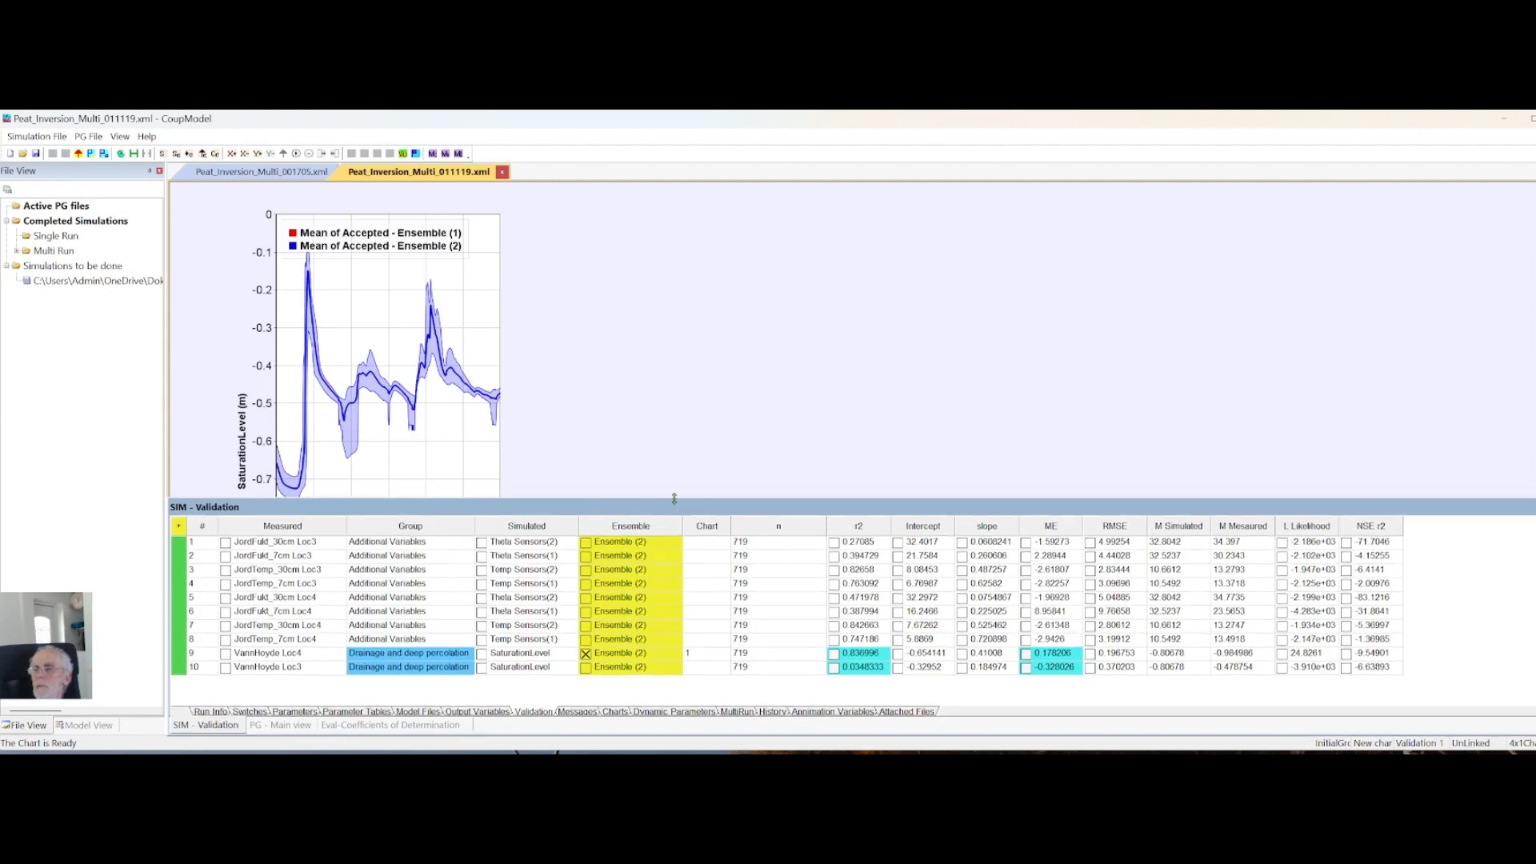
left_click_drag(674, 499, 877, 471)
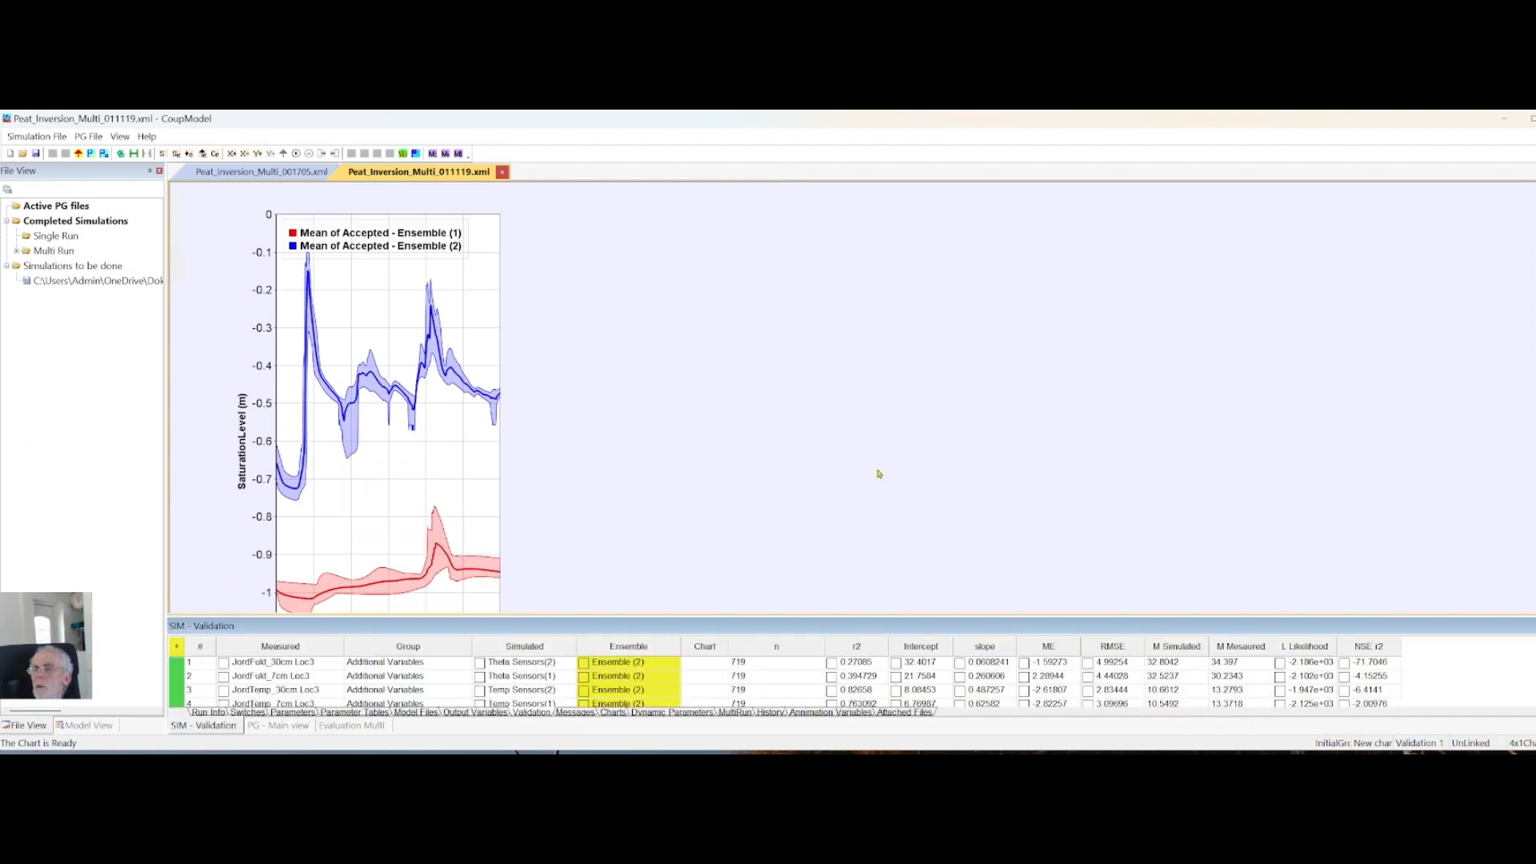
Add the measured VannHoyde Loc4 series to the ensemble saturation level chart
scroll(708, 667, "down", 2)
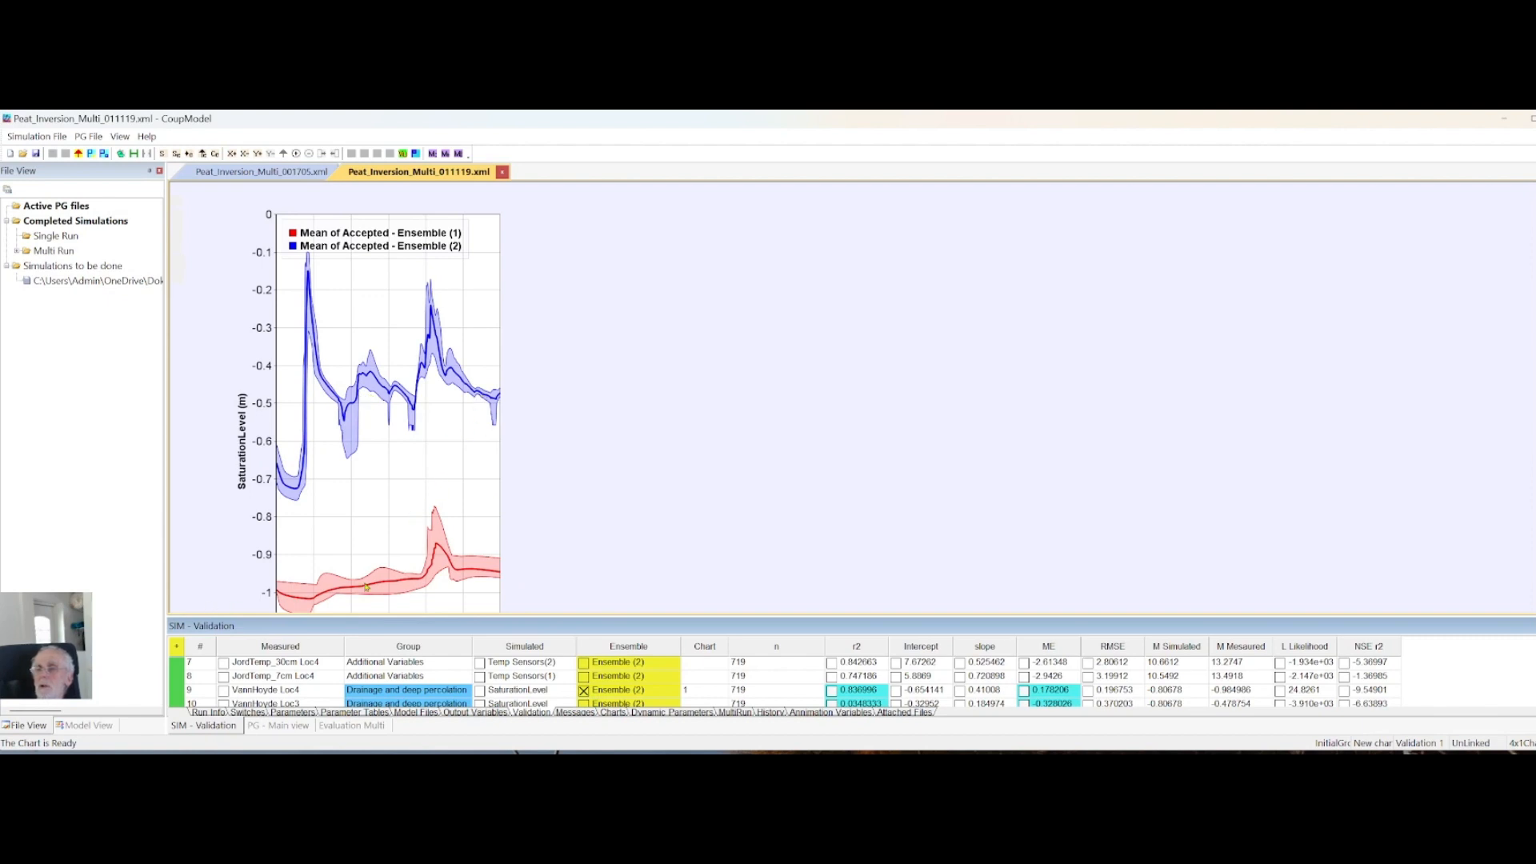
left_click(224, 691)
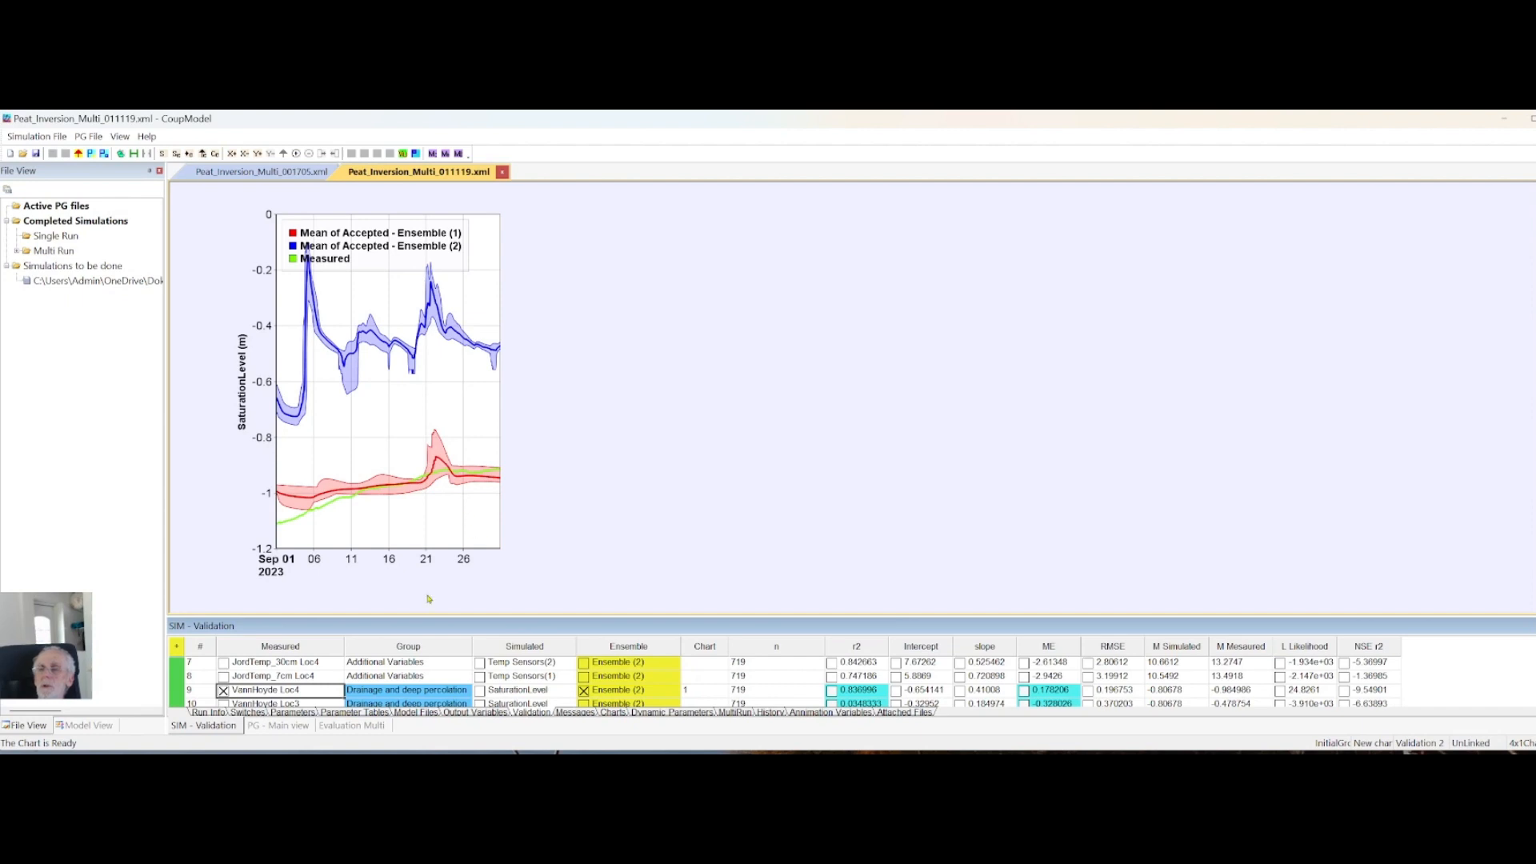
left_click(223, 705)
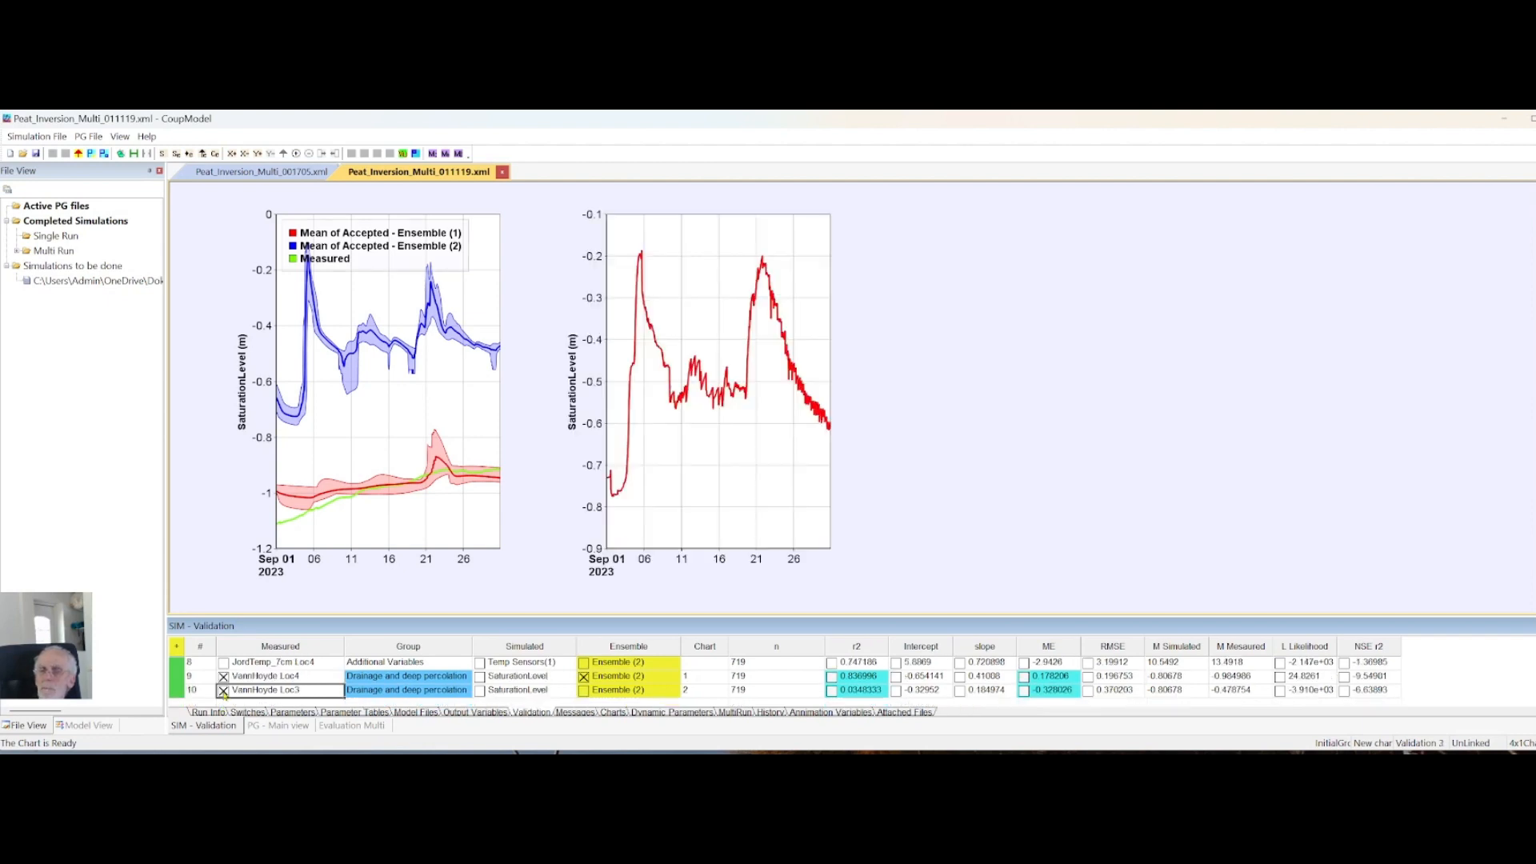
left_click(224, 691)
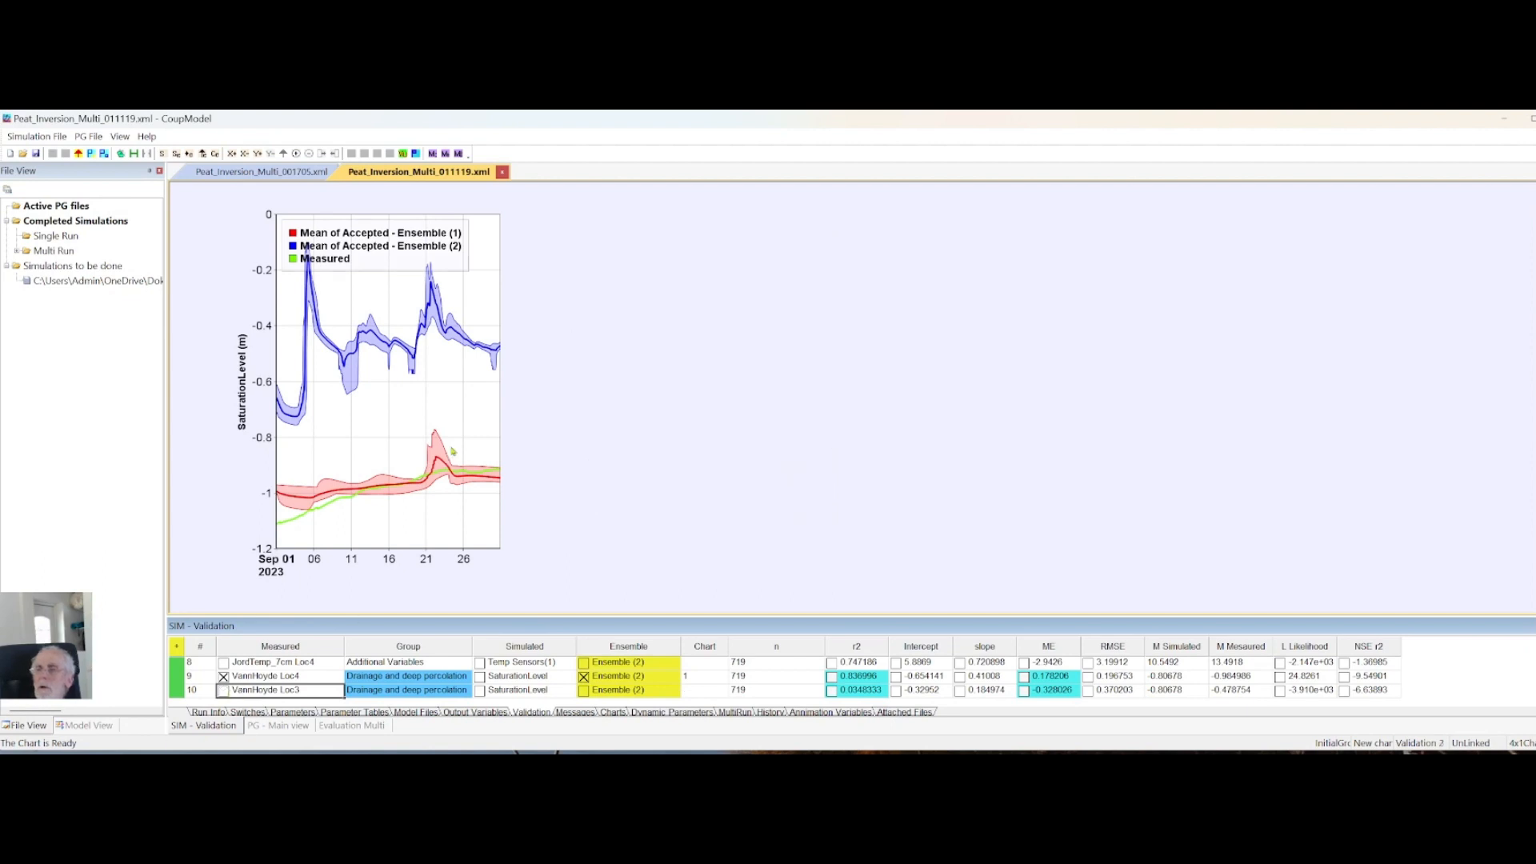
Reduce the layout to a single full-width chart and overlay the measured VannHoyde Loc3 series on the ensembles
left_click(248, 154)
left_click(248, 155)
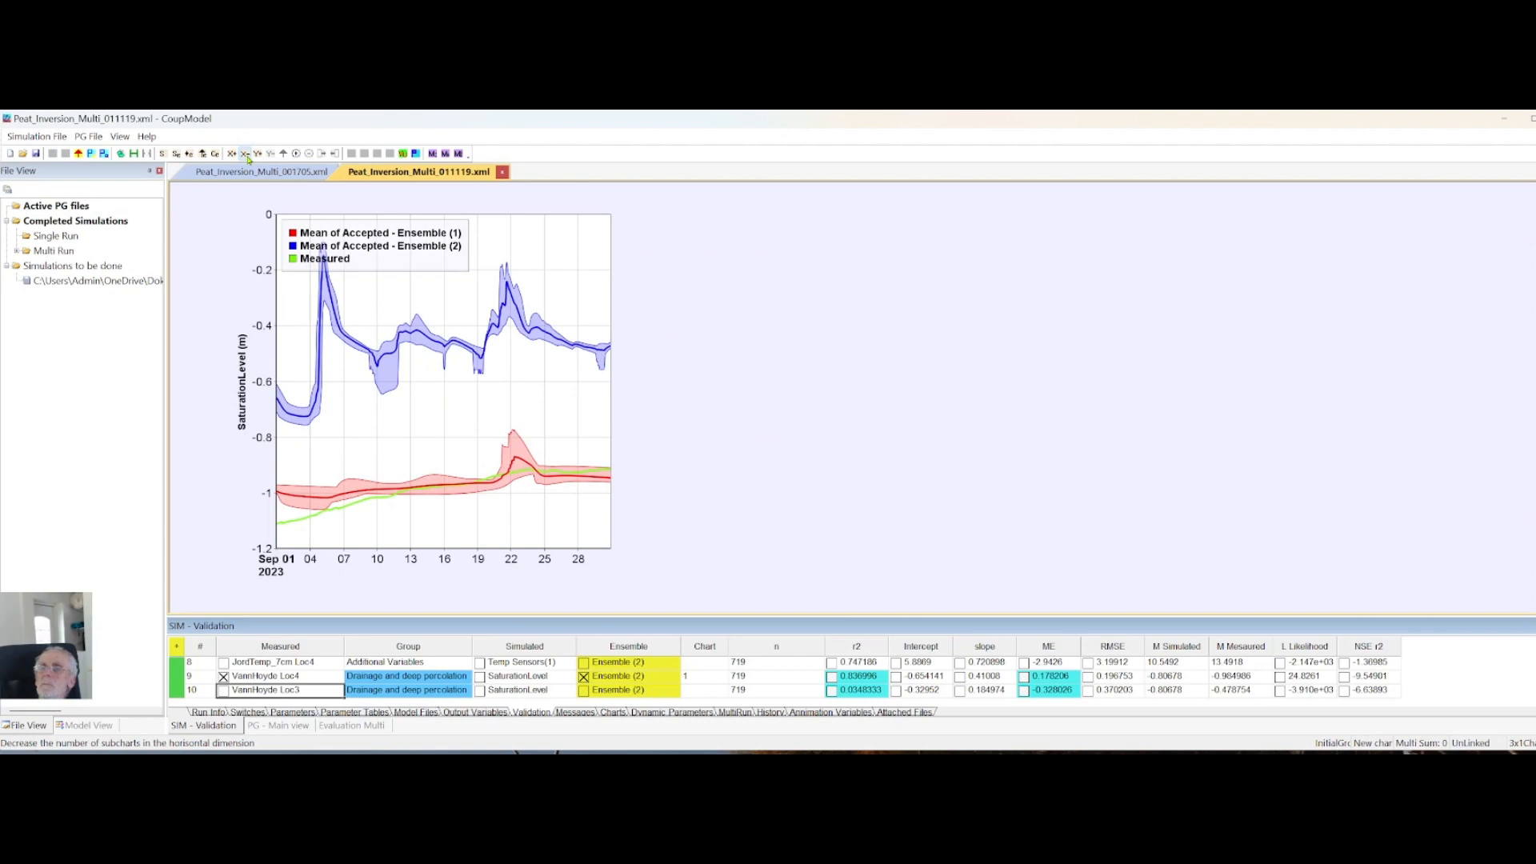
left_click(248, 154)
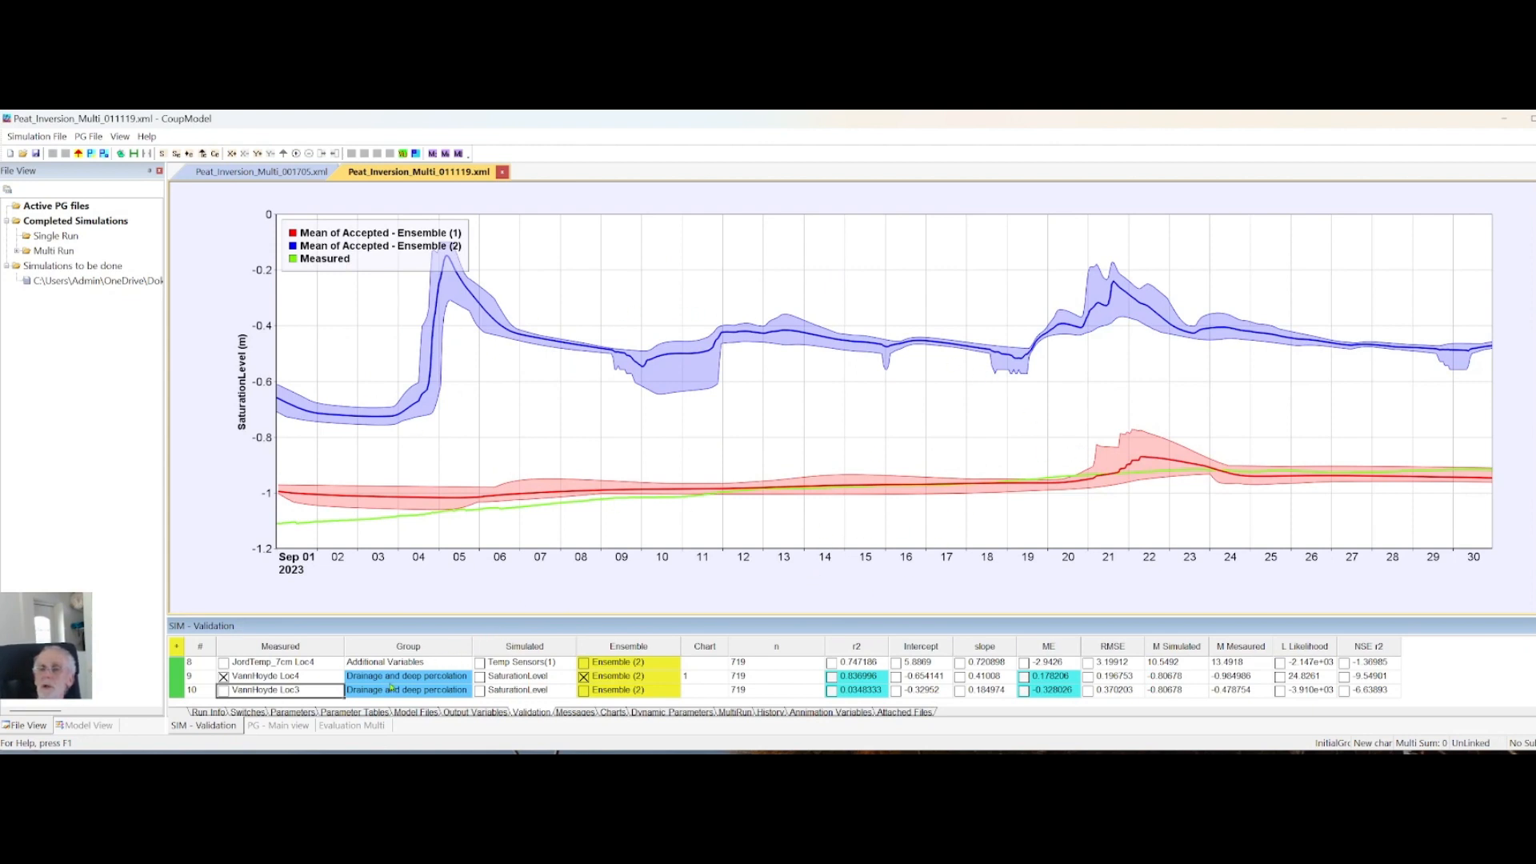
left_click(223, 690)
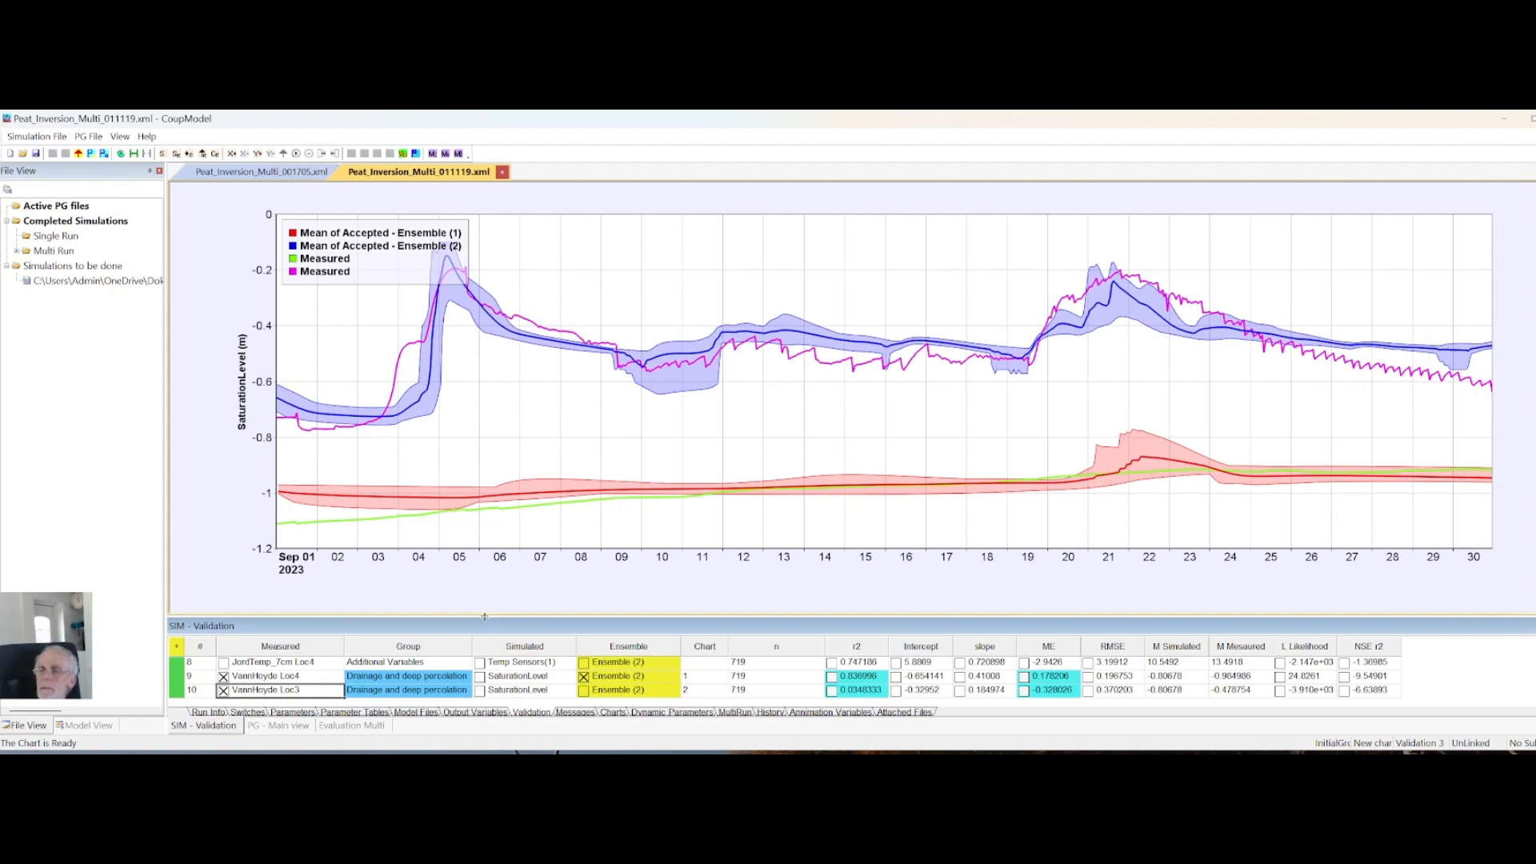
Enlarge the multi-run parameter table and plot DrainLevel and Air Entry(1) across the runs one at a time, clearing each
left_click(733, 712)
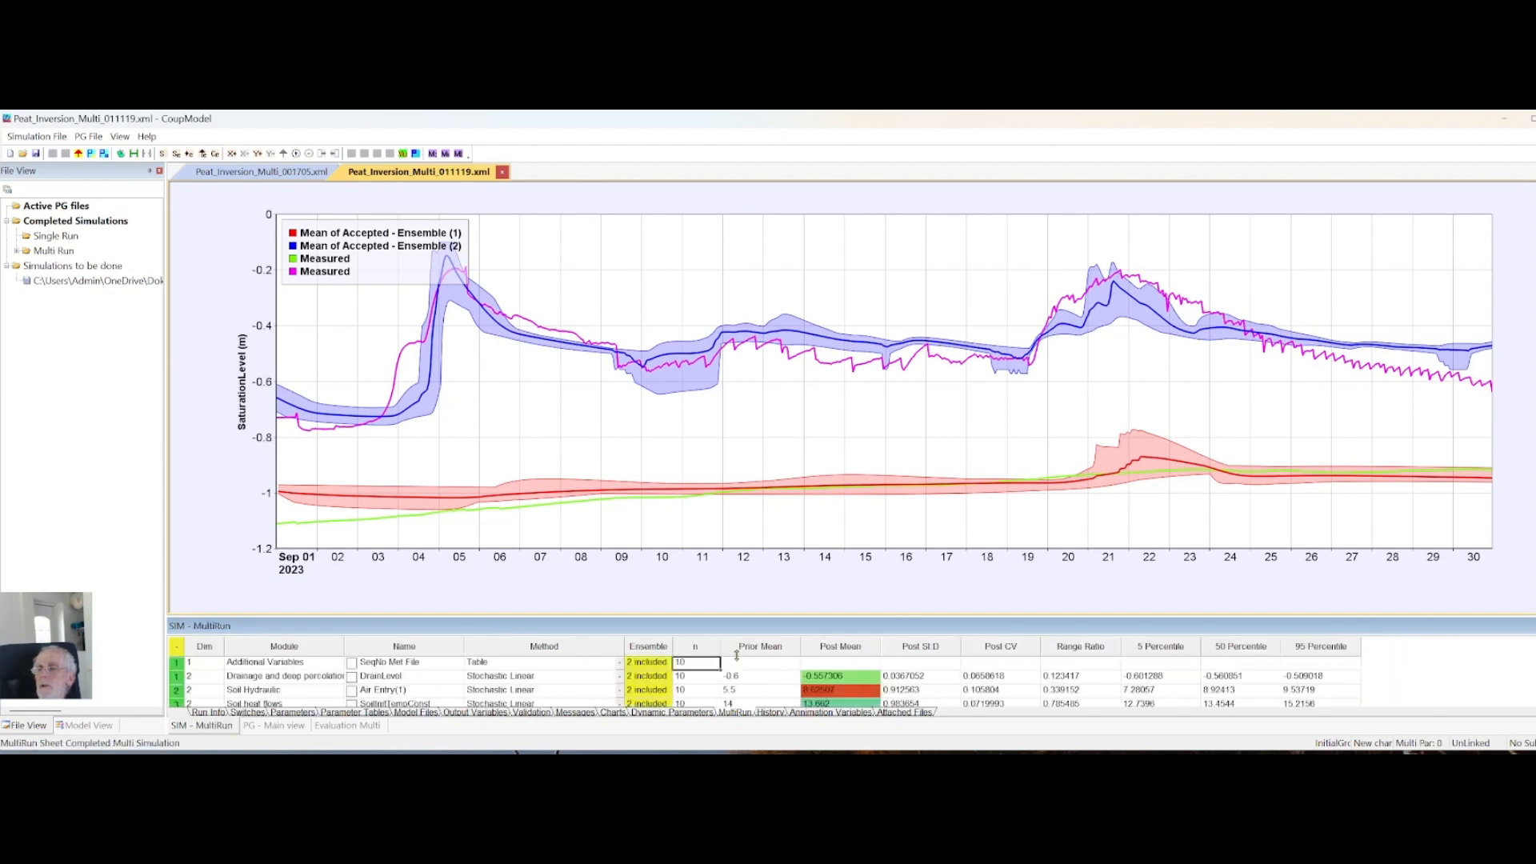
left_click_drag(740, 615, 766, 484)
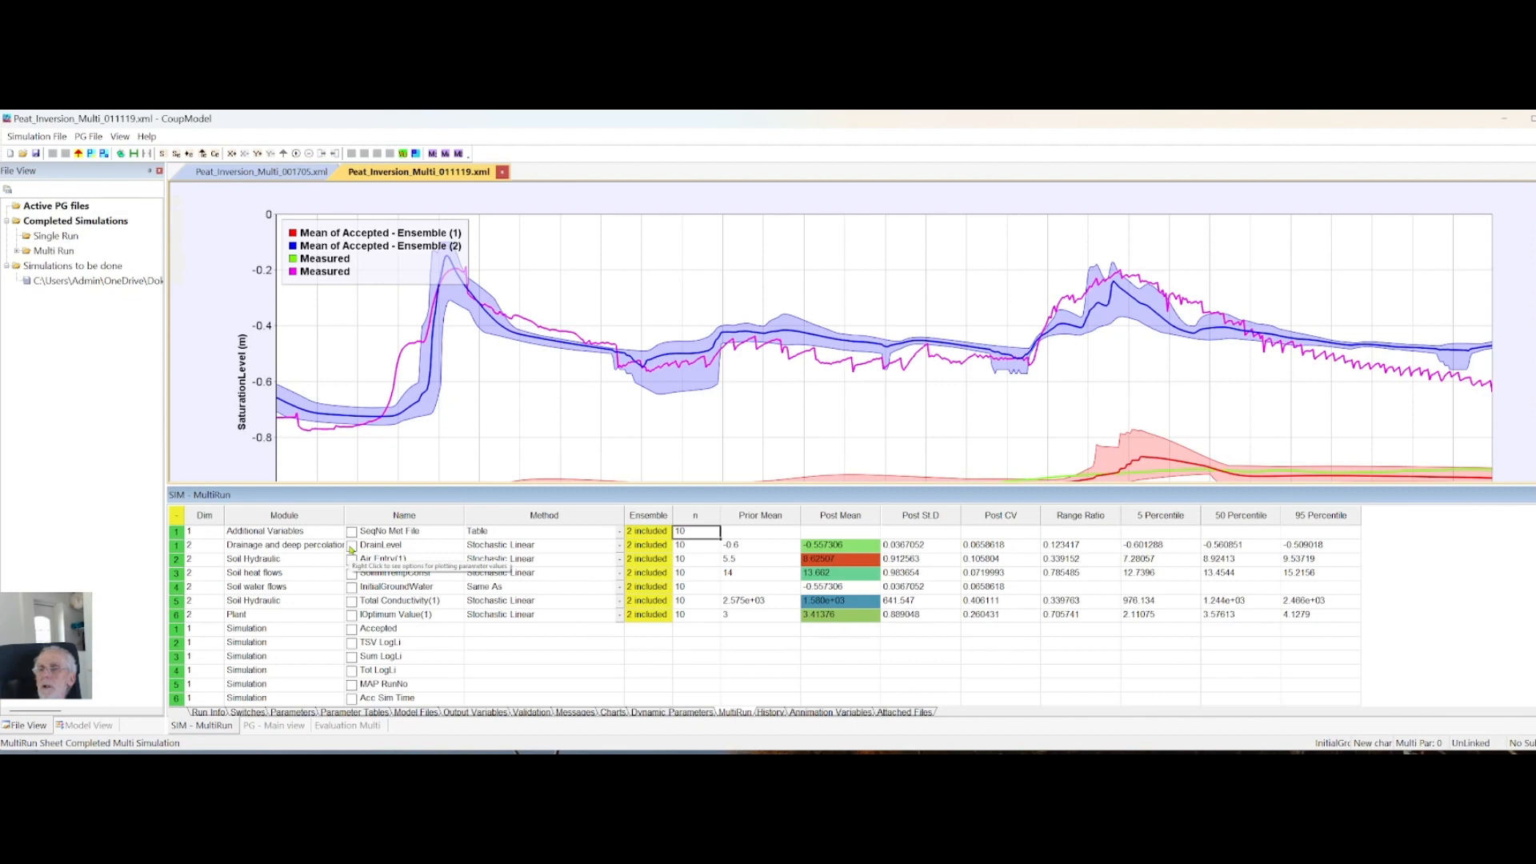
left_click(351, 547)
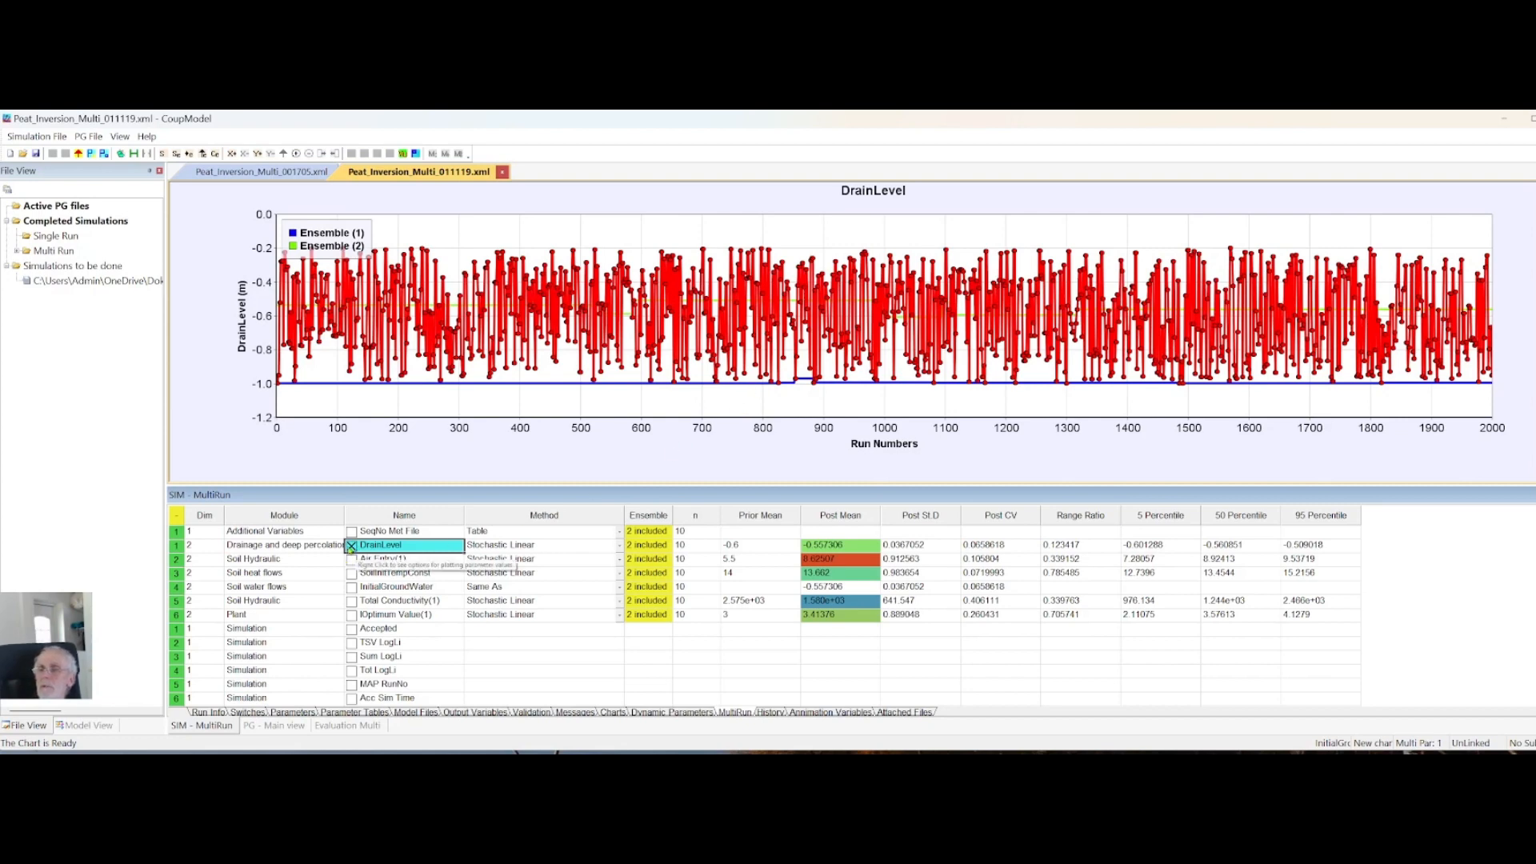
left_click(351, 547)
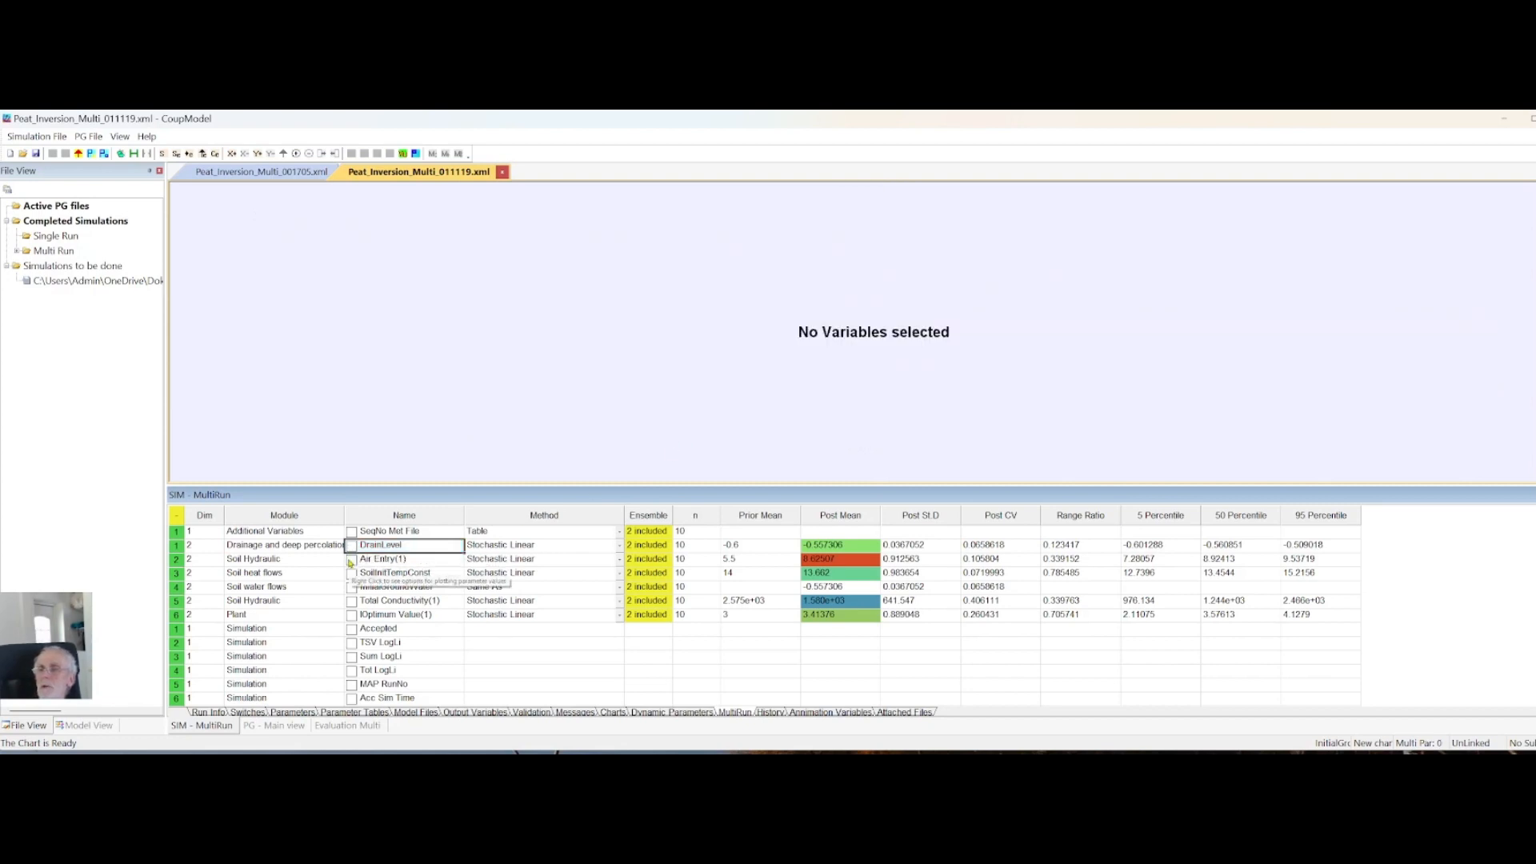
left_click(351, 560)
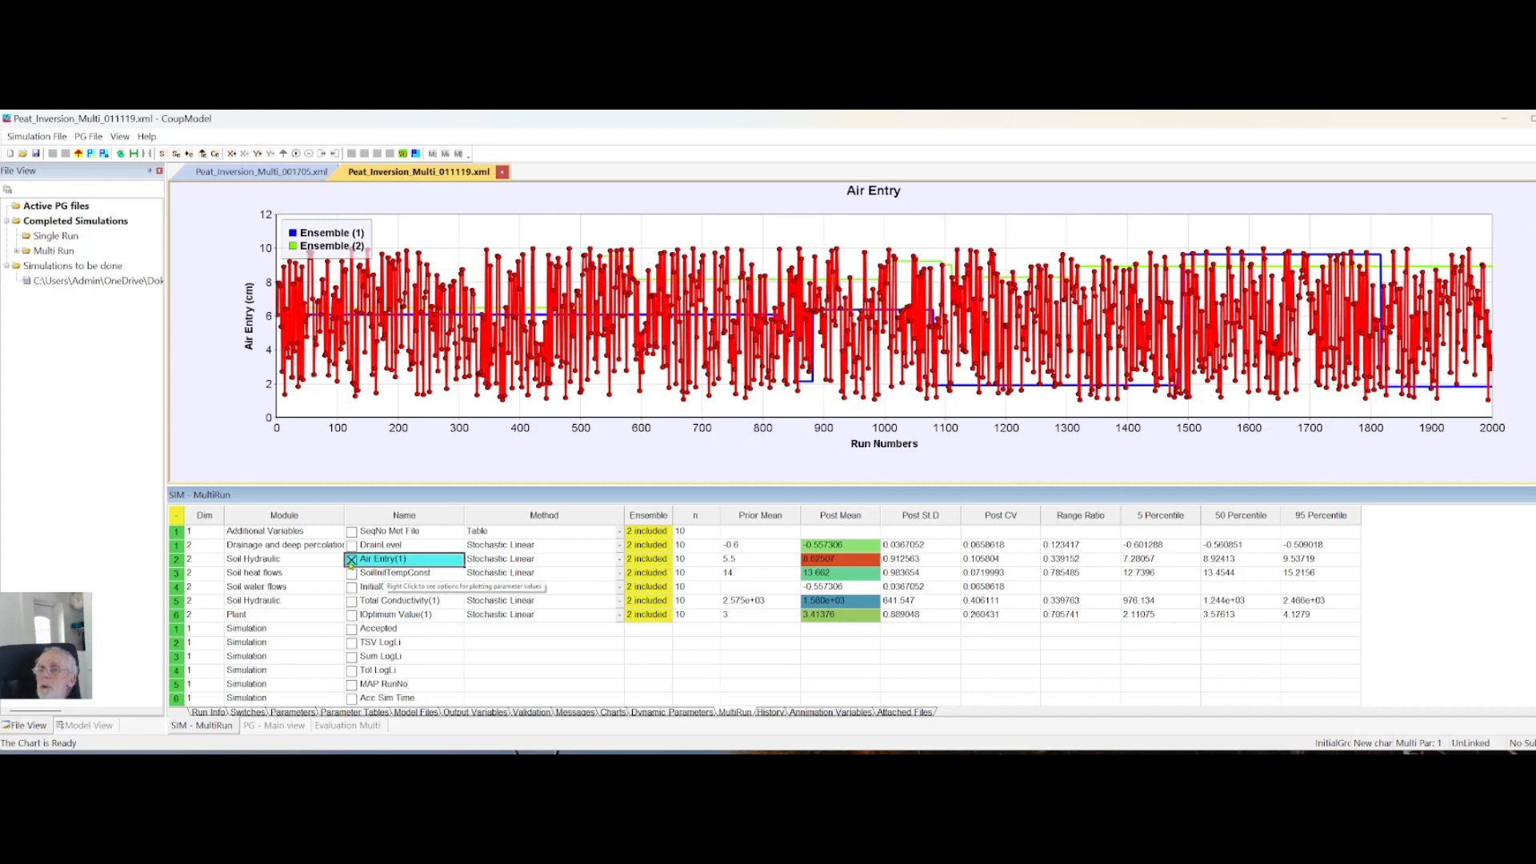
left_click(351, 560)
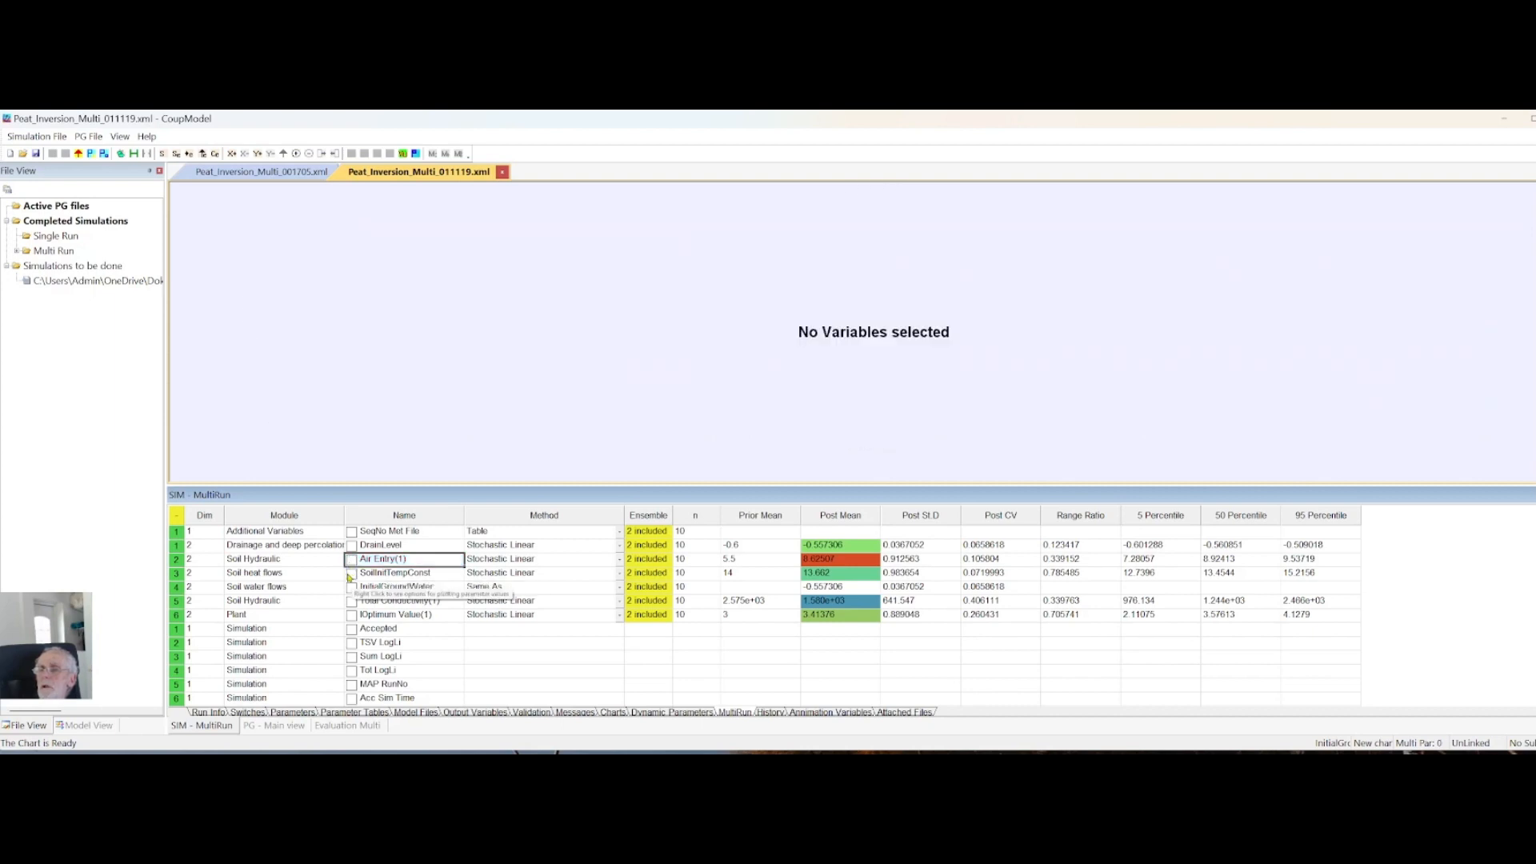
Plot SoilInitTempConst, dock the chart properties with the parameter table, and set the chart type to Cumulative Frequency Distribution
left_click(351, 573)
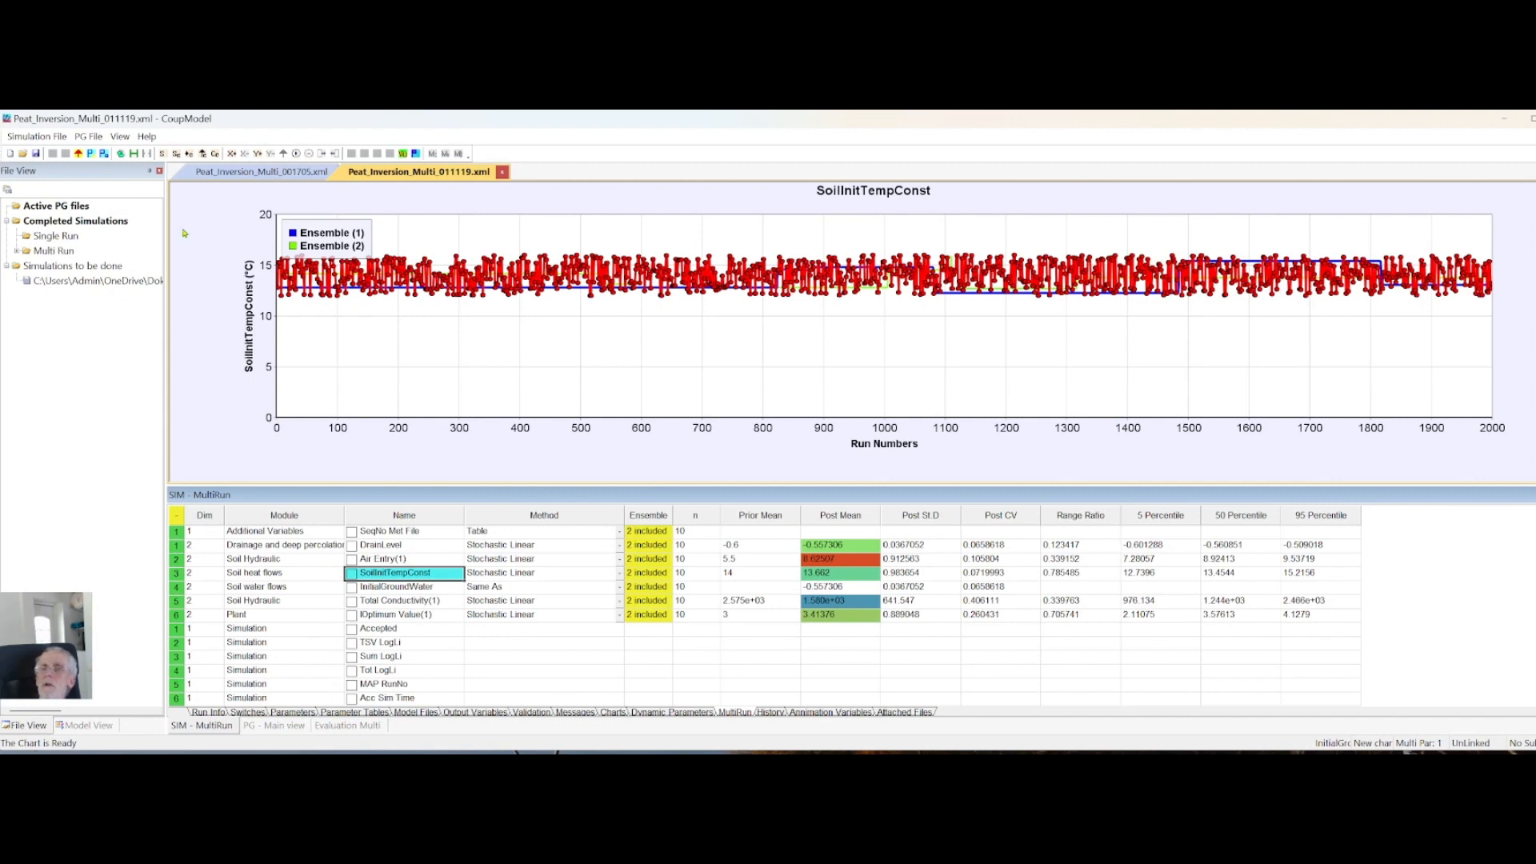
left_click(124, 140)
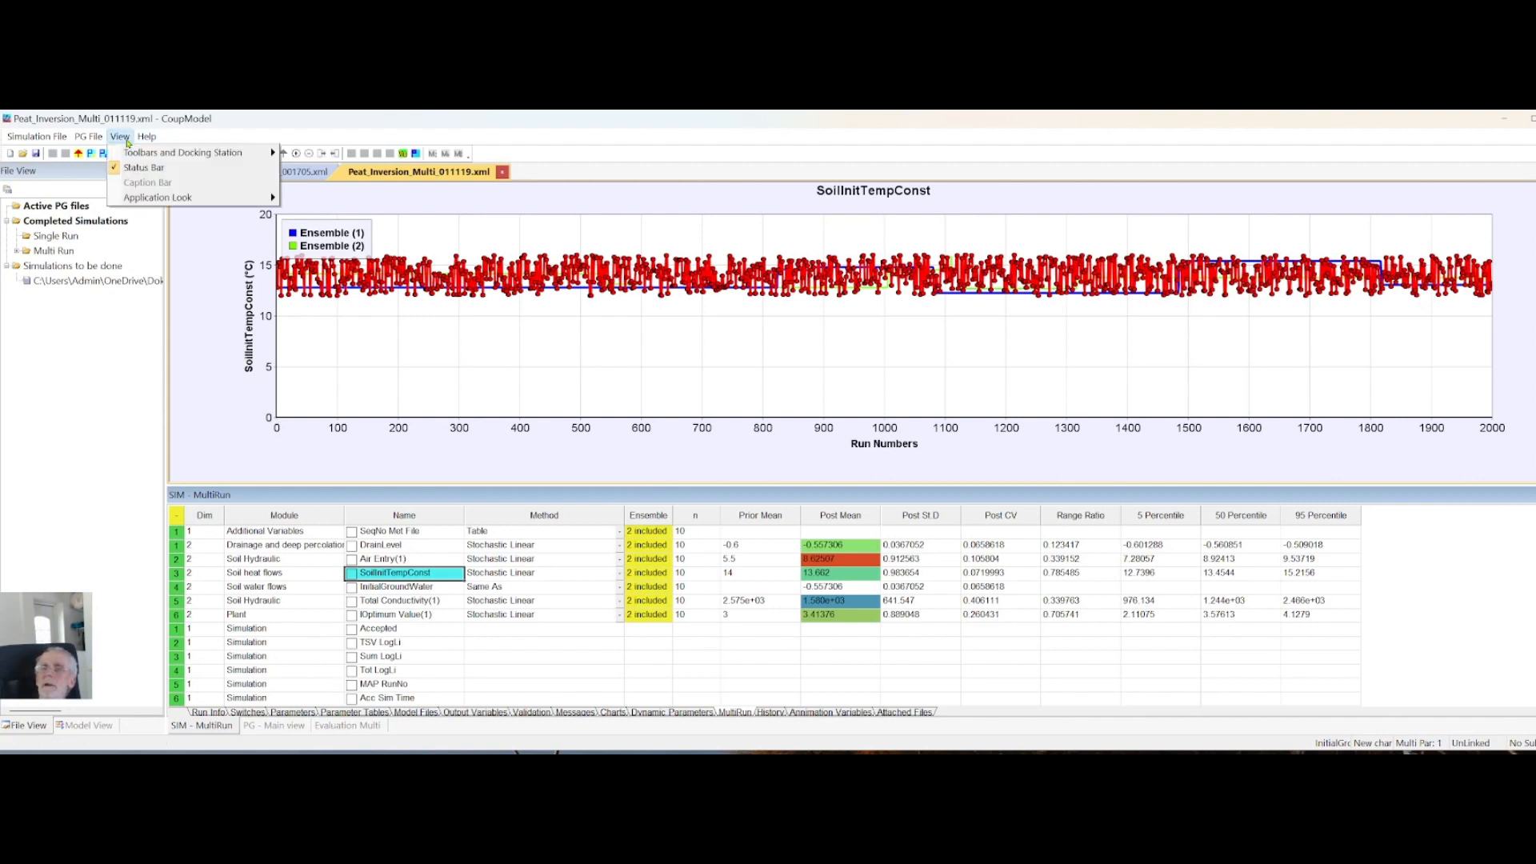
mouse_move(192, 152)
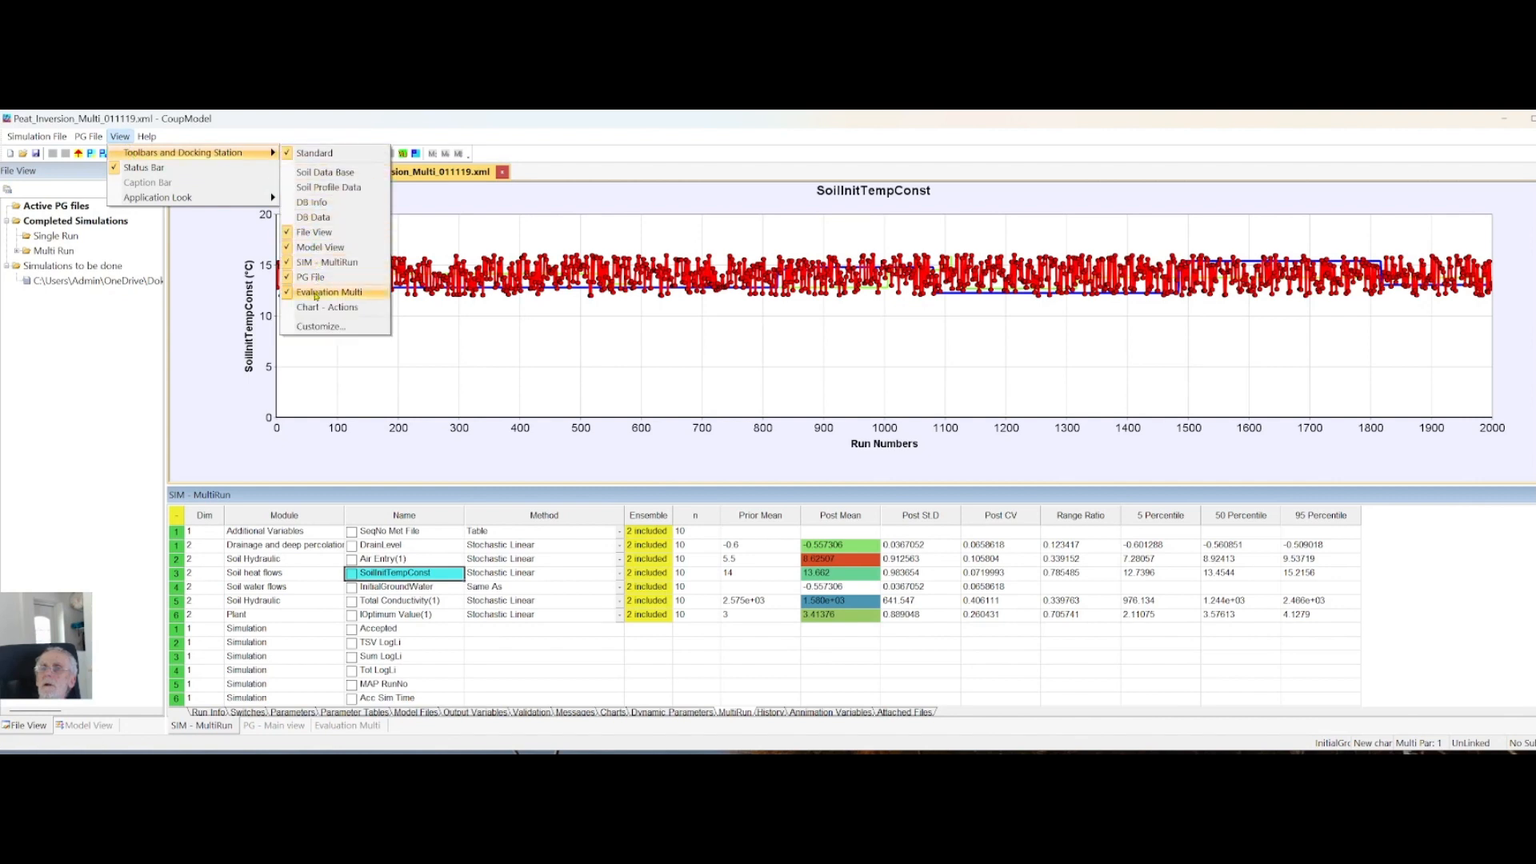
left_click(312, 308)
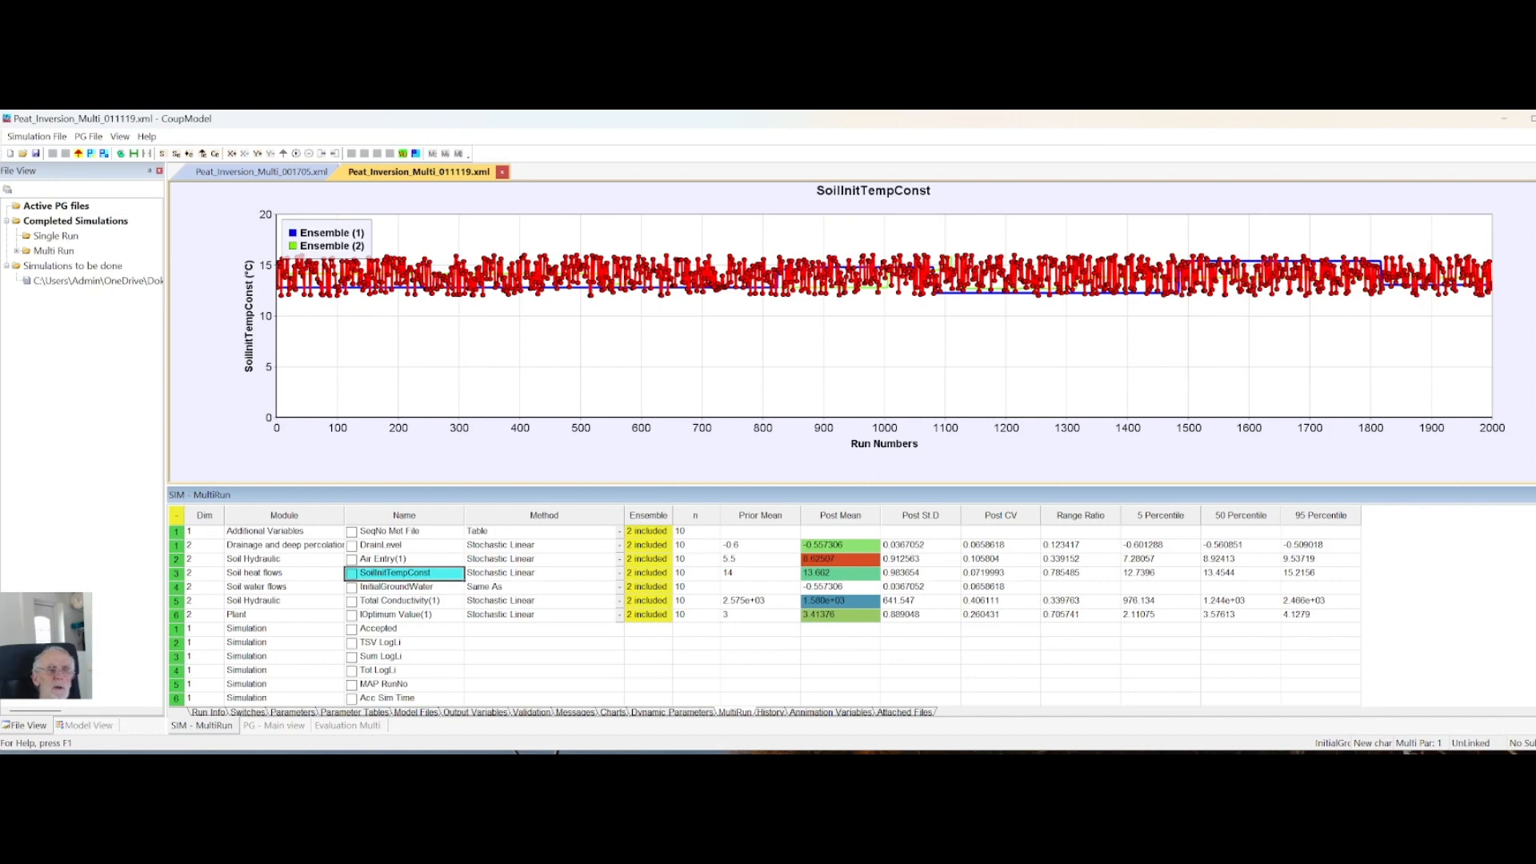
left_click_drag(0, 480, 874, 615)
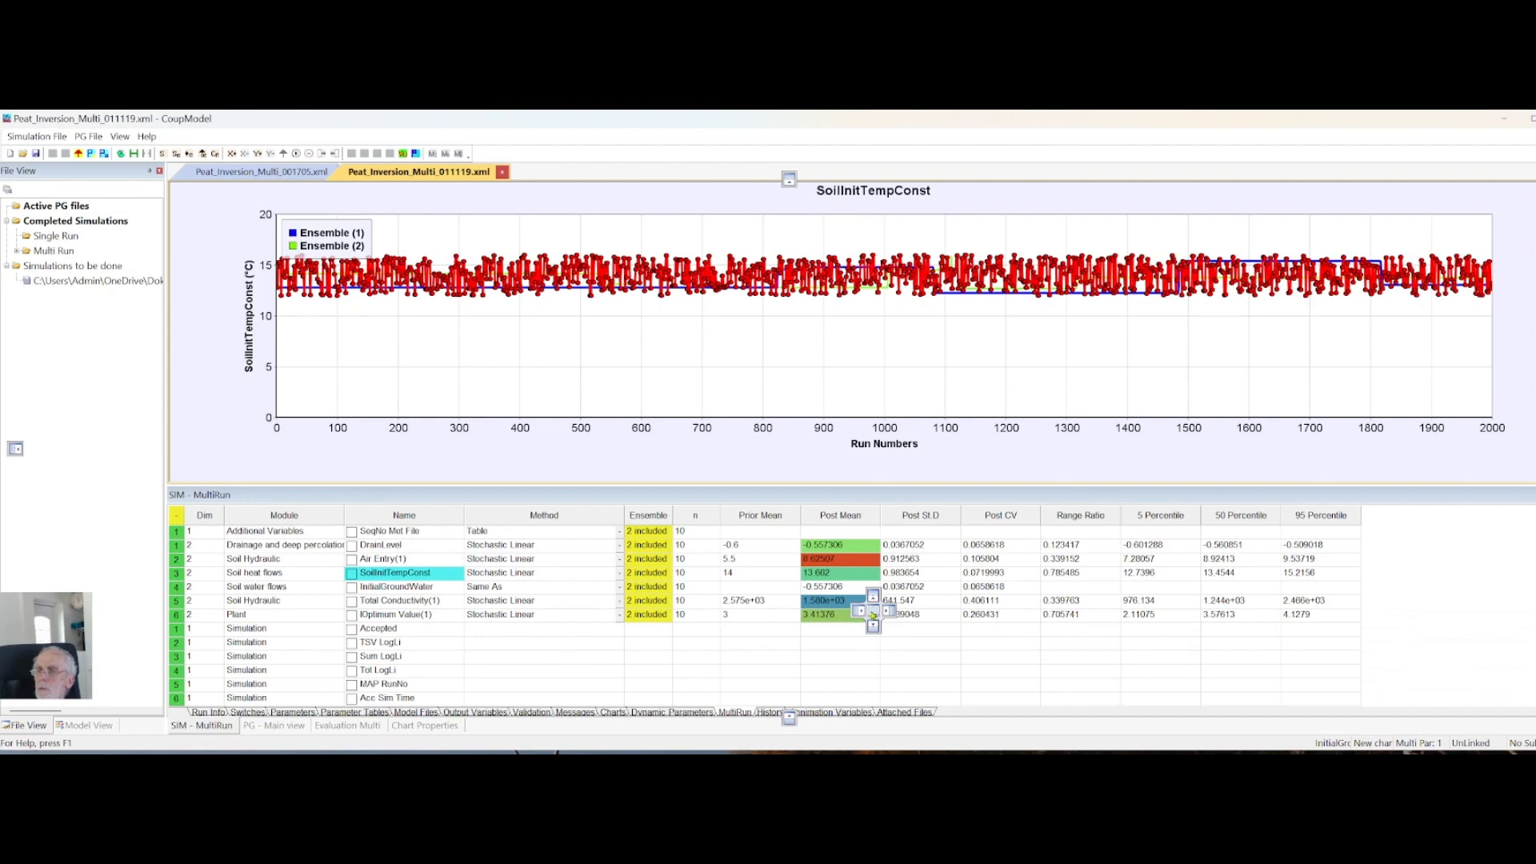
left_click_drag(874, 614, 874, 615)
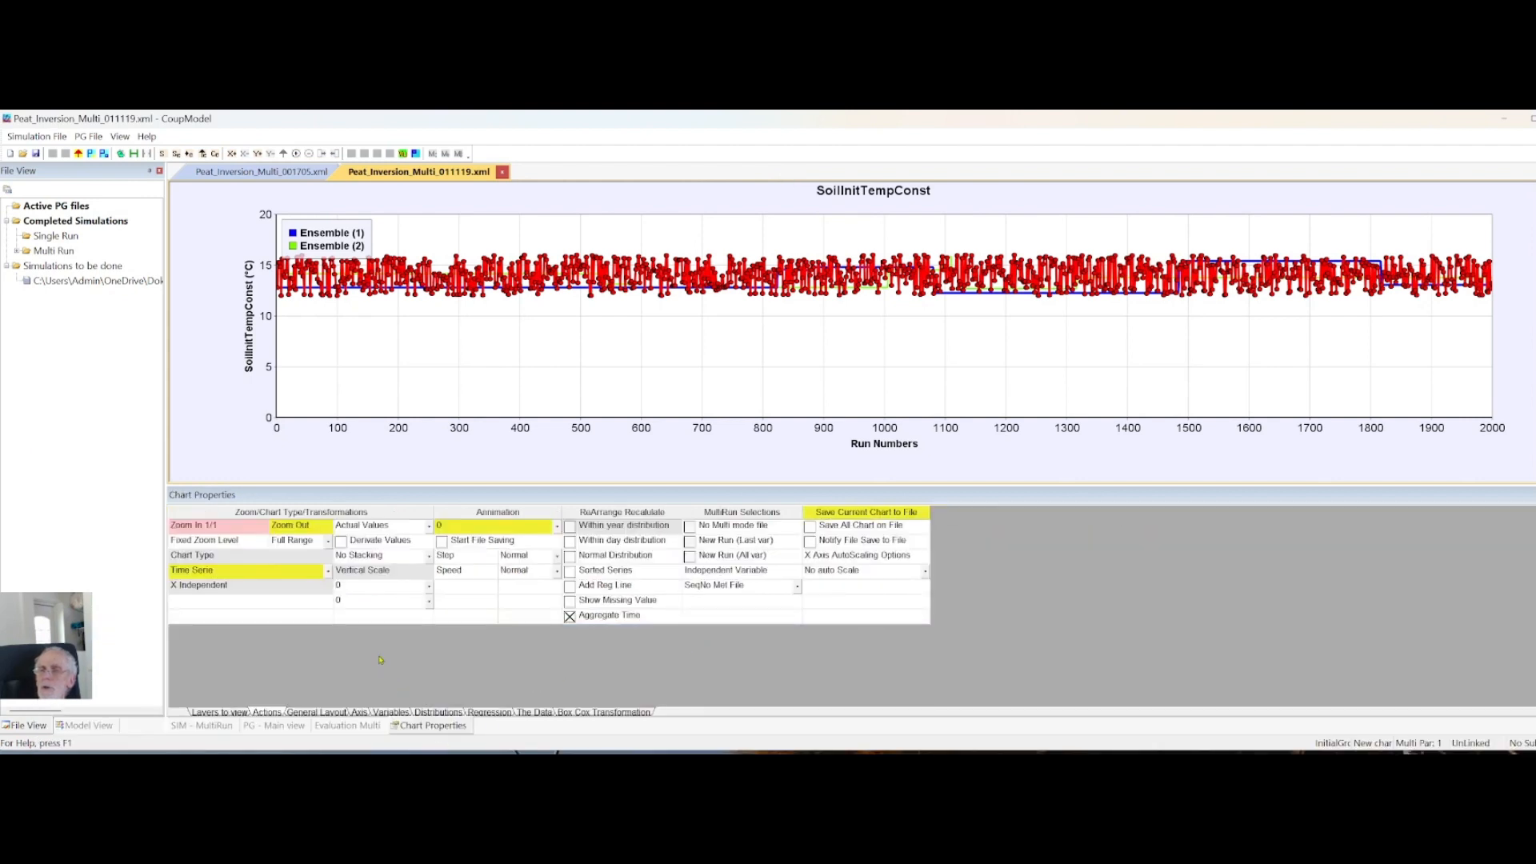
left_click(328, 572)
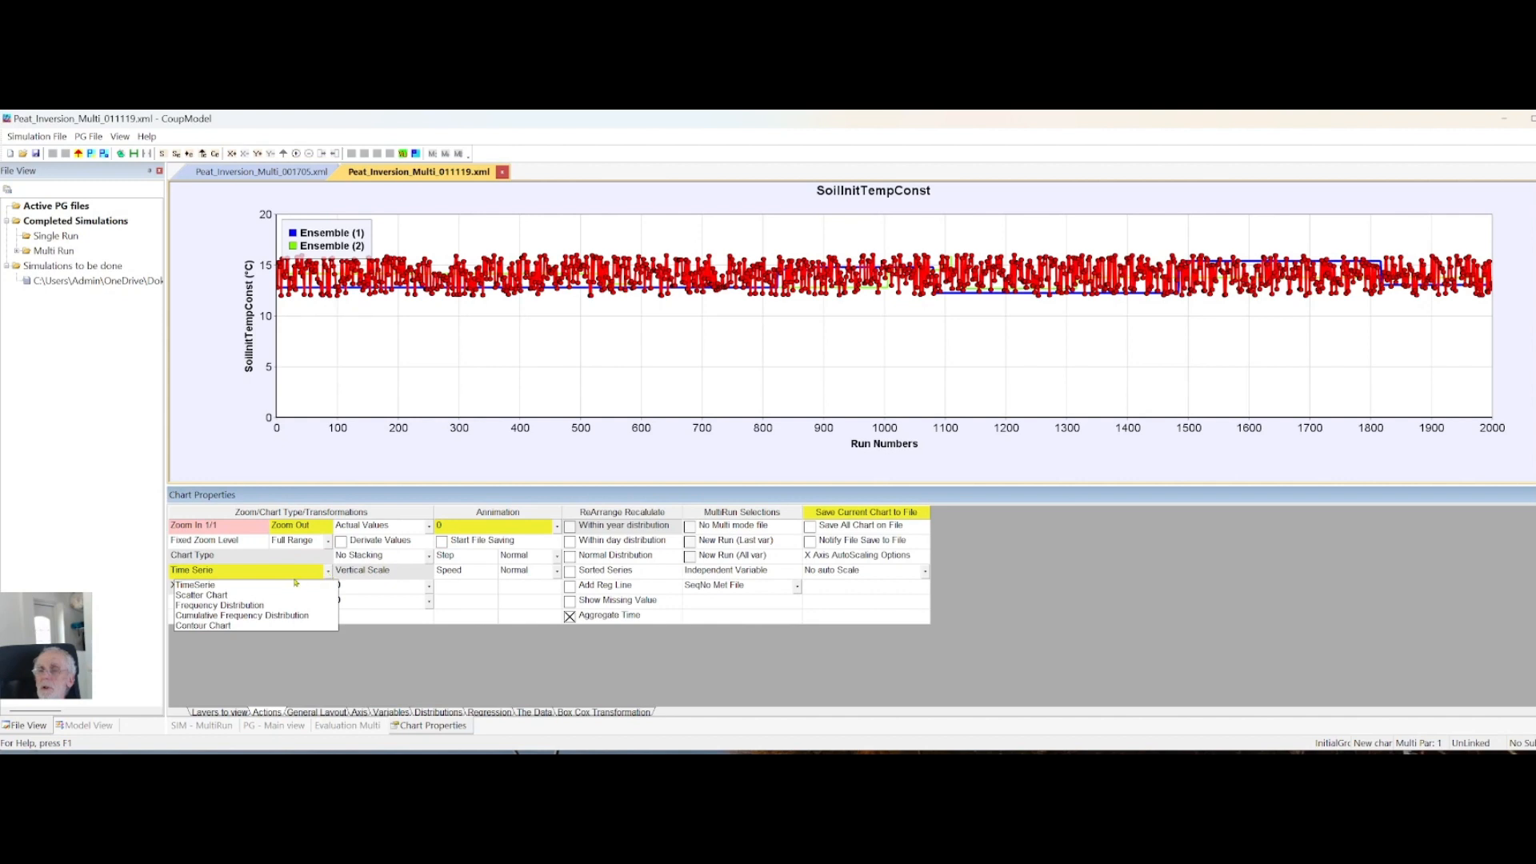
left_click(201, 616)
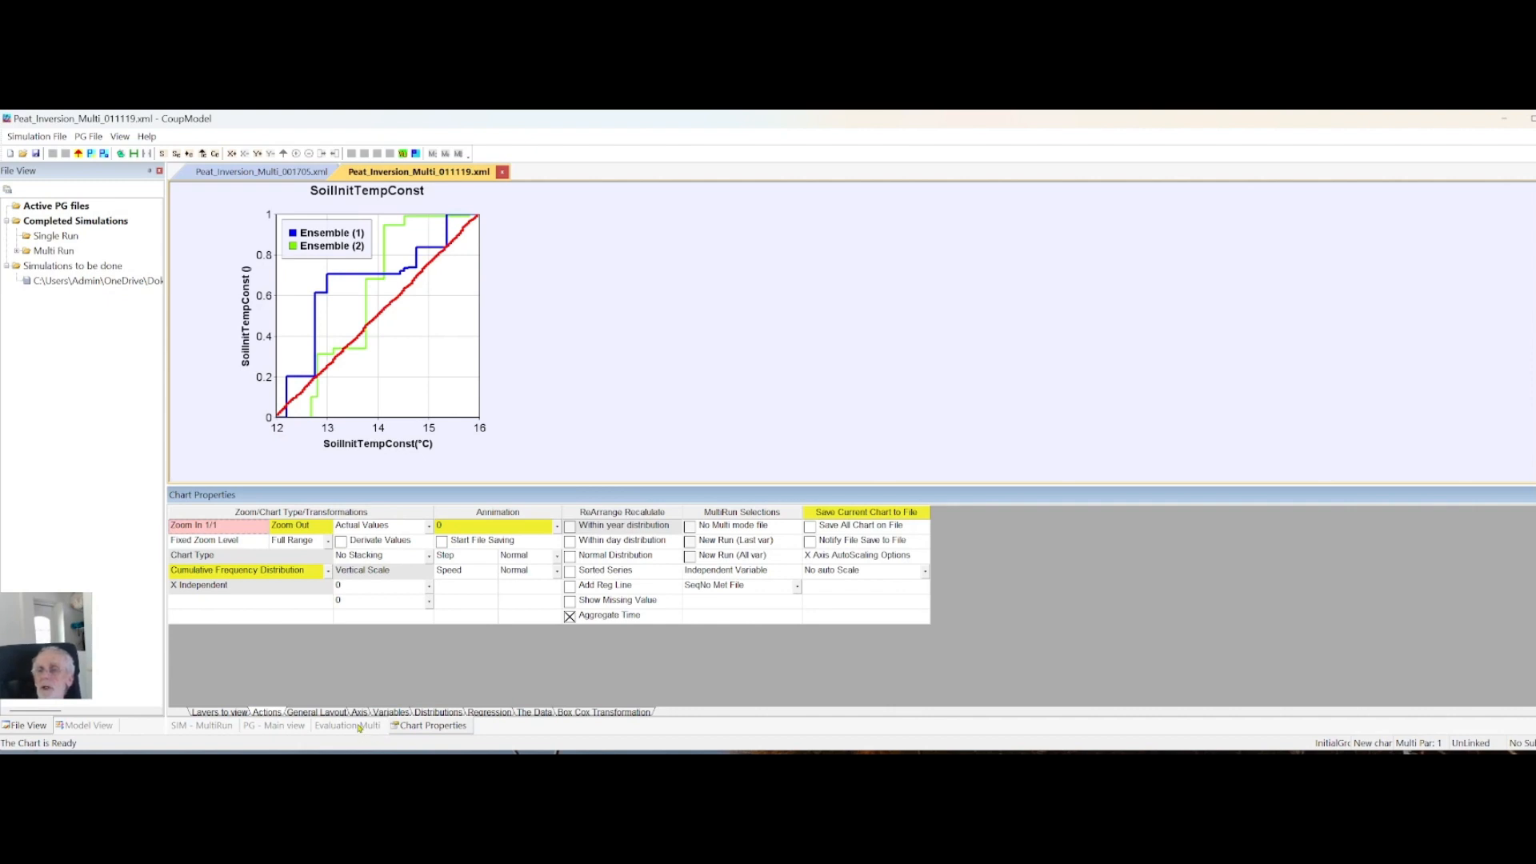
Lay out four horizontal subcharts and add the distributions of InitialGroundWater, Total Conductivity(1) and IOptimum Value(1)
left_click(214, 726)
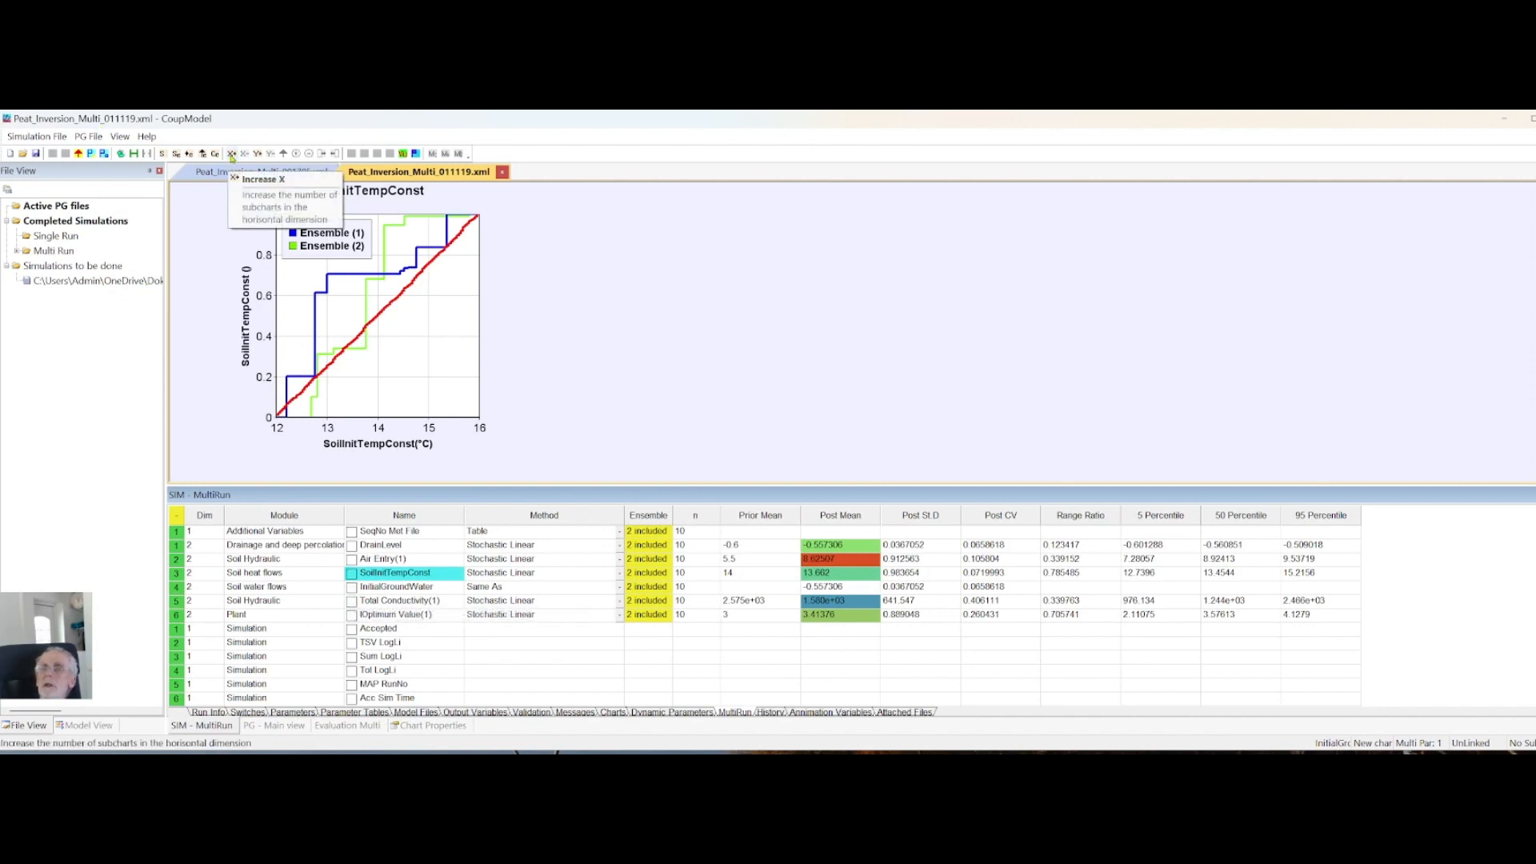
left_click(231, 155)
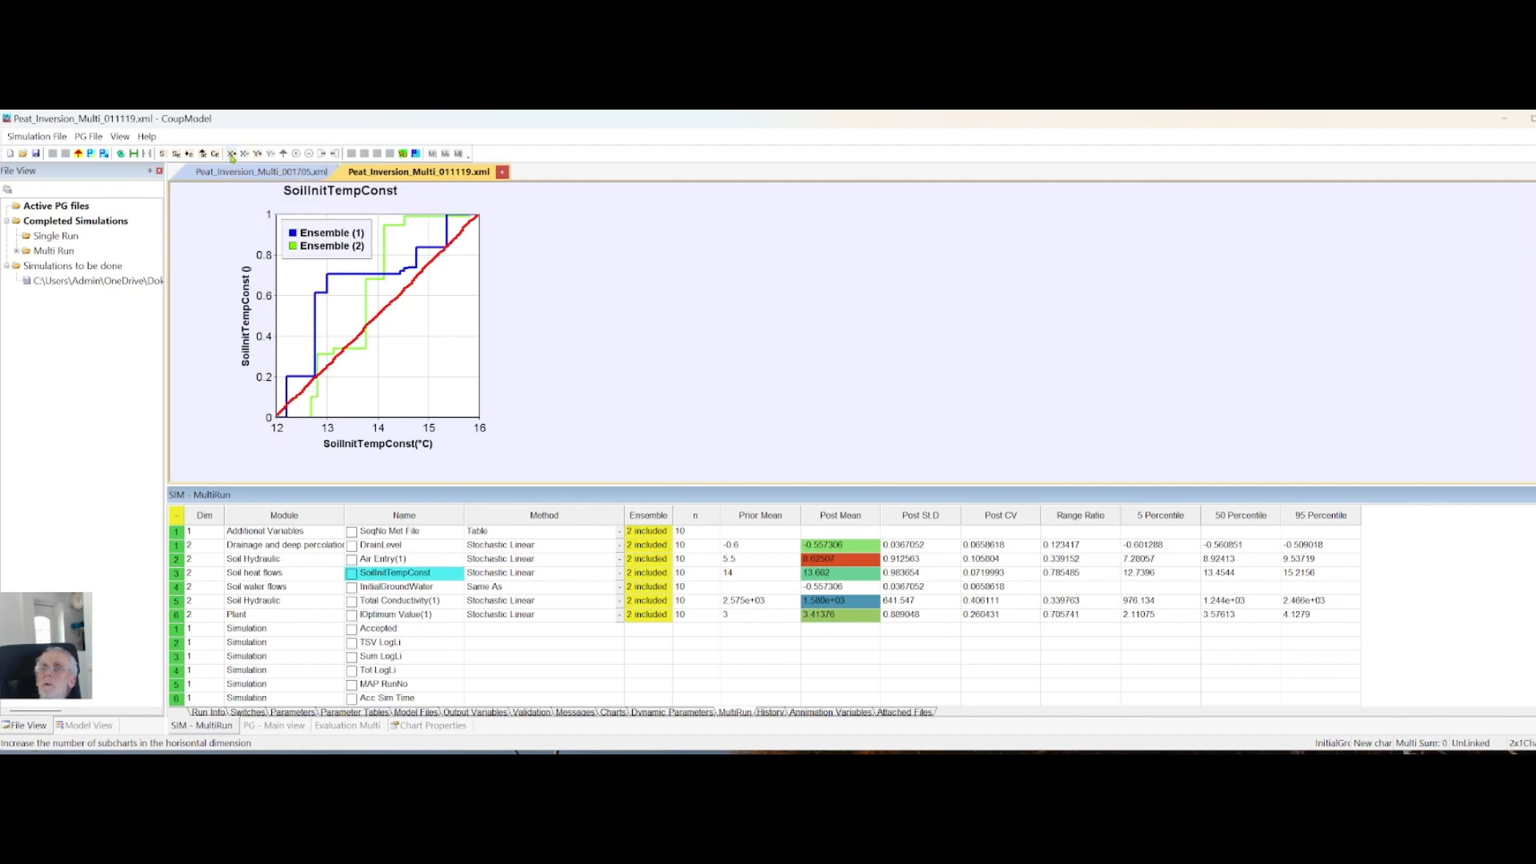
left_click(231, 155)
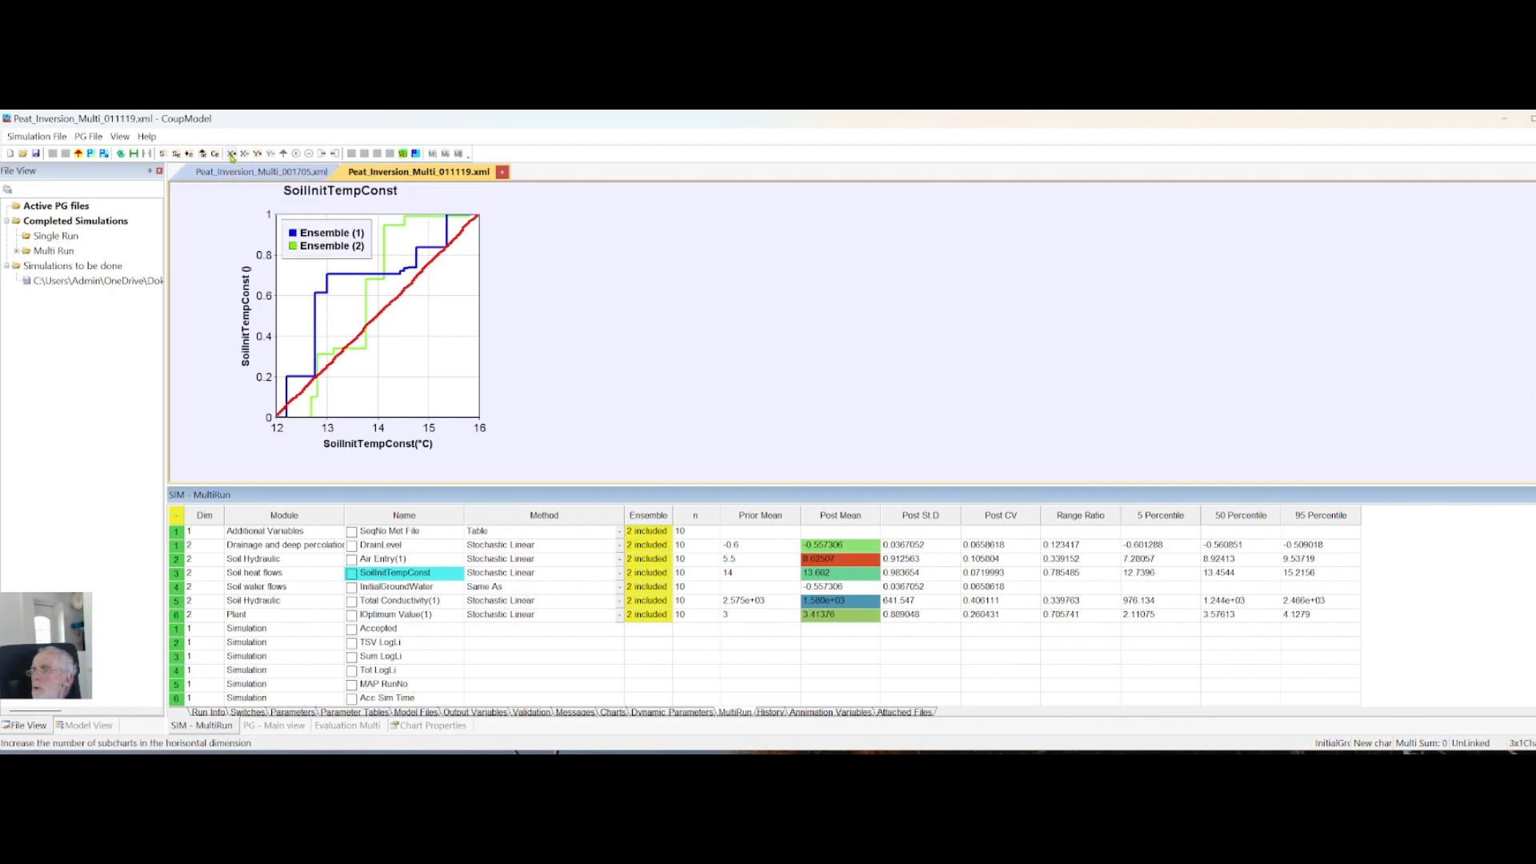
left_click(231, 154)
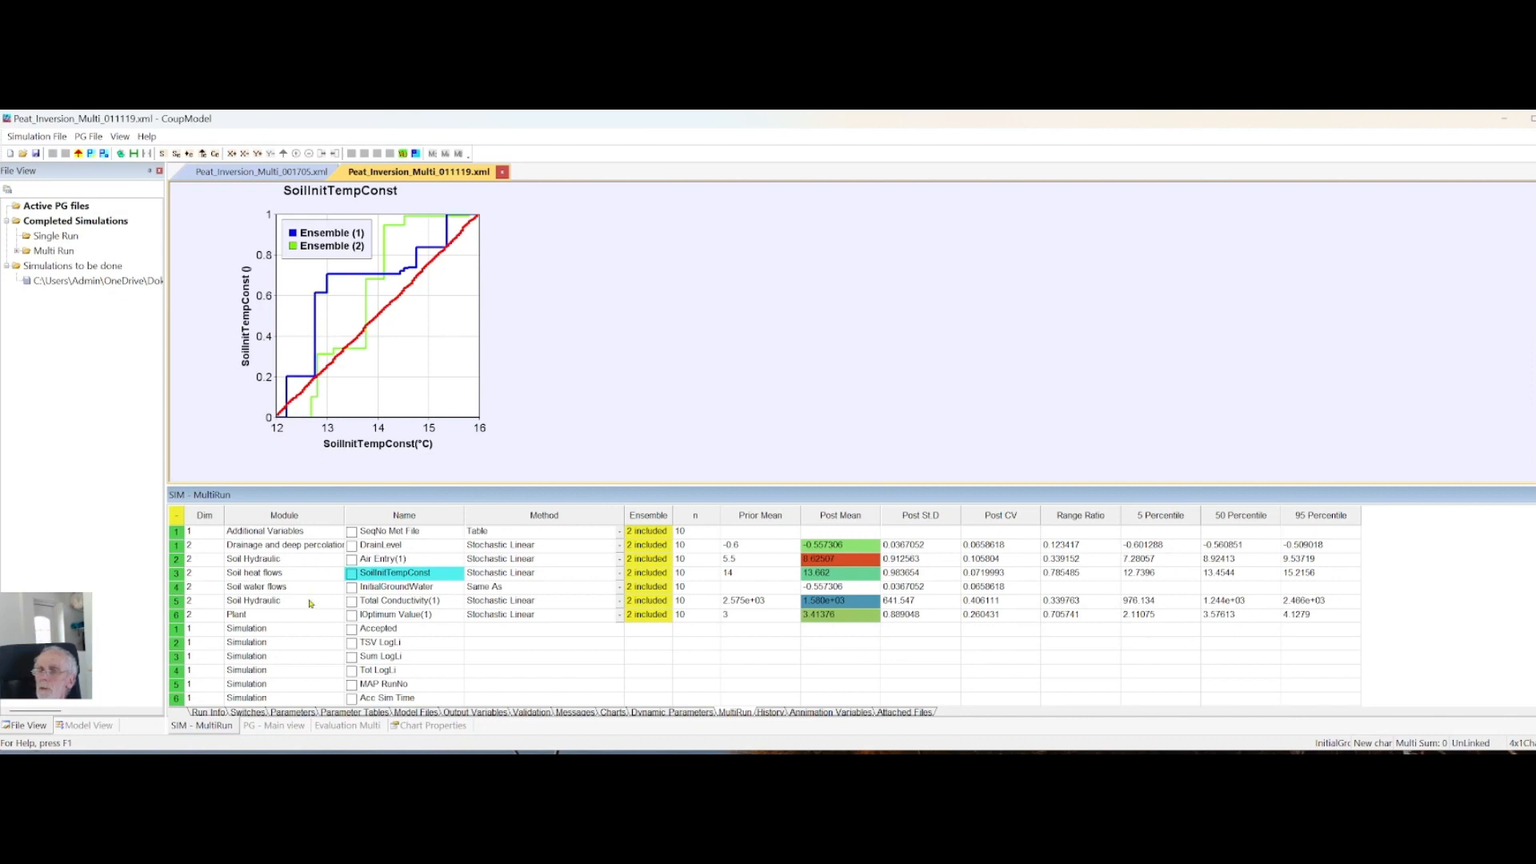
left_click(352, 589)
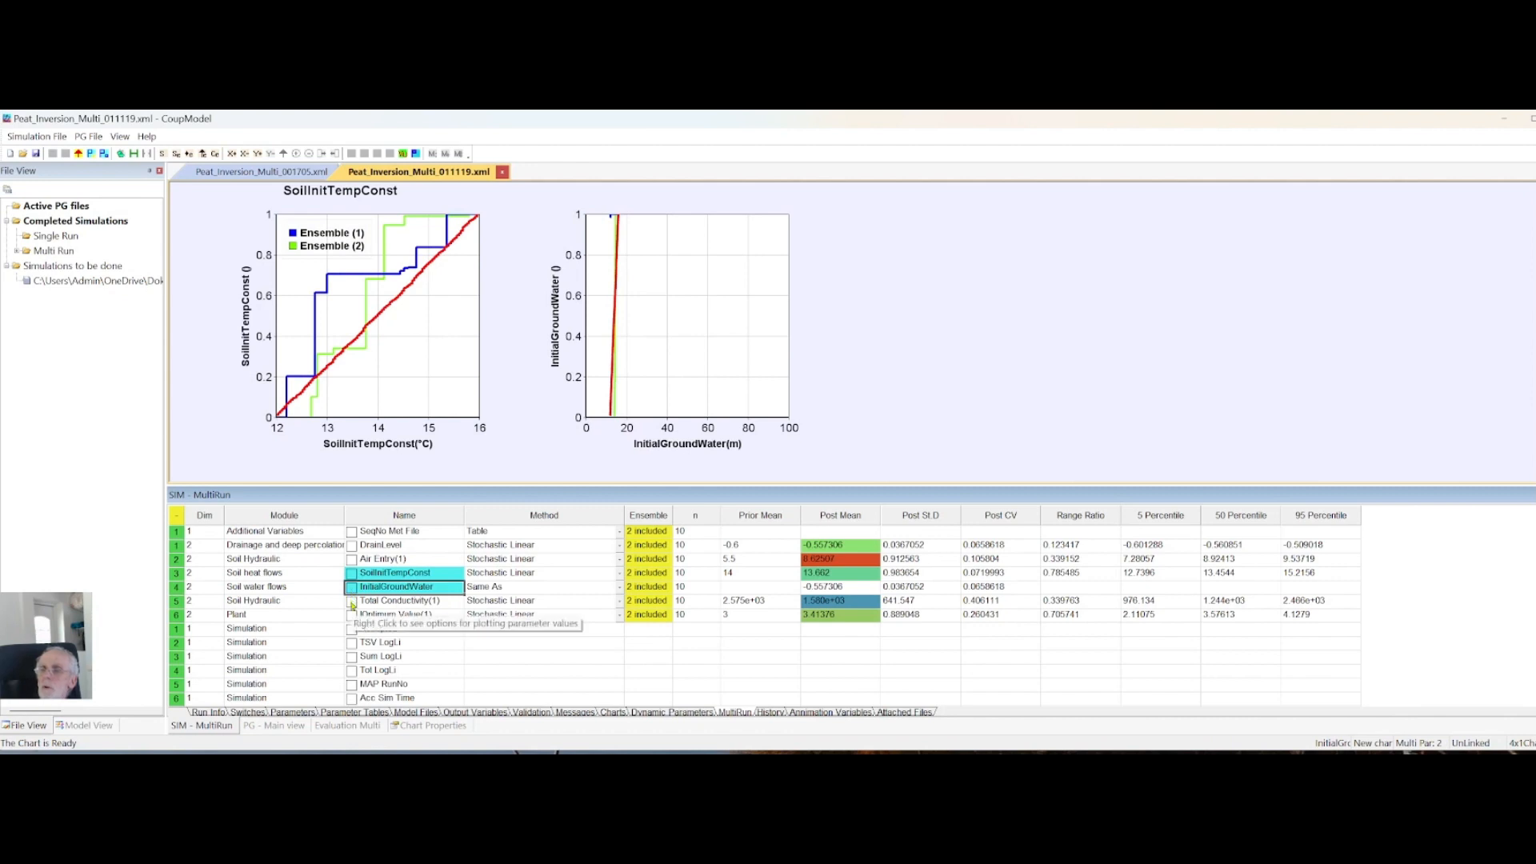
left_click(352, 602)
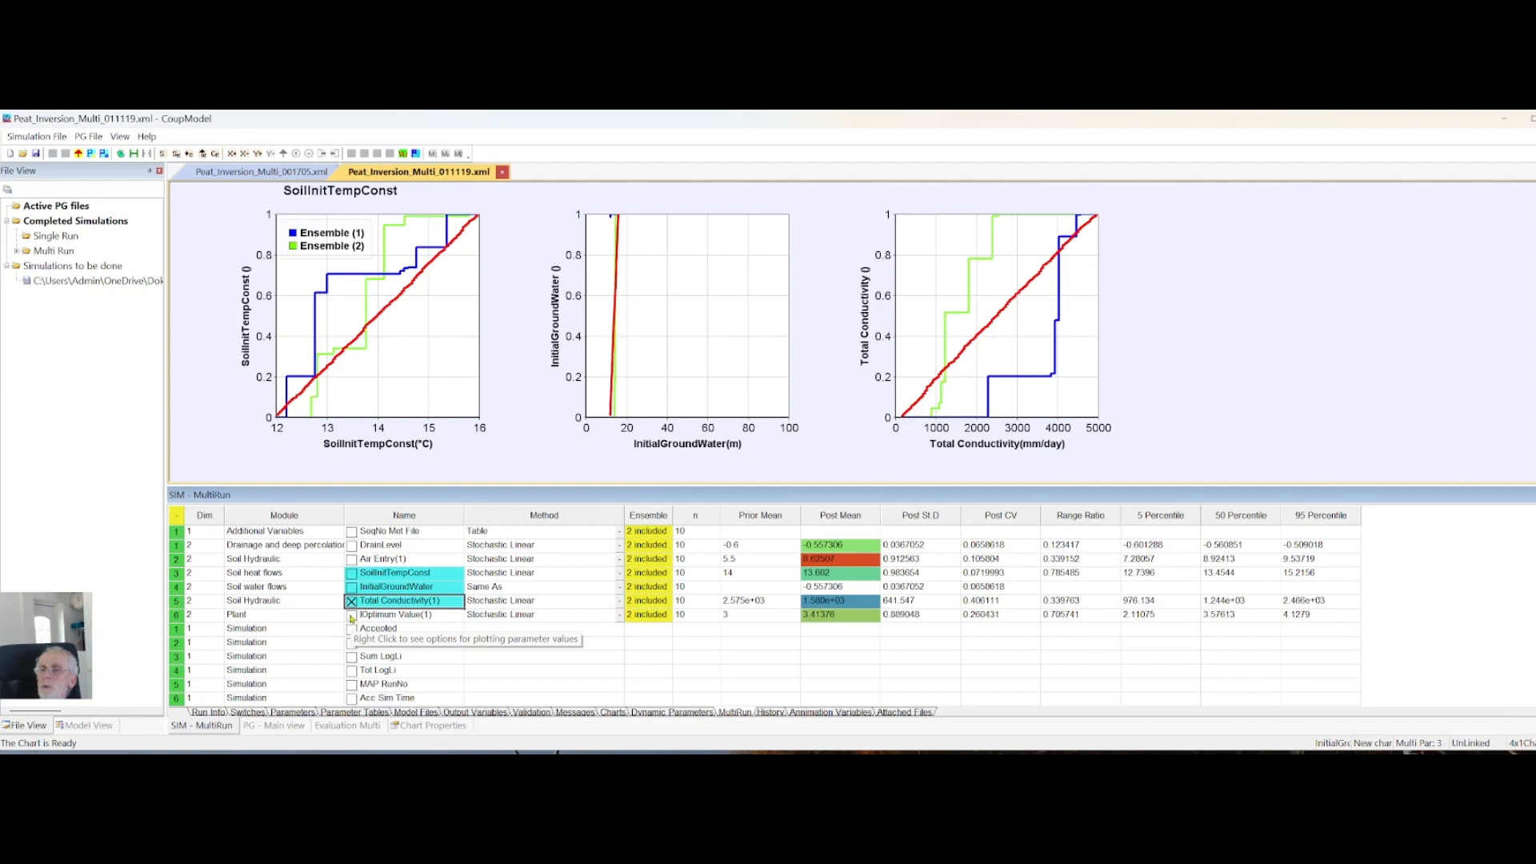
left_click(352, 615)
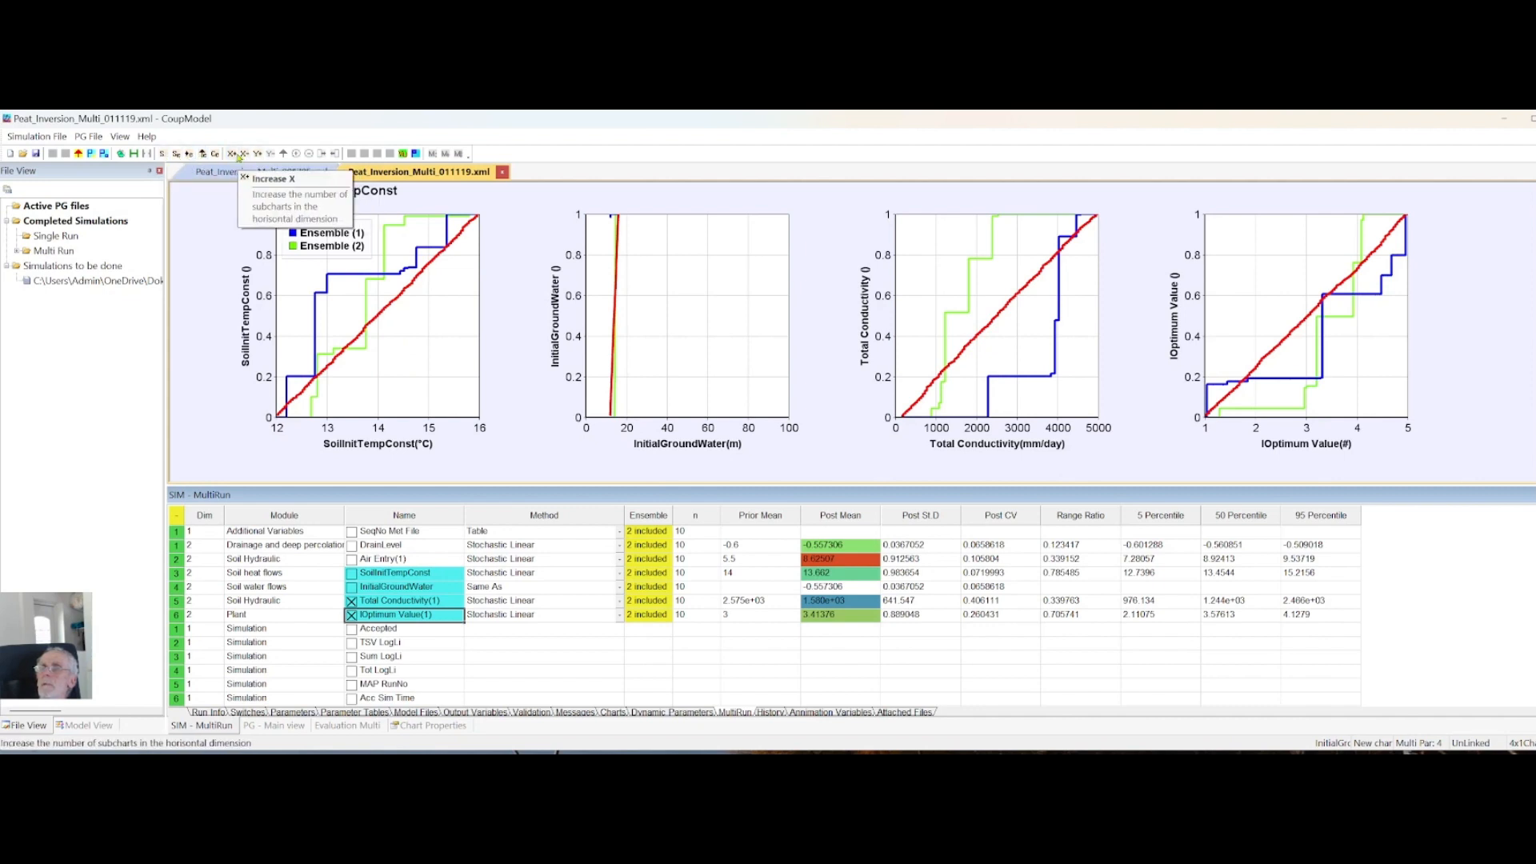
Add a fifth subchart showing the DrainLevel distribution, then remove all five selected variables from the chart
left_click(242, 157)
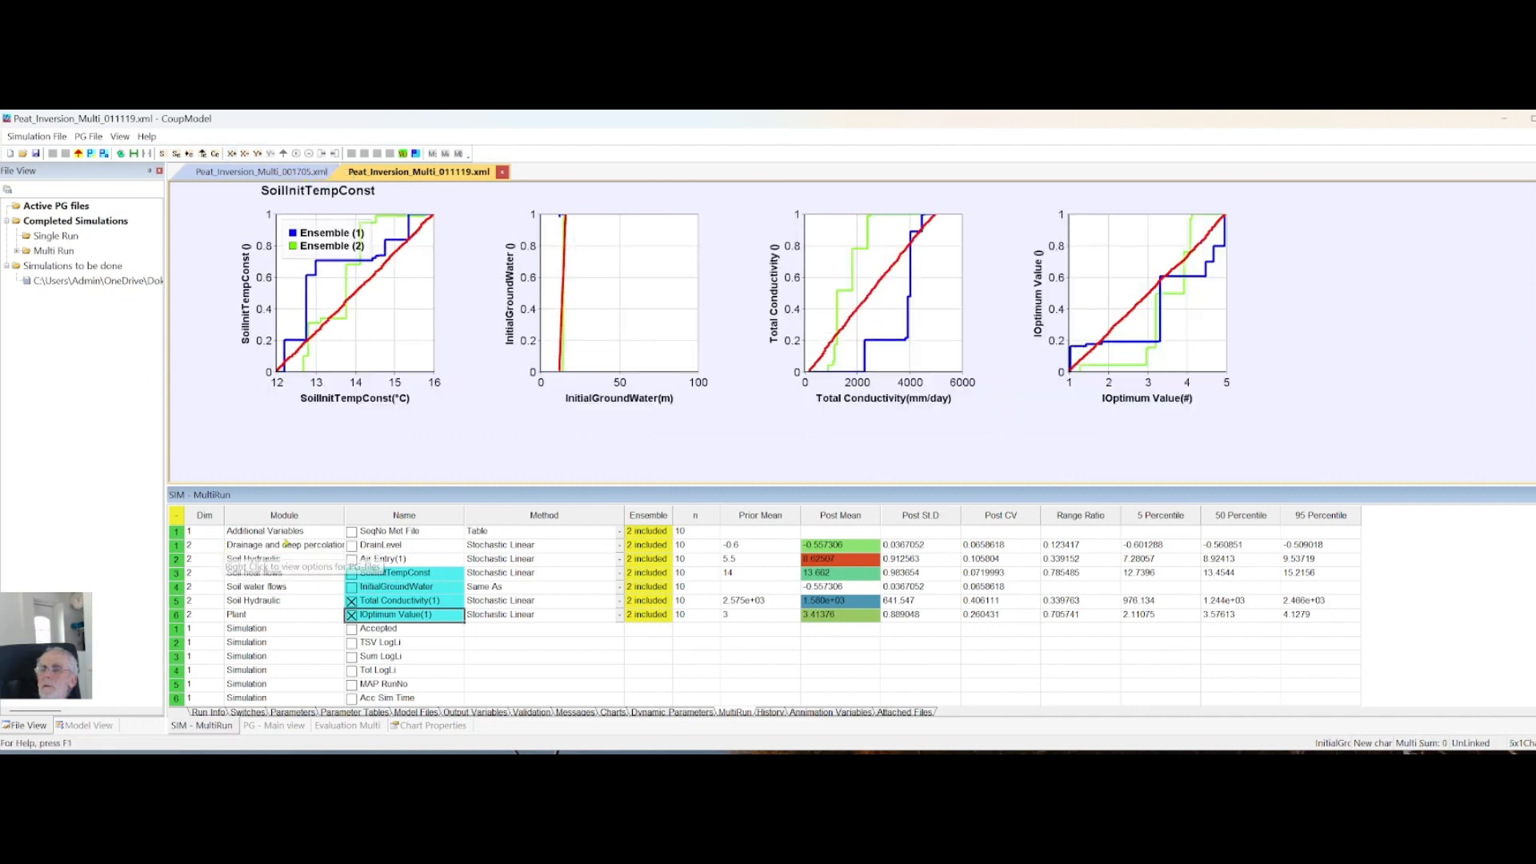
left_click(352, 546)
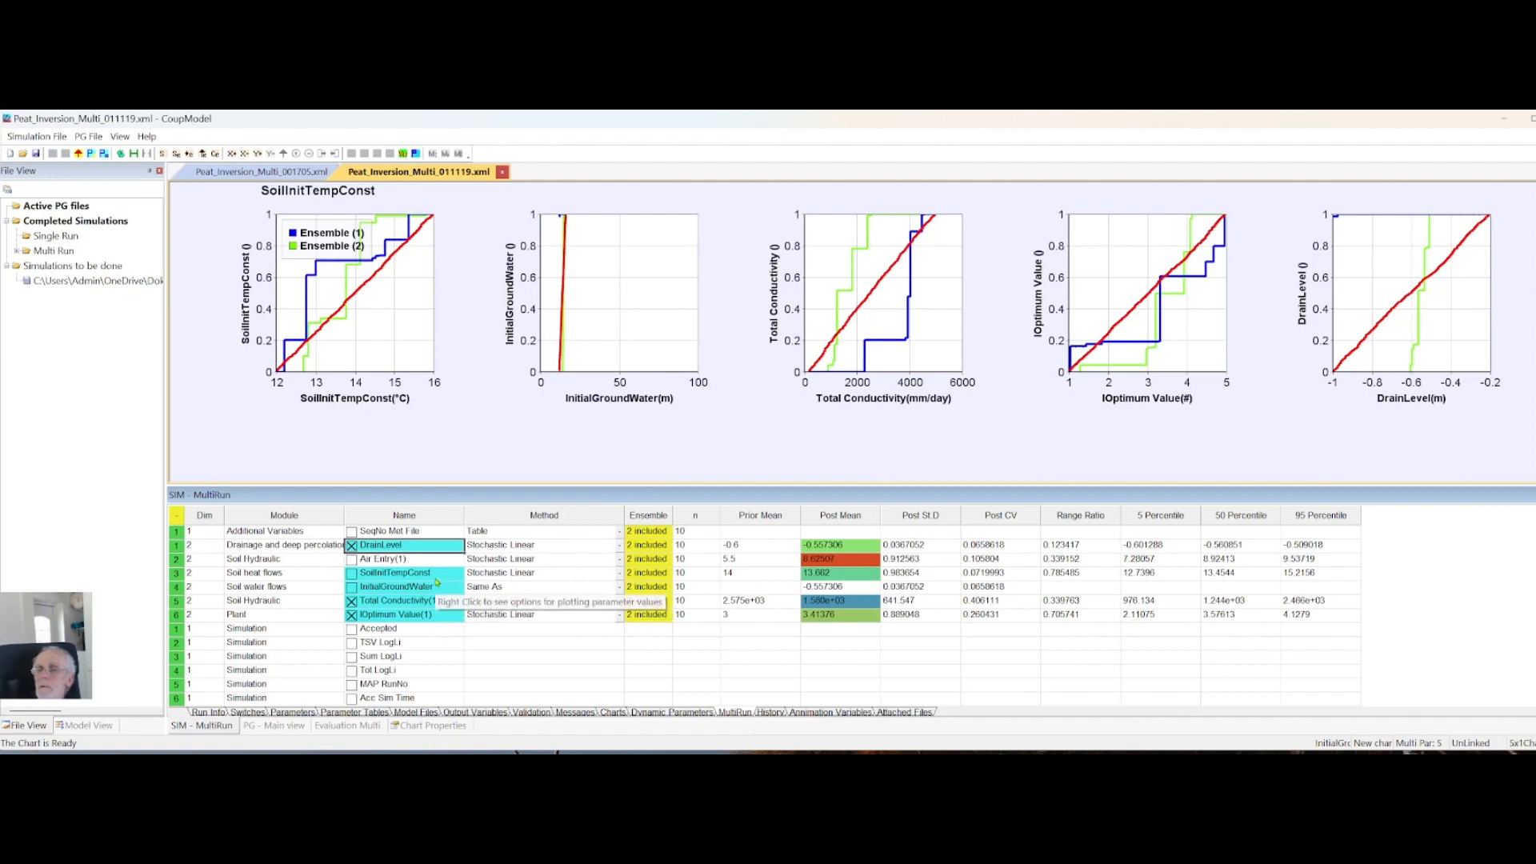
right_click(437, 580)
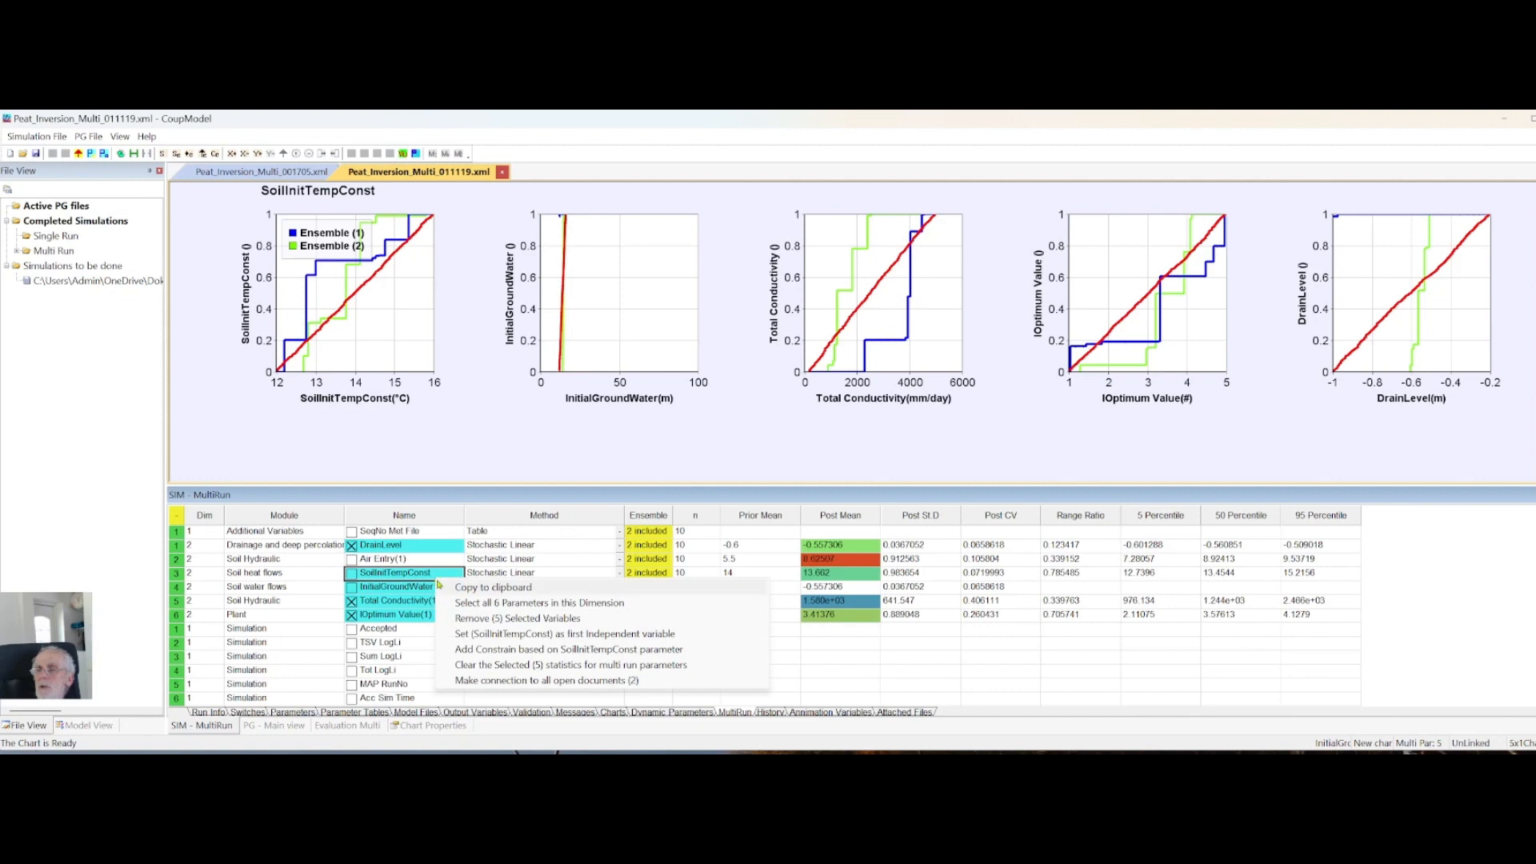
left_click(493, 620)
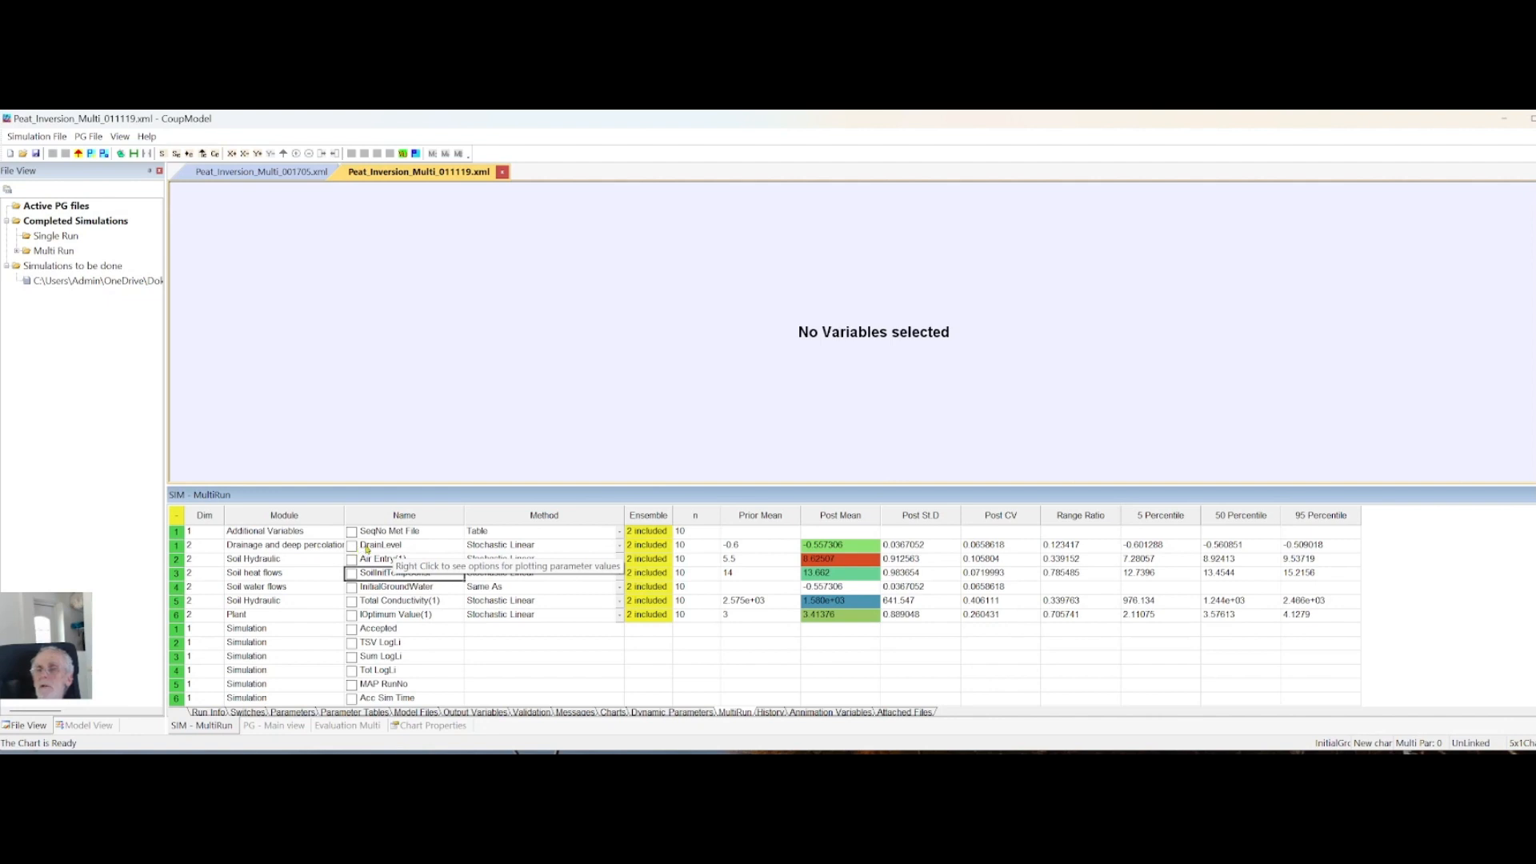
Set DrainLevel as the first independent variable, plot InitialGroundWater against it, and remove the plotted variable
right_click(366, 548)
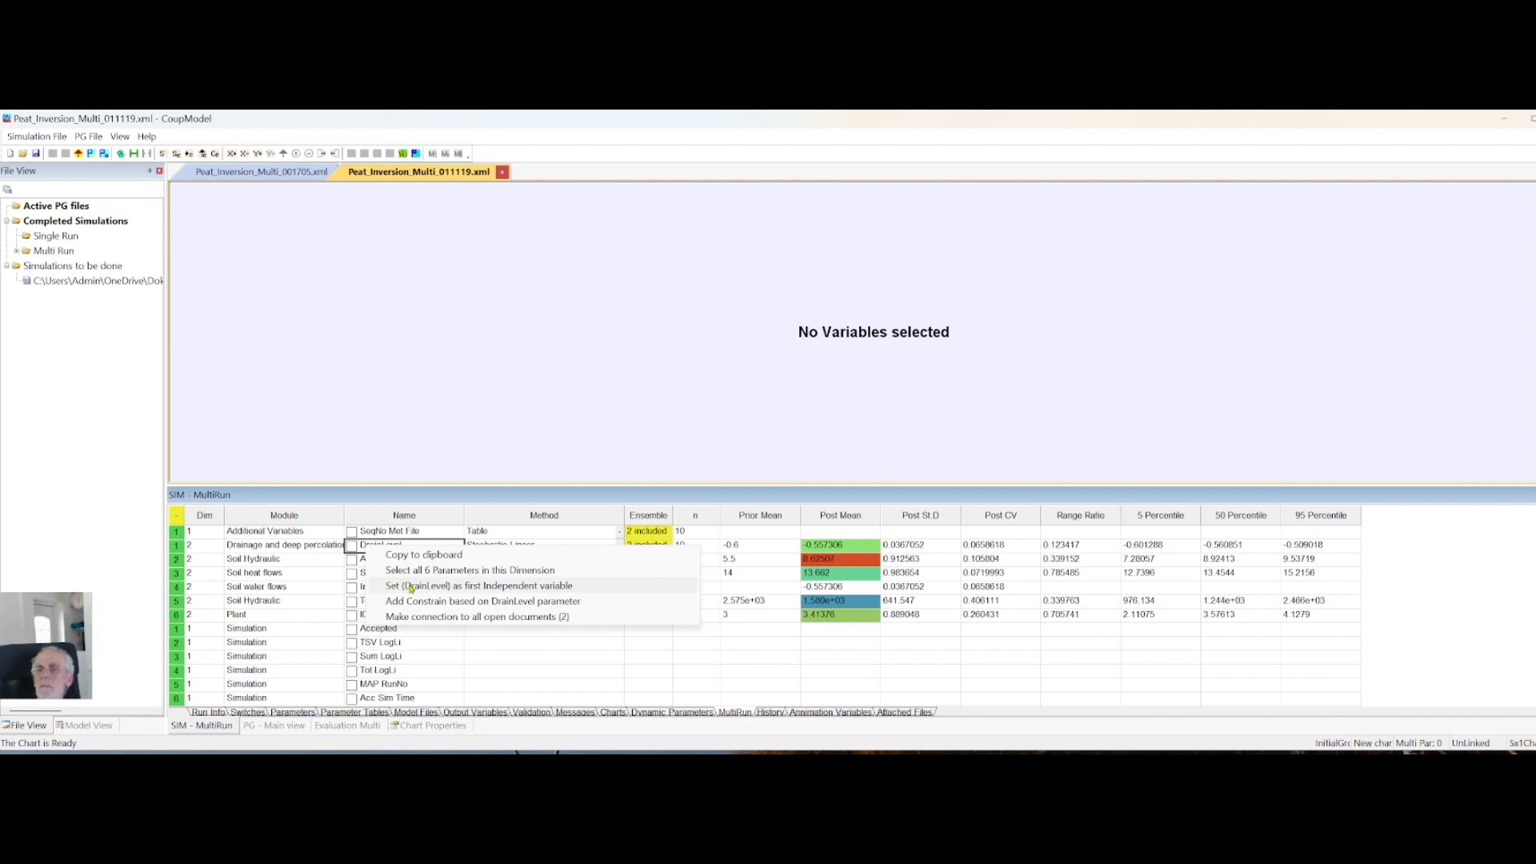
left_click(411, 586)
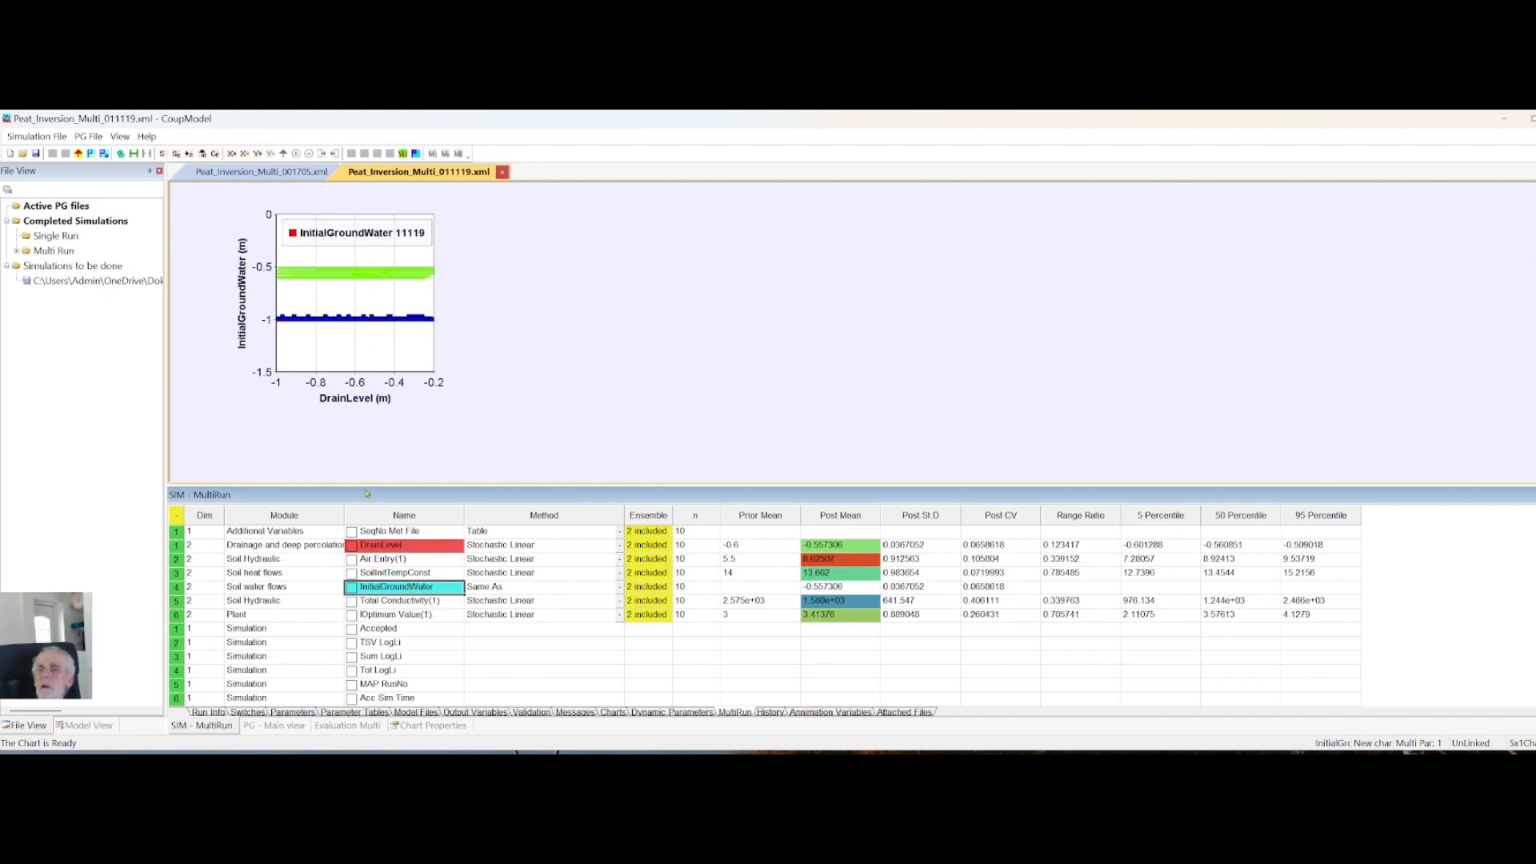
right_click(382, 564)
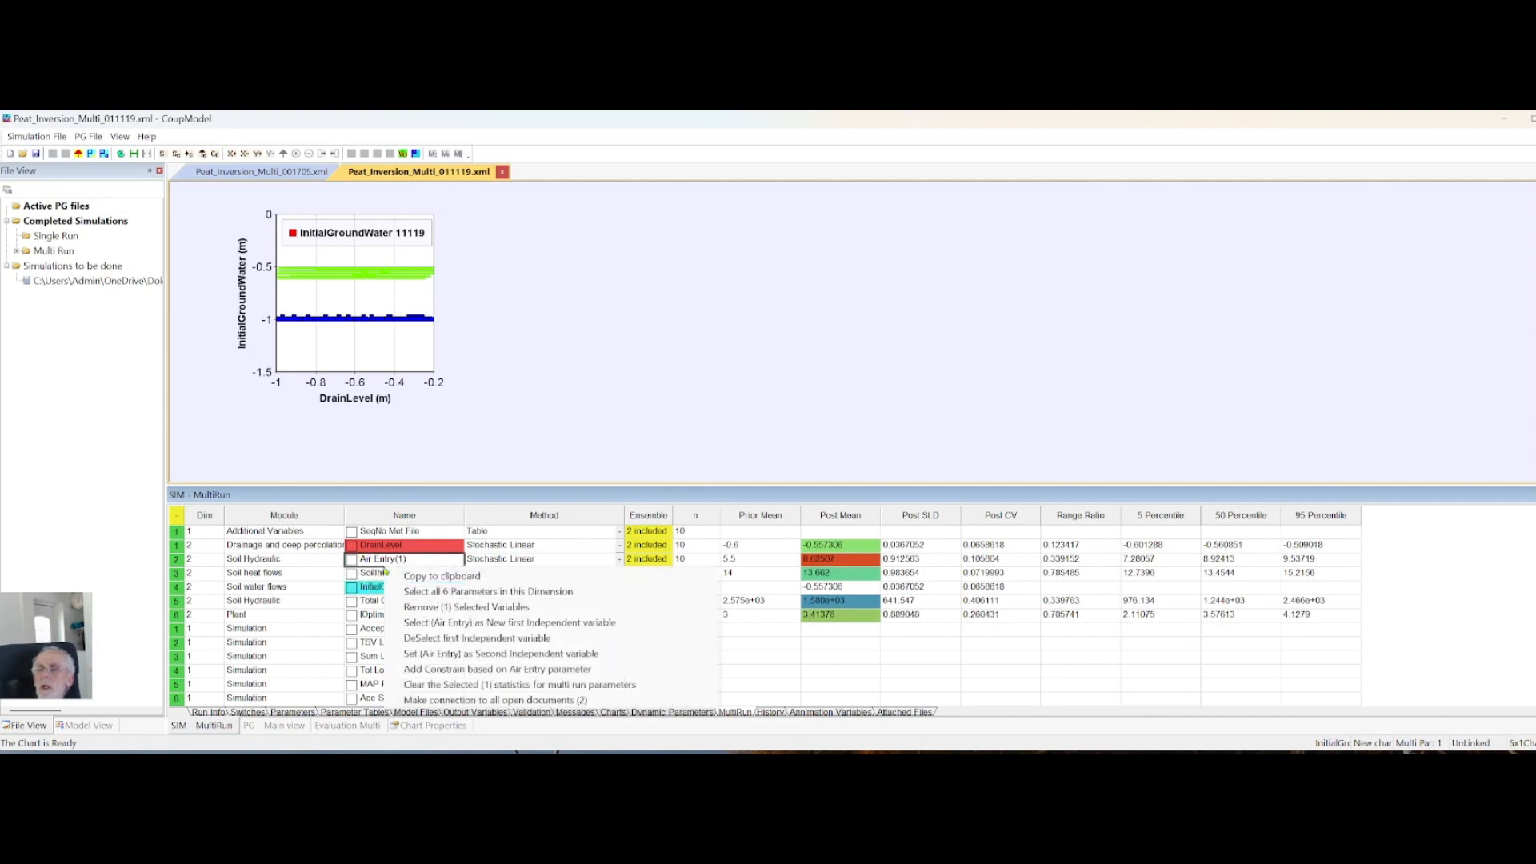
left_click(416, 607)
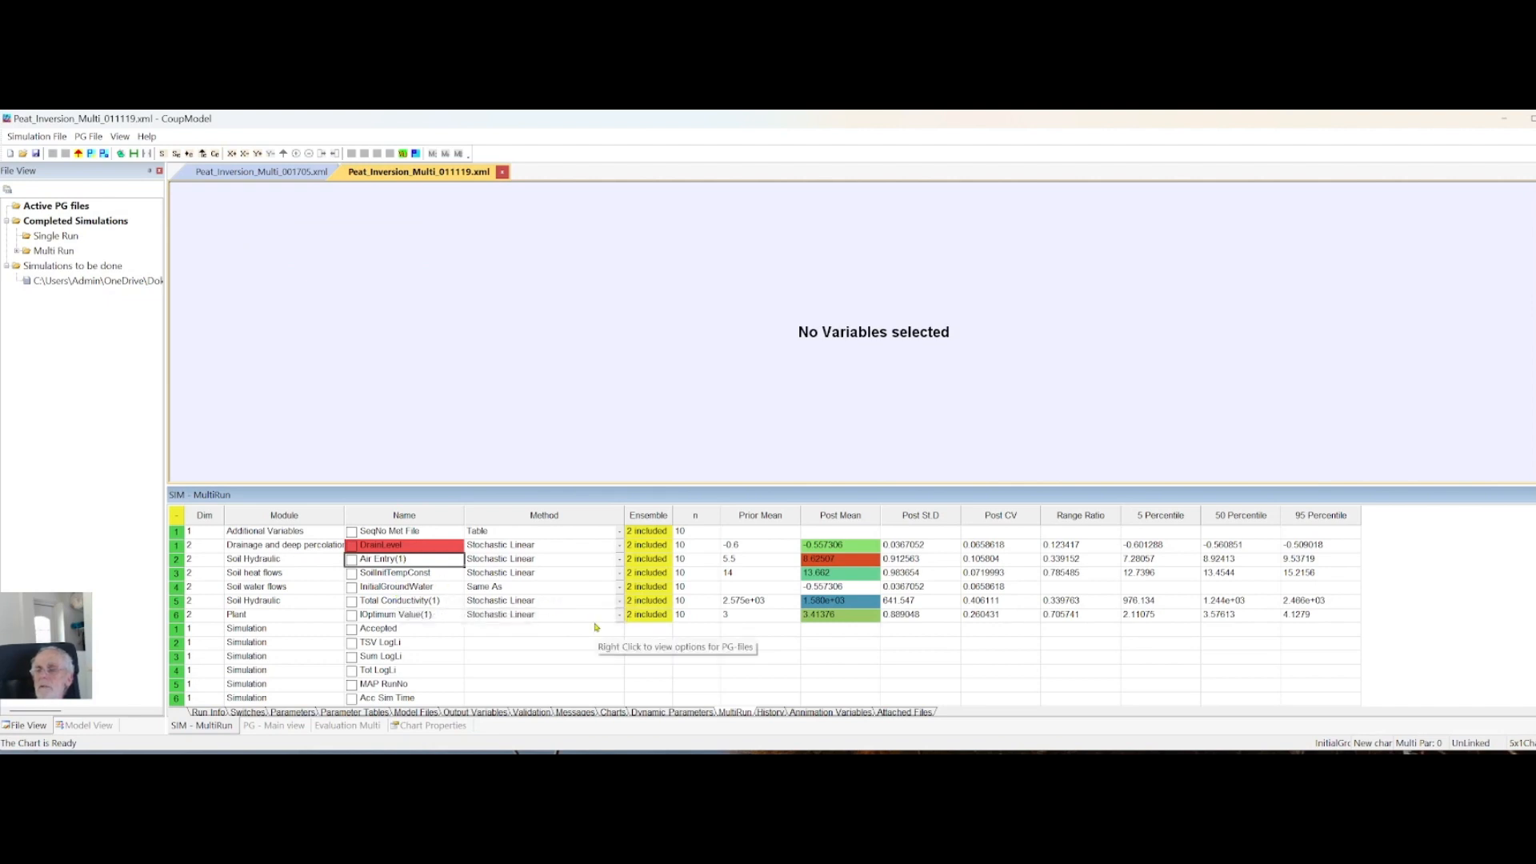
Plot the mean error (ME) of JordTemp_7cm Loc3 across the runs from the validation table
left_click(534, 712)
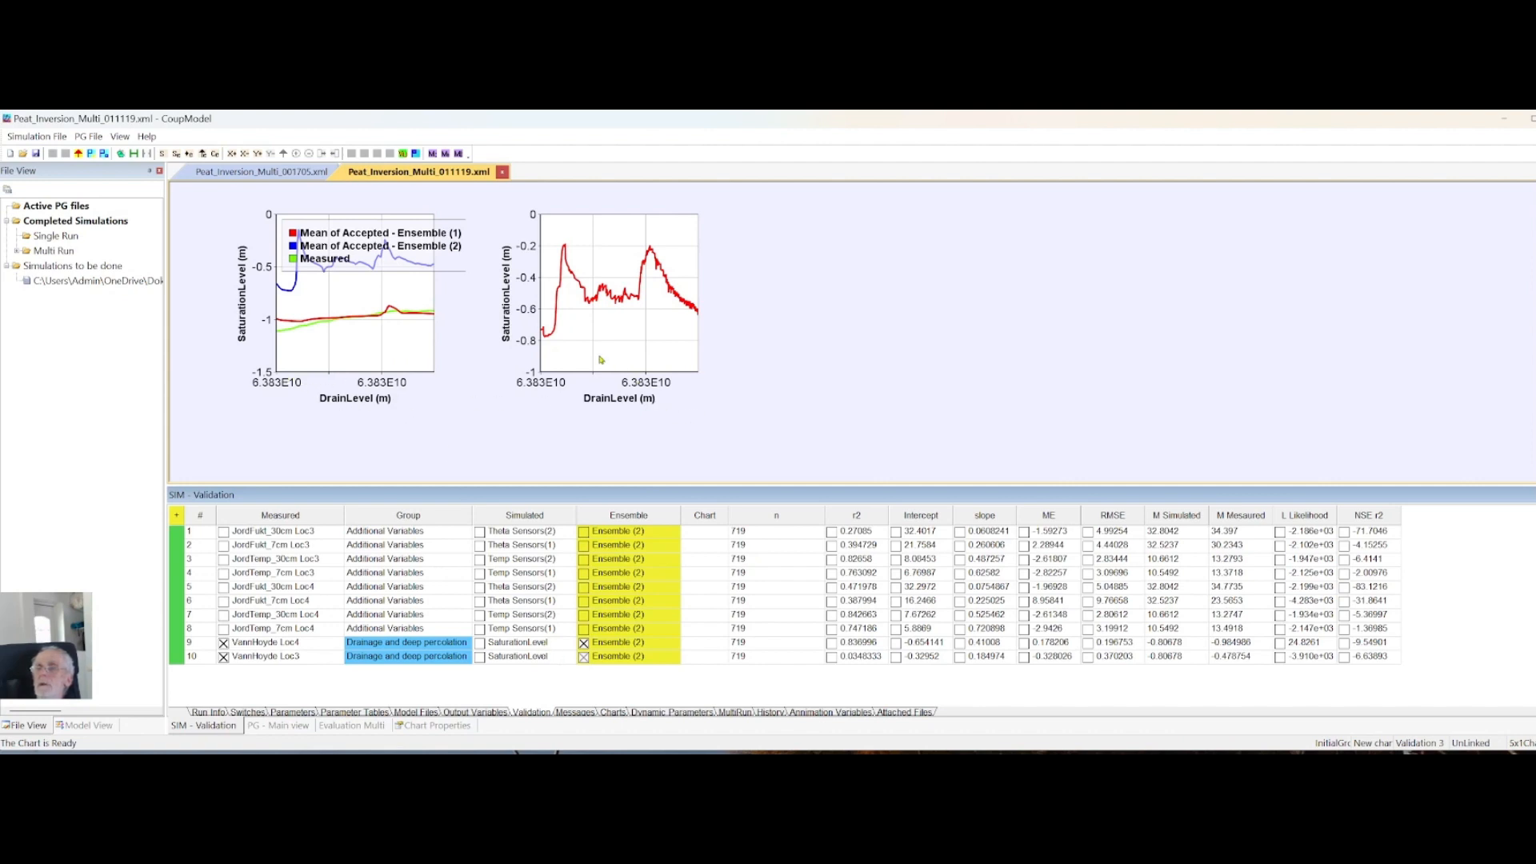
right_click(976, 603)
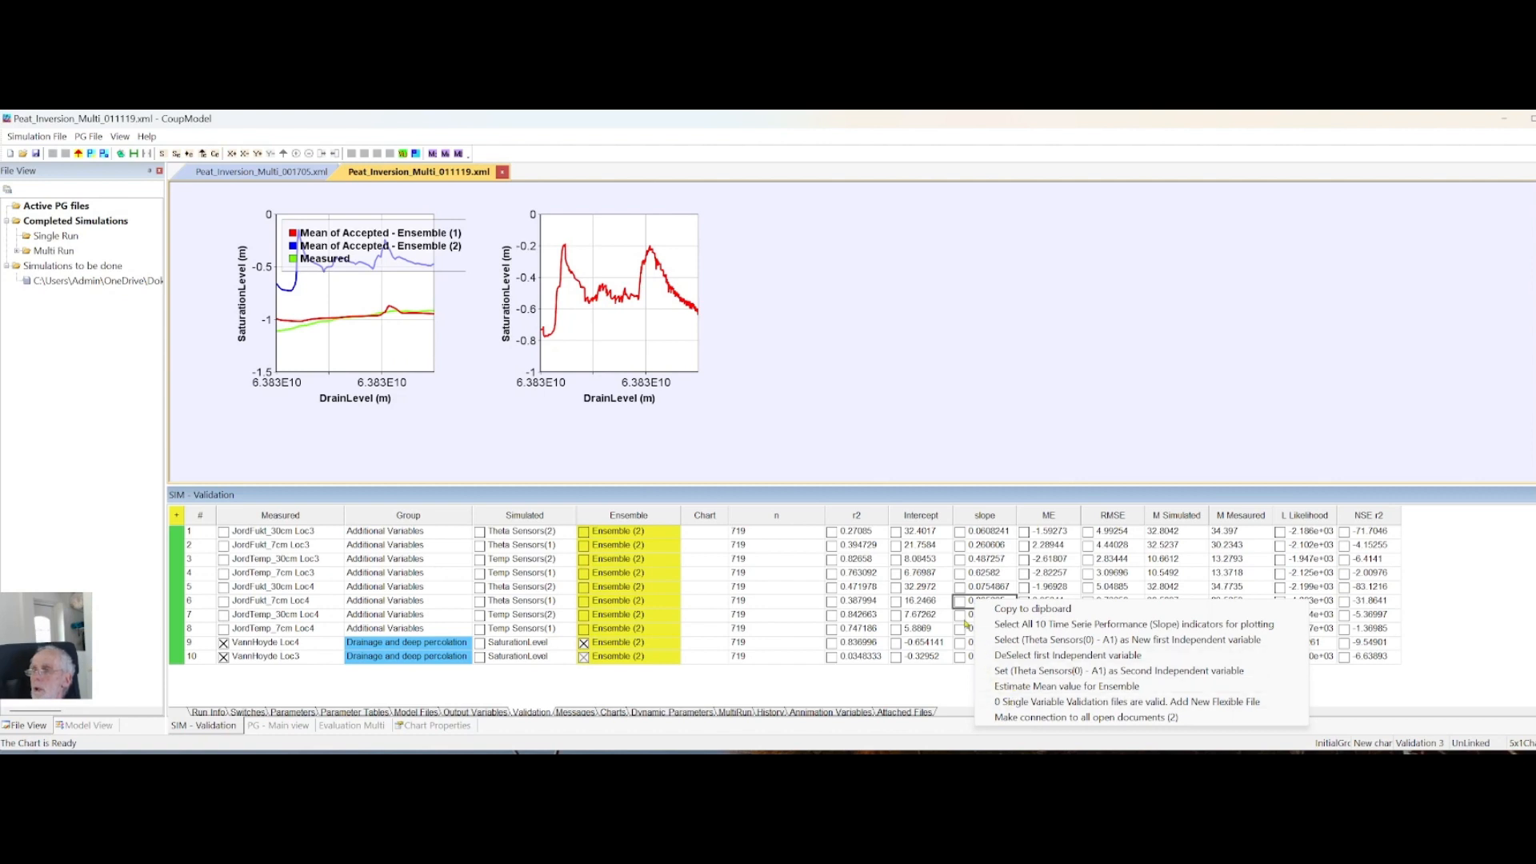
right_click(960, 600)
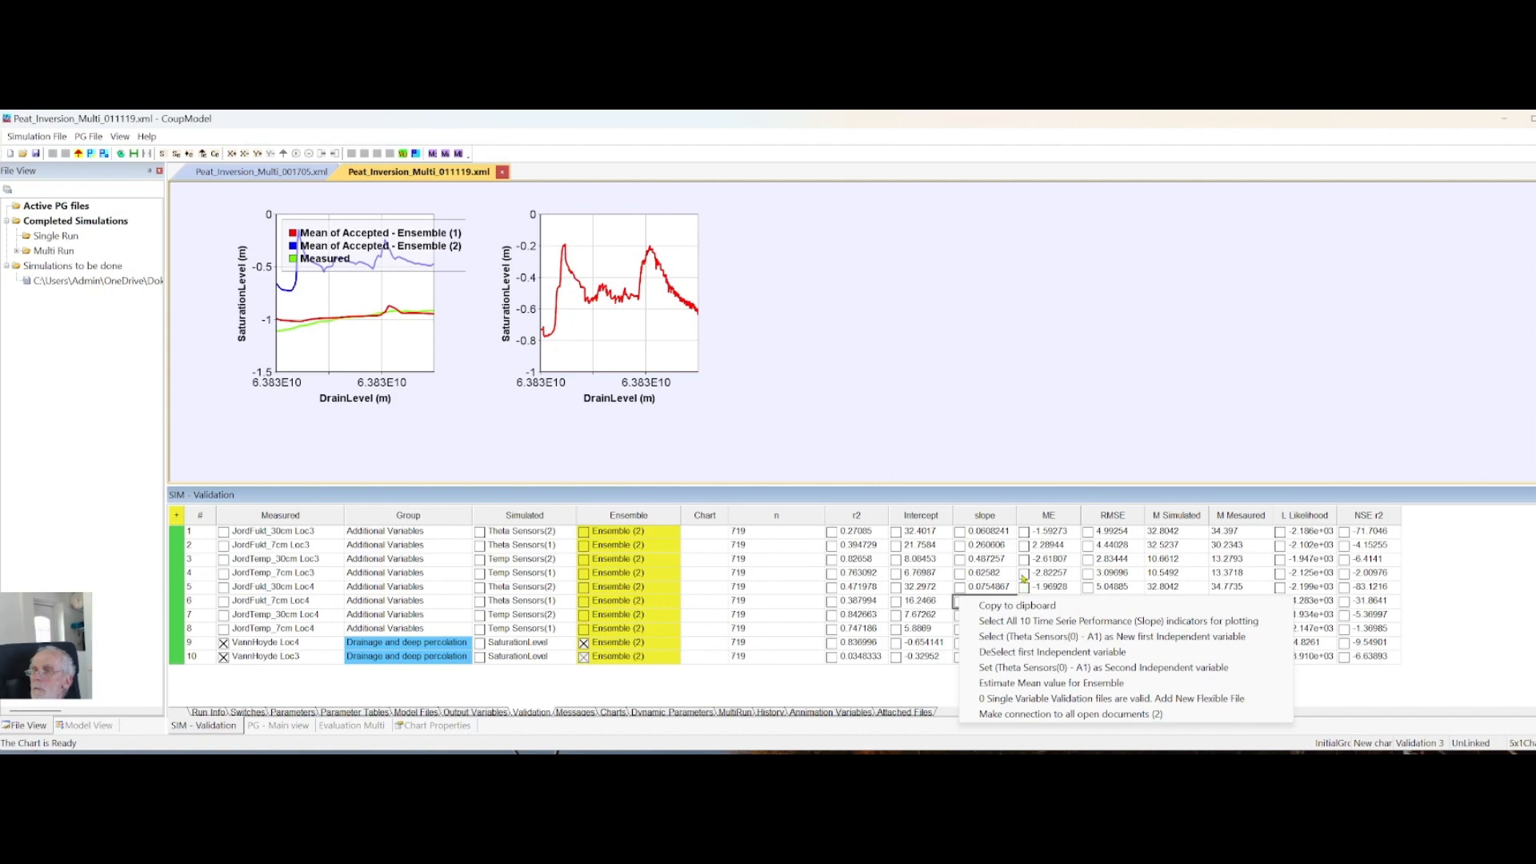
left_click(1023, 573)
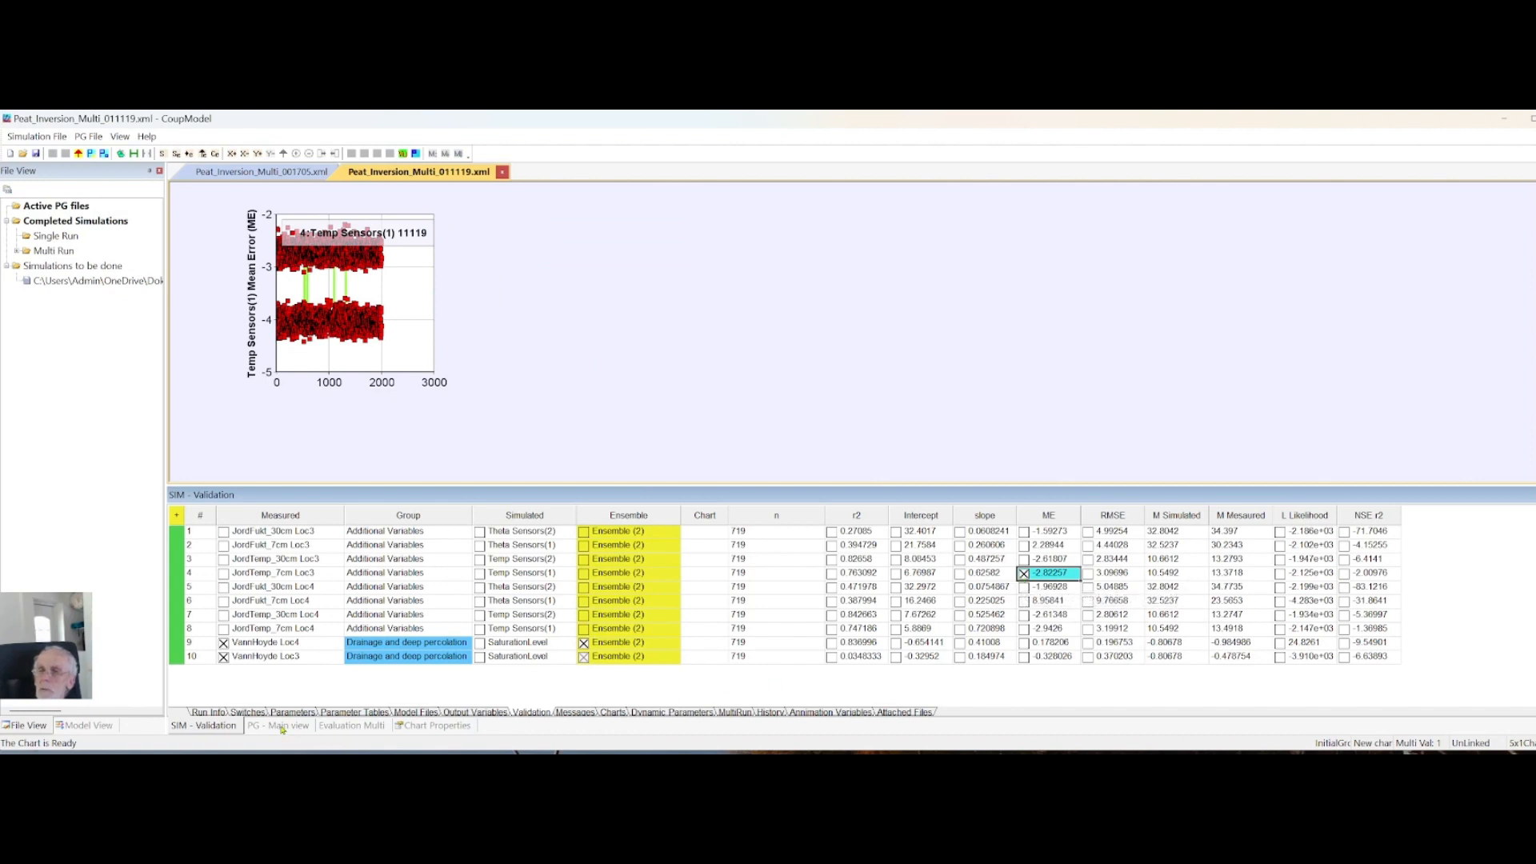
Enlarge the chart area and replace the plotted mean error with that of JordTemp_30cm Loc4
left_click(411, 728)
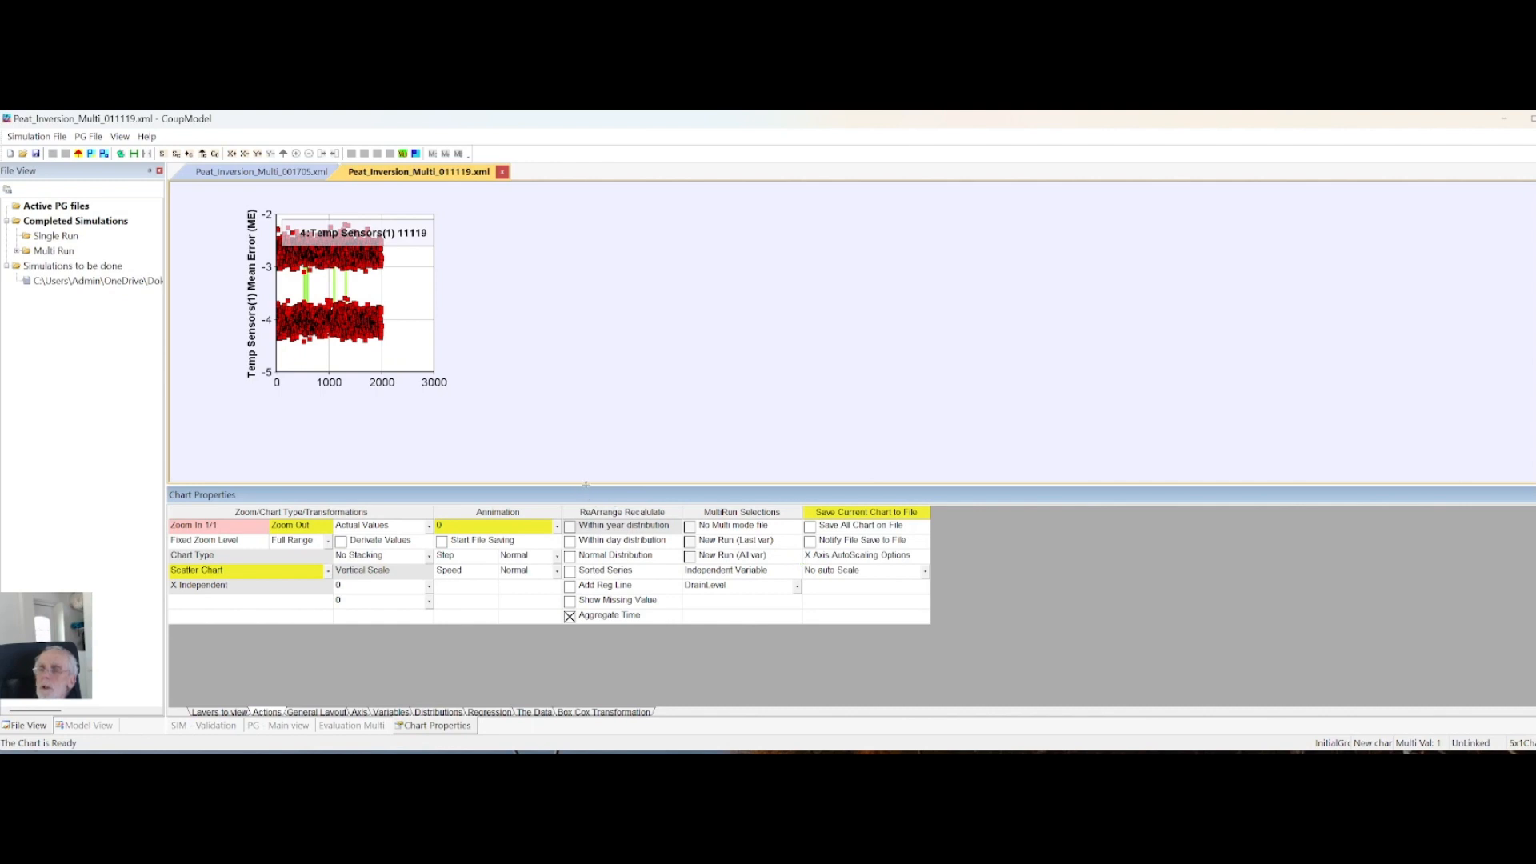
left_click_drag(578, 485, 577, 567)
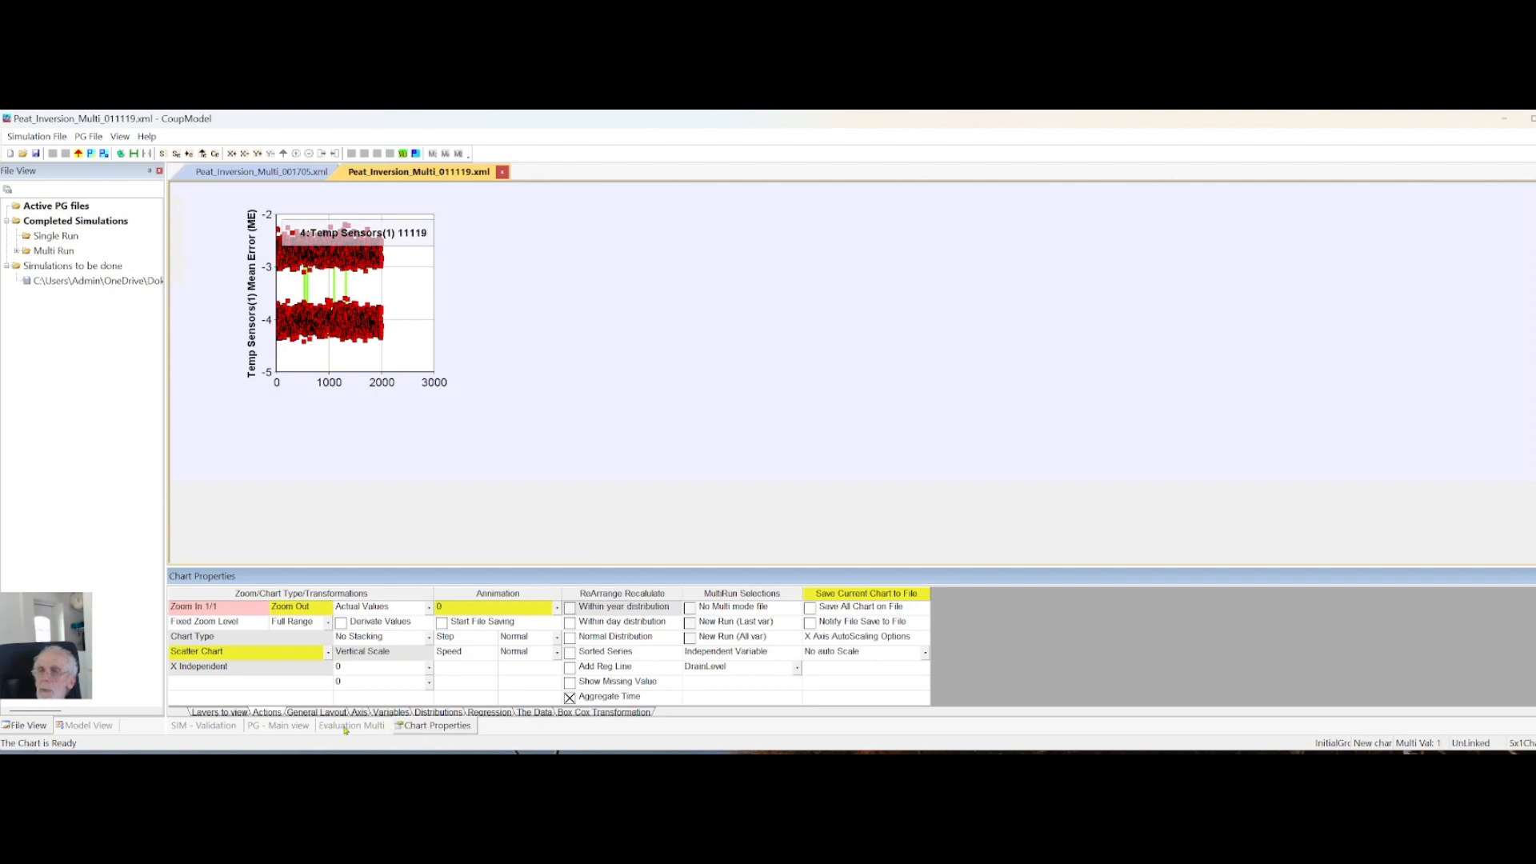
left_click(227, 727)
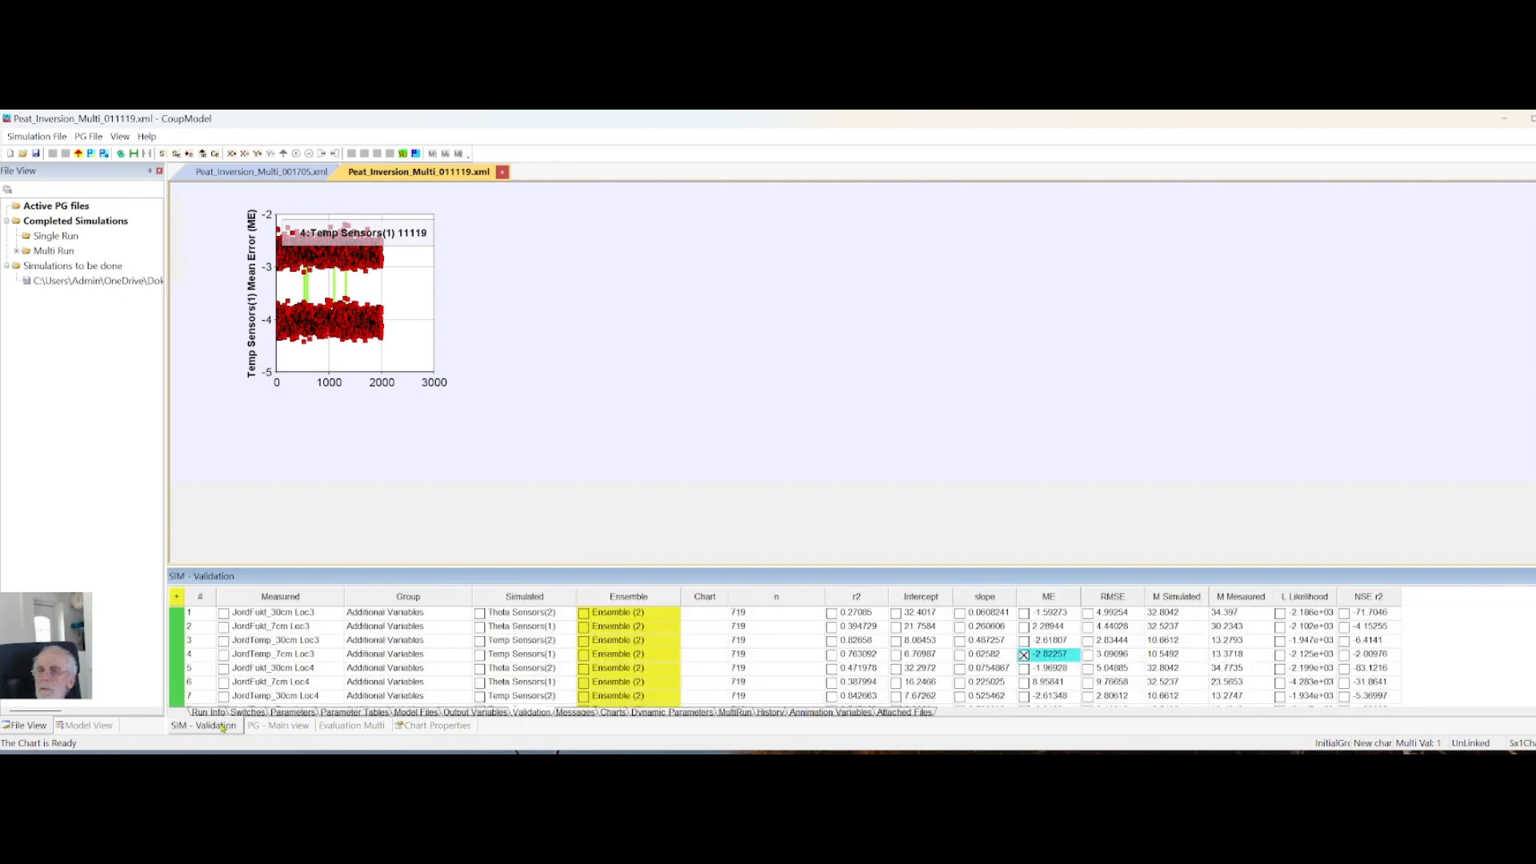
right_click(1025, 654)
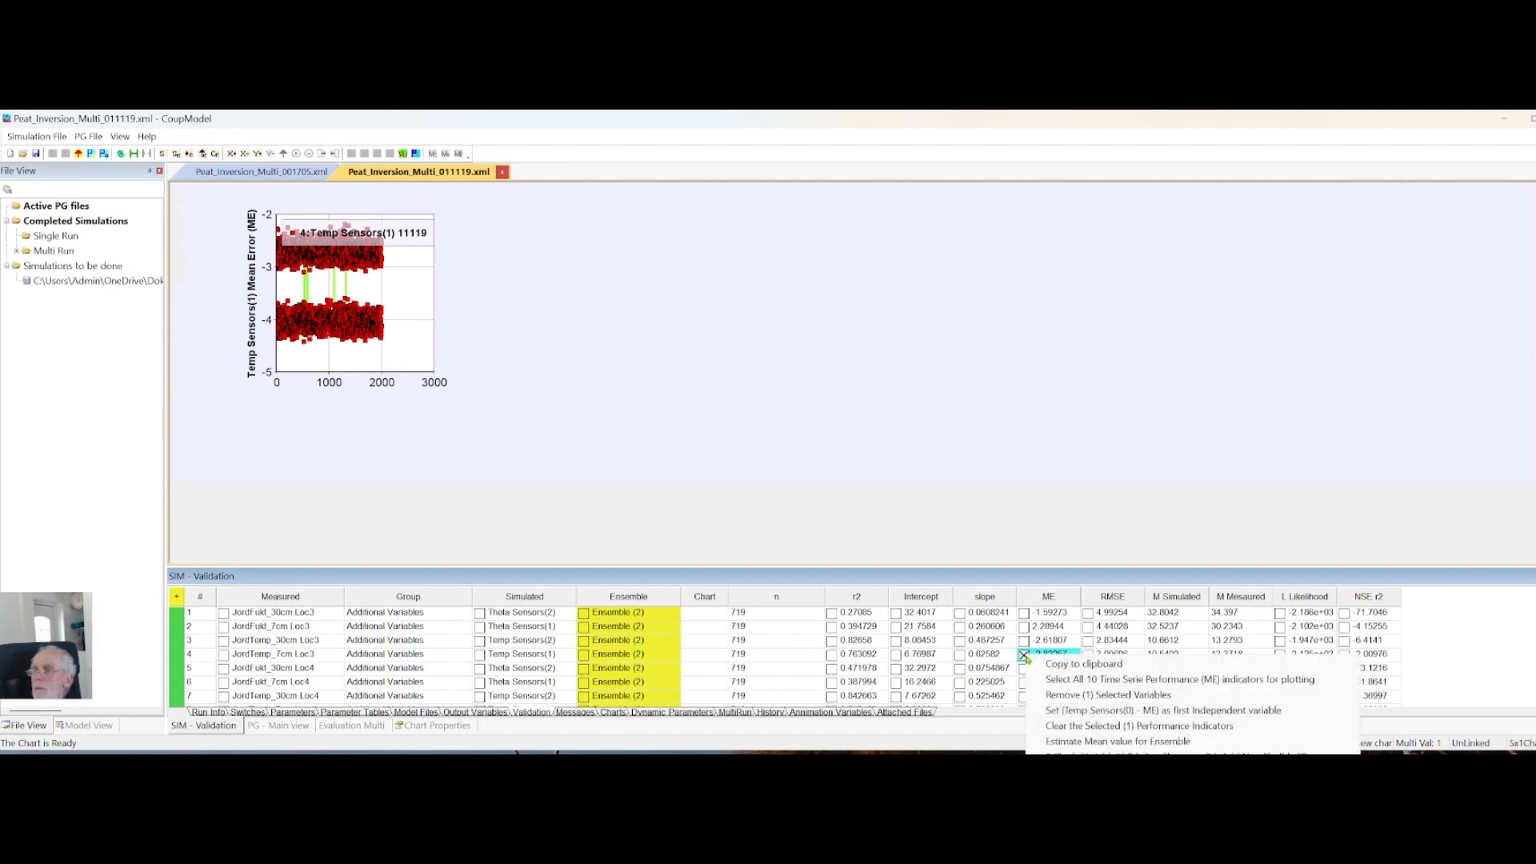
left_click(1057, 696)
left_click(1057, 696)
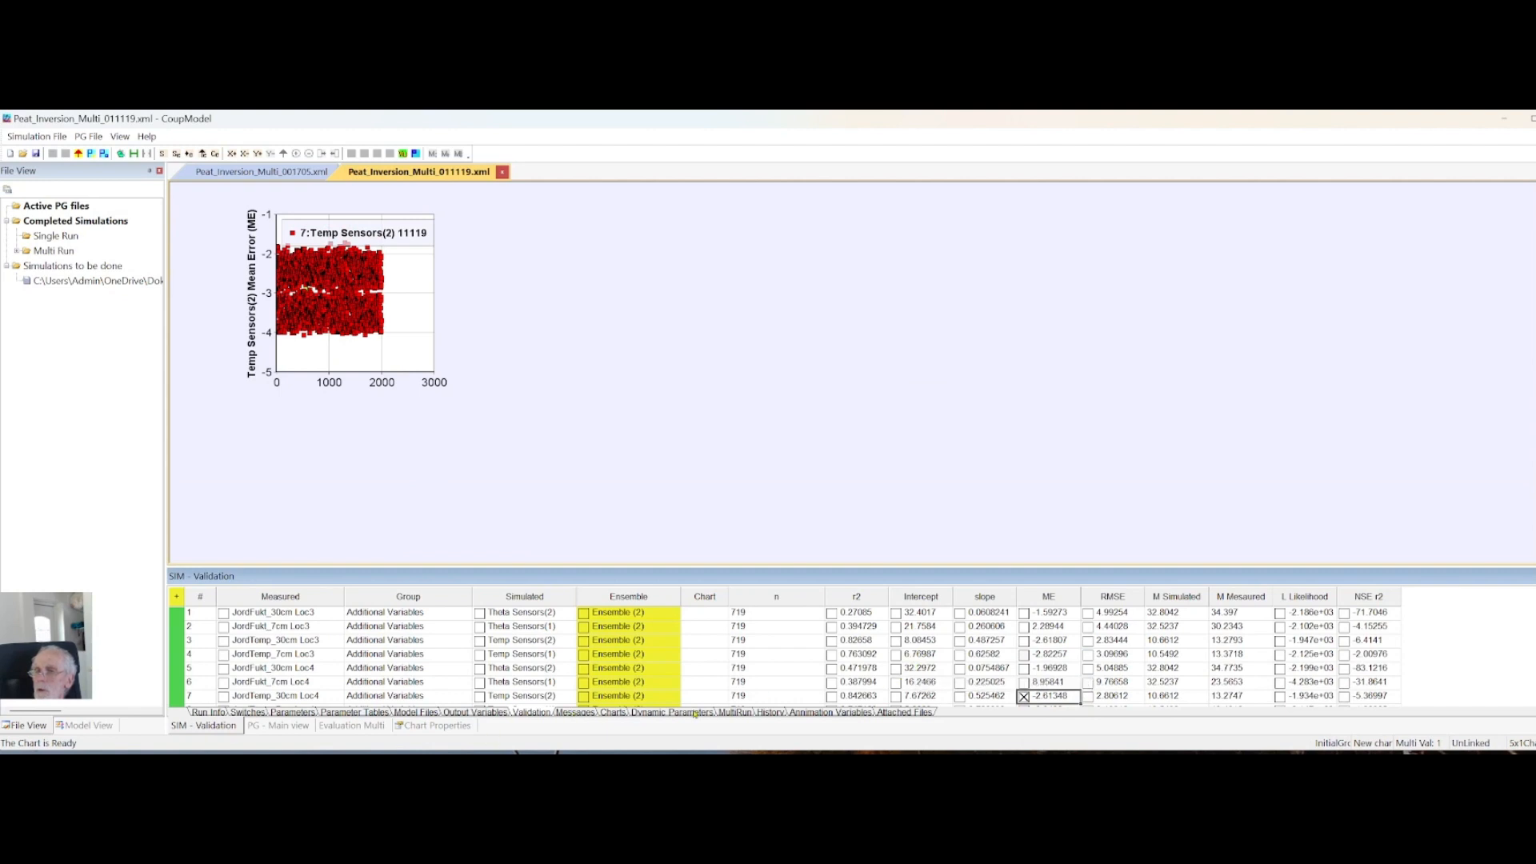
Set Air Entry(1) as the first independent variable to plot the JordTemp_30cm Loc4 mean error against it
left_click(734, 711)
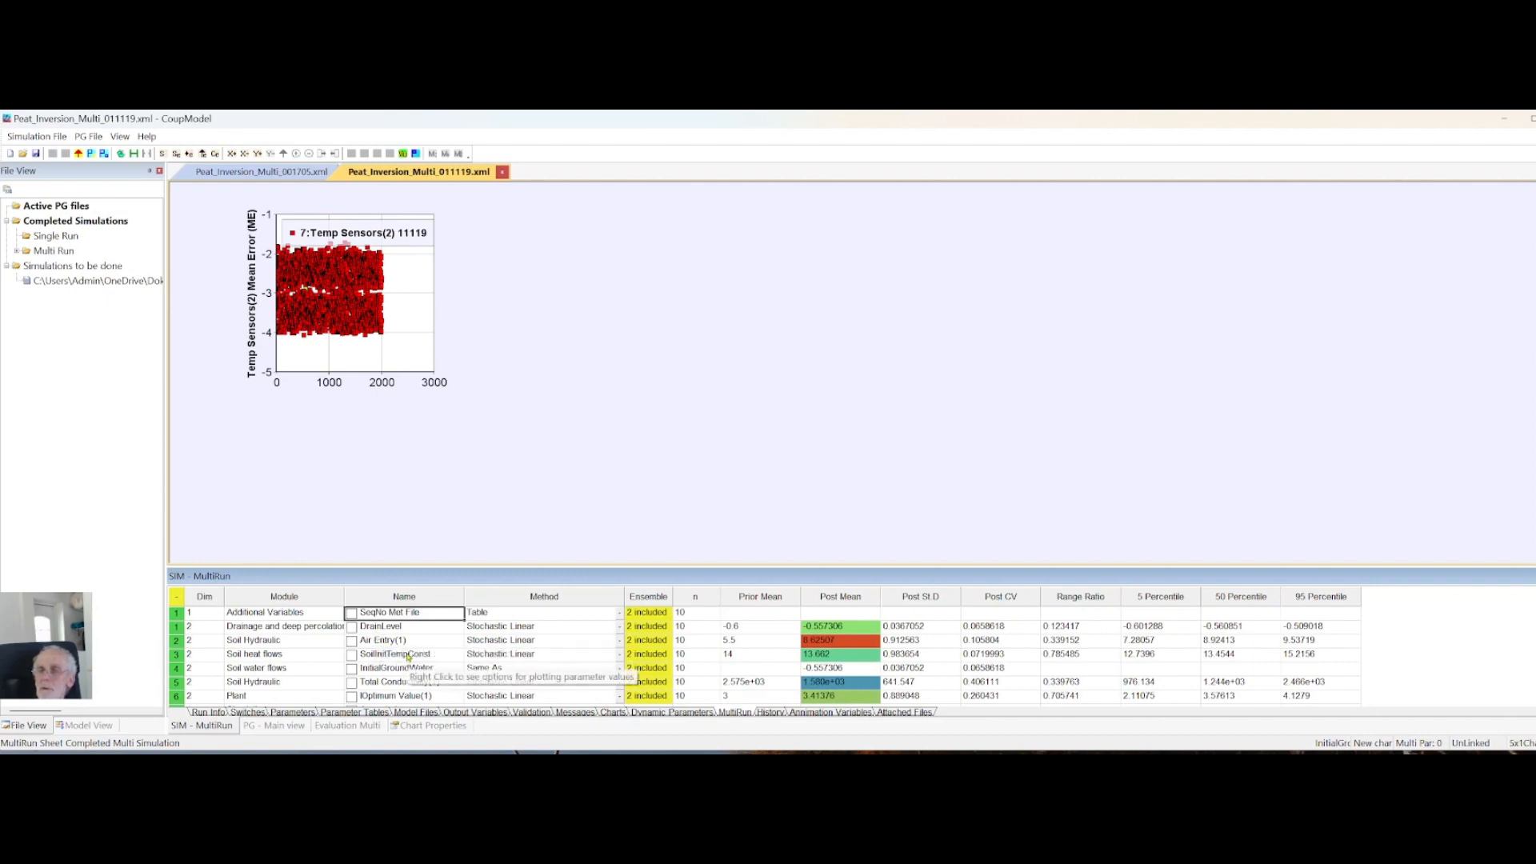
scroll(408, 672, "down", 1)
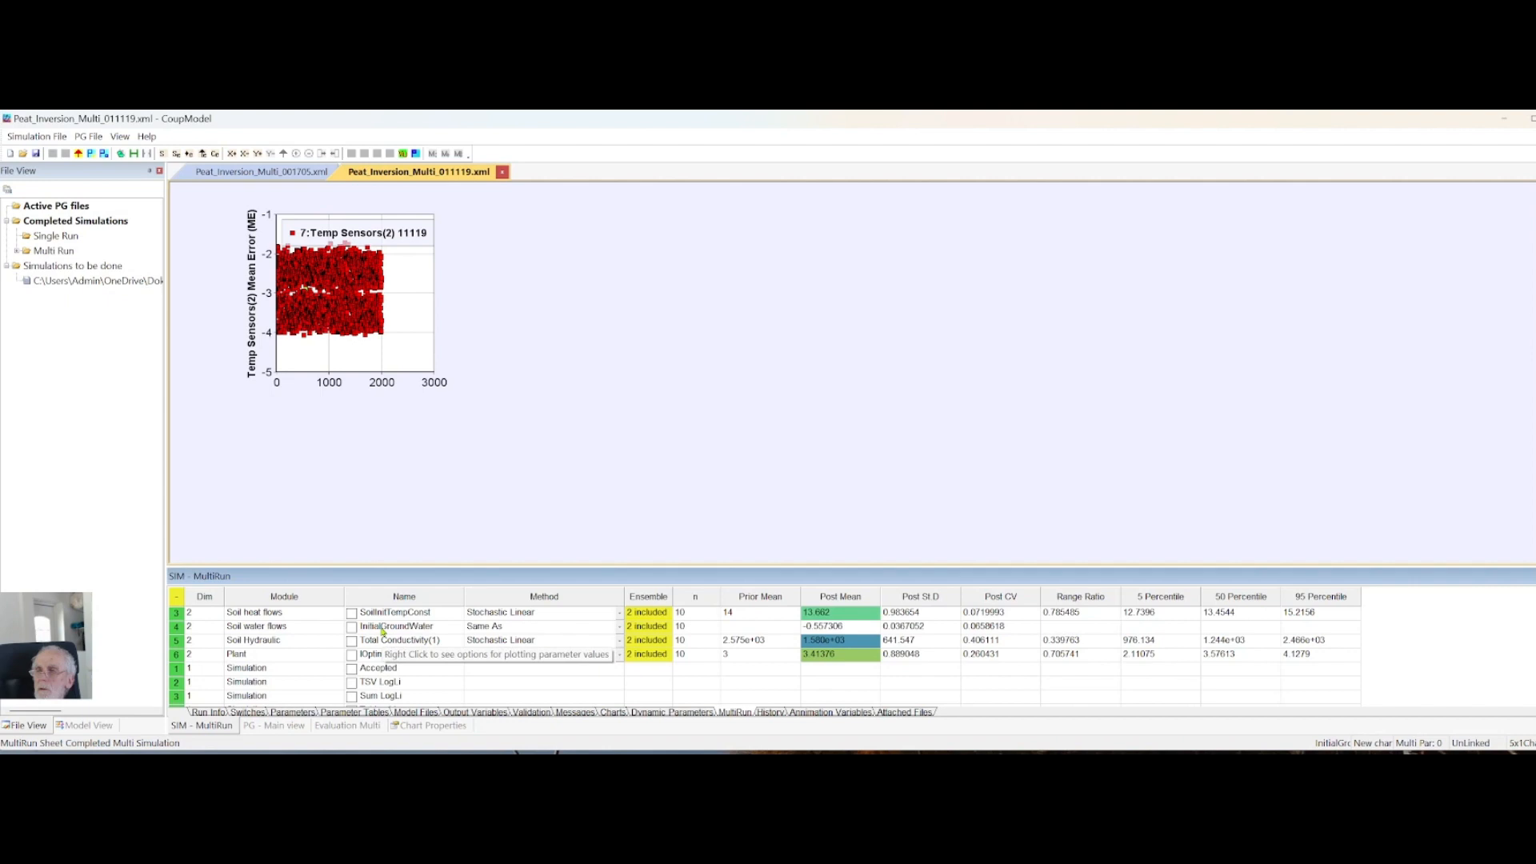
scroll(382, 631, "up", 1)
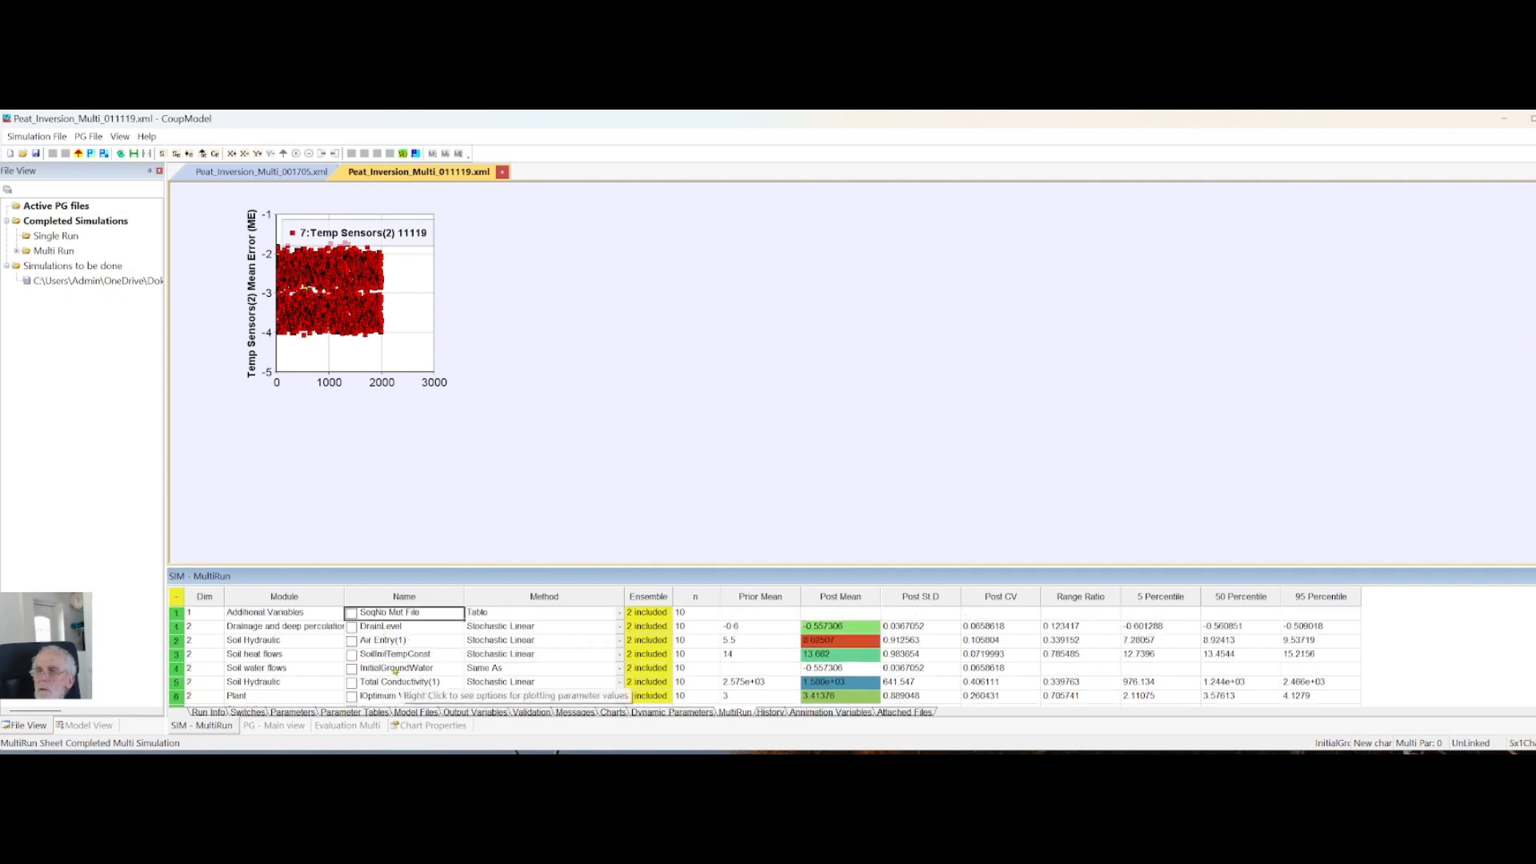
right_click(384, 642)
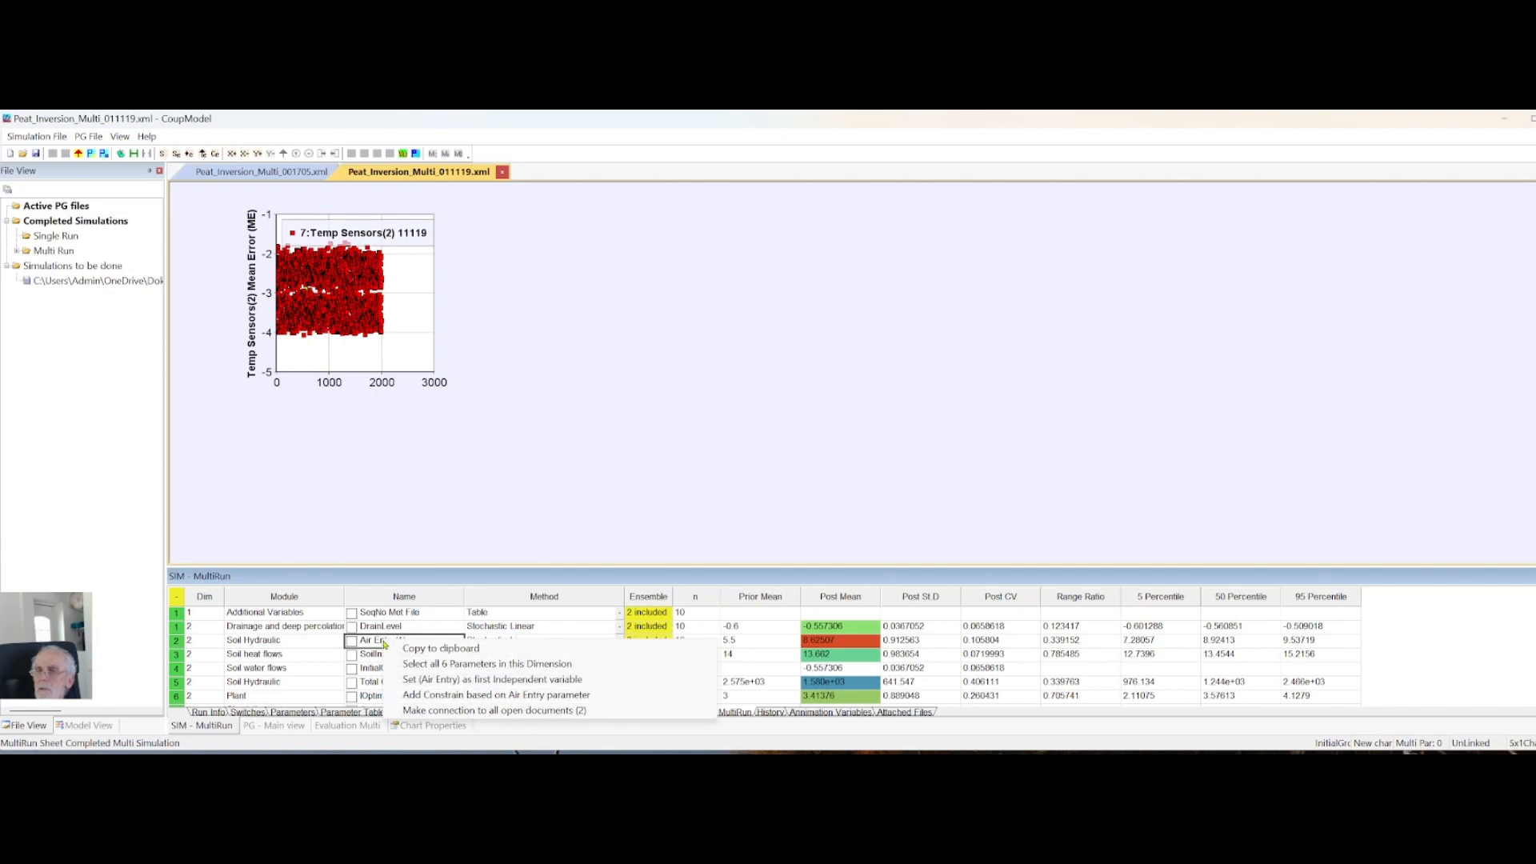
left_click(449, 679)
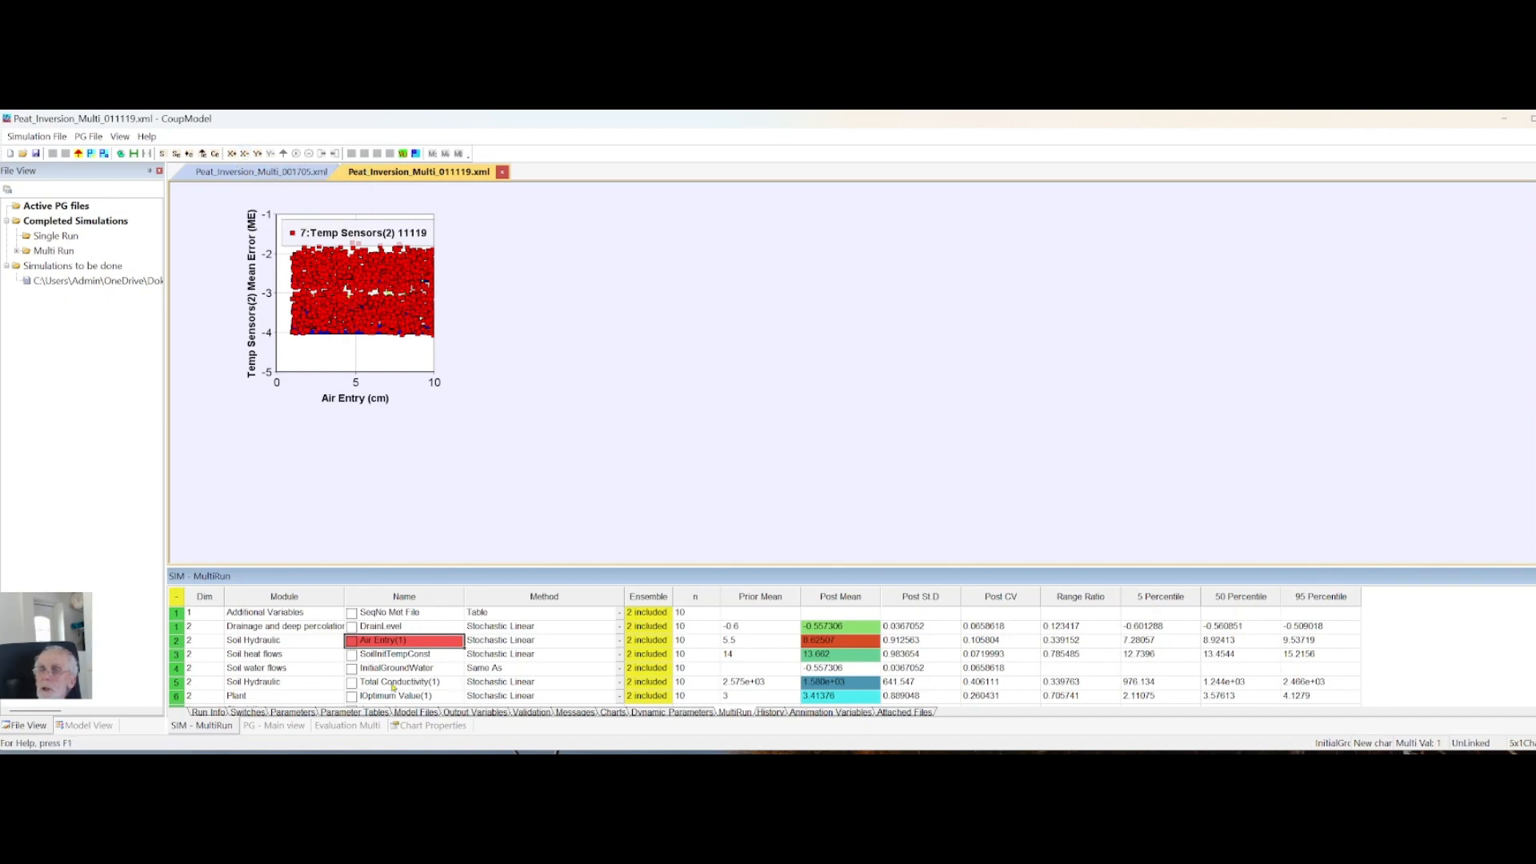
Remove the JordTemp_30cm Loc4 mean error from the chart and review the performance indicators of all validation variables
left_click(531, 713)
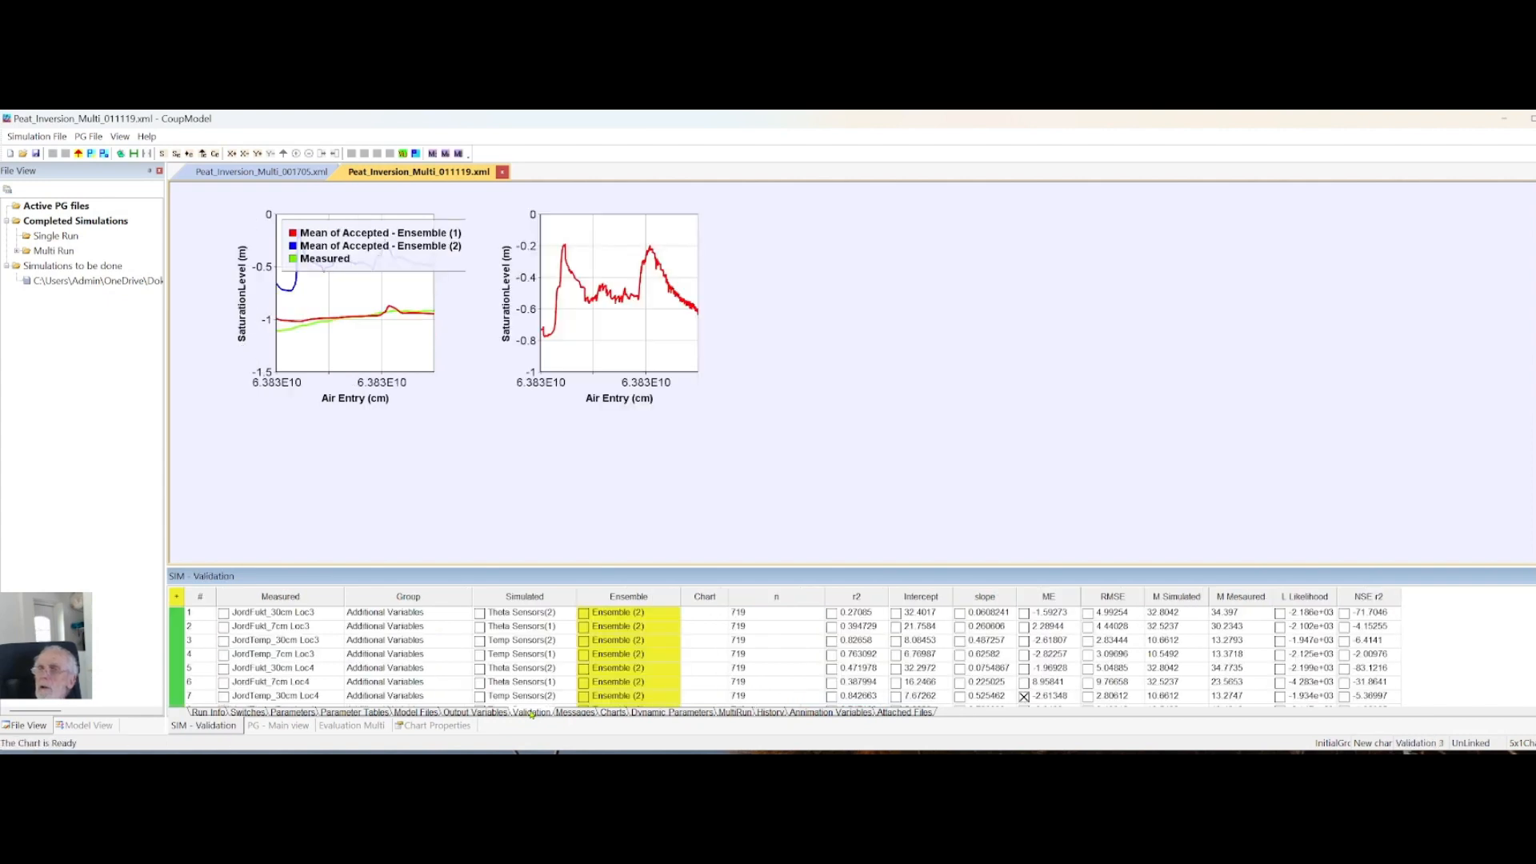
left_click(1025, 697)
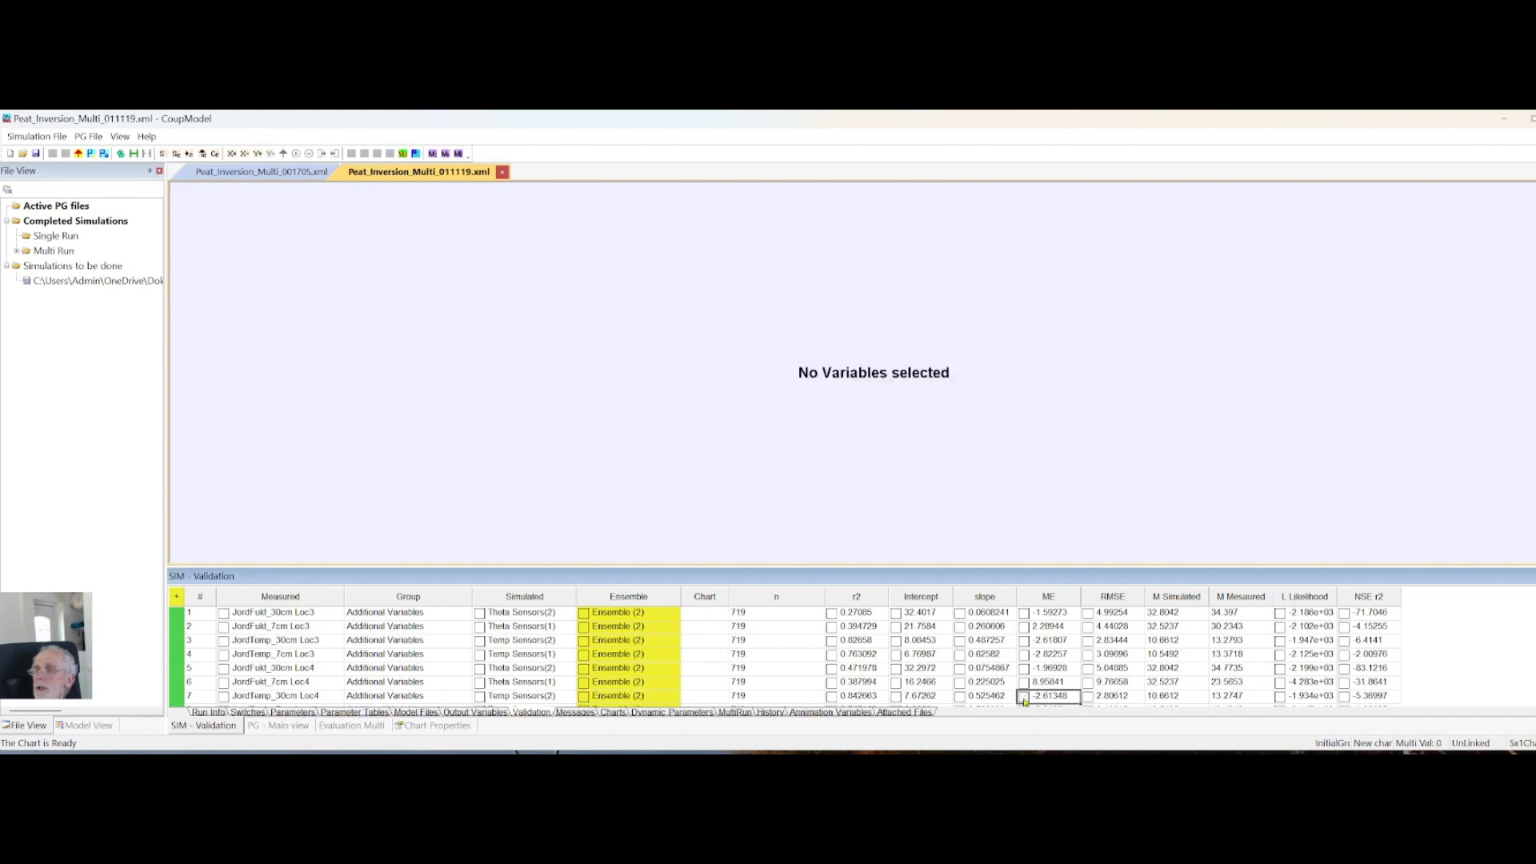
scroll(924, 649, "down", 1)
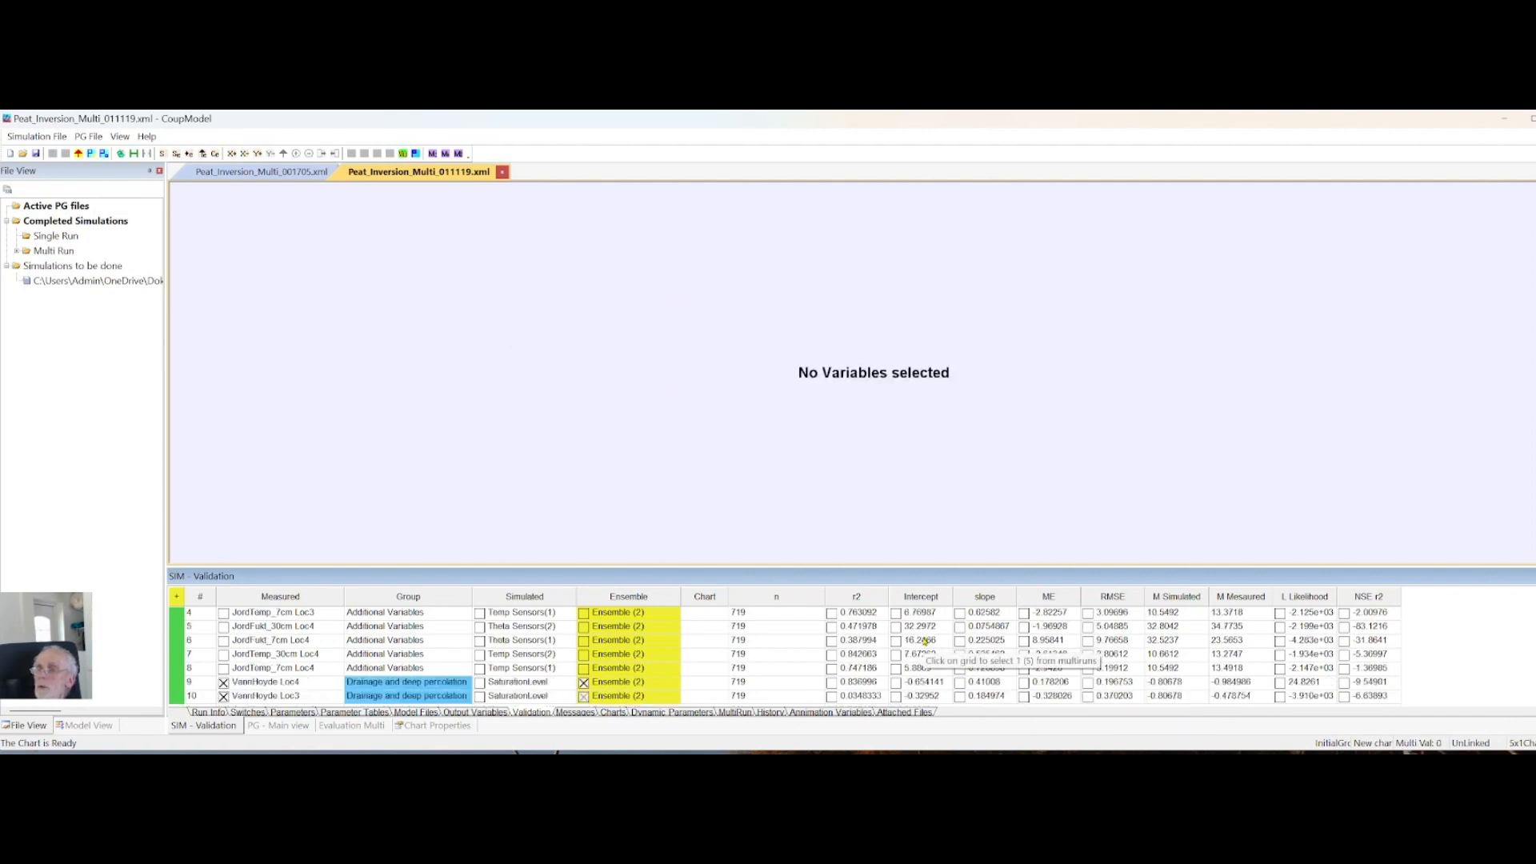
scroll(921, 644, "up", 1)
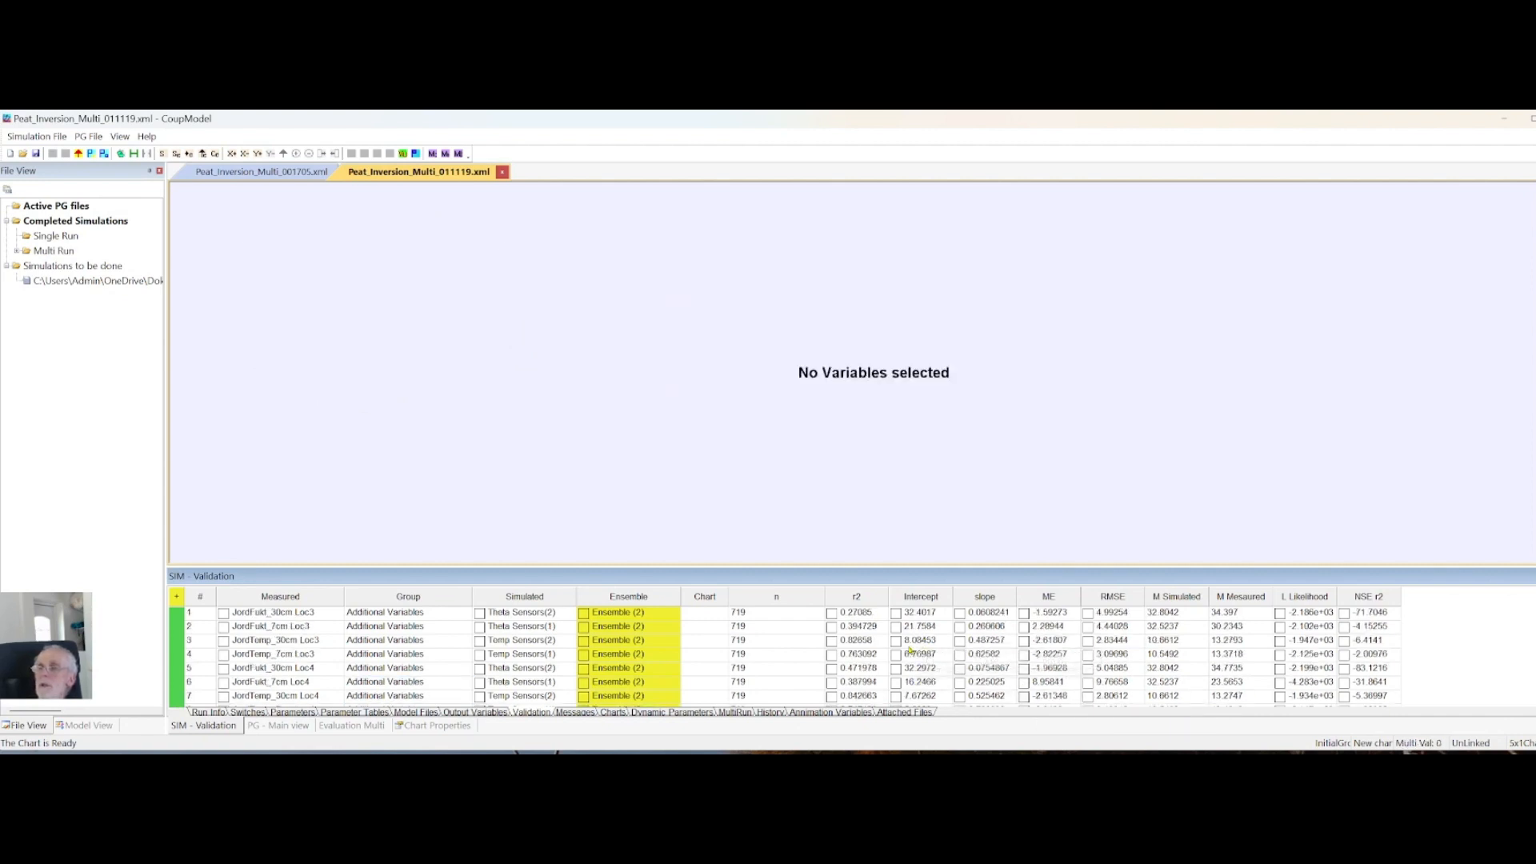
scroll(912, 644, "down", 1)
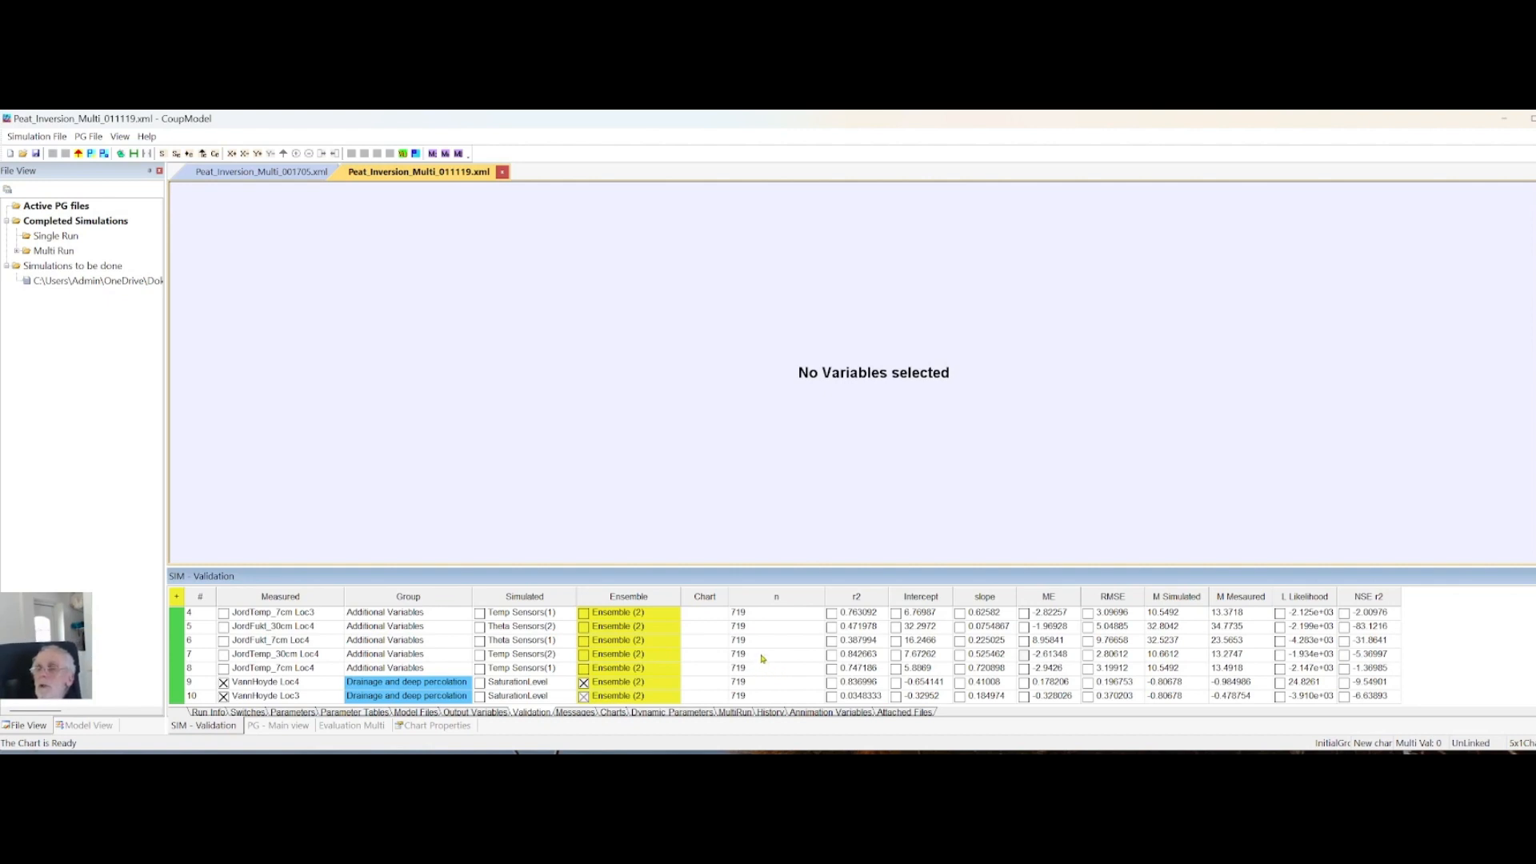
scroll(770, 651, "up", 1)
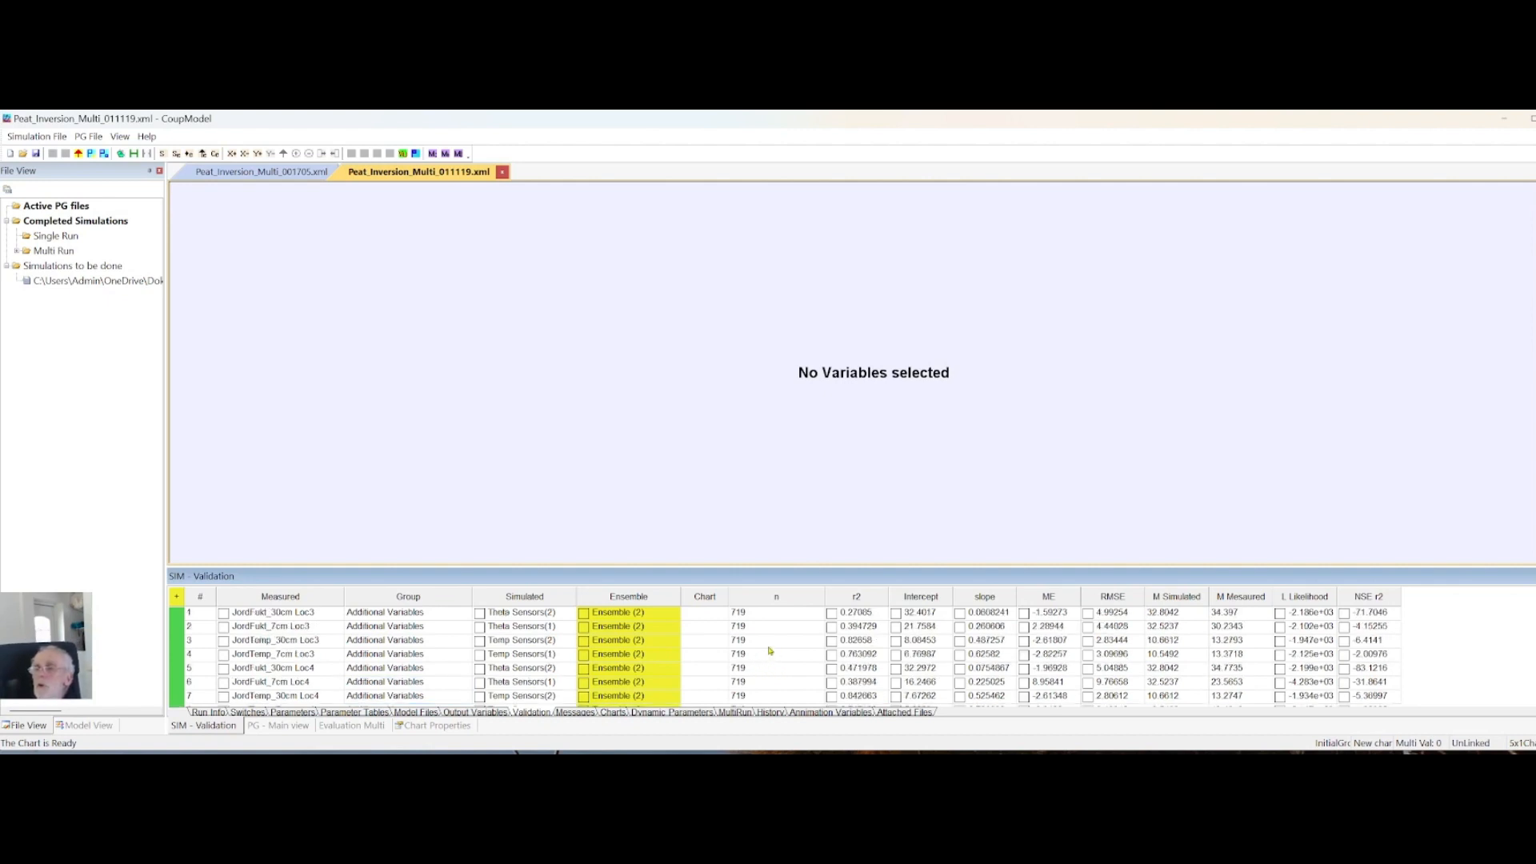